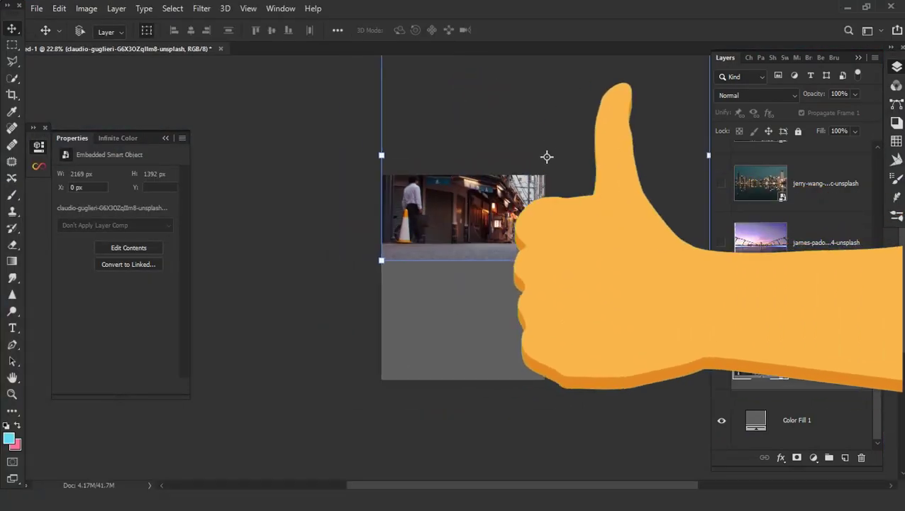
Position the street photo to fill the canvas, nudging it slightly left
mouse_move(484, 334)
mouse_down()
mouse_move(494, 304)
mouse_move(458, 344)
mouse_move(484, 368)
mouse_up()
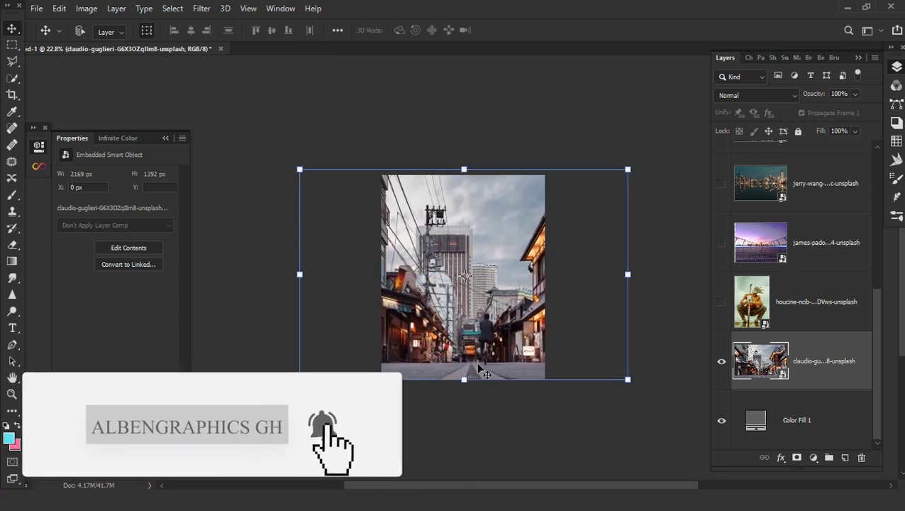
scroll(484, 369, up, 8)
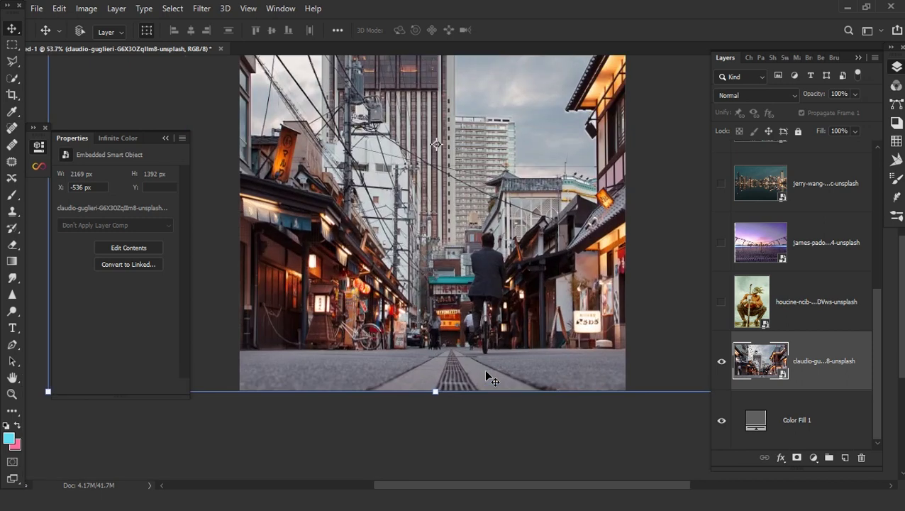
drag(488, 355, 473, 364)
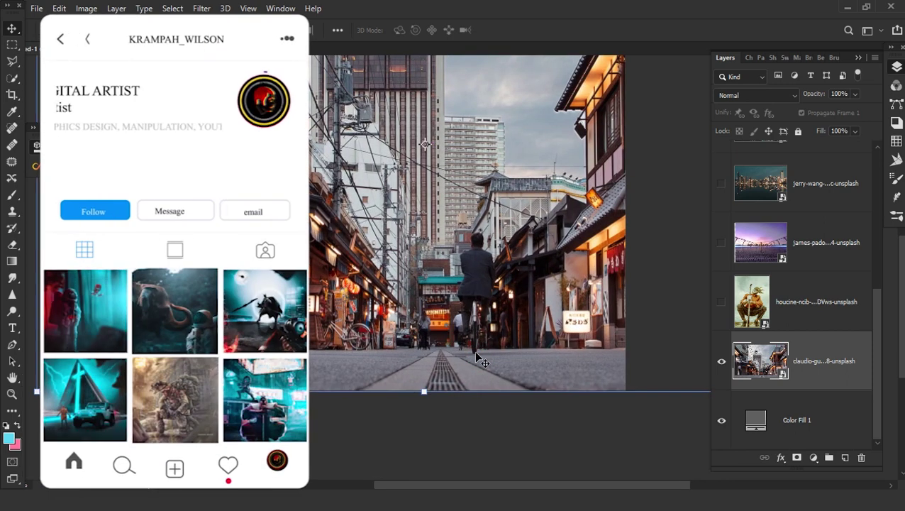
Move the james-pado bridge layer below the houcine figure layer and make it visible
scroll(476, 367, up, 3)
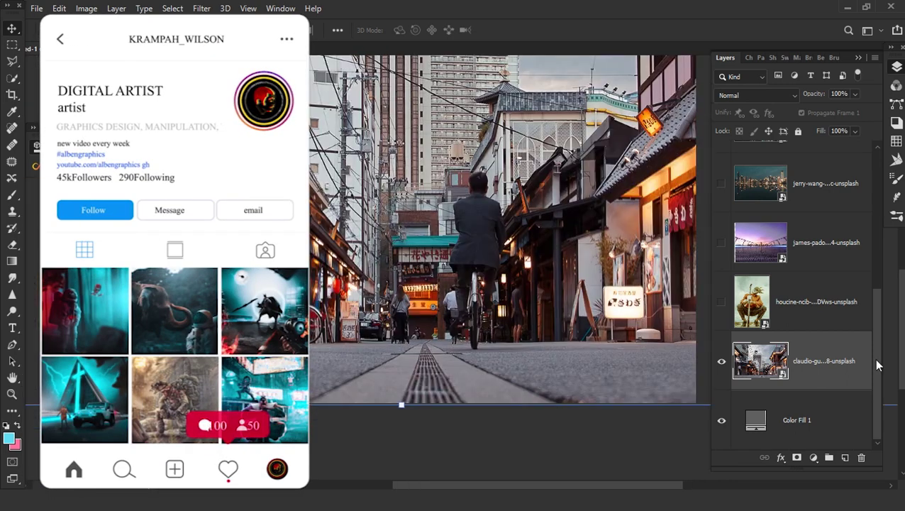
drag(816, 245, 765, 341)
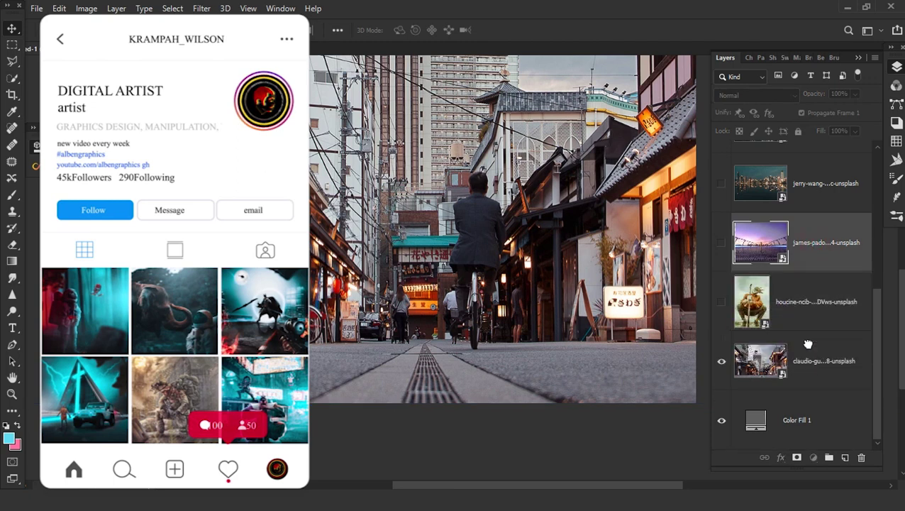
click(721, 302)
Resize the bridge photo to about 1107 × 541 px across the lower half of the scene
mouse_move(461, 311)
mouse_down()
mouse_move(460, 163)
mouse_move(439, 240)
mouse_up()
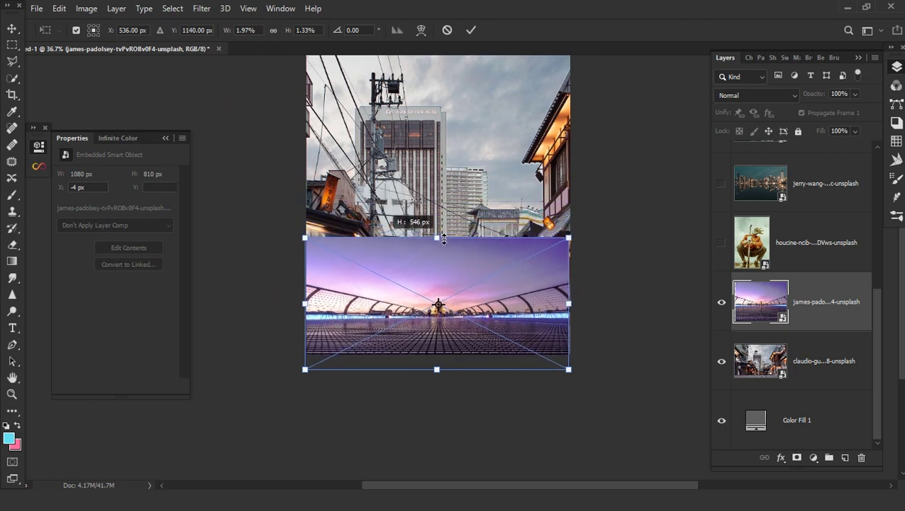
drag(571, 306, 576, 305)
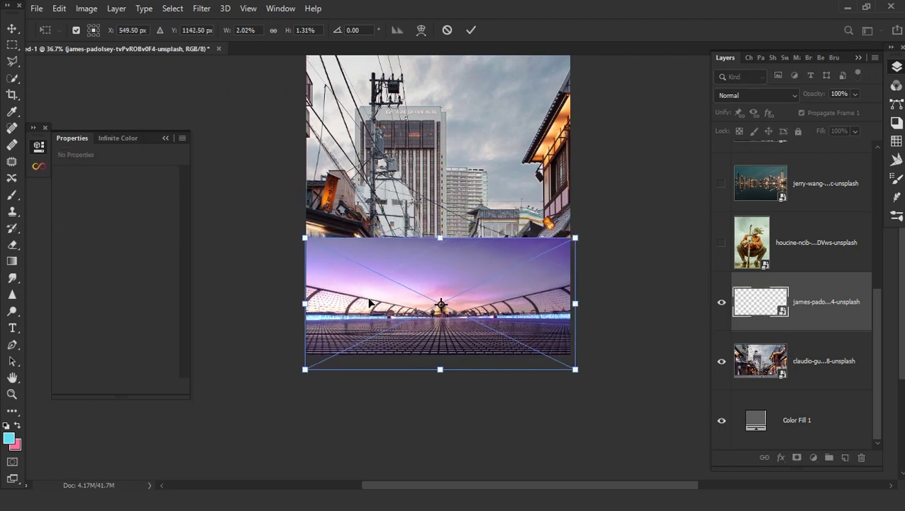
click(306, 305)
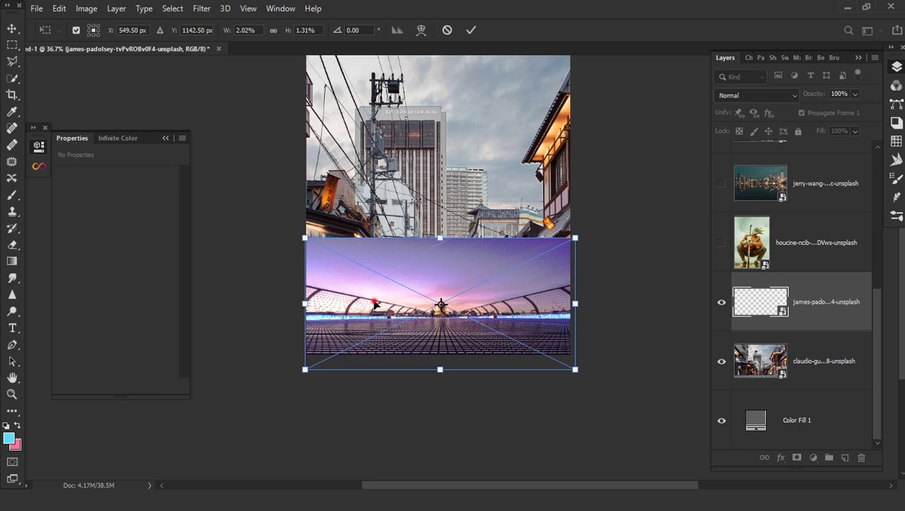
key(Return)
key(ctrl+plus)
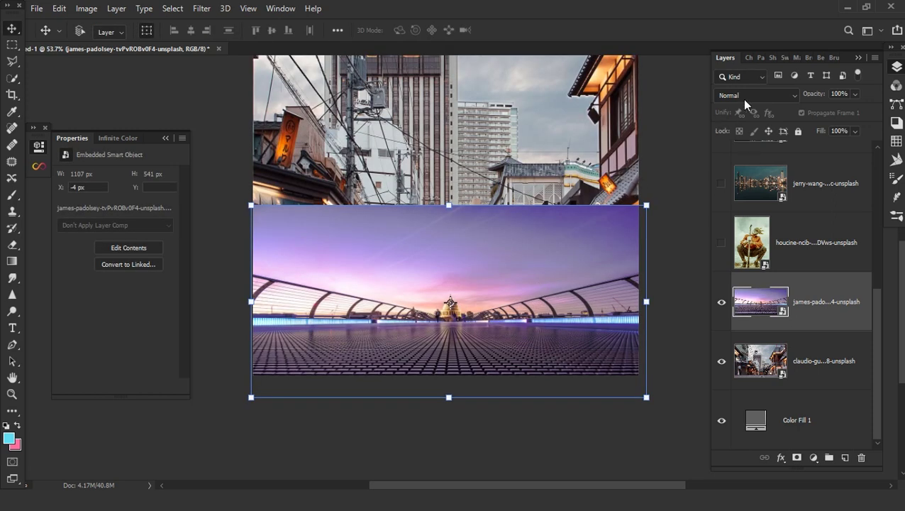
click(744, 96)
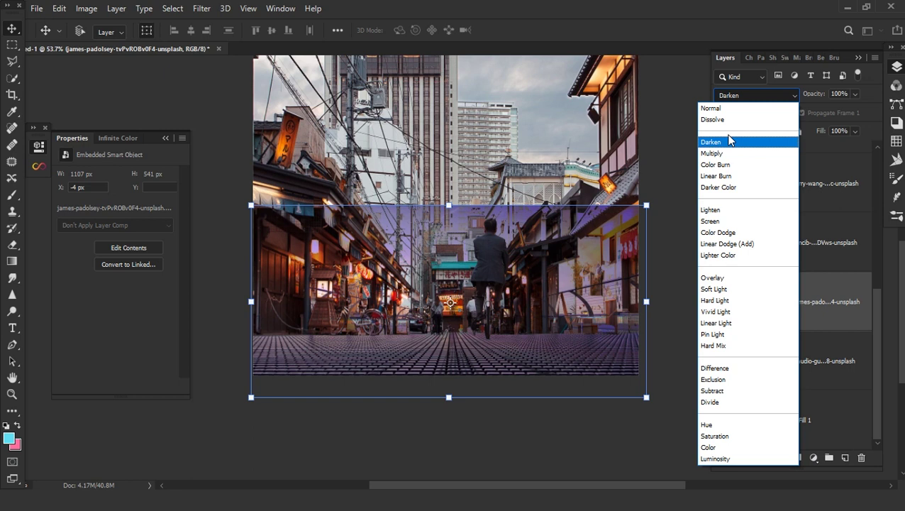
Set the bridge photo layer to Darken blend mode and give it a layer mask
click(729, 138)
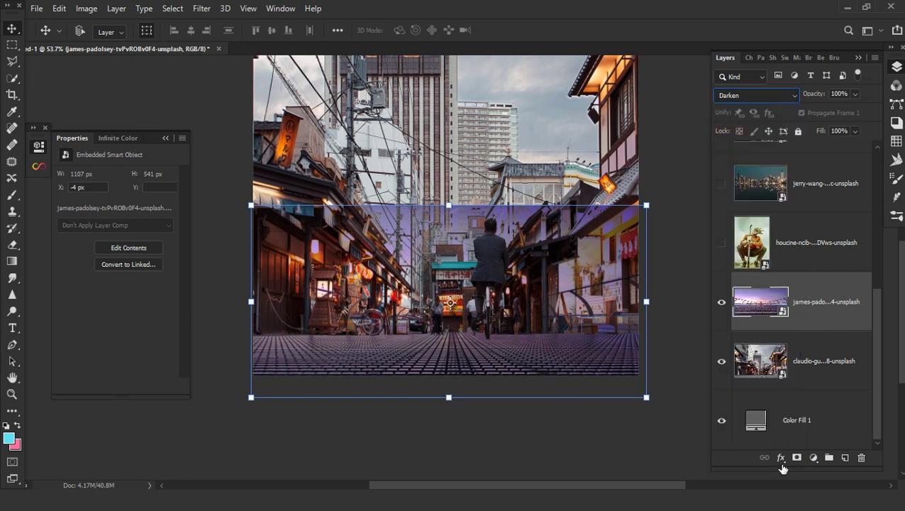
click(797, 459)
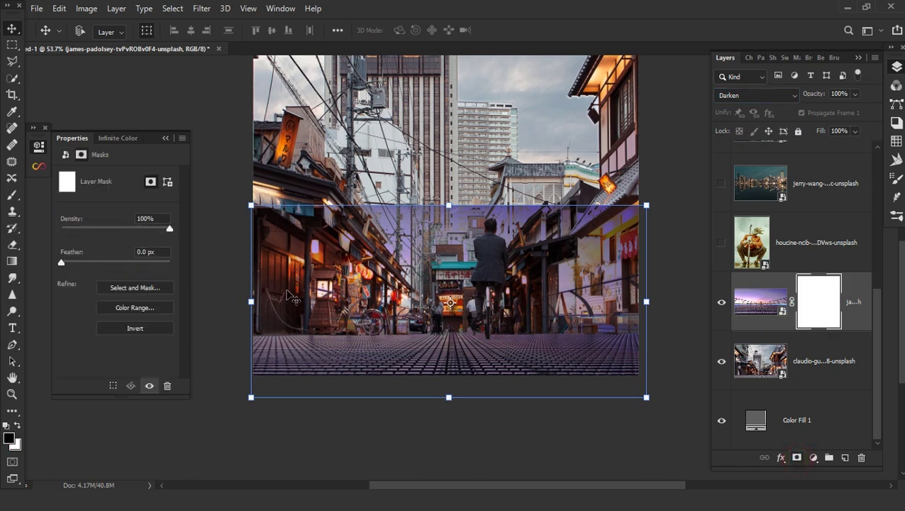
key(l)
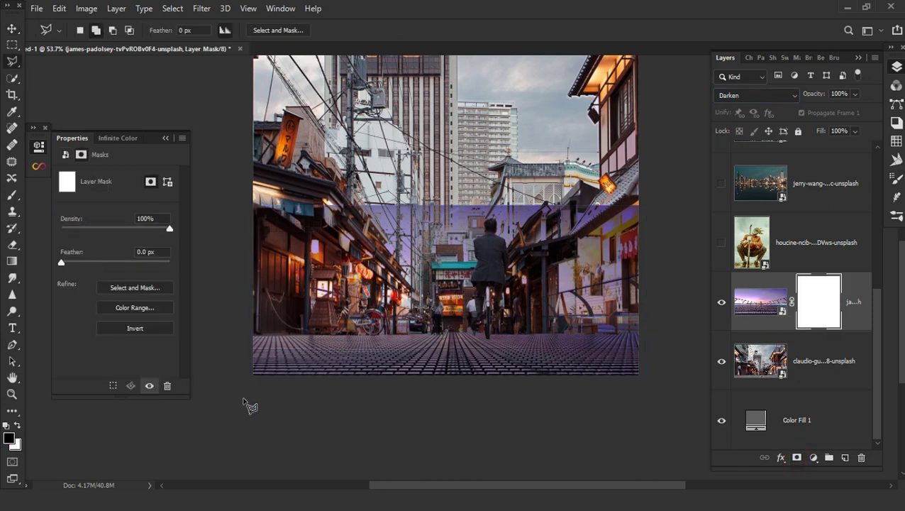
scroll(280, 336, up, 5)
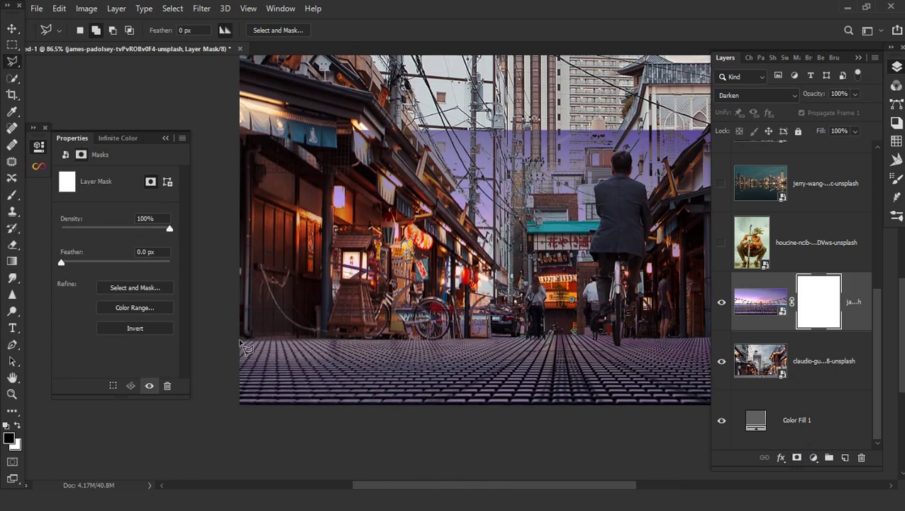
Select the area above the grid ground with the Polygonal Lasso
click(237, 340)
click(295, 335)
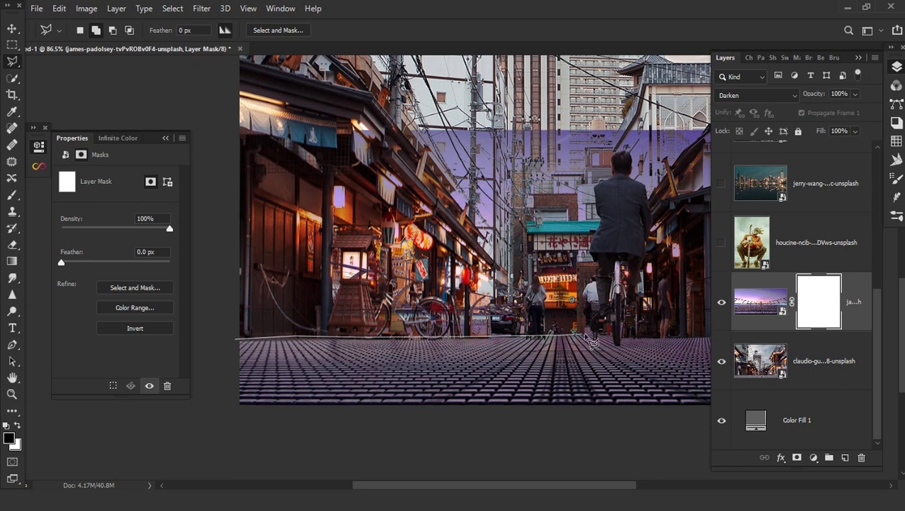
click(628, 337)
scroll(511, 335, right, 3)
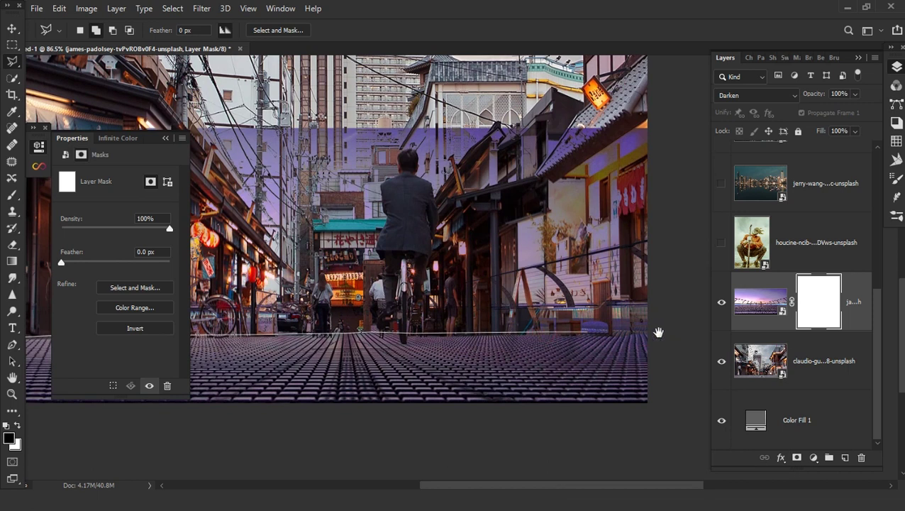
click(664, 332)
click(686, 130)
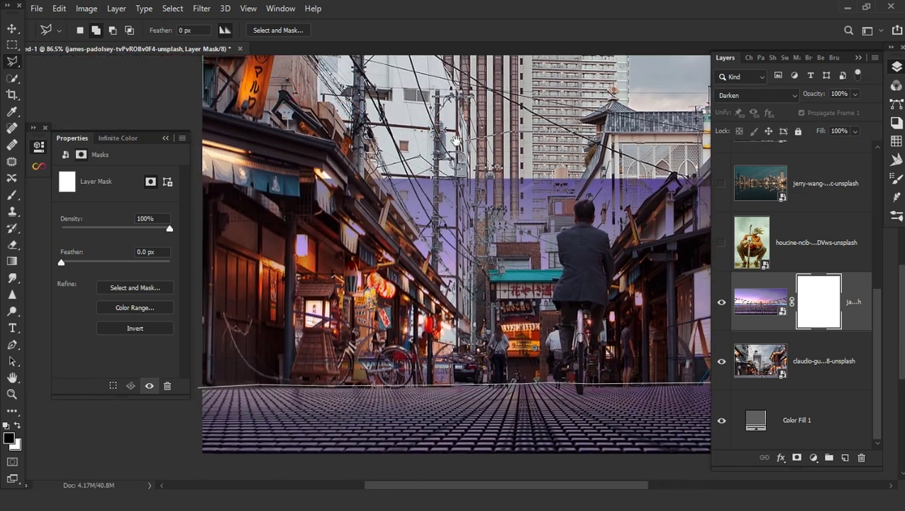
click(323, 128)
click(257, 141)
click(237, 284)
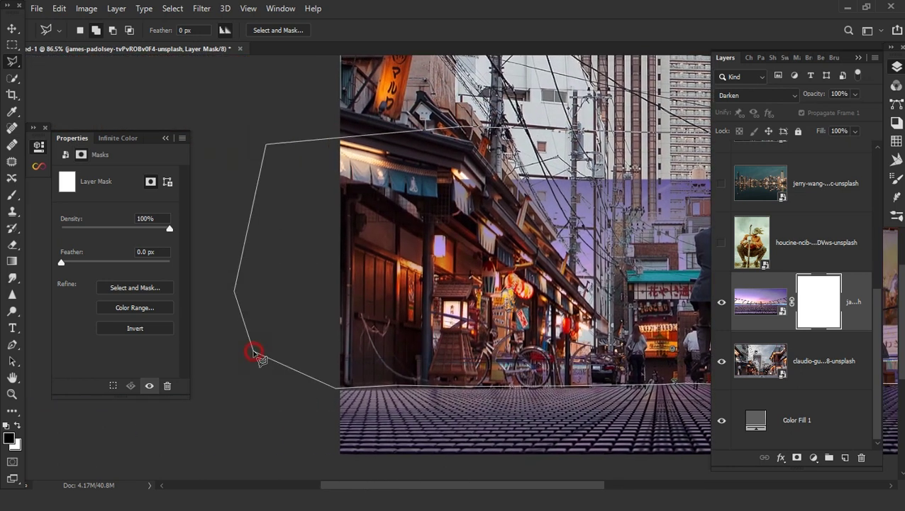
double_click(252, 355)
Fill the selected area of the mask with black and deselect
right_click(232, 71)
click(289, 234)
click(530, 118)
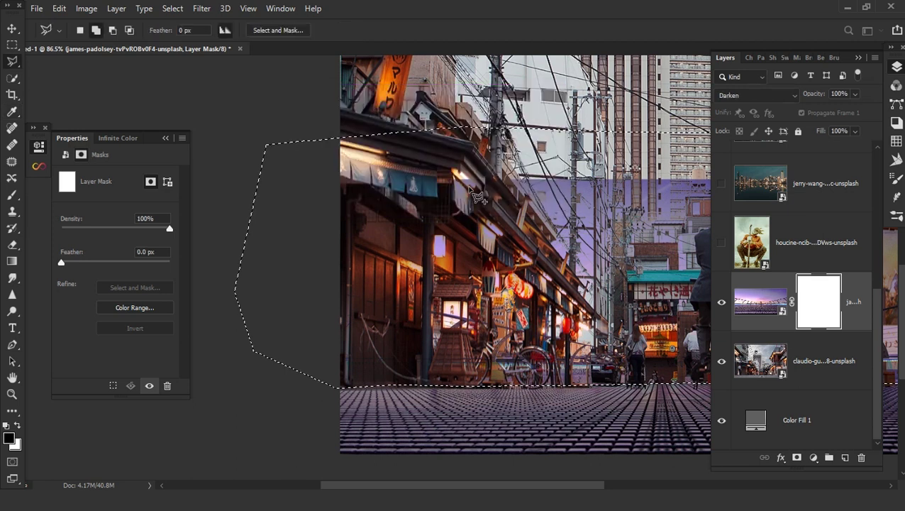
key(ctrl+d)
Target the bridge photo's image thumbnail instead of its mask
scroll(401, 244, down, 5)
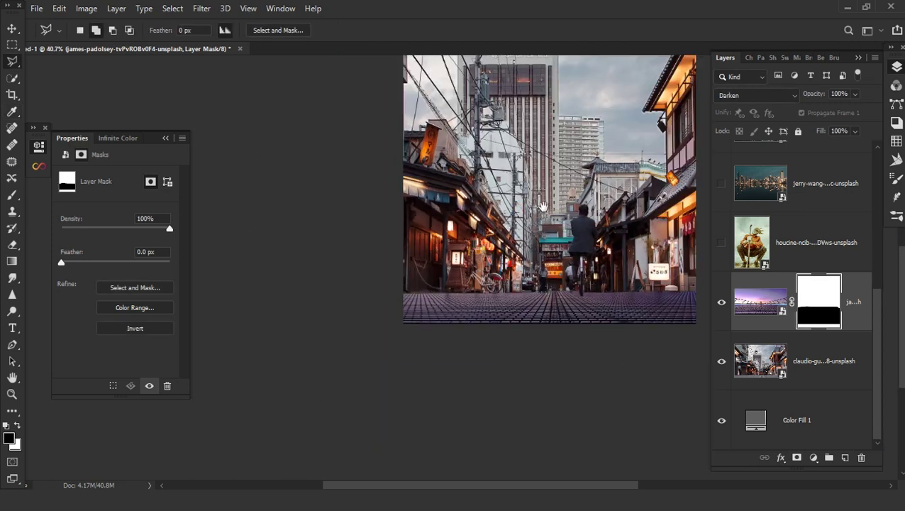
scroll(401, 243, up, 1)
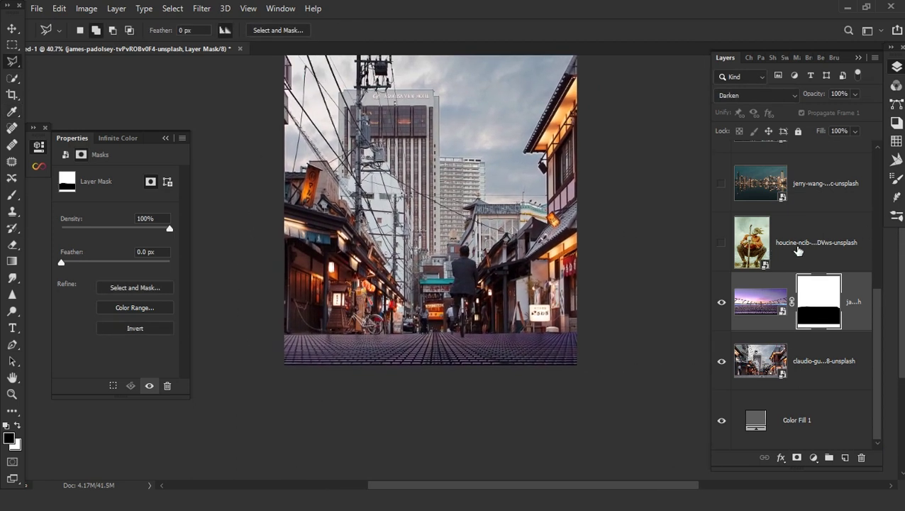
scroll(419, 304, up, 1)
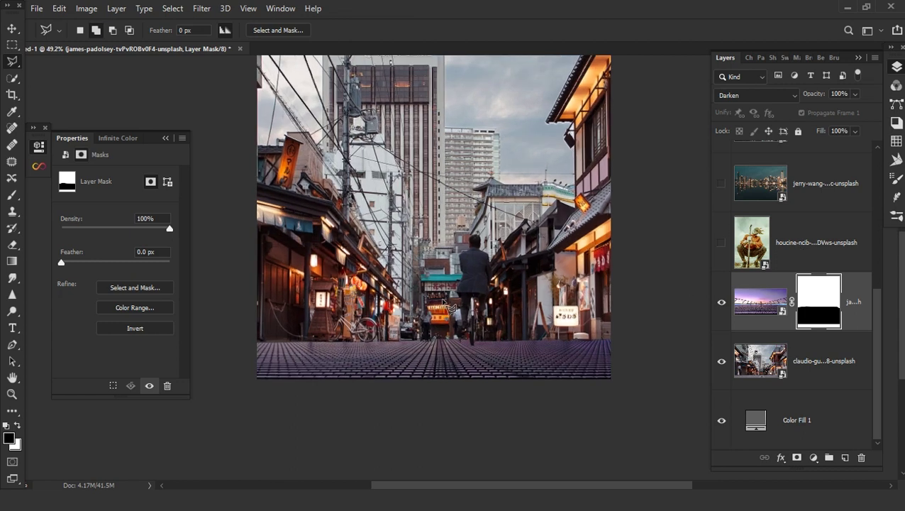
click(758, 312)
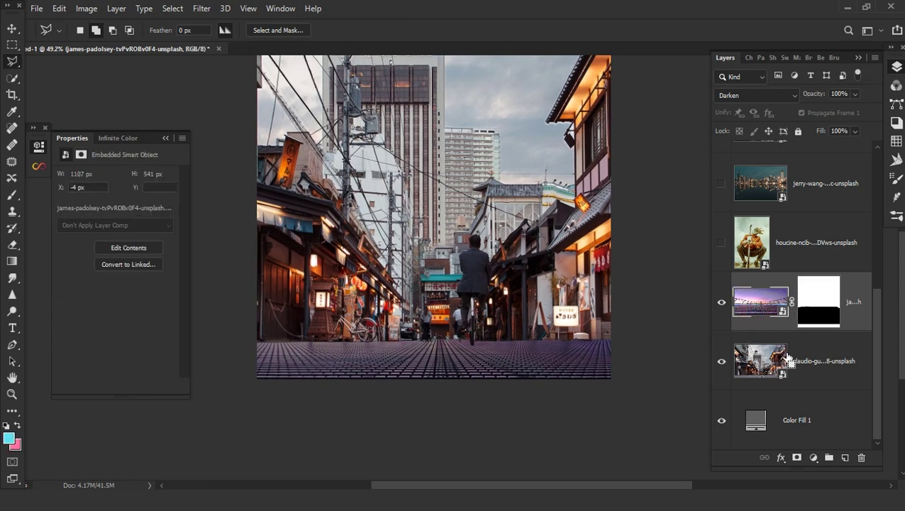
key(ctrl+l)
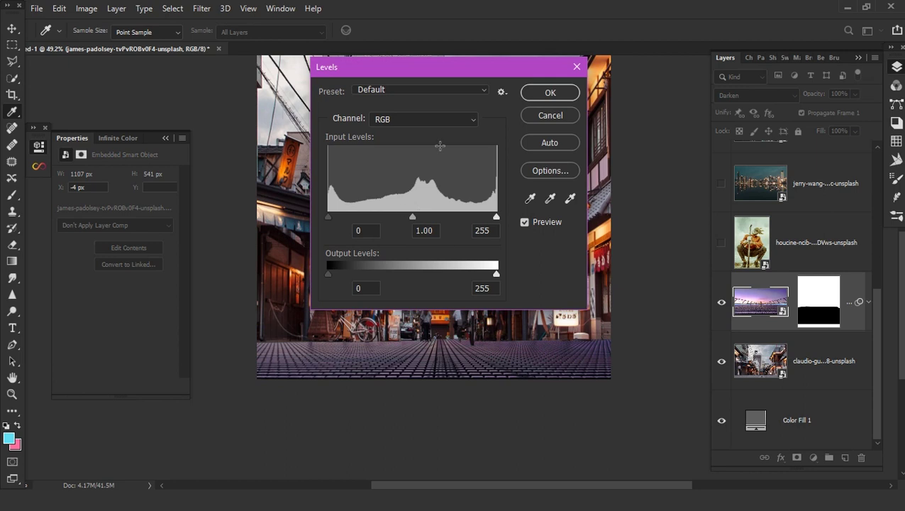
Apply a Levels smart filter to the bridge photo with midtones raised to 1.63
drag(454, 66, 214, 67)
mouse_move(187, 214)
mouse_down()
mouse_move(134, 219)
mouse_move(141, 221)
mouse_up()
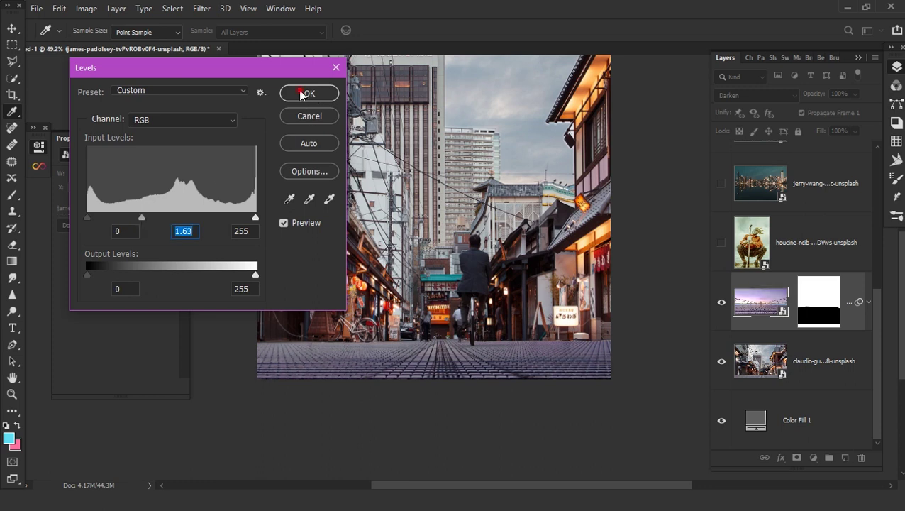
click(303, 94)
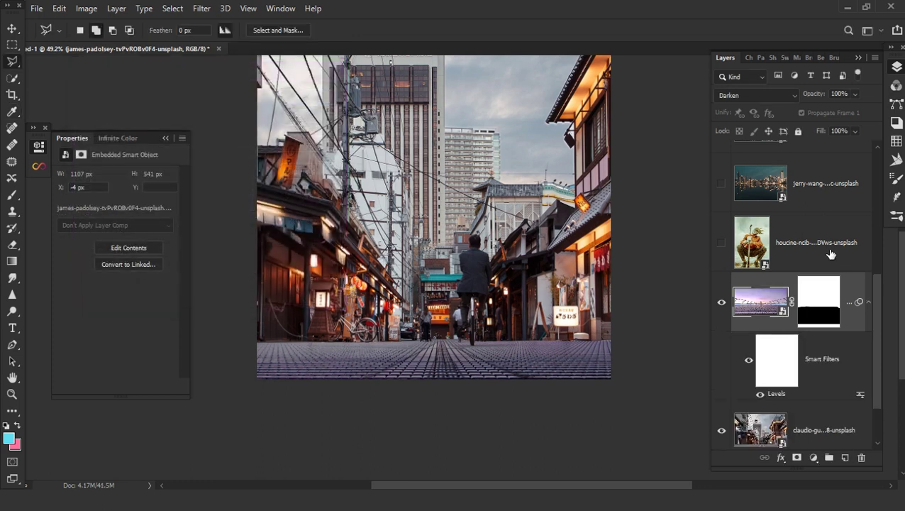
scroll(530, 321, down, 1)
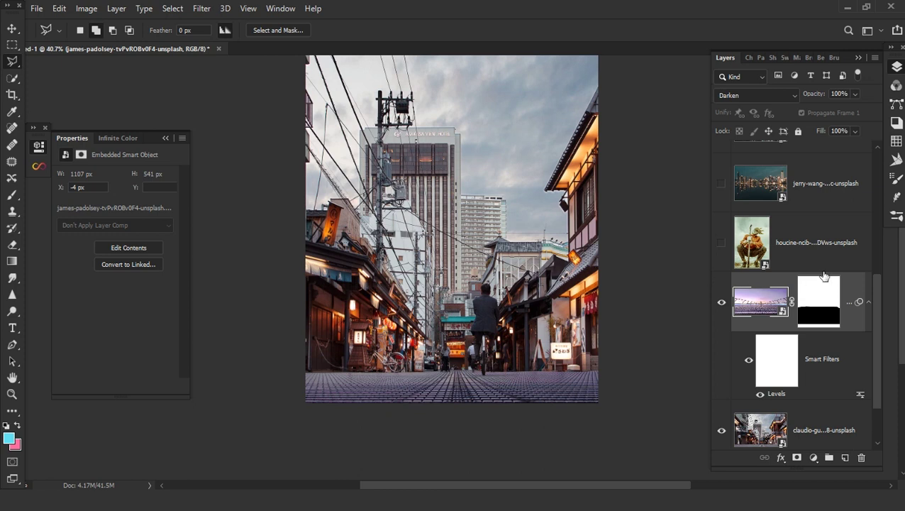
Group the street photo and bridge photo layers into a group named bg
click(870, 314)
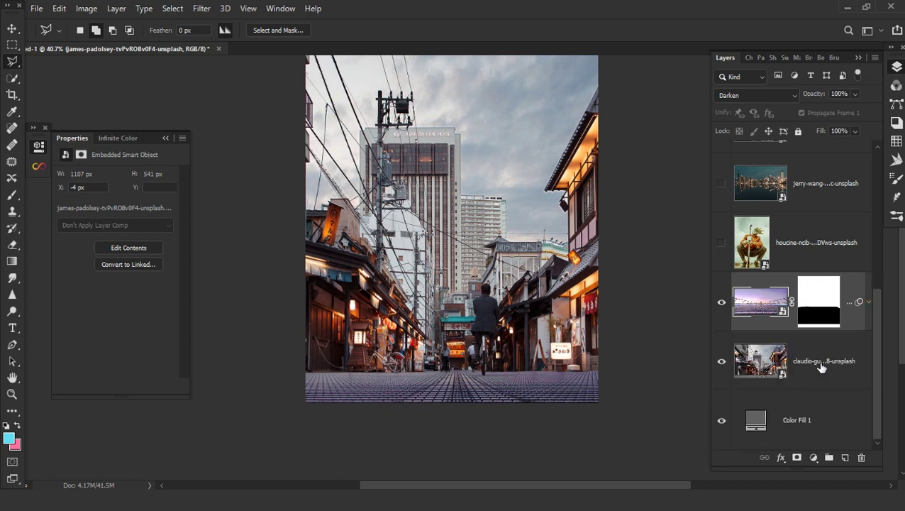
click(818, 367)
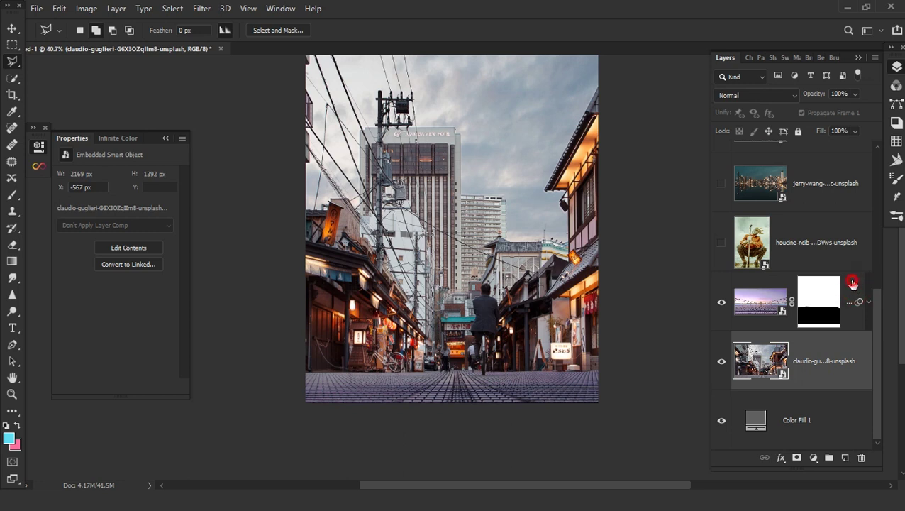
click(852, 282)
ctrl+click(854, 365)
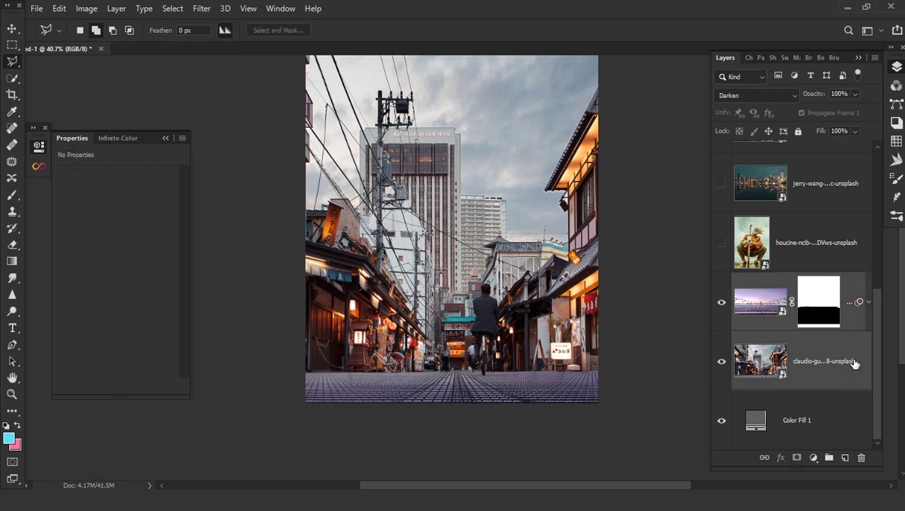
key(ctrl+g)
double_click(771, 382)
text(bg)
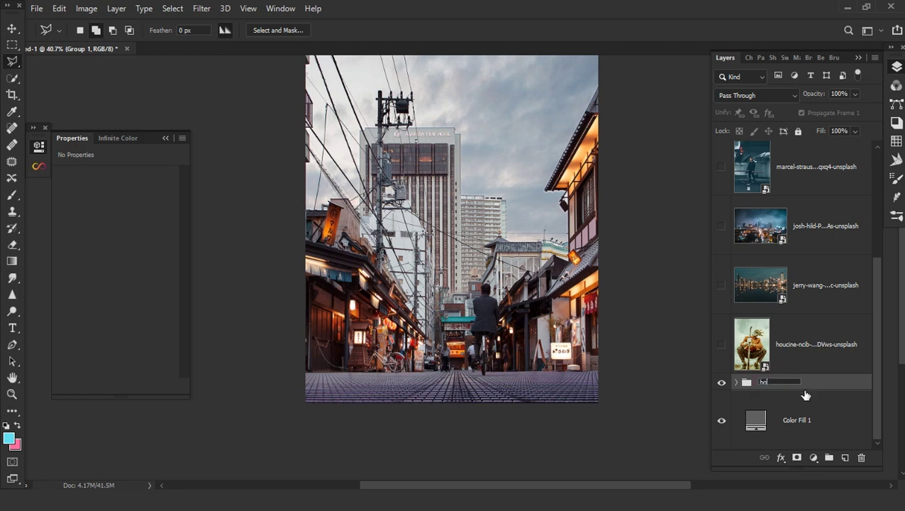
click(737, 383)
Expand the bg group and select the claudio street layer
click(788, 412)
scroll(809, 383, down, 2)
click(790, 365)
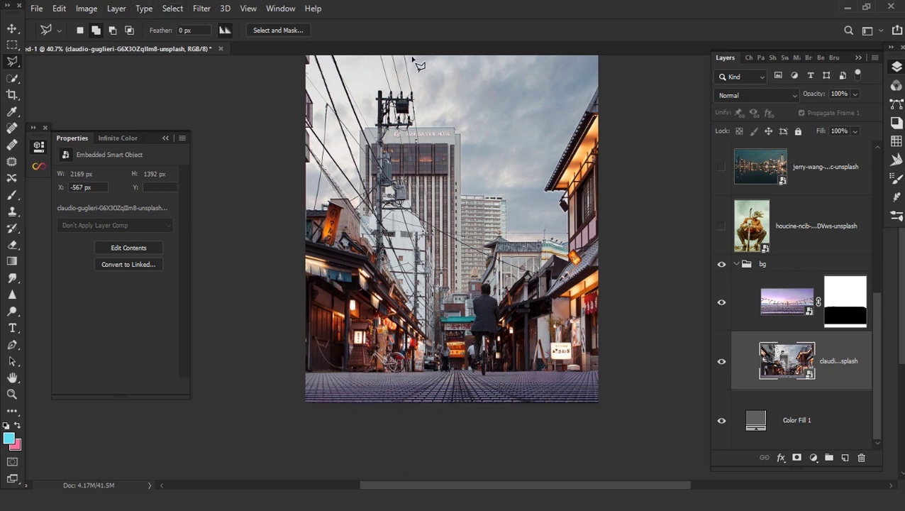
Compare the Red, Green and Blue channels, then duplicate Blue as Blue copy
click(749, 58)
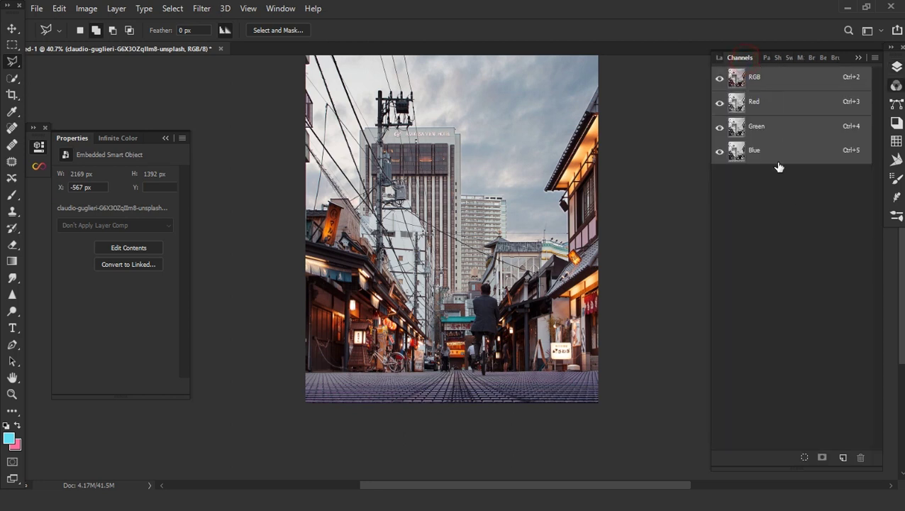
click(774, 128)
click(781, 149)
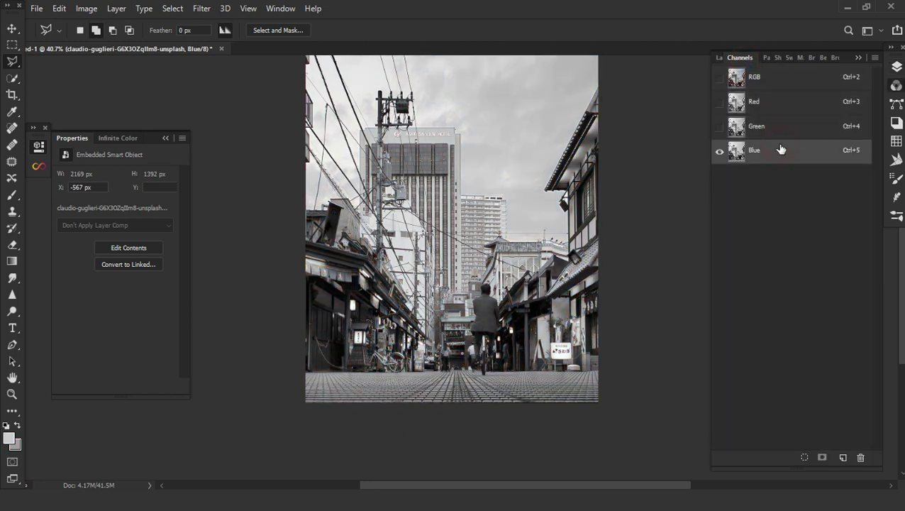
click(780, 128)
click(781, 147)
click(785, 128)
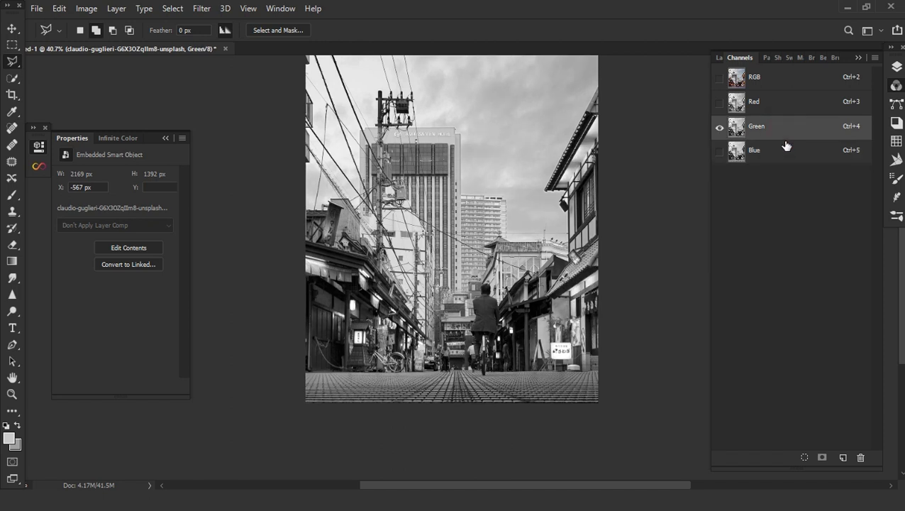
click(786, 147)
click(784, 106)
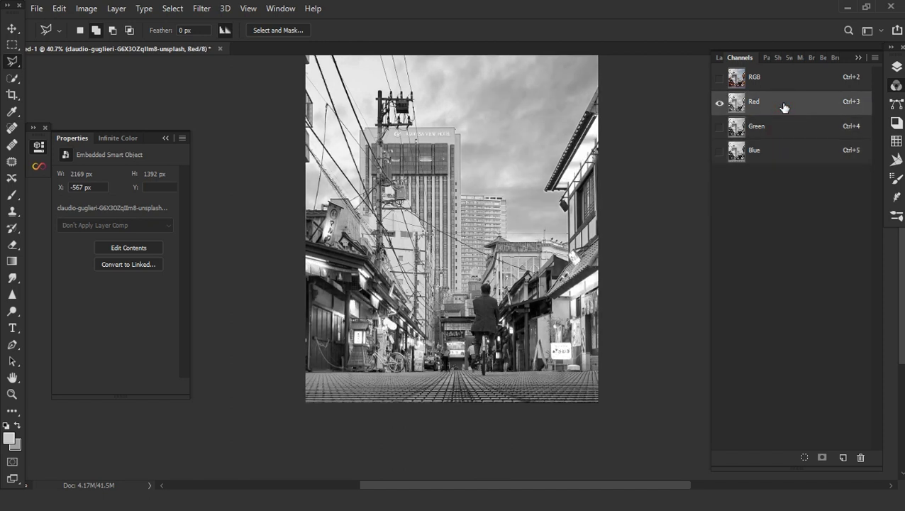
click(781, 151)
drag(782, 154, 843, 457)
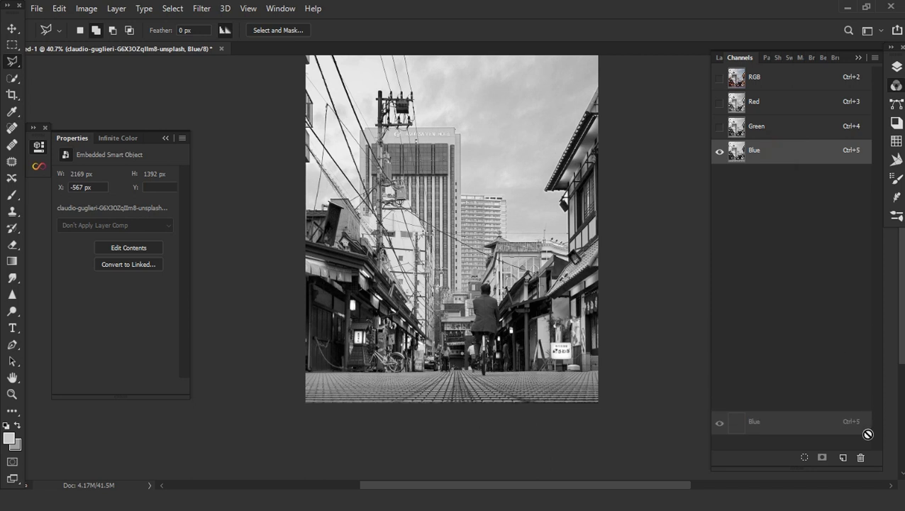
key(ctrl+l)
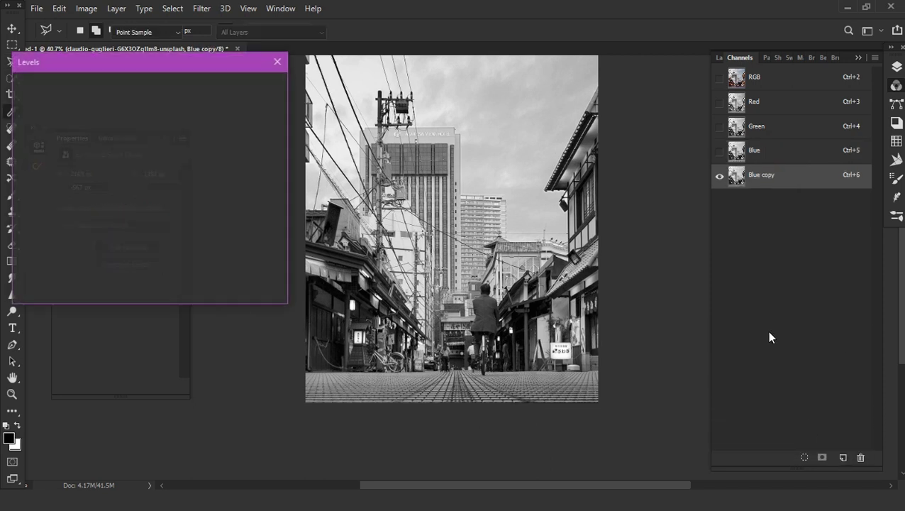
Raise the Blue copy channel's contrast with Levels
mouse_move(112, 212)
mouse_down()
mouse_move(72, 212)
mouse_move(178, 211)
mouse_up()
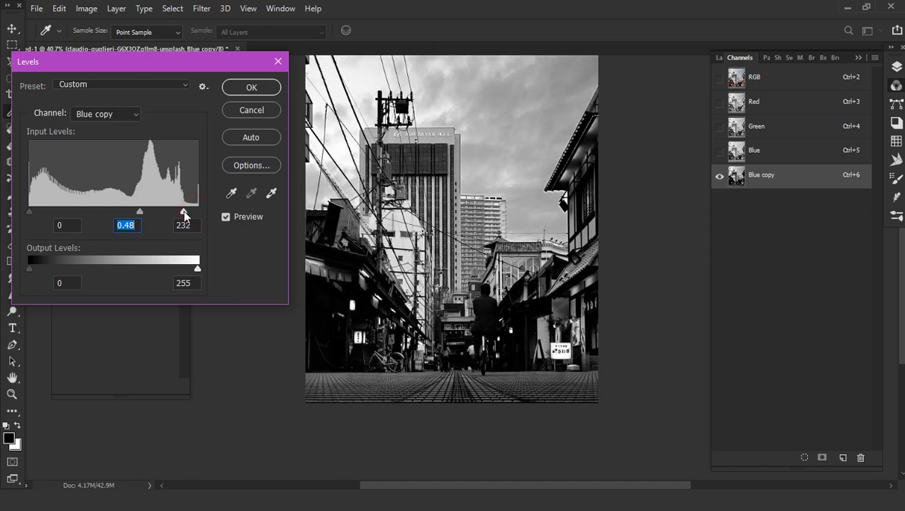
drag(29, 207, 121, 222)
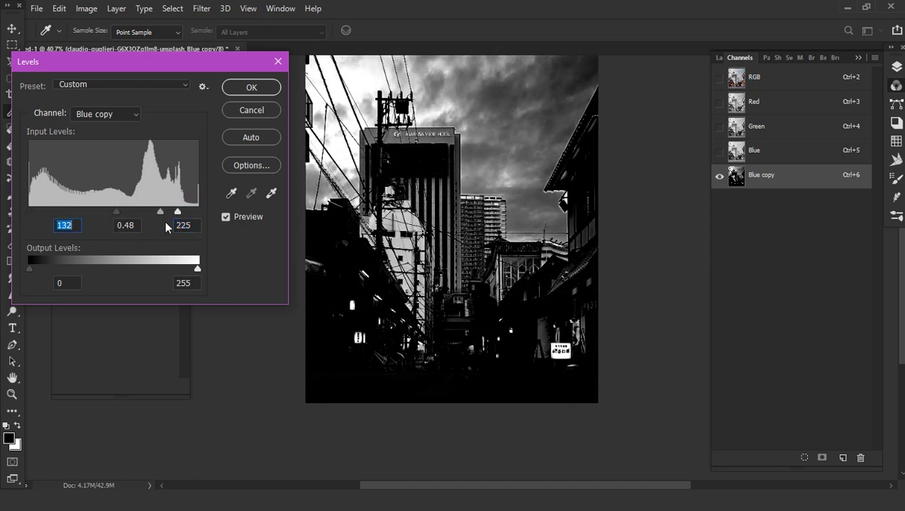
drag(178, 211, 134, 223)
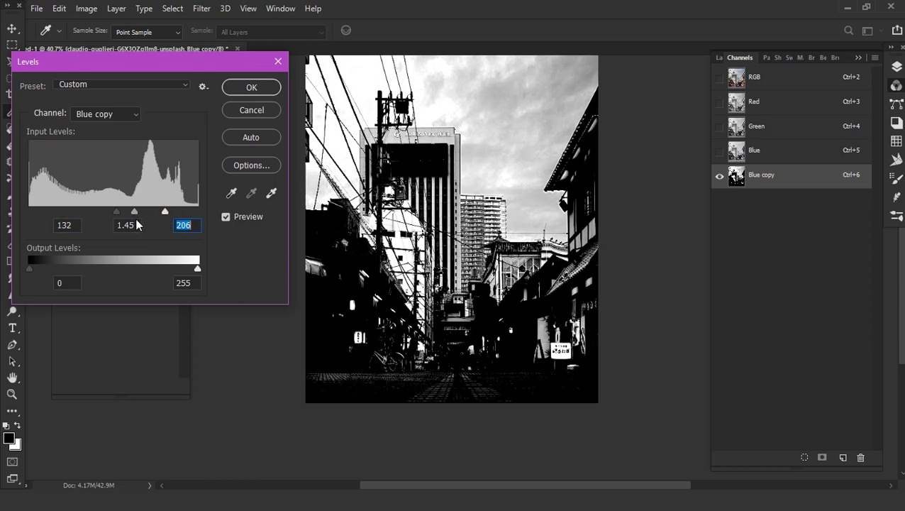
click(252, 87)
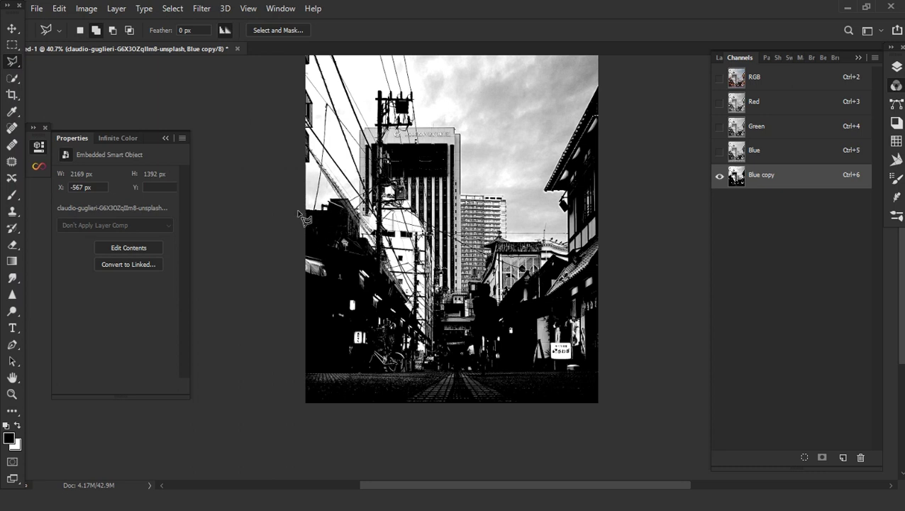
Lasso the lower street area in Blue copy and fill it with black
click(293, 208)
click(352, 233)
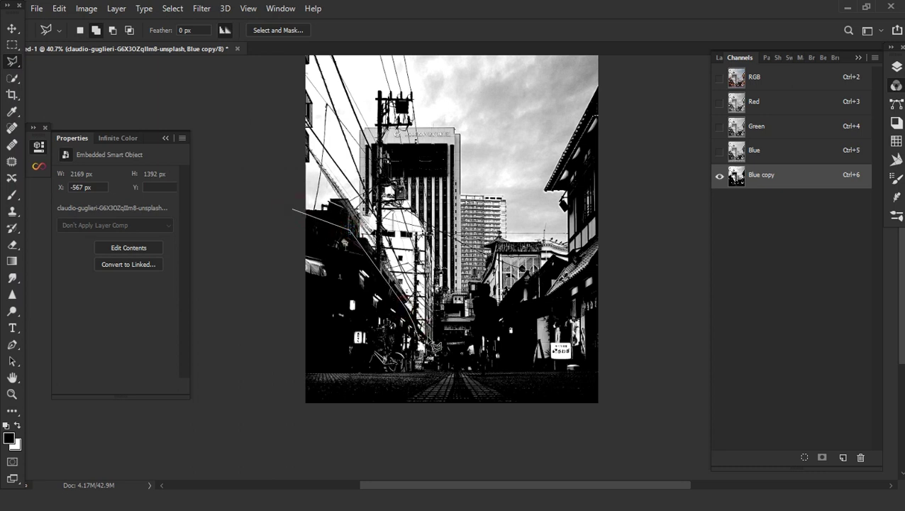
click(431, 337)
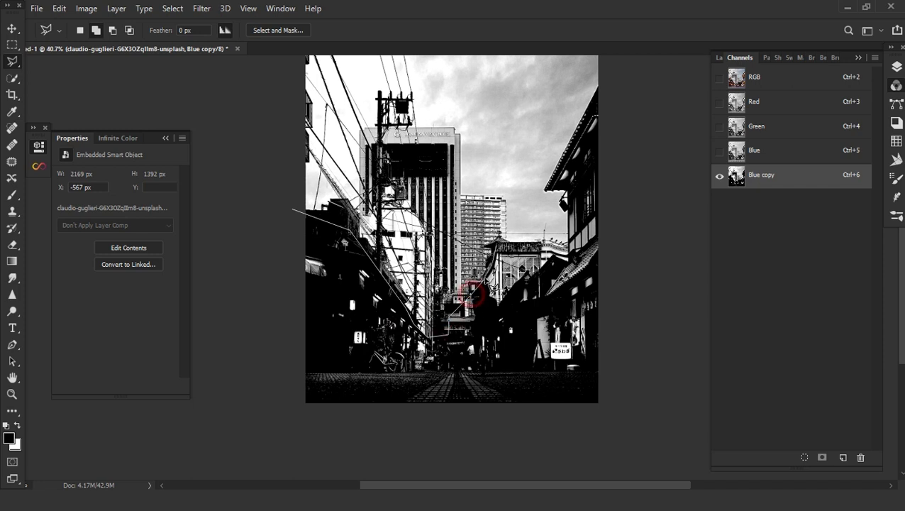
click(546, 190)
click(600, 71)
click(660, 403)
click(557, 457)
click(294, 435)
double_click(253, 364)
right_click(305, 58)
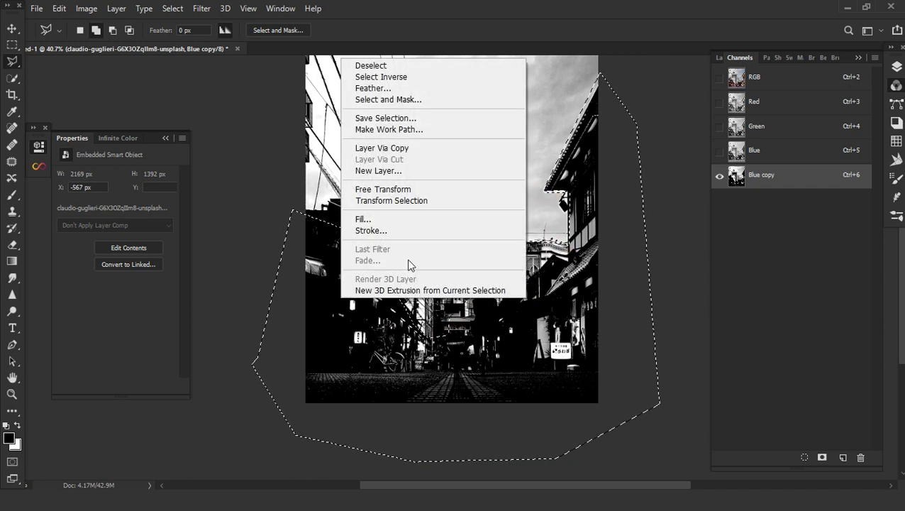
key(alt+BackSpace)
key(ctrl+d)
Apply a second Levels so the sky turns white, then load Blue copy as a selection
key(ctrl+l)
drag(197, 211, 103, 212)
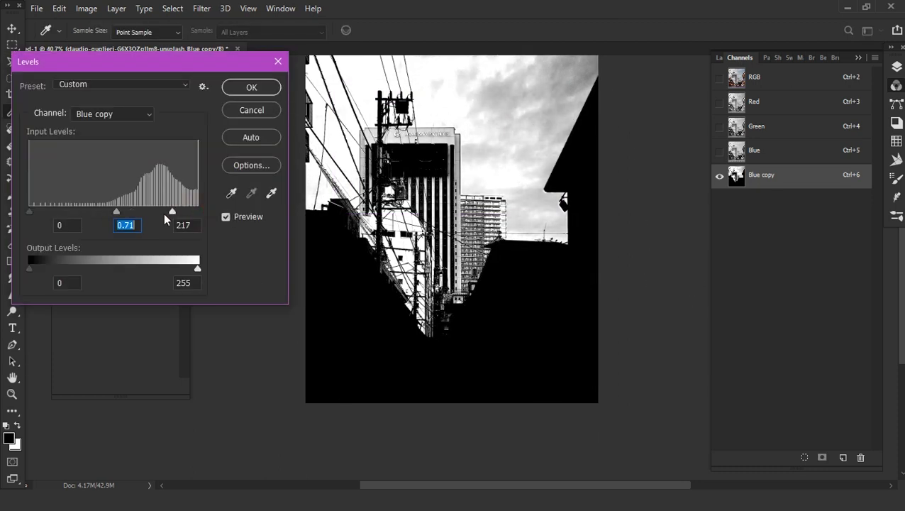
drag(29, 212, 46, 212)
key(Return)
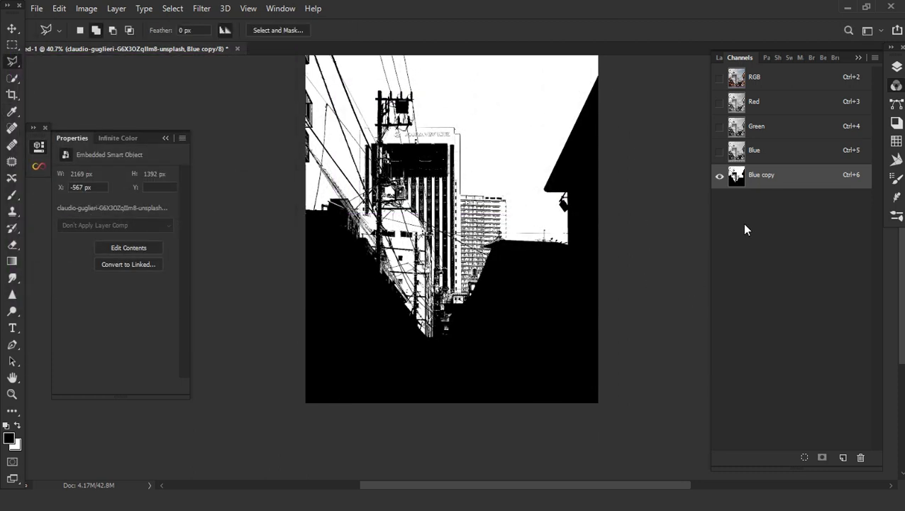
ctrl+click(736, 178)
click(860, 457)
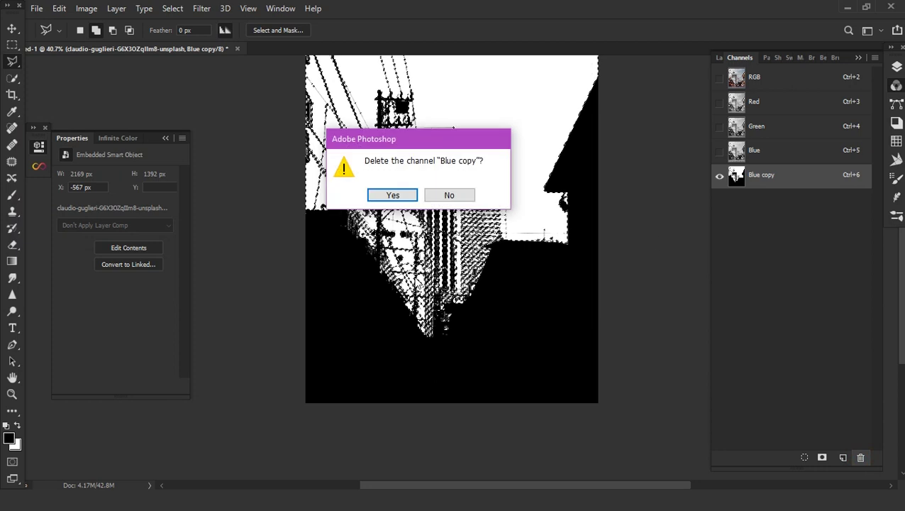
Delete Blue copy and add an inverted sky-selection mask to the street layer, hiding the sky
click(393, 195)
click(719, 58)
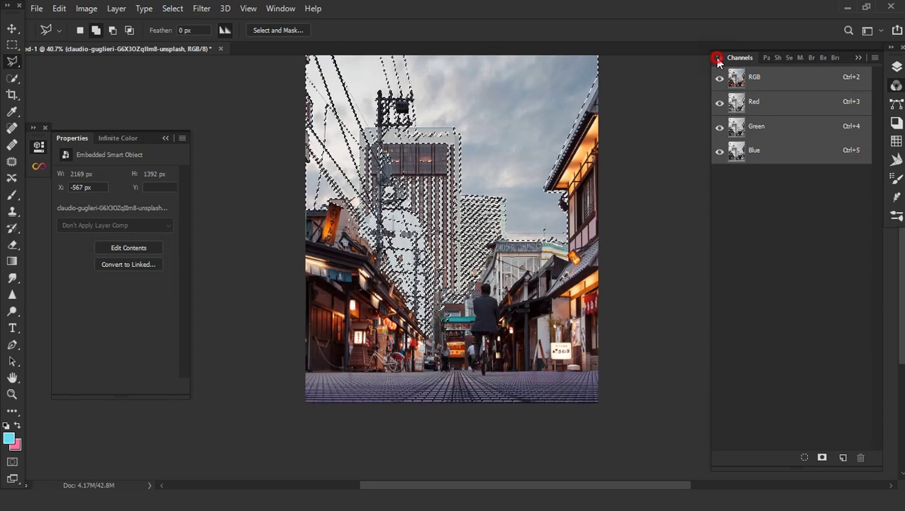
click(795, 458)
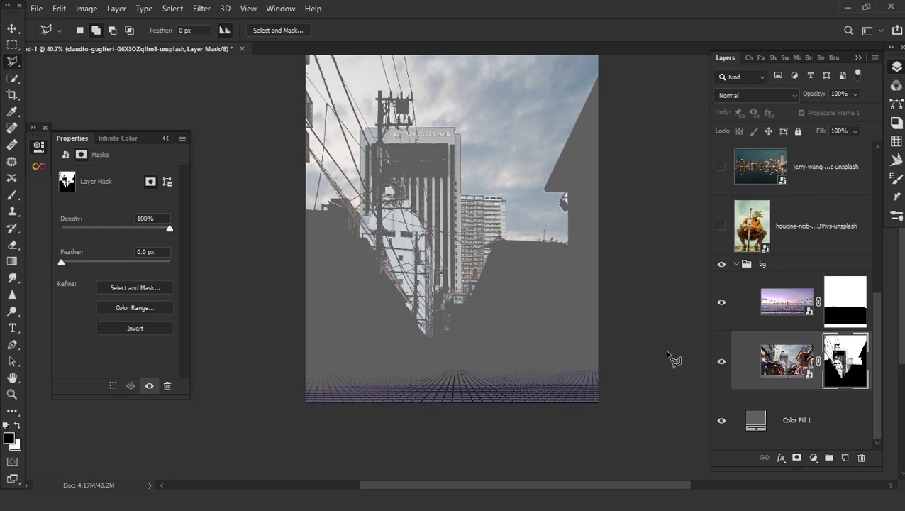
key(ctrl+i)
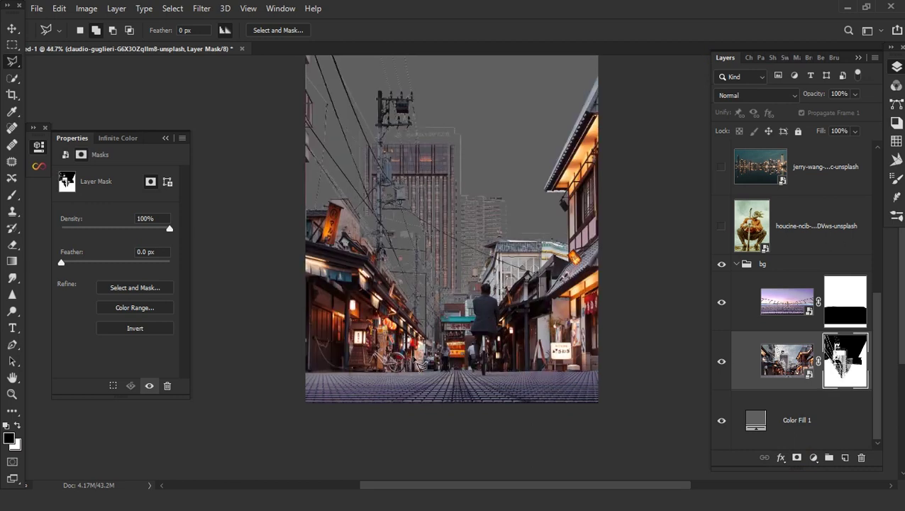
Move the josh-hild night city layer into the bg group below the street photo
scroll(419, 361, up, 2)
scroll(424, 351, down, 1)
scroll(419, 333, down, 1)
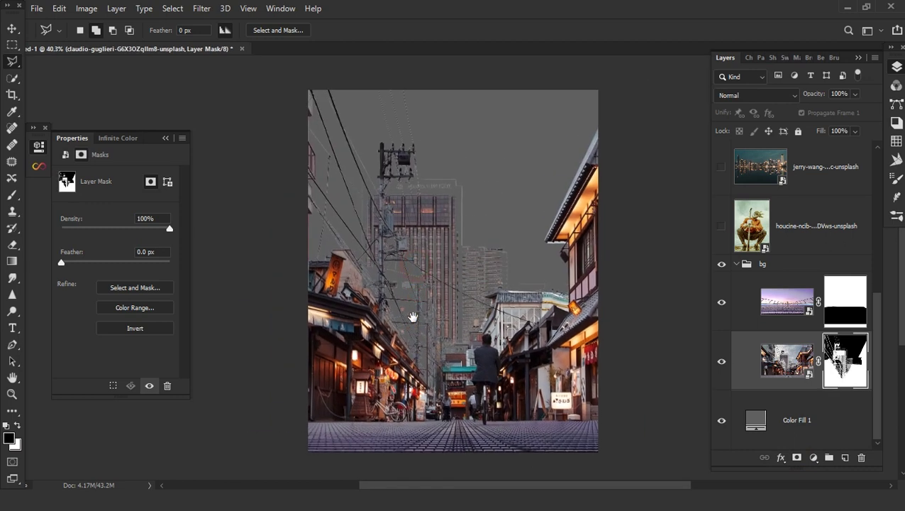
scroll(443, 328, down, 1)
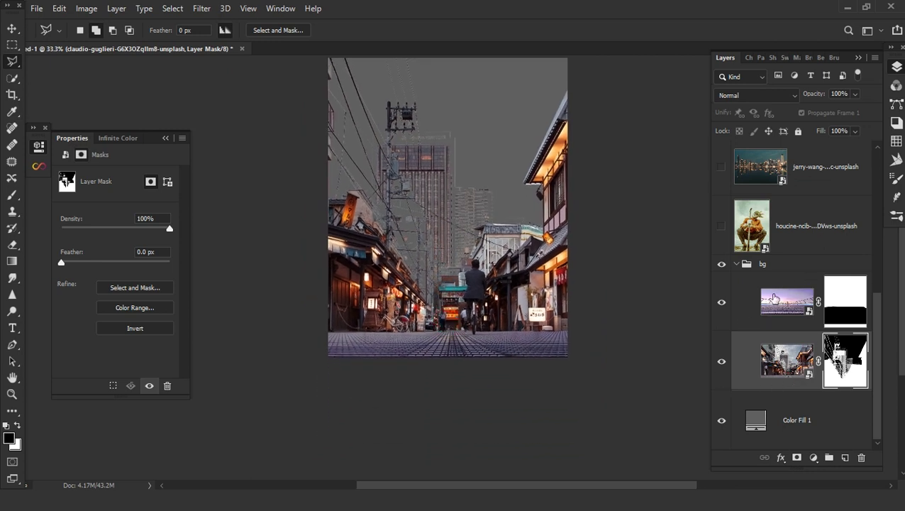
scroll(816, 213, up, 3)
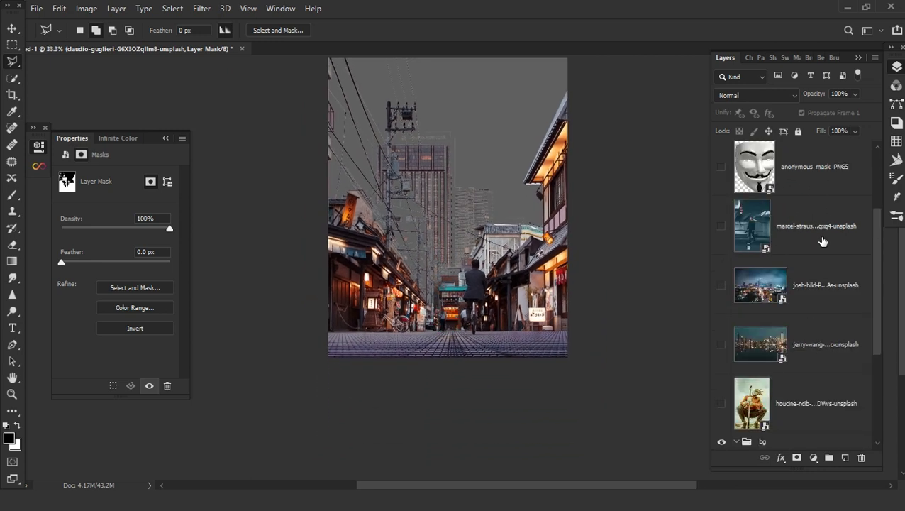
mouse_move(820, 290)
mouse_down()
mouse_move(810, 377)
mouse_move(802, 377)
mouse_up()
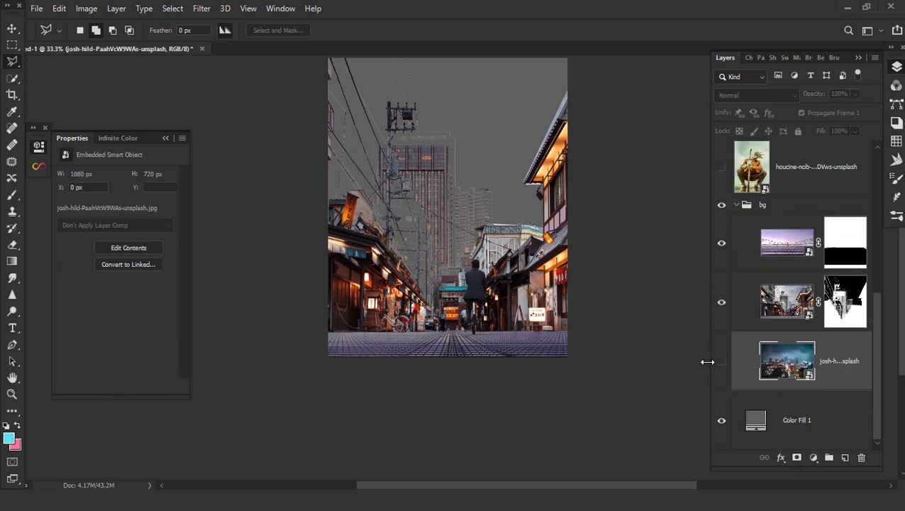
Show the night city layer and scale it to 2014 × 1342 px so its skyline fills the sky
click(722, 363)
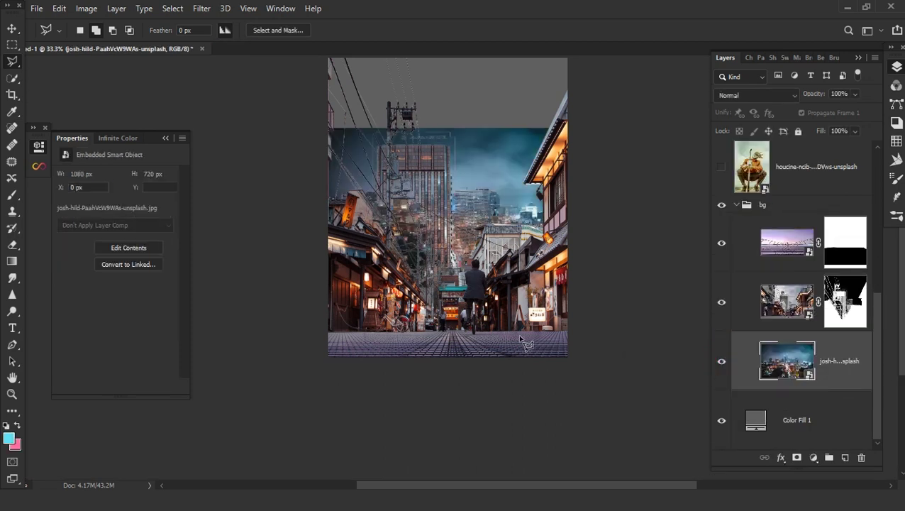
click(12, 28)
scroll(366, 276, down, 2)
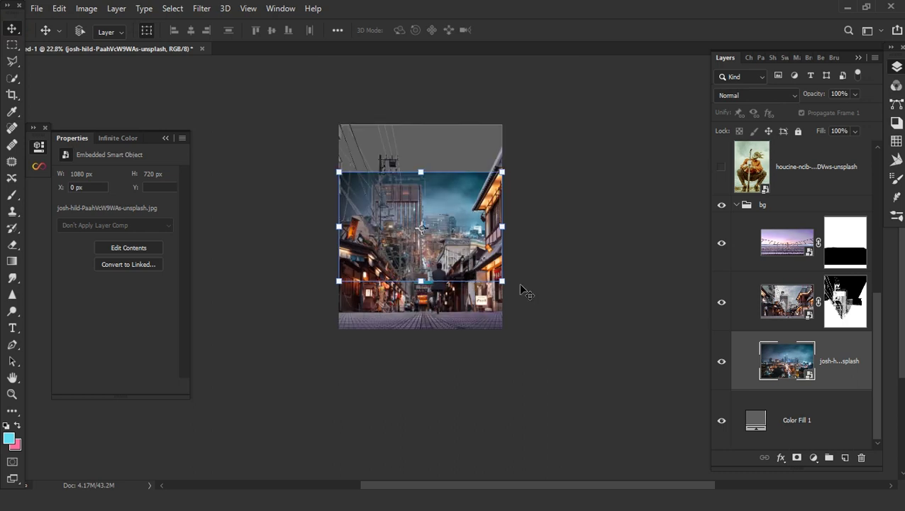
drag(494, 284, 496, 284)
click(438, 253)
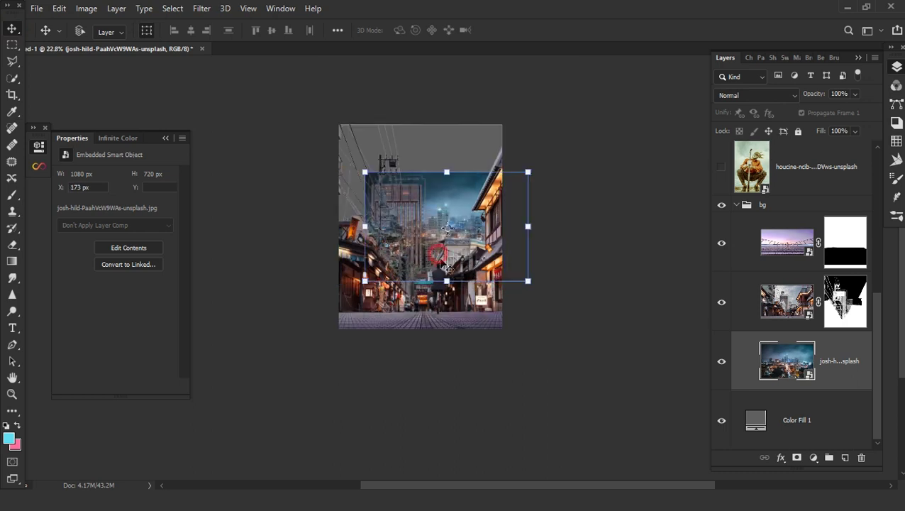
drag(528, 281, 667, 379)
mouse_move(552, 333)
mouse_down()
mouse_move(447, 284)
mouse_move(466, 289)
mouse_up()
key(ctrl+z)
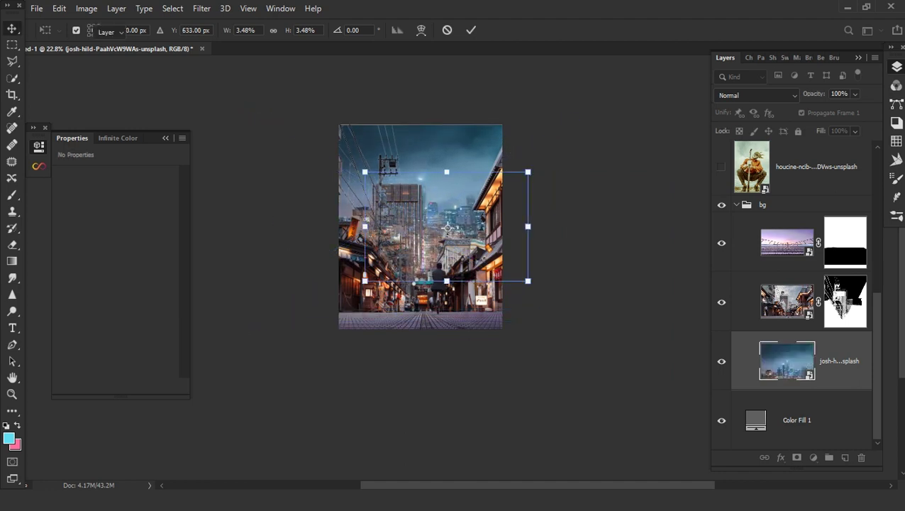
key(Return)
scroll(436, 291, up, 3)
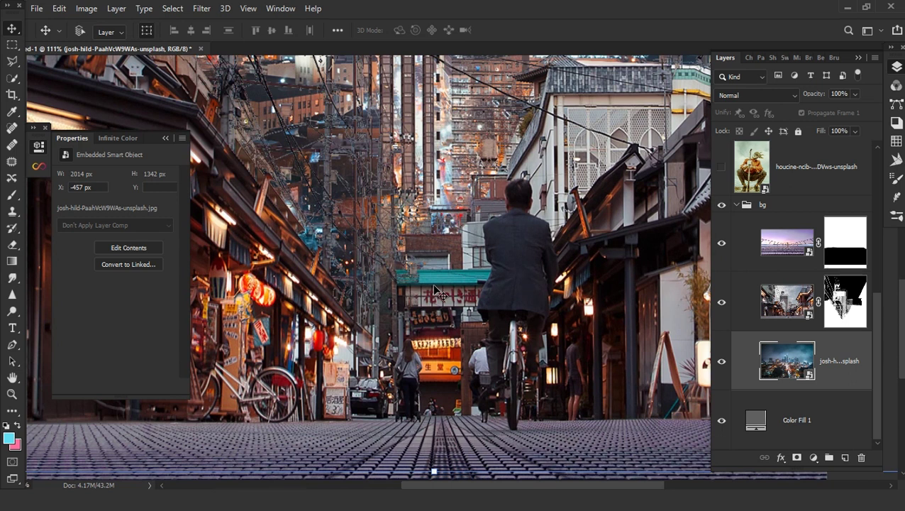
scroll(435, 290, down, 1)
scroll(436, 291, down, 1)
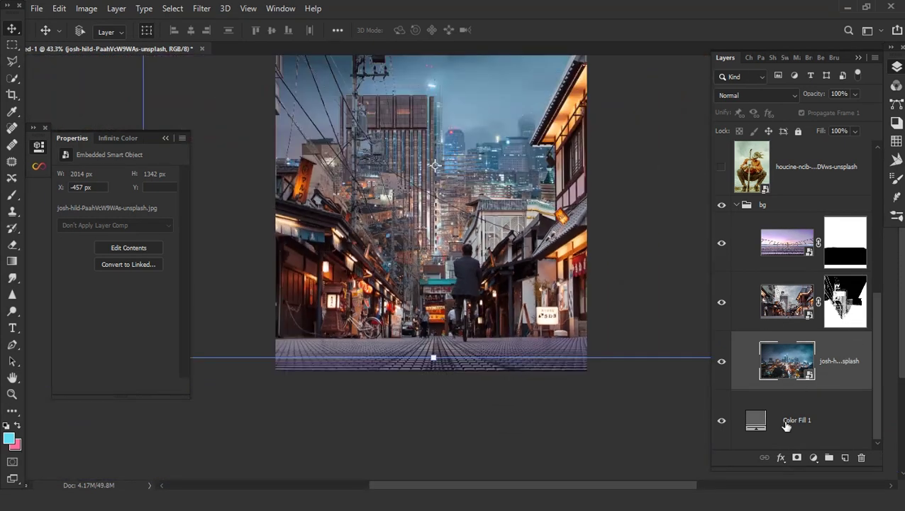
click(843, 304)
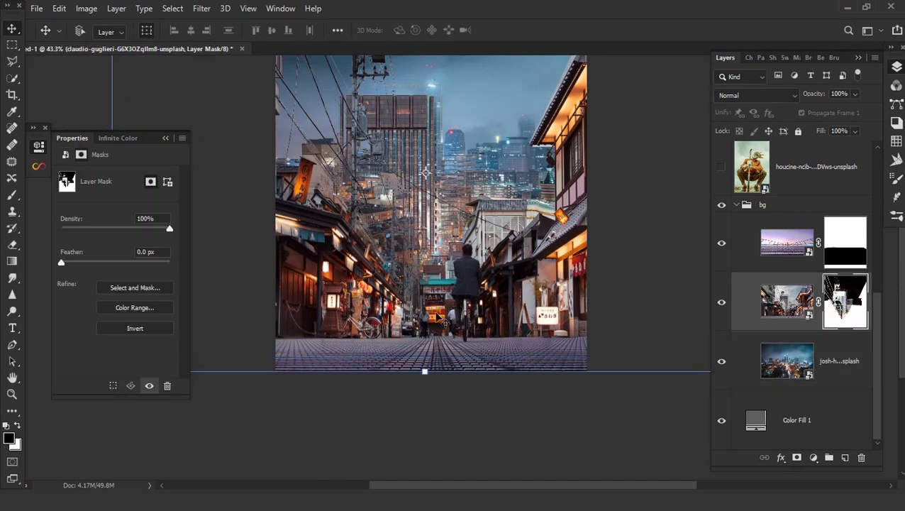
Set up a Soft Round brush at 116 px
key(b)
right_click(424, 217)
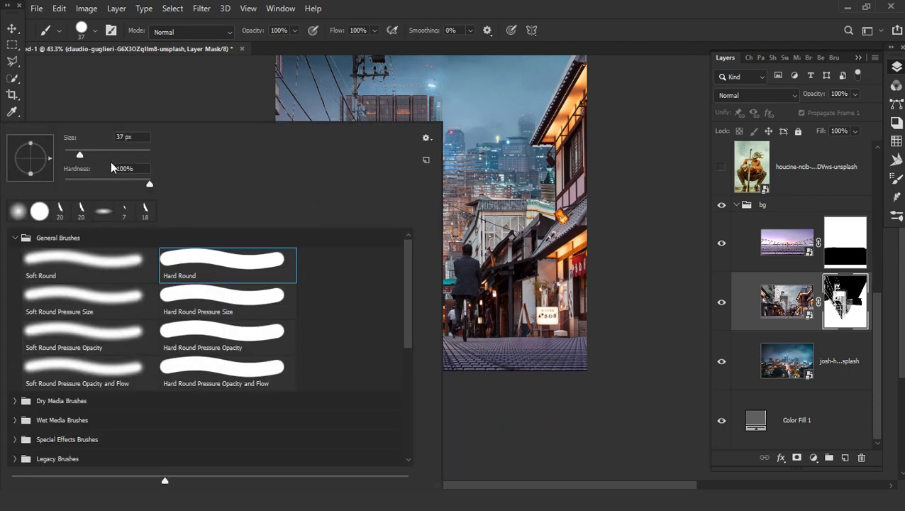
click(109, 259)
drag(80, 154, 110, 154)
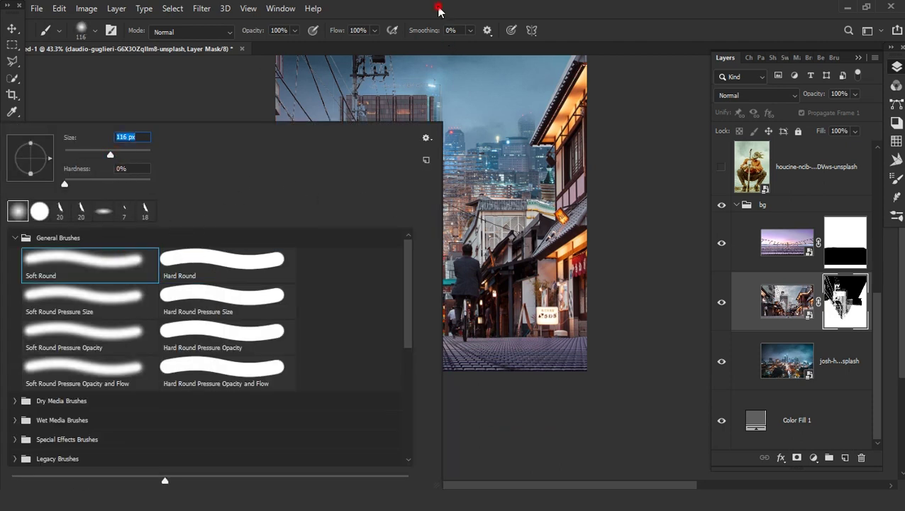
key(Escape)
Paint black on the mask over the pole transformer and the brick building
scroll(429, 291, up, 3)
mouse_move(426, 270)
mouse_down()
mouse_move(430, 291)
mouse_move(443, 240)
mouse_up()
scroll(430, 291, down, 1)
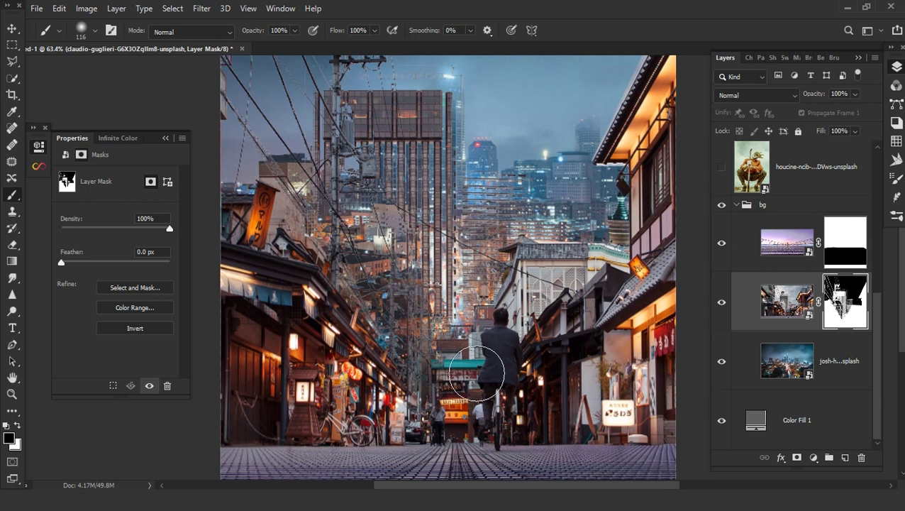
scroll(468, 362, up, 1)
scroll(475, 362, down, 1)
drag(491, 353, 484, 332)
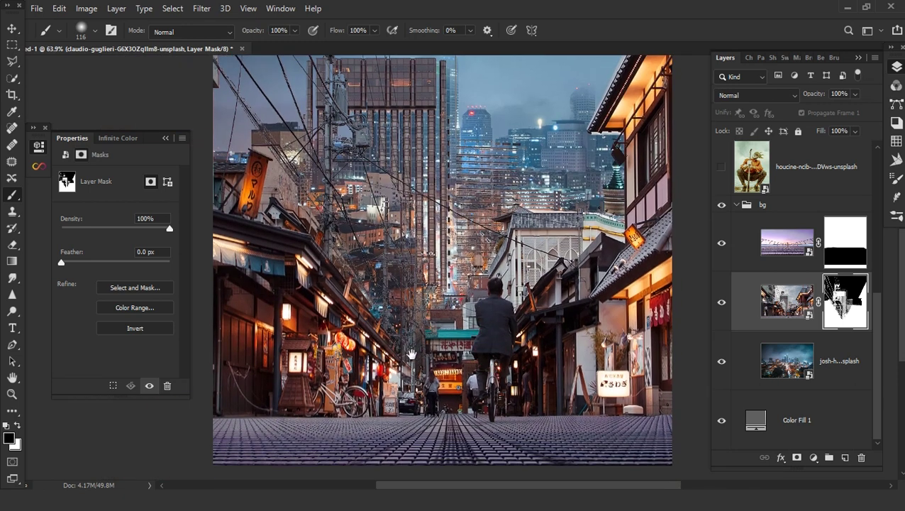
scroll(413, 353, up, 1)
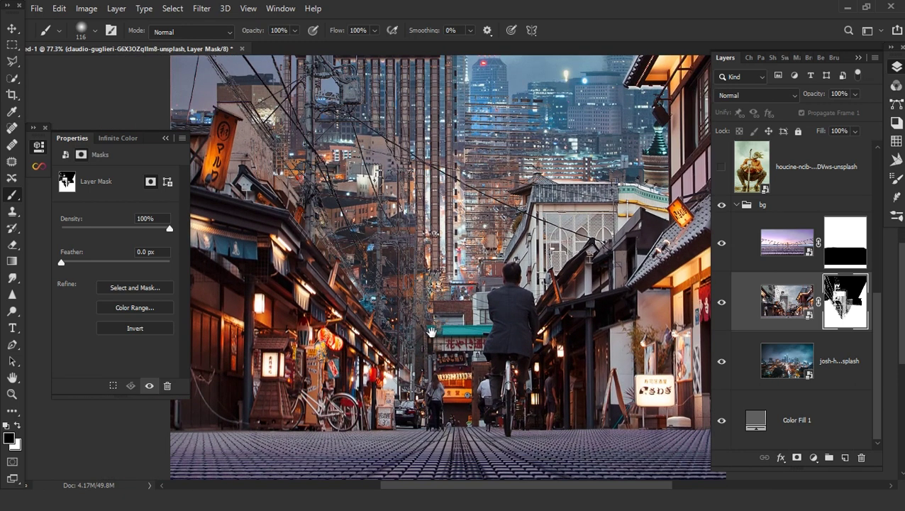
scroll(432, 333, down, 2)
drag(421, 142, 446, 229)
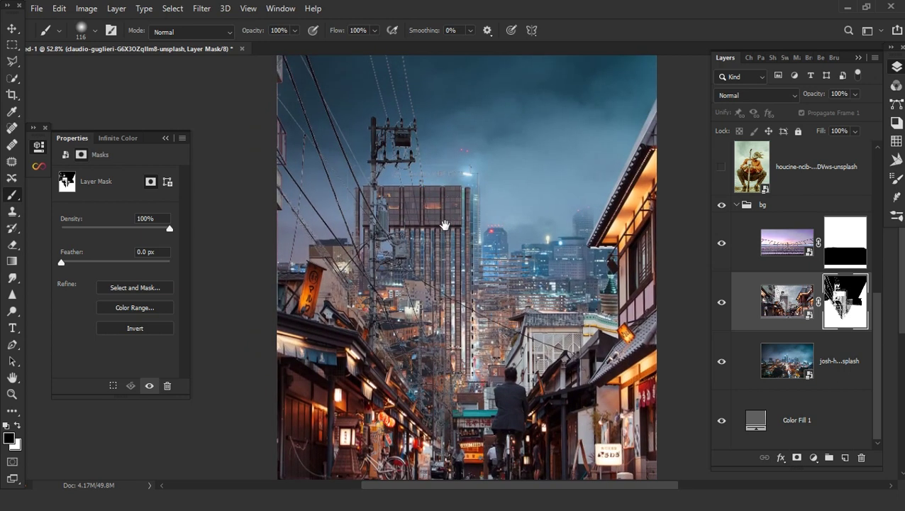
mouse_move(446, 170)
mouse_down()
mouse_move(414, 124)
mouse_move(431, 201)
mouse_up()
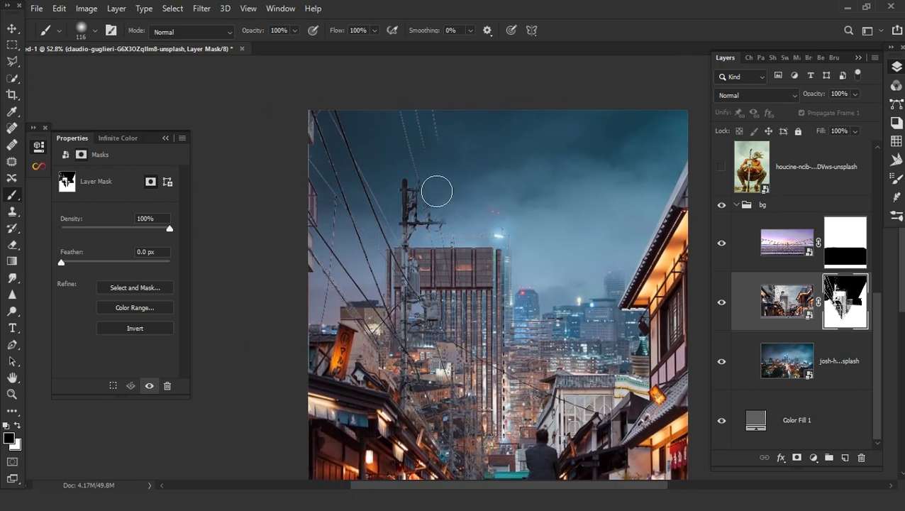
mouse_move(506, 343)
mouse_down()
mouse_move(422, 213)
mouse_move(484, 281)
mouse_move(309, 81)
mouse_up()
Paint out the overhead power lines, finishing the street centre with a 60 px brush
drag(292, 205, 313, 251)
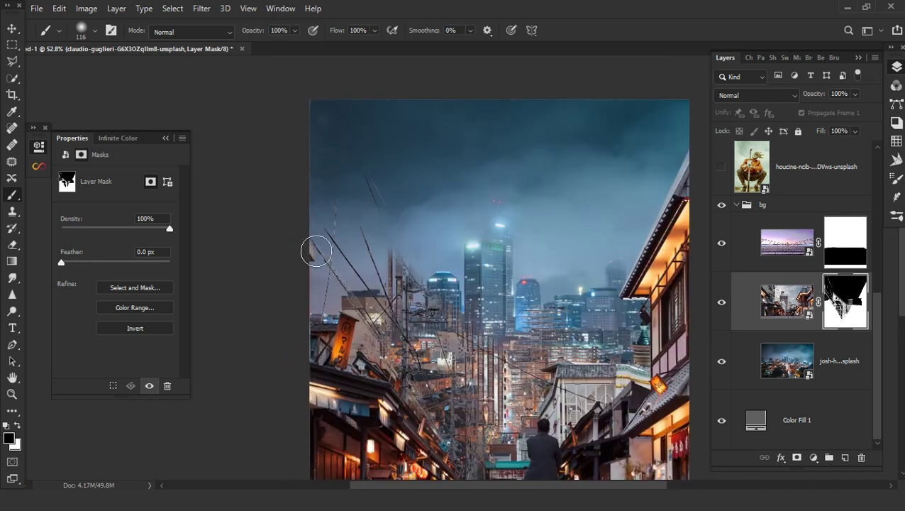
drag(430, 270, 489, 383)
drag(390, 291, 482, 425)
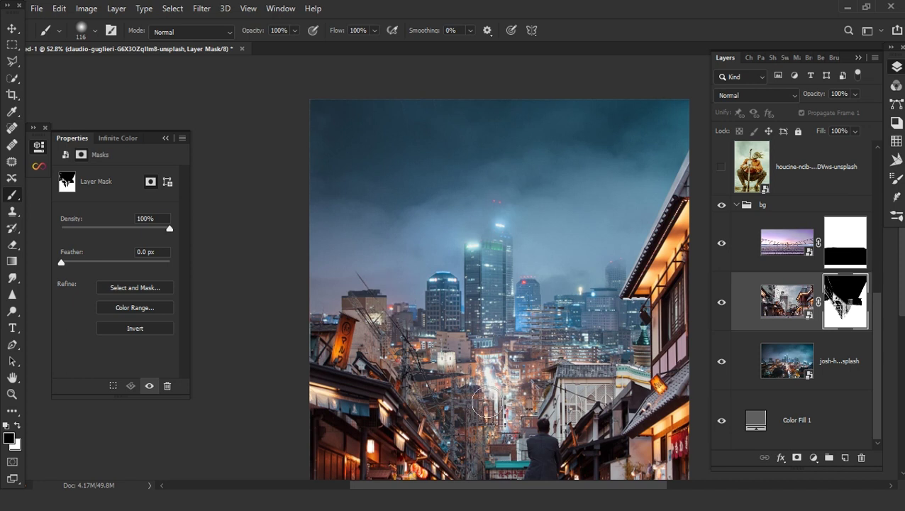
mouse_move(408, 314)
mouse_down()
mouse_move(385, 271)
mouse_move(337, 234)
mouse_up()
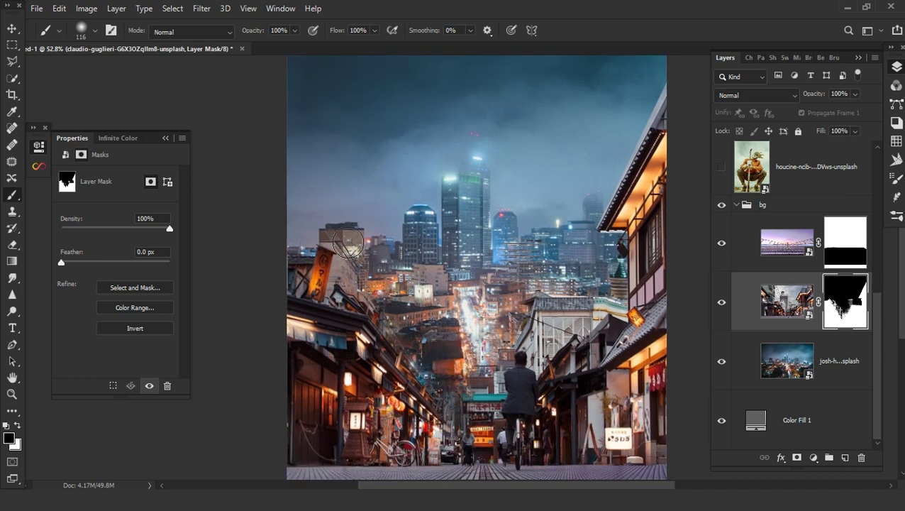
scroll(485, 326, down, 1)
scroll(485, 326, up, 4)
key(bracketleft)
key(bracketleft)
key(bracketleft)
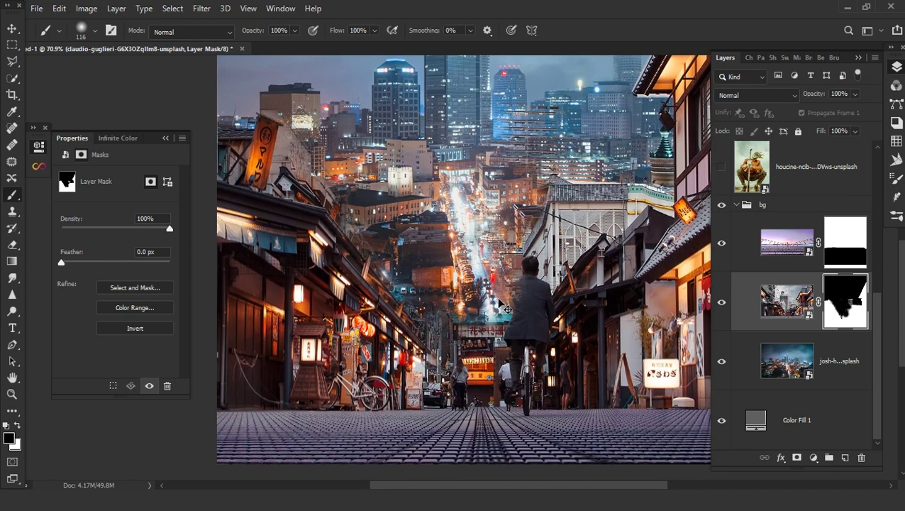
scroll(479, 301, up, 6)
drag(479, 300, 482, 334)
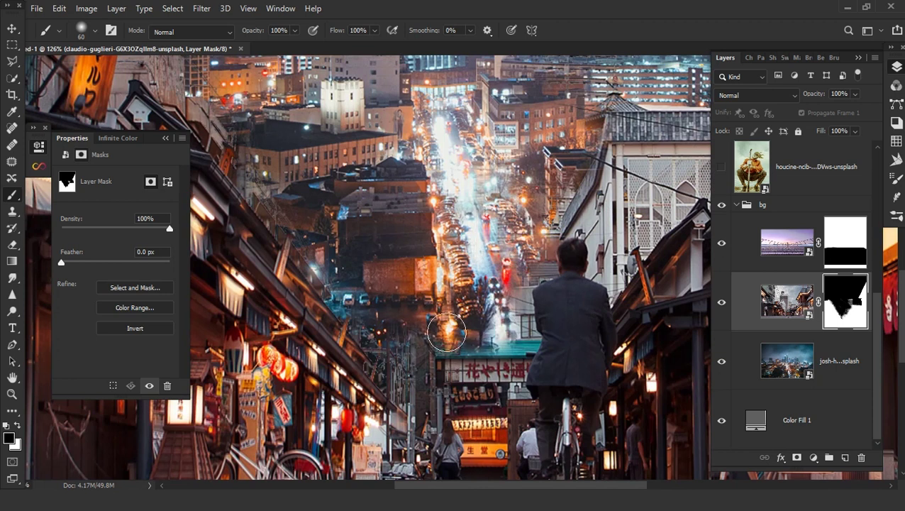
scroll(479, 301, down, 10)
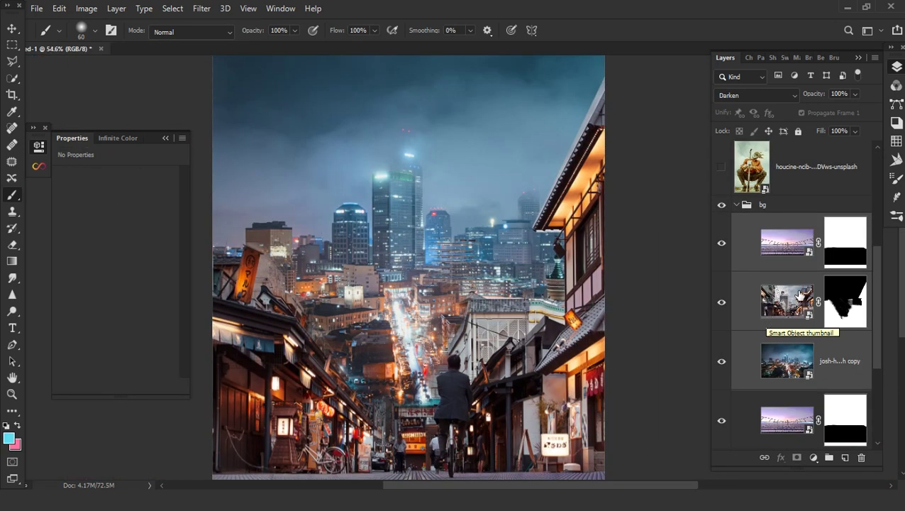
Convert the selected background layers into a single smart object
right_click(844, 359)
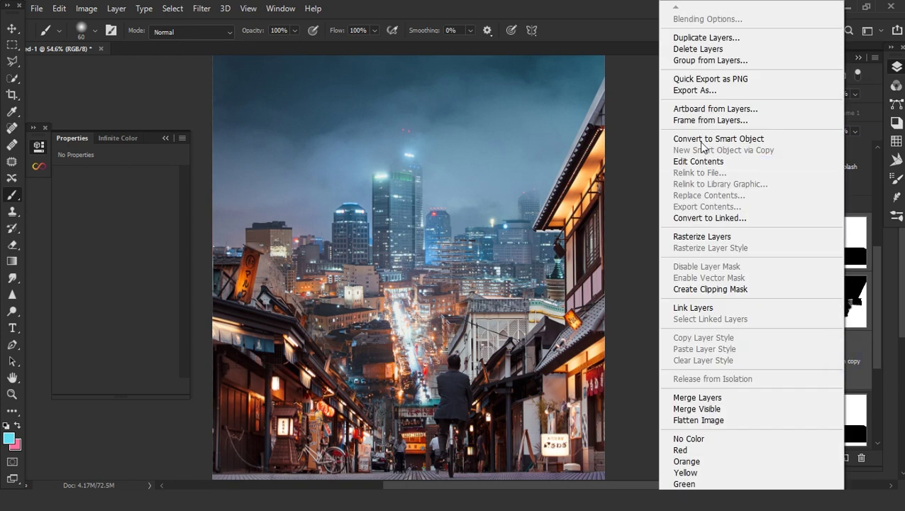
click(699, 139)
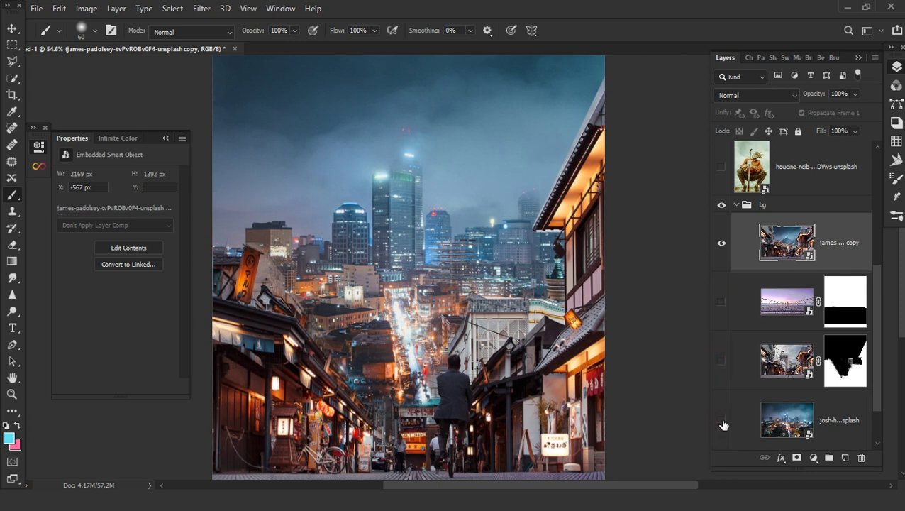
scroll(768, 371, down, 1)
Launch the Frischluft Lenscare filter on the smart object
scroll(768, 370, up, 1)
scroll(379, 265, down, 2)
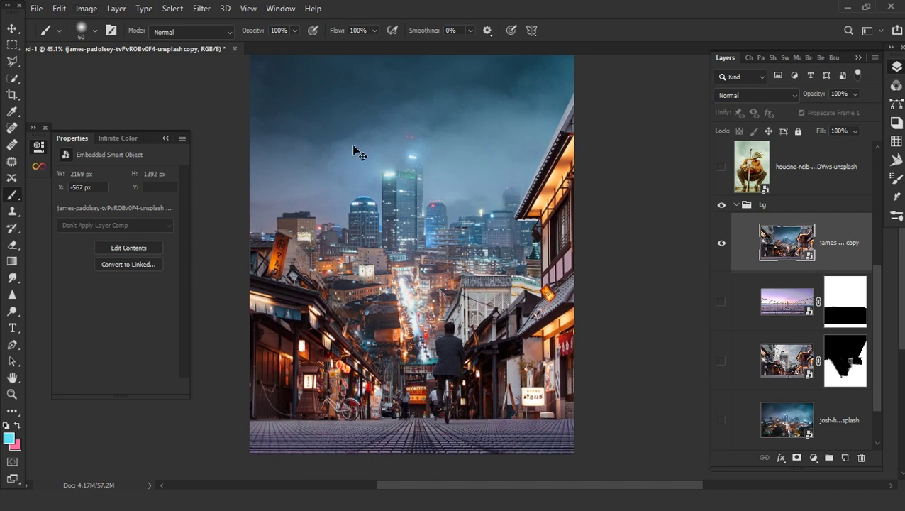
click(201, 8)
mouse_move(42, 429)
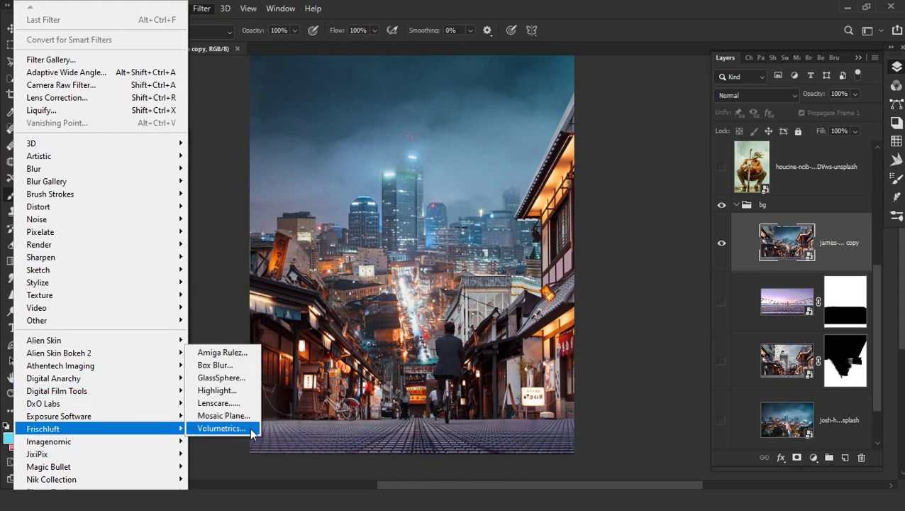
click(231, 403)
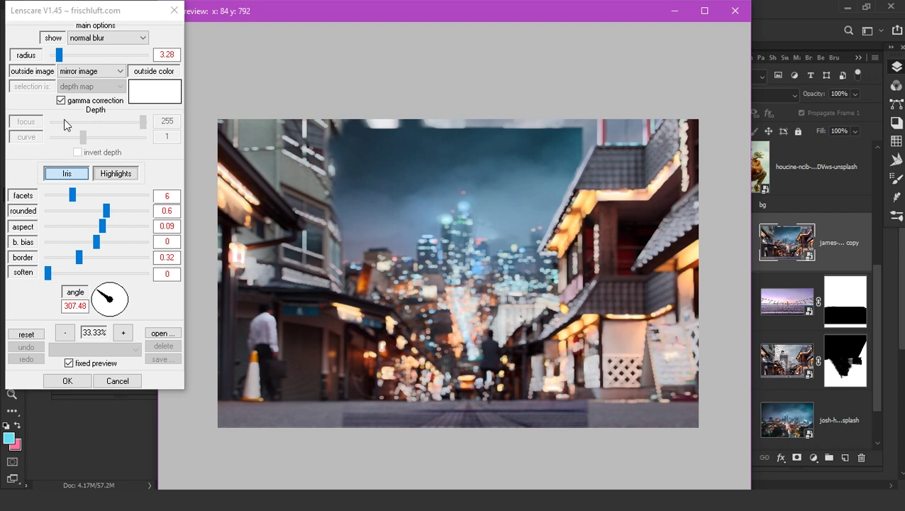
Reset Lenscare with the normal blur preview and set the blur radius to 3.28
click(92, 38)
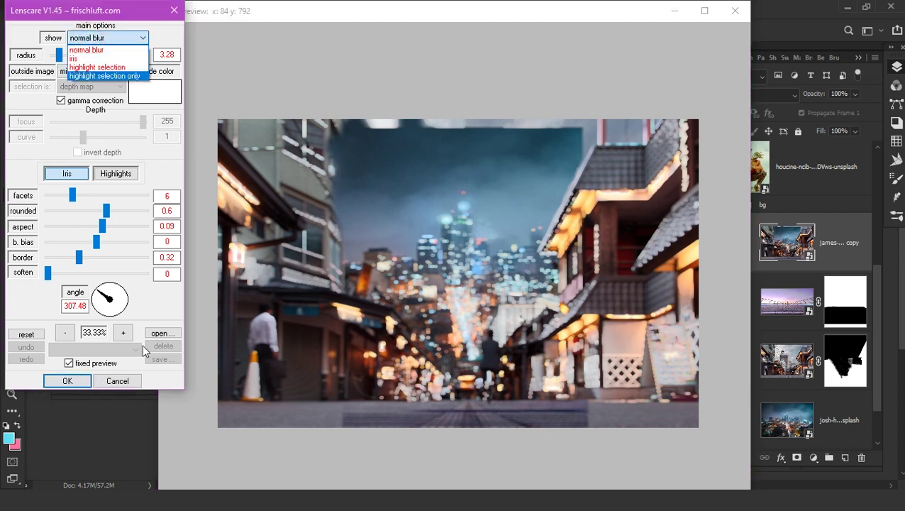
click(101, 275)
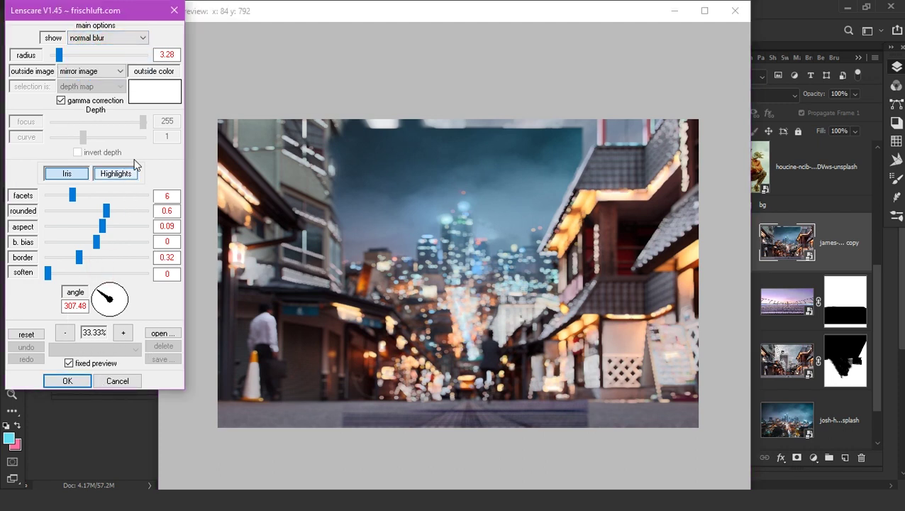
click(26, 335)
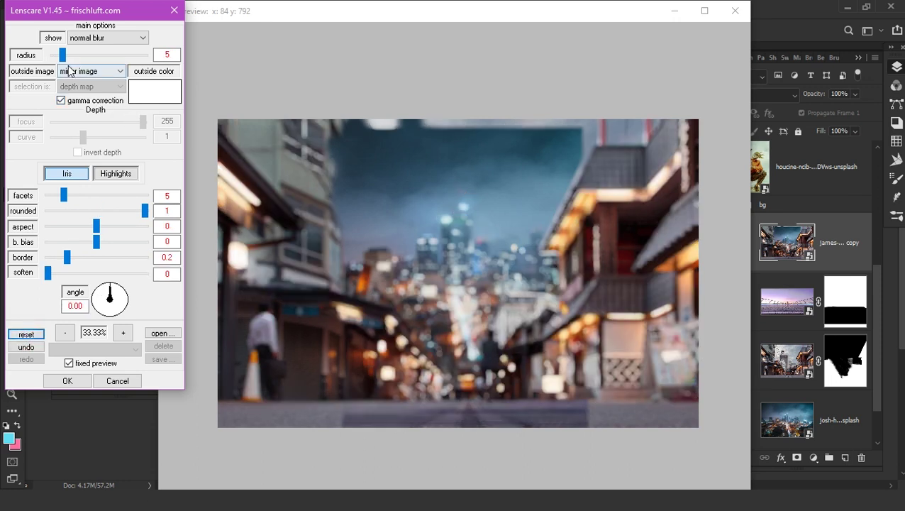
drag(63, 55, 58, 56)
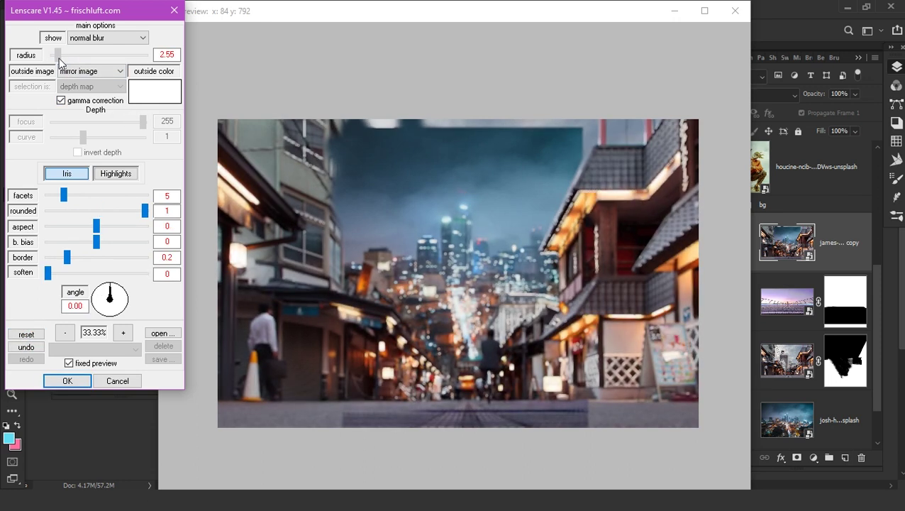
drag(60, 62, 61, 61)
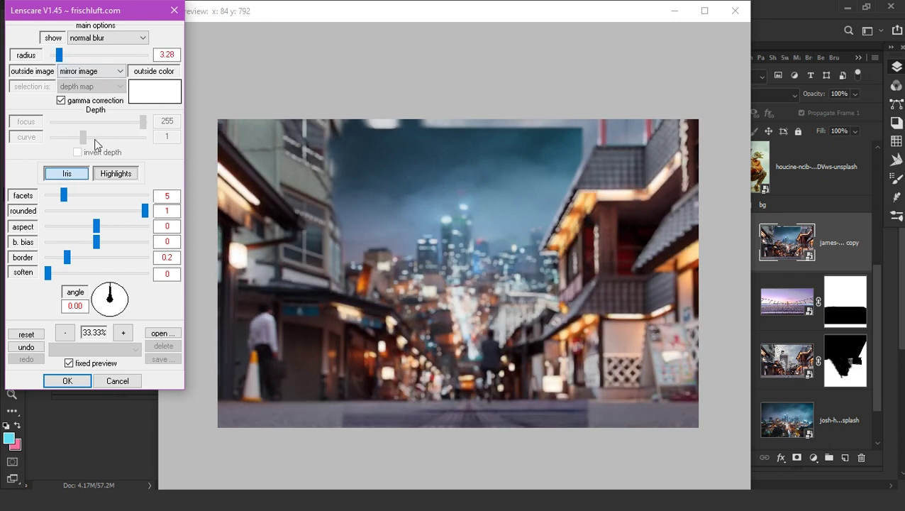
Set highlight preservation to about 12 with a slight additive boost, then apply the filter
click(116, 173)
mouse_move(81, 196)
mouse_down()
mouse_move(129, 195)
mouse_move(81, 201)
mouse_move(111, 196)
mouse_up()
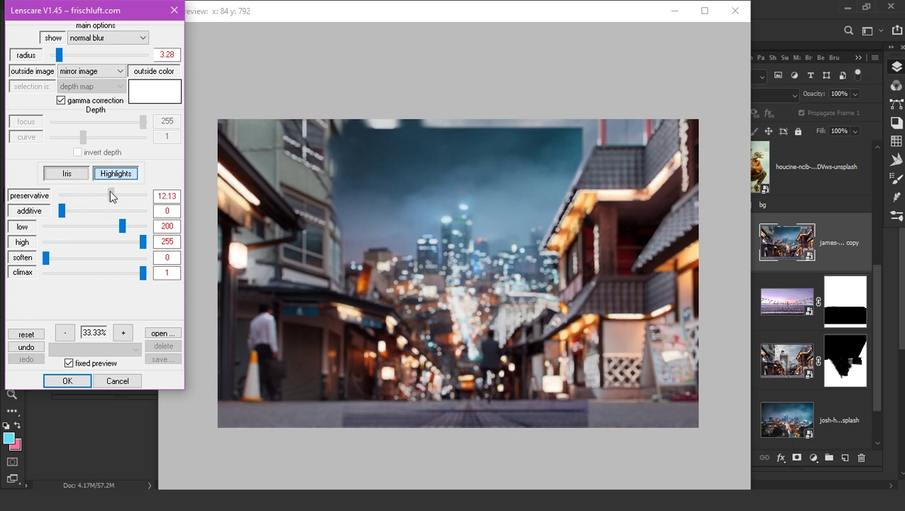
mouse_move(62, 210)
mouse_down()
mouse_move(90, 217)
mouse_move(70, 218)
mouse_up()
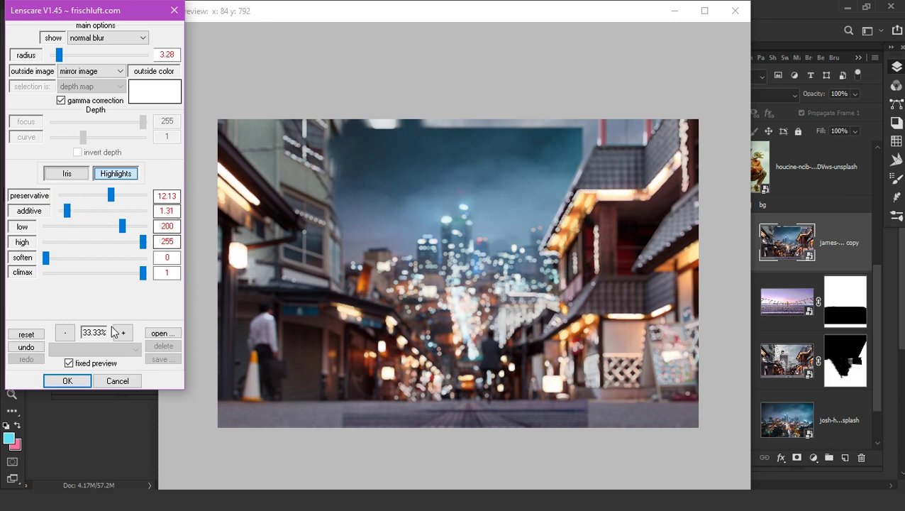
click(67, 386)
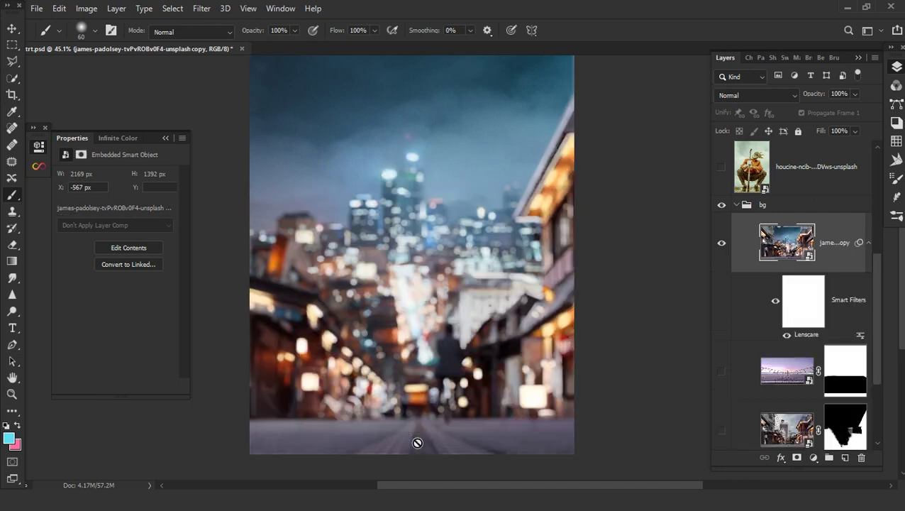
Target the Lenscare filter mask, reset colours to black and white, and set a 122 px brush
scroll(416, 441, up, 2)
drag(442, 396, 445, 383)
scroll(444, 384, down, 2)
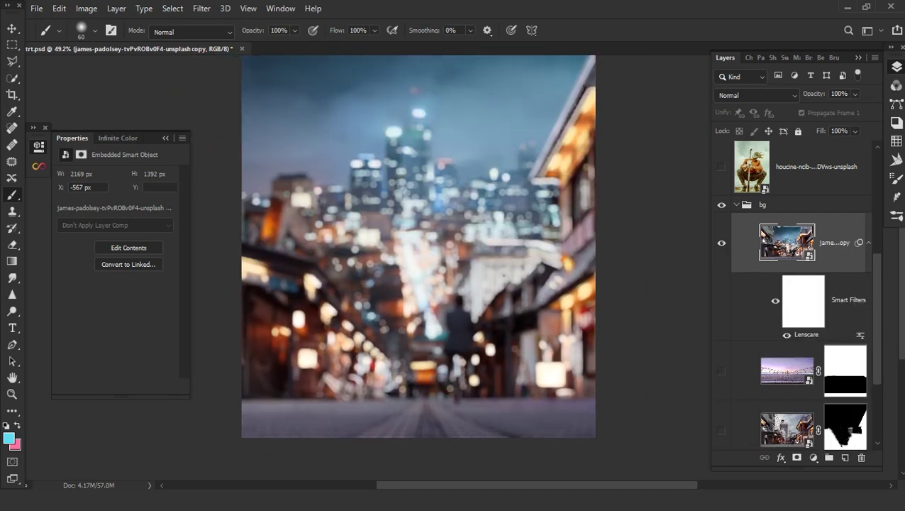
click(804, 302)
key(d)
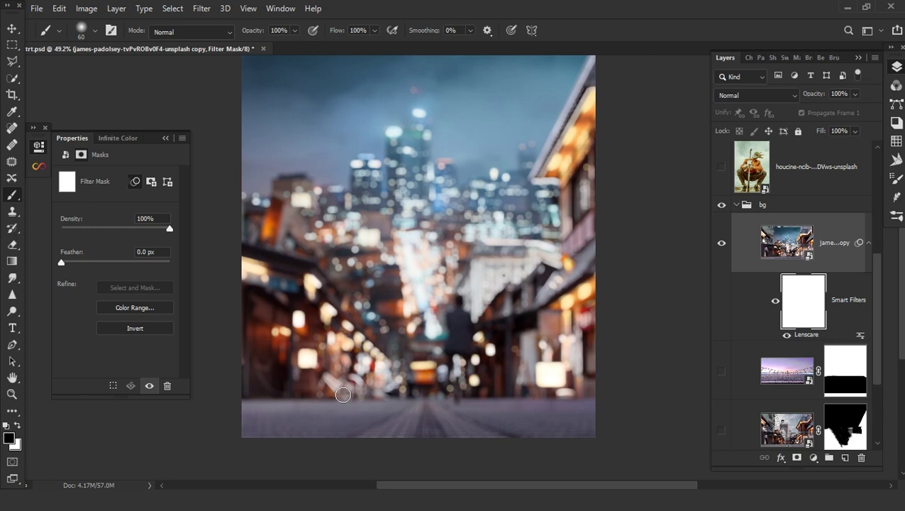
right_click(407, 332)
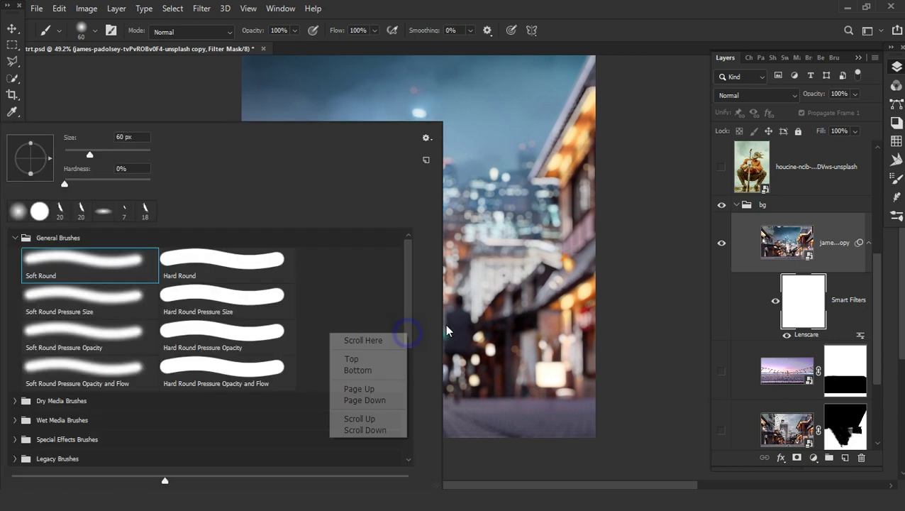
key(Escape)
click(112, 155)
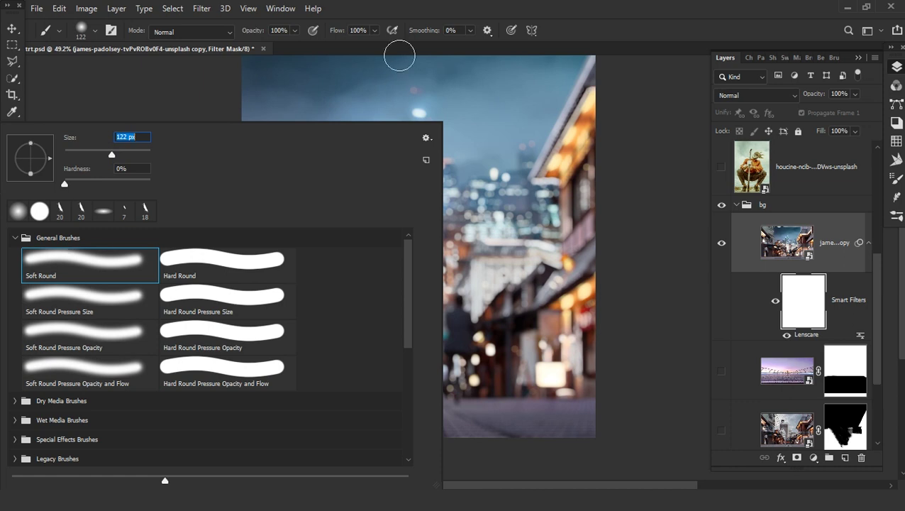
key(Return)
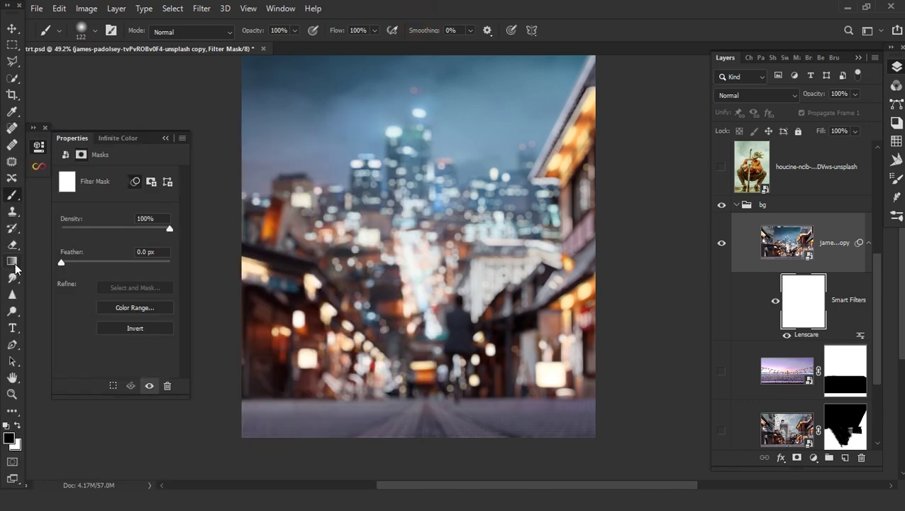
Draw a low-opacity mask gradient upward from the bottom to keep the brick ground sharp
click(14, 263)
drag(351, 32, 316, 31)
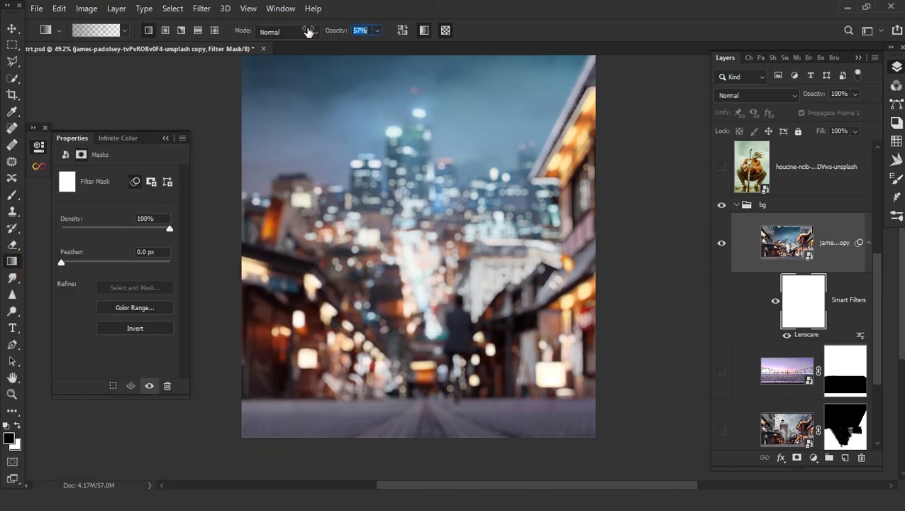
scroll(411, 469, up, 2)
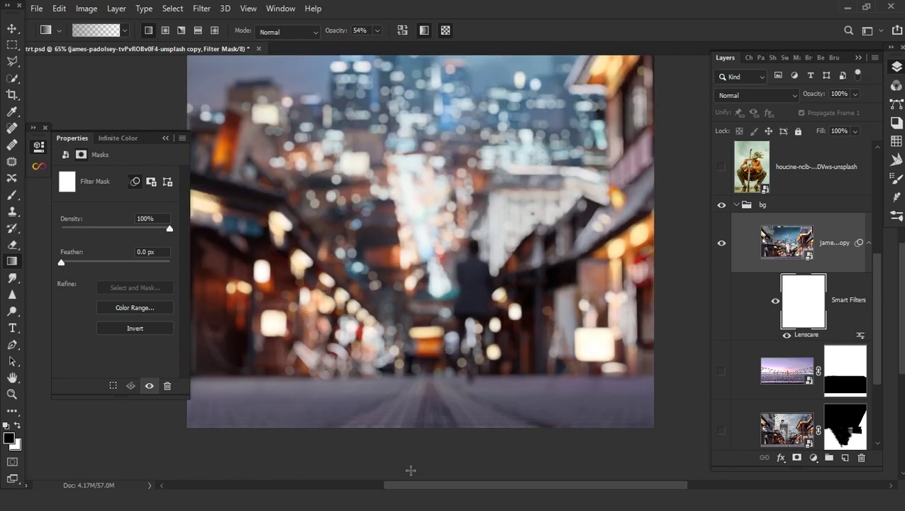
drag(422, 470, 430, 279)
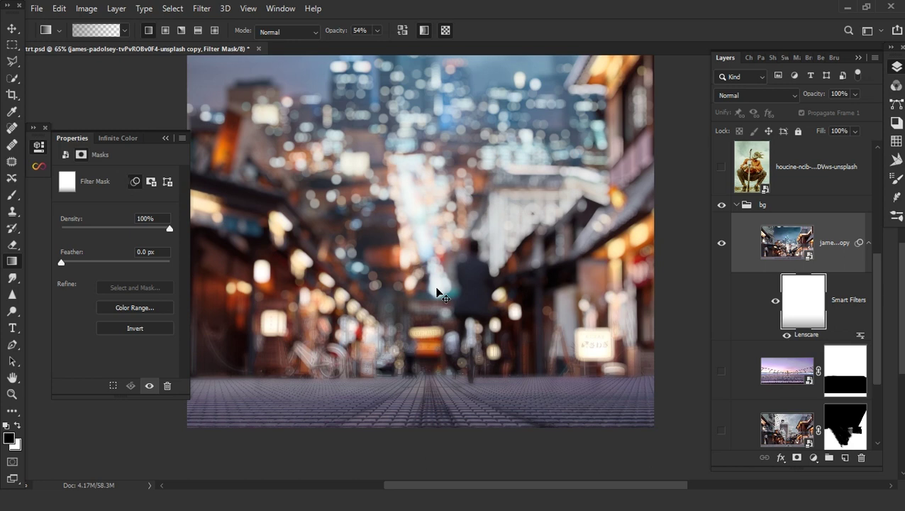
key(ctrl+z)
drag(420, 468, 426, 330)
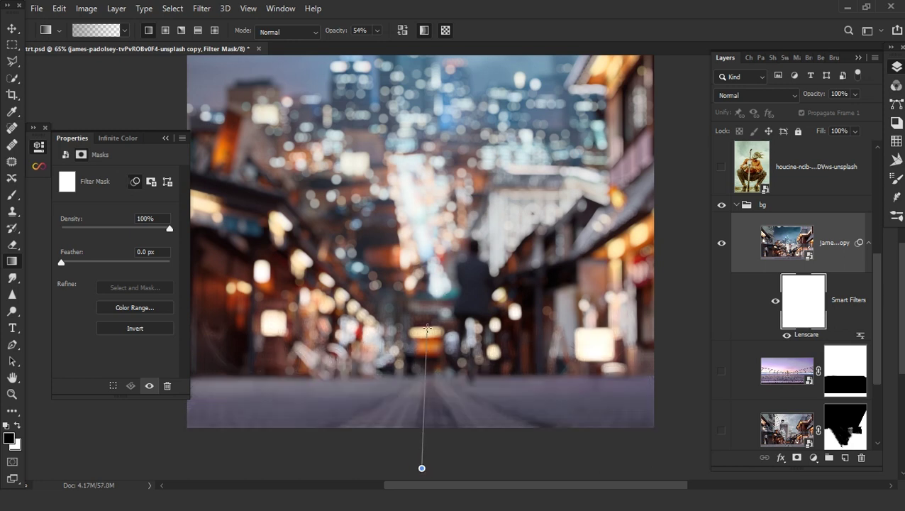
drag(423, 368, 423, 413)
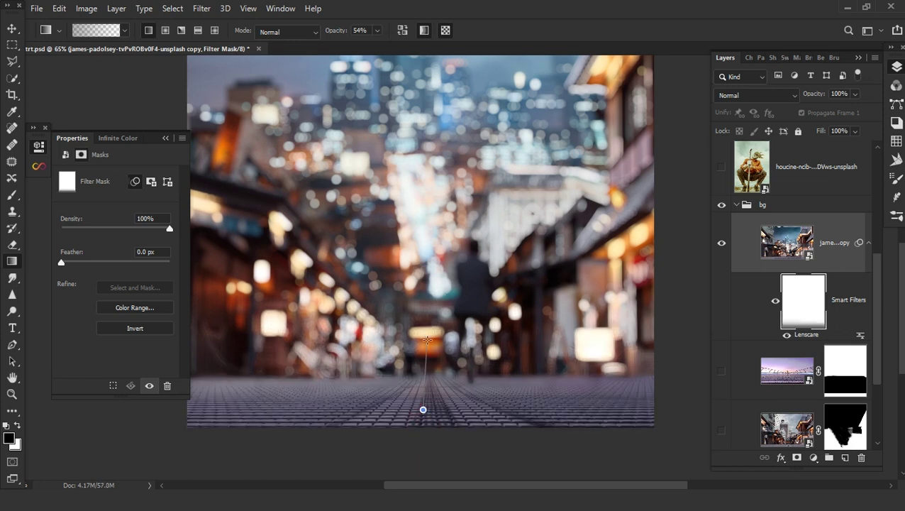
drag(426, 339, 427, 388)
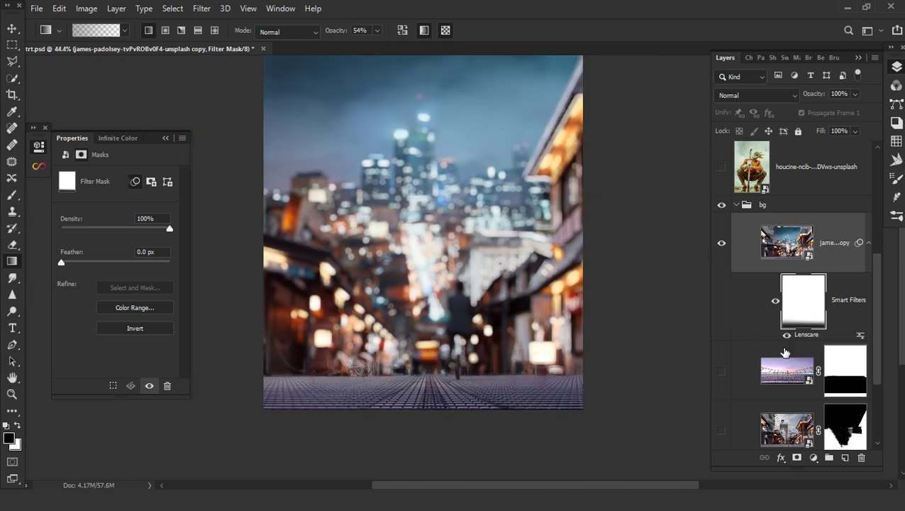
Brush the blur back over the bicycle and street band, and show the jester photo layer
key(b)
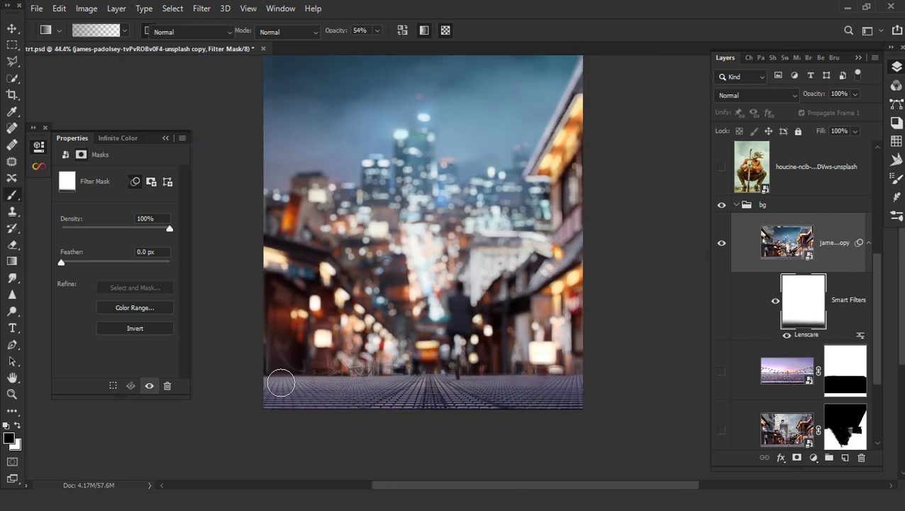
drag(262, 339, 551, 340)
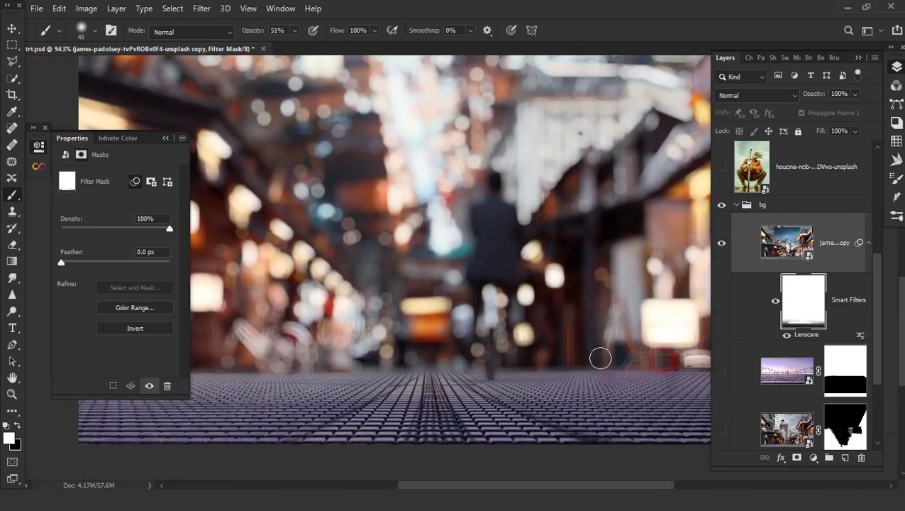
scroll(606, 361, down, 3)
click(816, 168)
Move the jester photo layer to the centre of the canvas
click(722, 170)
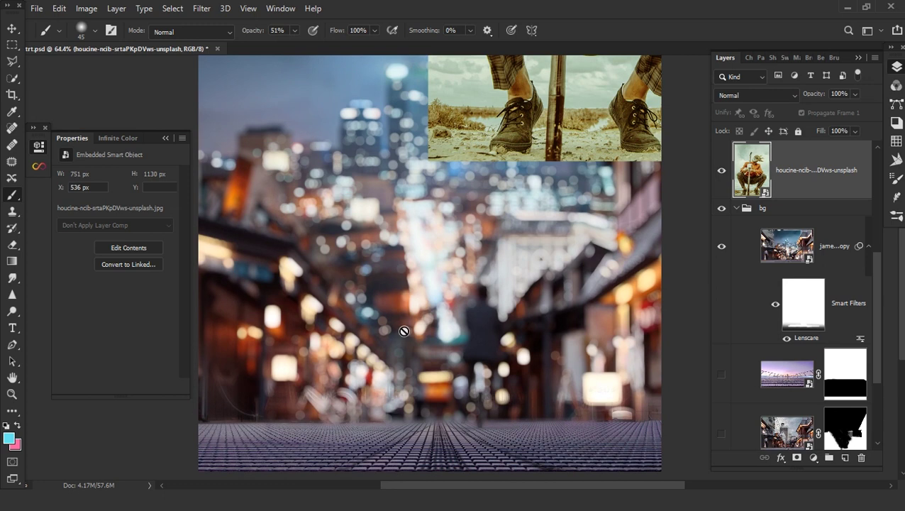
scroll(404, 331, down, 3)
click(11, 29)
drag(469, 148, 375, 308)
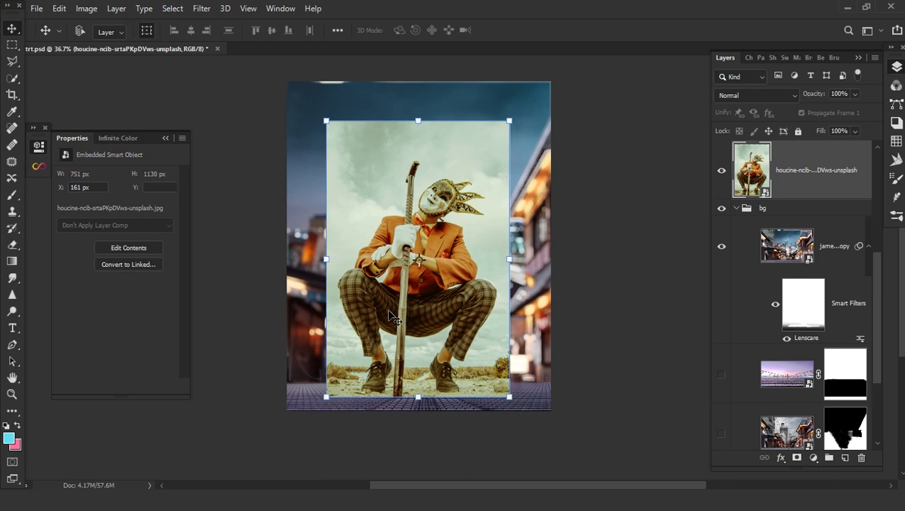
Enlarge the street background slightly taller and wider, to 2199 × 1408 px
click(826, 247)
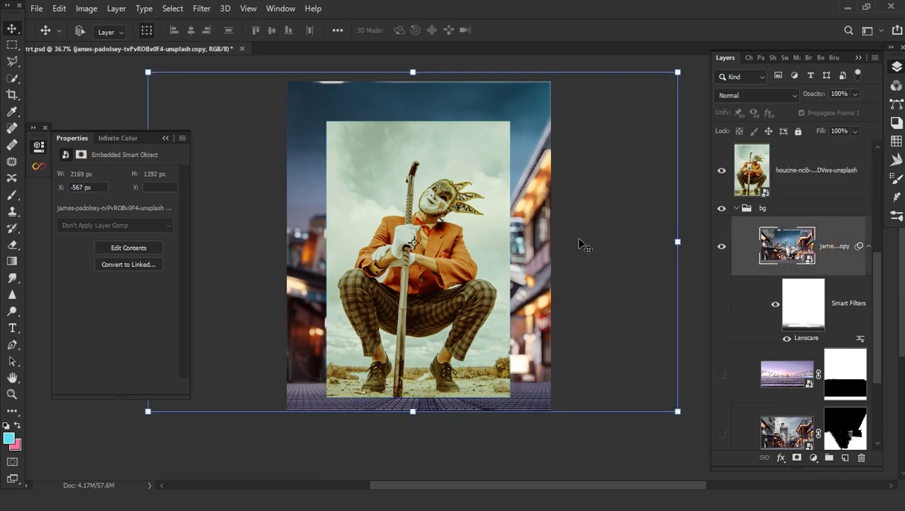
click(412, 72)
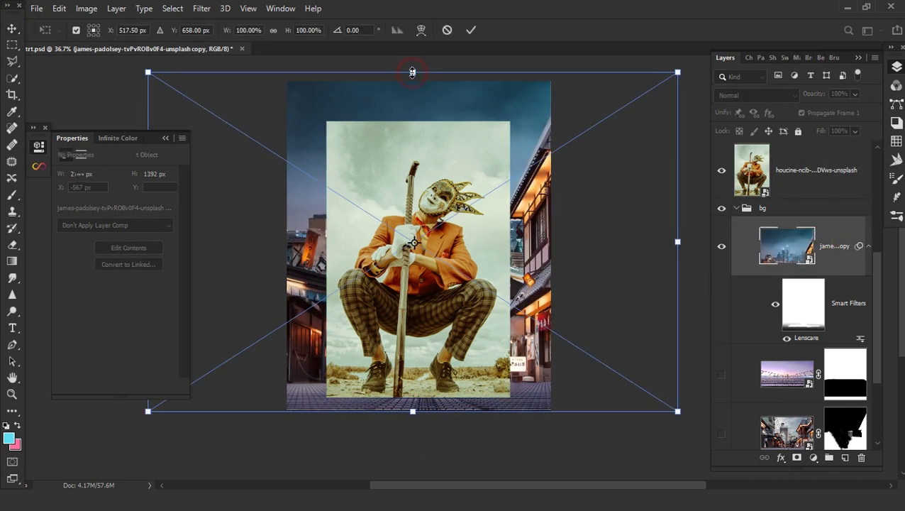
drag(412, 71, 413, 67)
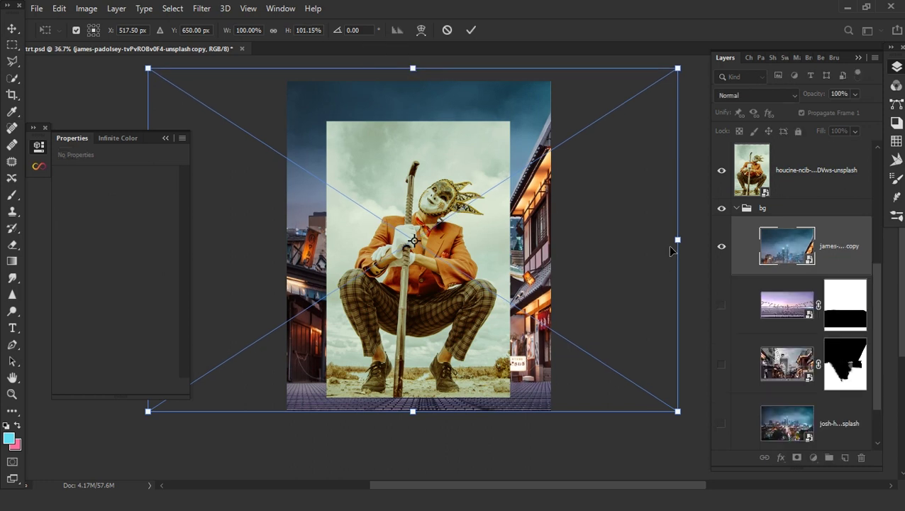
drag(680, 245, 683, 242)
key(Return)
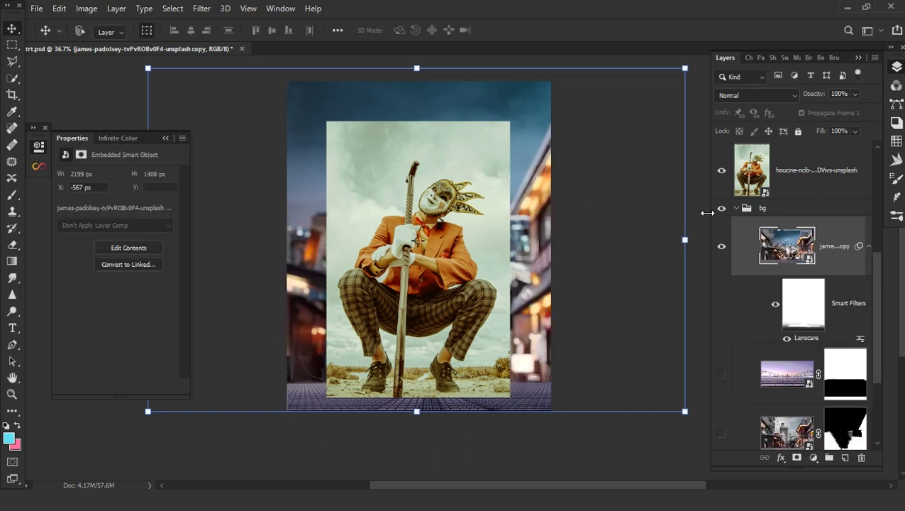
click(797, 186)
scroll(408, 357, up, 3)
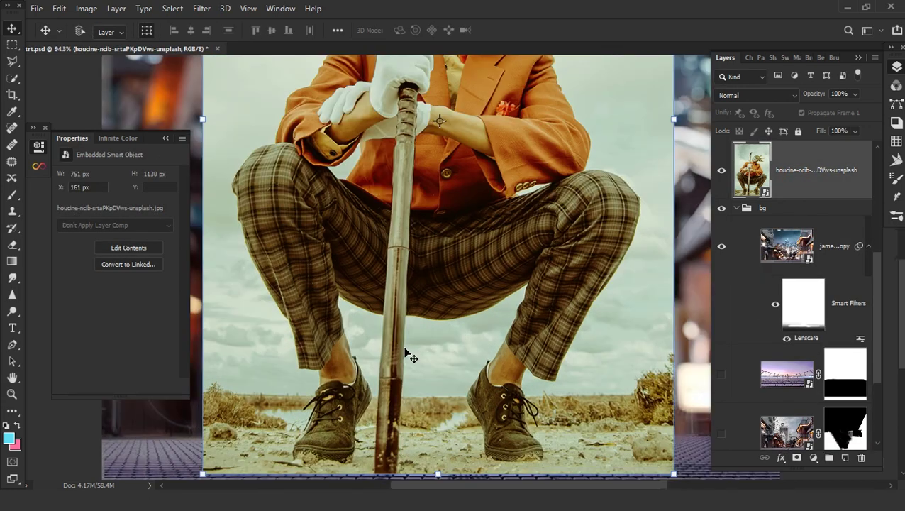
Start a Pen-tool outline around the toe and edge of the jester's shoe
scroll(408, 357, up, 2)
key(p)
scroll(335, 412, down, 1)
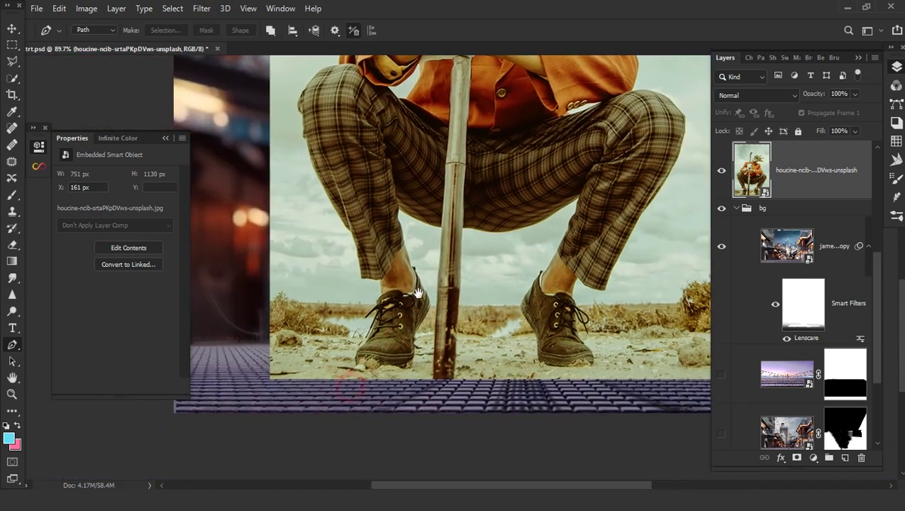
scroll(339, 397, up, 3)
scroll(360, 384, up, 2)
drag(418, 293, 371, 367)
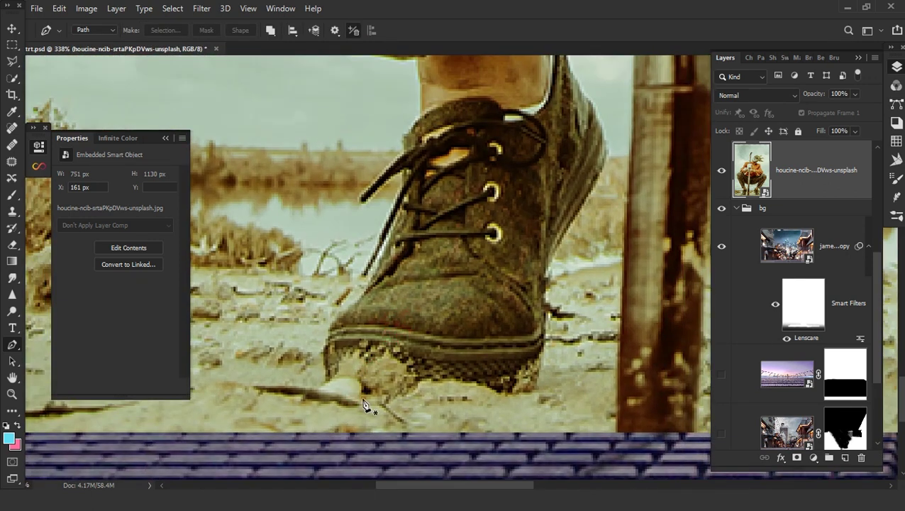
click(371, 396)
click(316, 392)
click(323, 356)
click(324, 356)
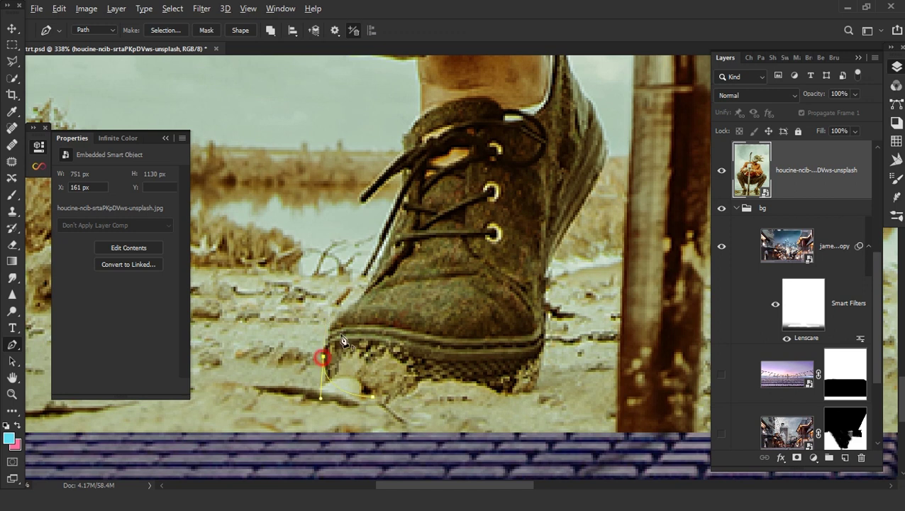
mouse_move(374, 282)
mouse_down()
mouse_move(351, 325)
mouse_move(341, 321)
mouse_up()
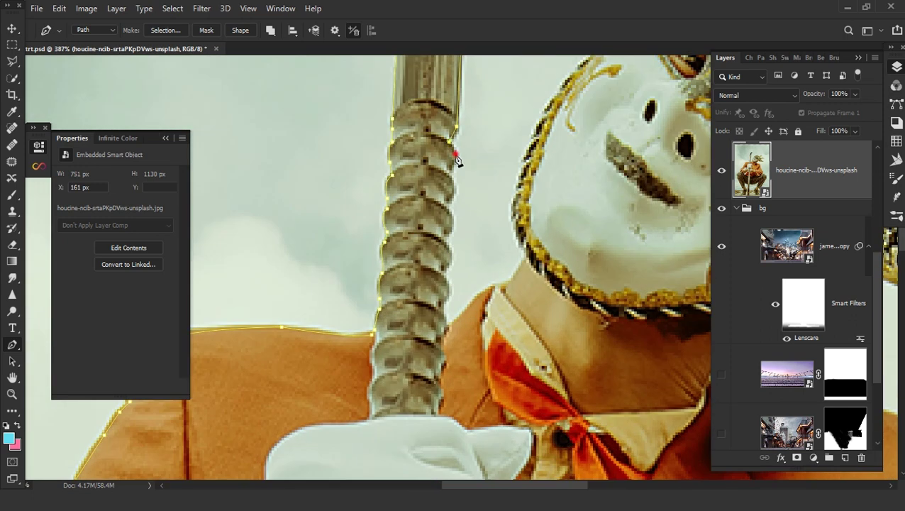
Trace down the pole's right edge and set the path outline to show in blue
click(455, 153)
click(452, 192)
click(450, 230)
click(447, 269)
click(443, 313)
click(335, 30)
click(362, 80)
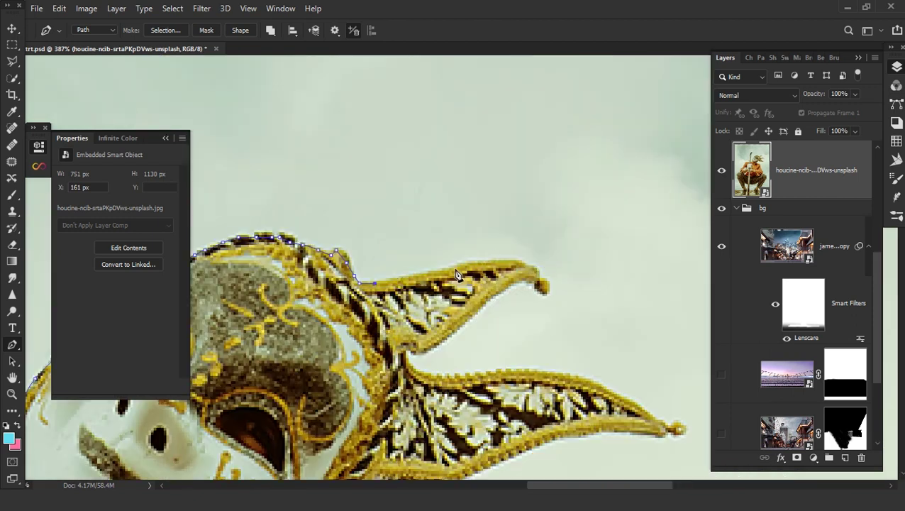
Trace the outline along the mask's upper, middle and lower horns
click(402, 278)
click(436, 270)
click(470, 264)
click(509, 257)
click(522, 260)
click(497, 298)
click(408, 350)
click(468, 376)
click(561, 383)
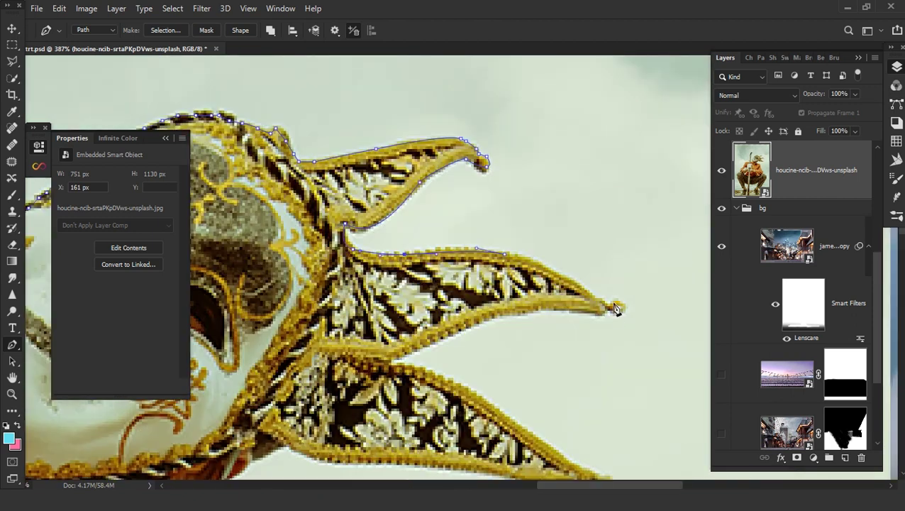
click(619, 307)
click(511, 310)
click(470, 389)
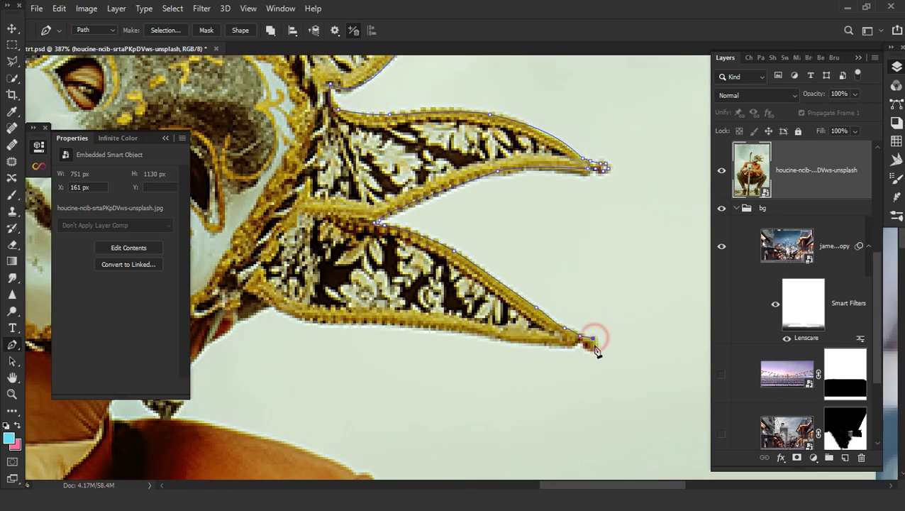
click(383, 328)
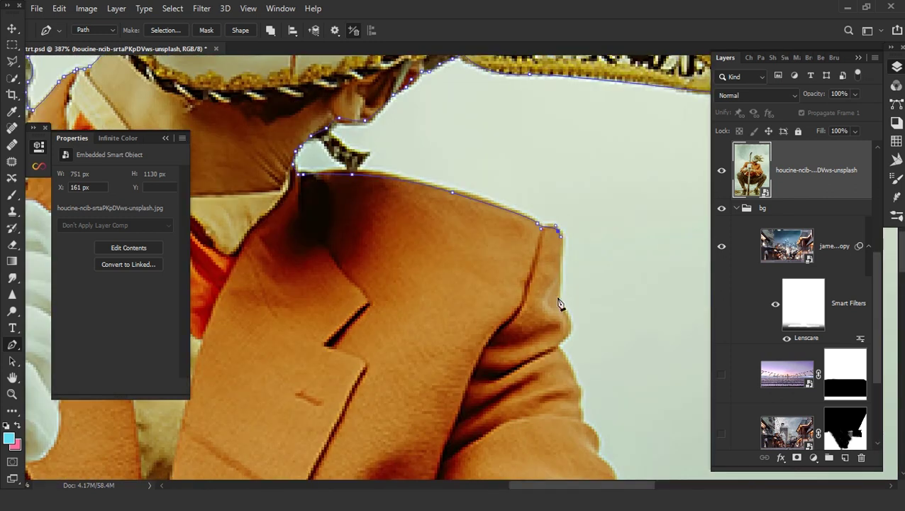
Trace the outline along the jacket shoulder and down the arm
click(510, 82)
click(510, 149)
click(518, 208)
click(454, 137)
click(468, 165)
click(486, 191)
click(521, 268)
Continue the outline along the trouser edge, hem corner and down the ankle
scroll(448, 122, down, 5)
scroll(621, 335, down, 5)
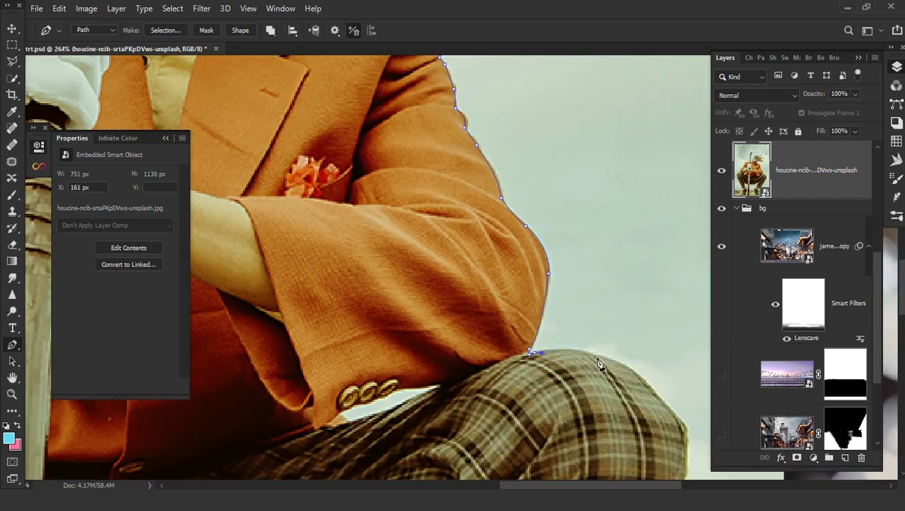
scroll(546, 269, down, 5)
click(561, 247)
click(536, 282)
click(511, 316)
scroll(503, 326, down, 5)
click(450, 313)
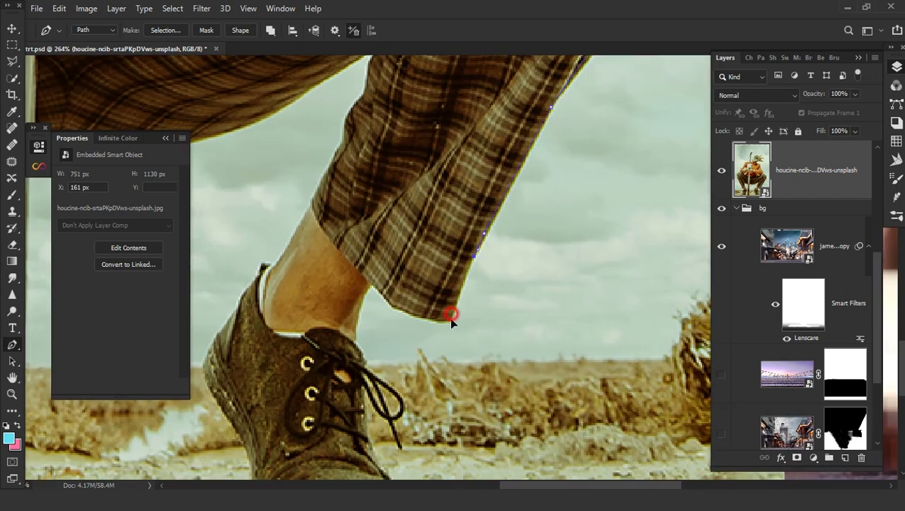
click(354, 305)
click(352, 341)
scroll(351, 341, down, 5)
Trace the outline along the shoe's sole and back up the ankle
click(516, 282)
click(511, 312)
click(500, 317)
click(397, 319)
click(382, 315)
click(367, 311)
scroll(309, 126, up, 5)
click(364, 284)
click(413, 225)
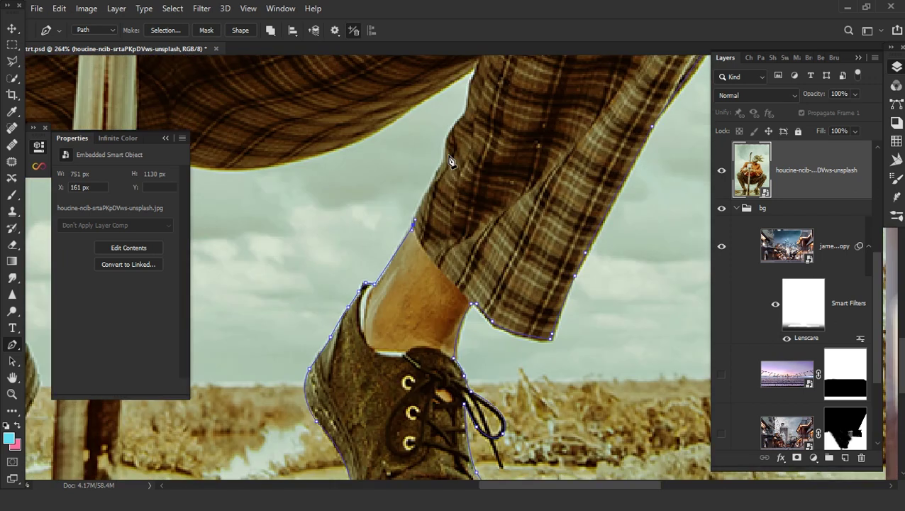
Finish the outline along the trouser hem and down the pole's side
scroll(473, 73, up, 2)
scroll(473, 74, left, 5)
click(566, 196)
click(445, 254)
scroll(325, 231, down, 10)
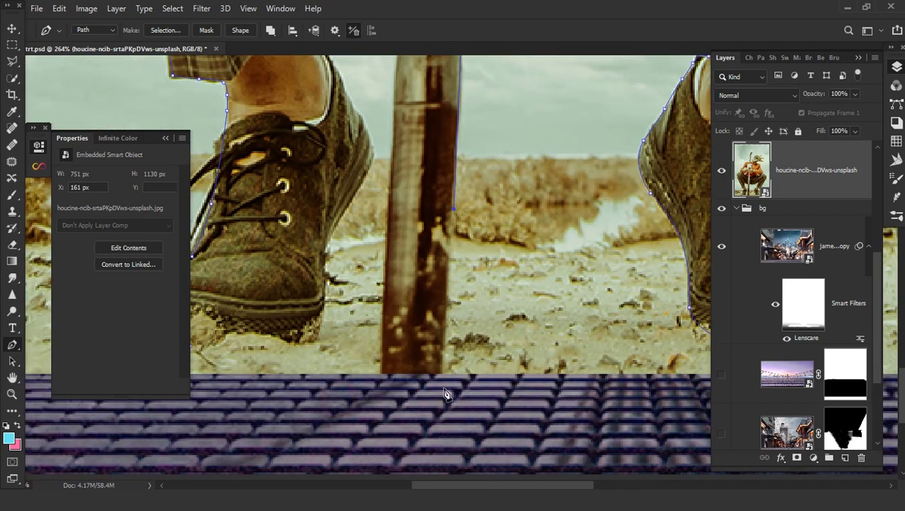
scroll(415, 213, up, 10)
scroll(415, 213, left, 4)
click(415, 222)
click(289, 165)
scroll(330, 341, down, 5)
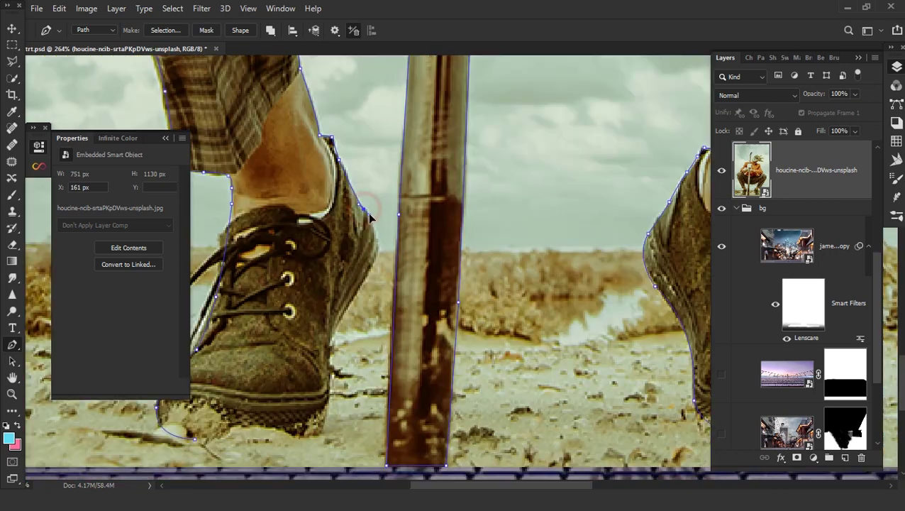
scroll(330, 341, down, 3)
Turn the path into a selection, add a layer mask, and group the masked jester layer
key(ctrl+Return)
alt+scroll(454, 284, down, 5)
click(797, 460)
key(ctrl+g)
Name the group 'subjects' and clone-stamp texture over the area by the shoe sole
text(subjects)
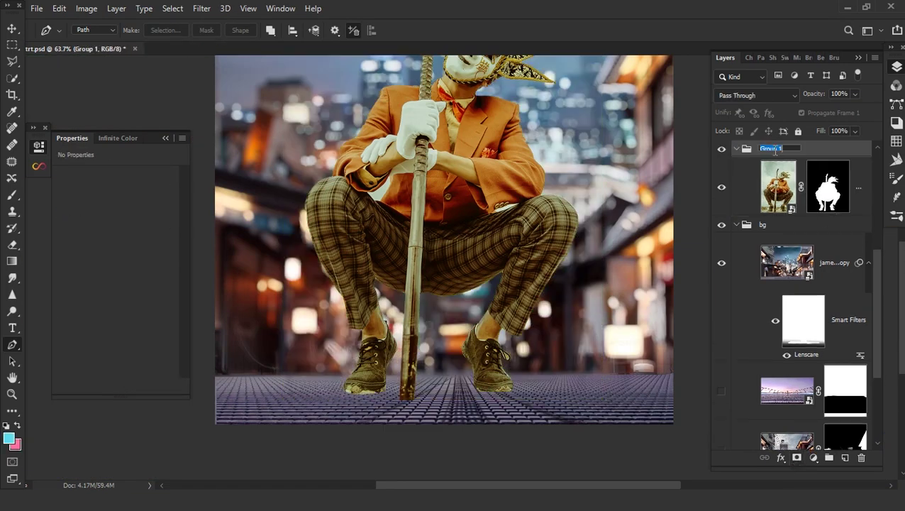
alt+scroll(586, 191, up, 10)
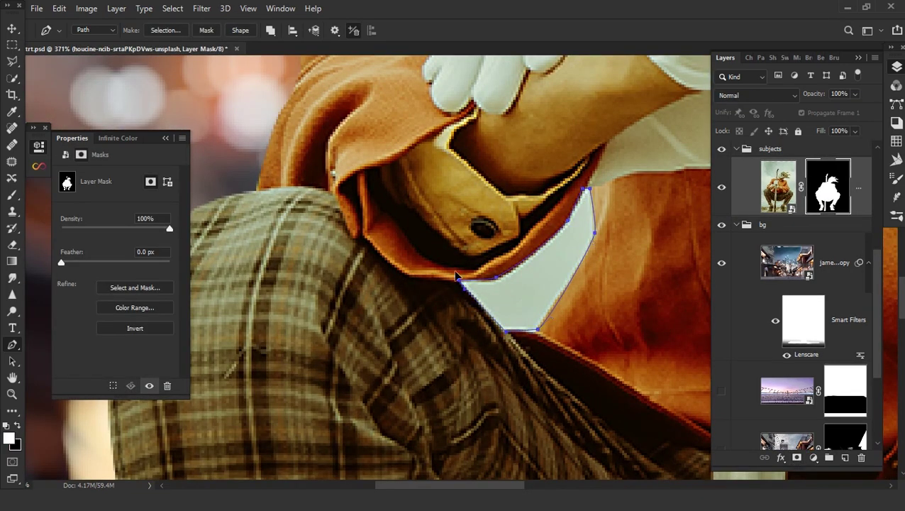
alt+scroll(456, 275, down, 3)
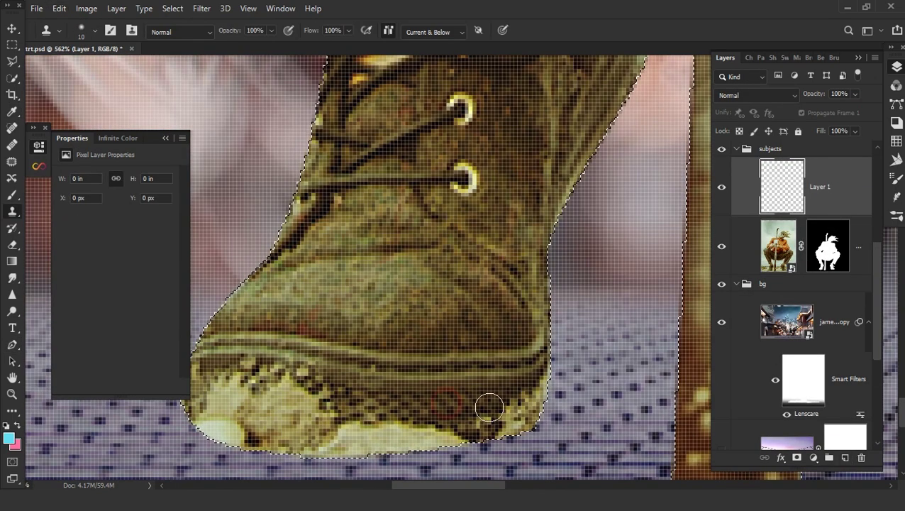
drag(490, 408, 241, 380)
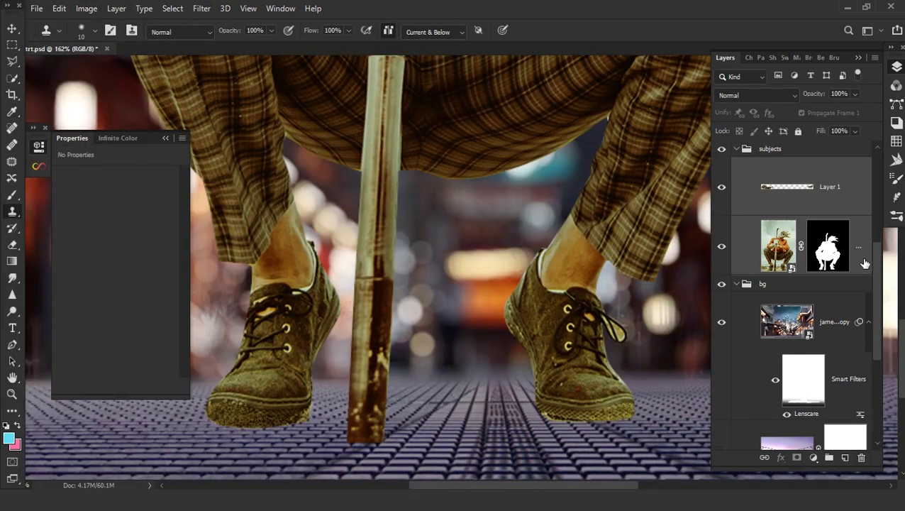
Select Layer 1 together with the hidden masked jester layer
click(859, 268)
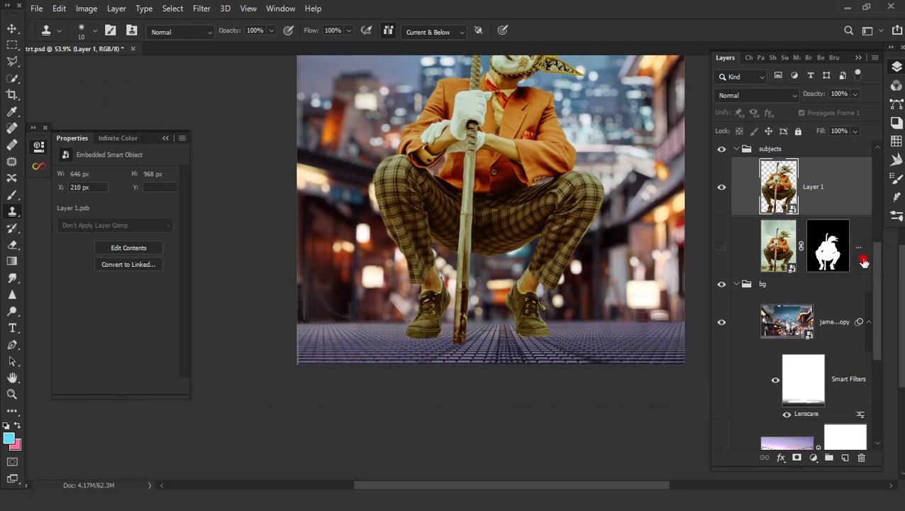
click(862, 262)
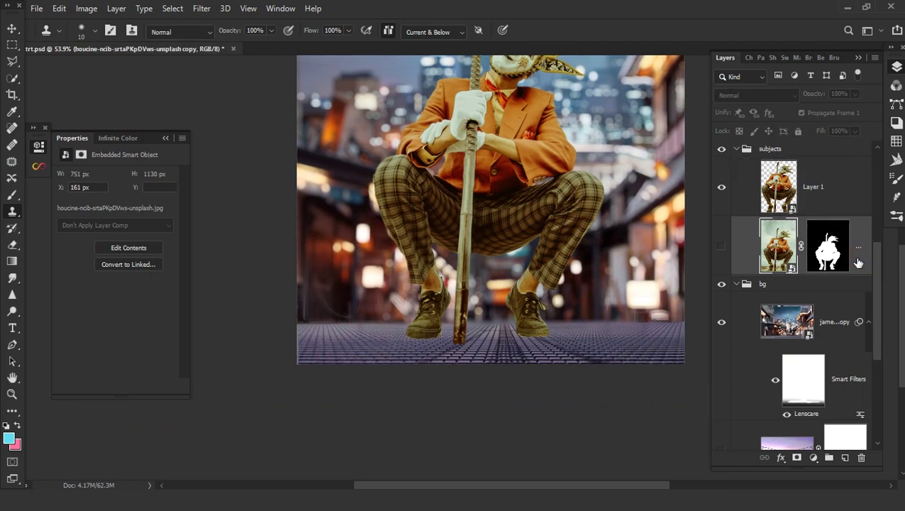
scroll(496, 213, down, 3)
drag(524, 207, 522, 304)
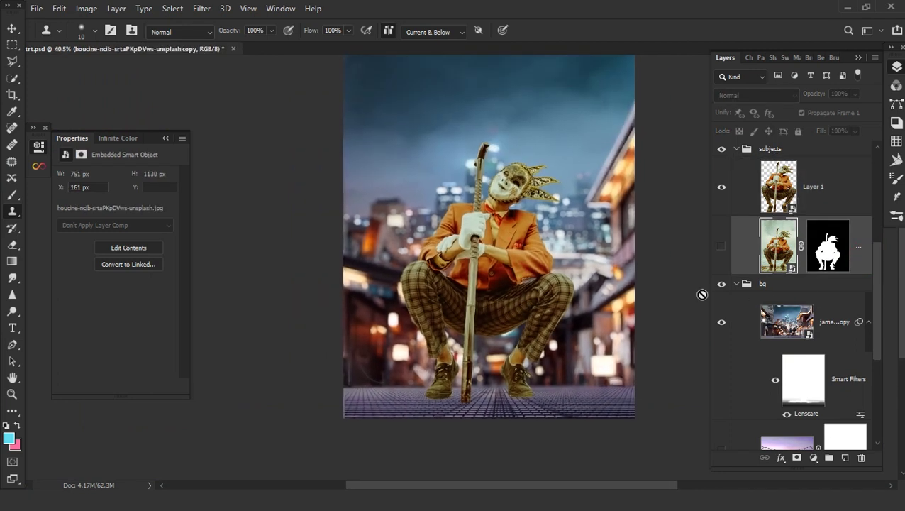
click(820, 202)
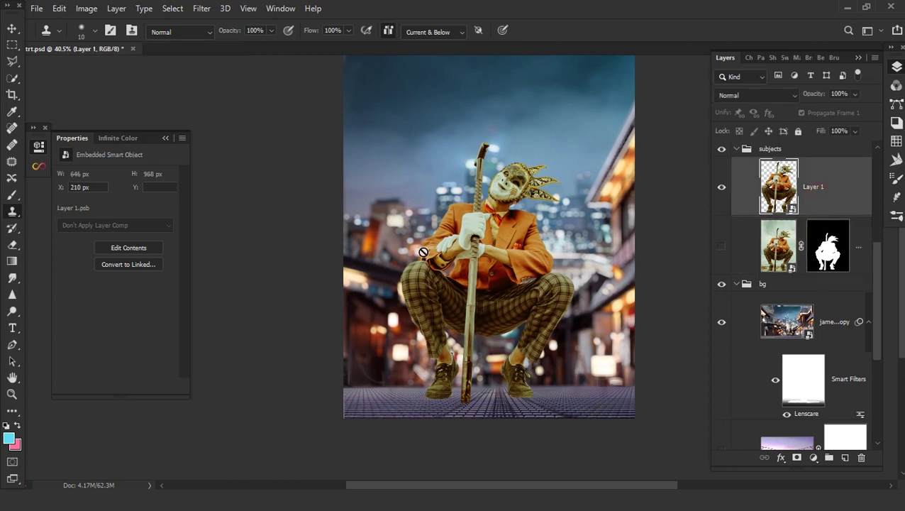
ctrl+click(859, 260)
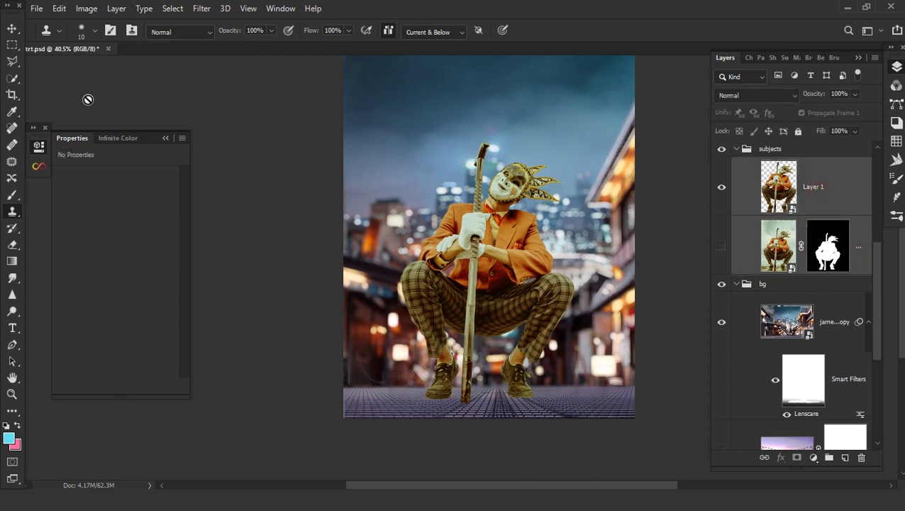
Scale the jester to about 106%, commit, and shift him about 16 px left
click(12, 27)
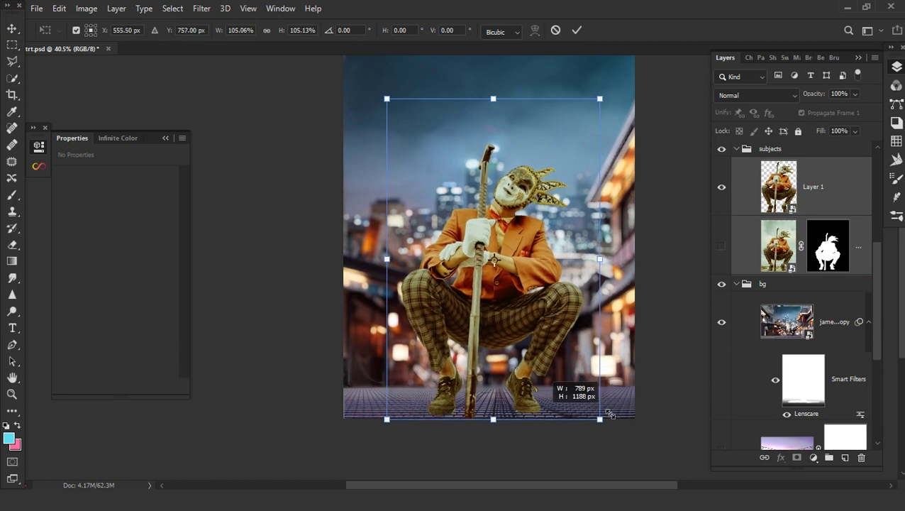
drag(597, 406, 603, 418)
drag(551, 392, 555, 391)
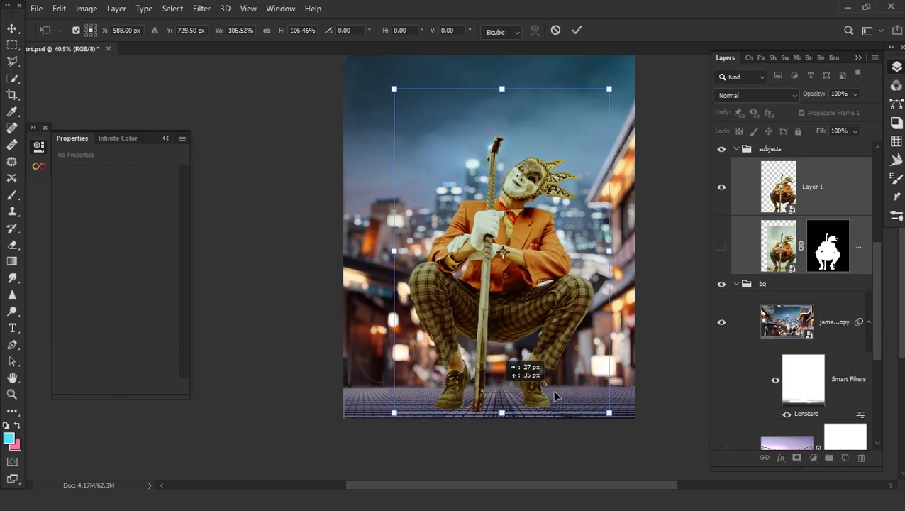
drag(551, 383, 548, 378)
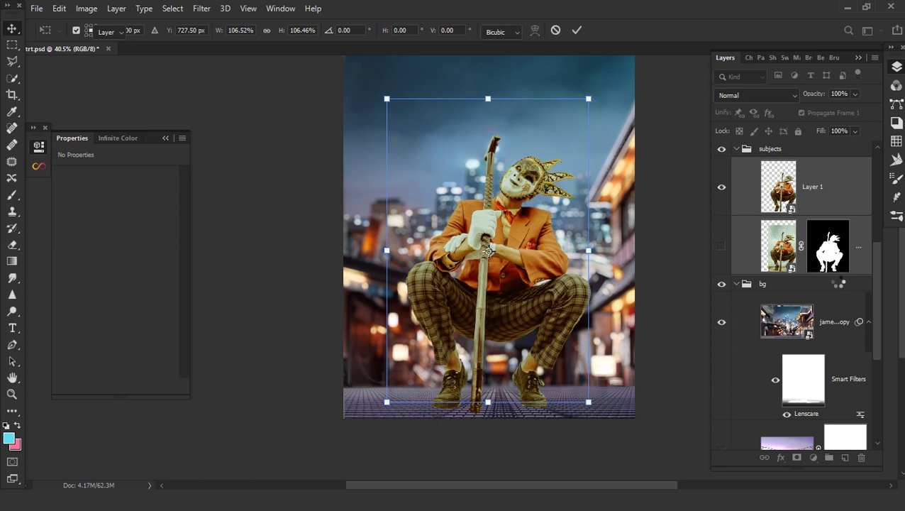
key(Return)
drag(554, 324, 543, 325)
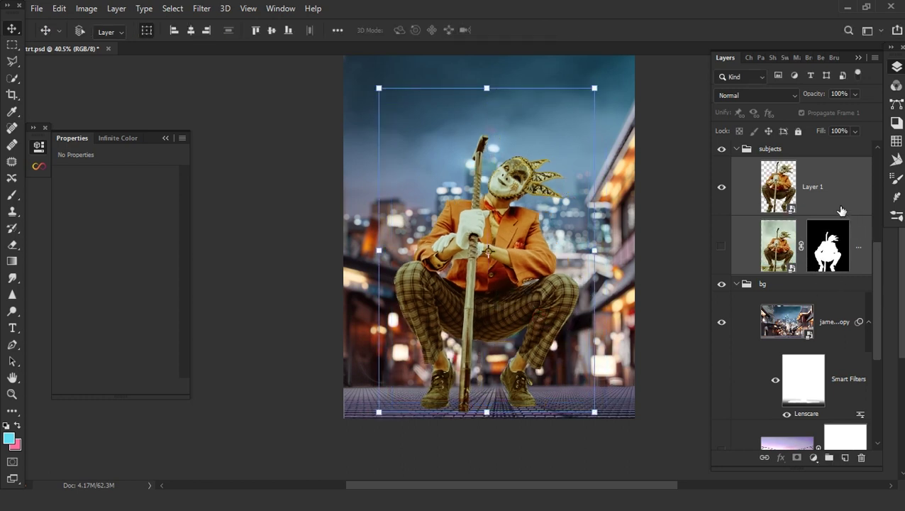
Duplicate the masked jester layer, drop the copy's mask, set it to Multiply, and add a white mask
click(843, 245)
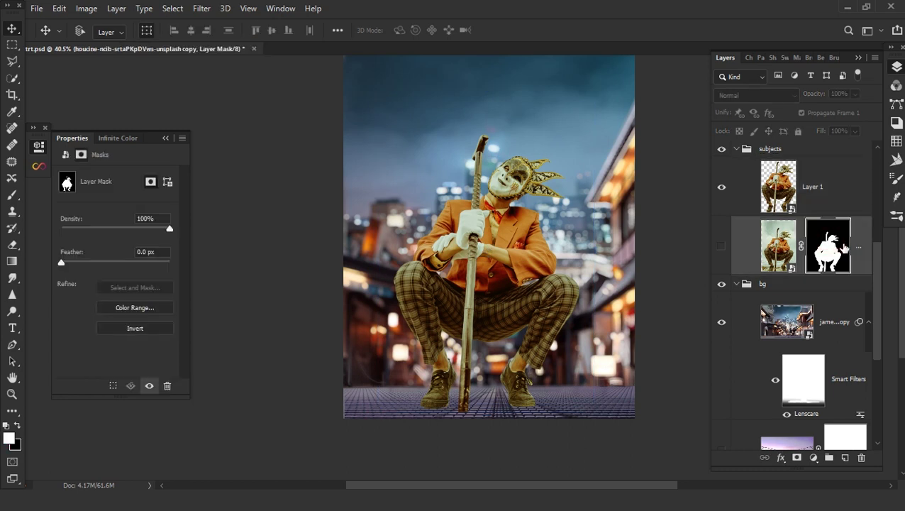
key(ctrl+j)
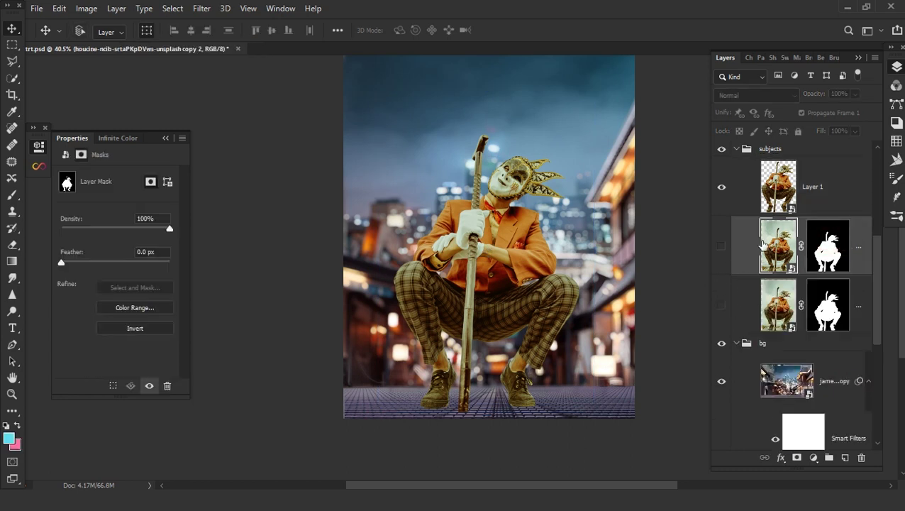
right_click(831, 247)
click(723, 244)
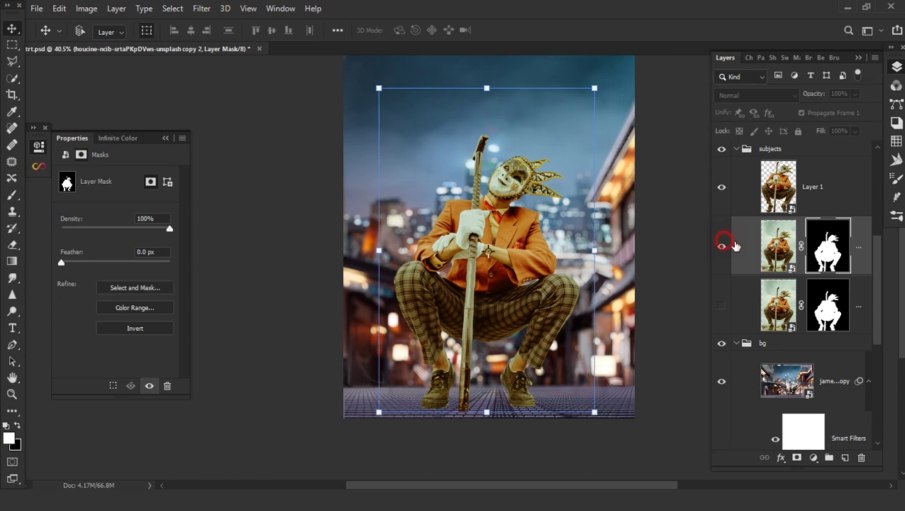
right_click(834, 247)
click(773, 265)
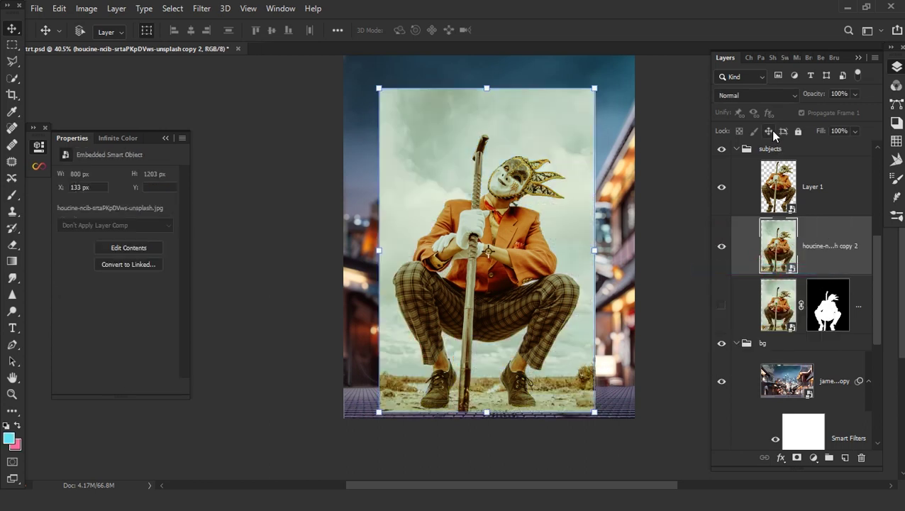
click(757, 95)
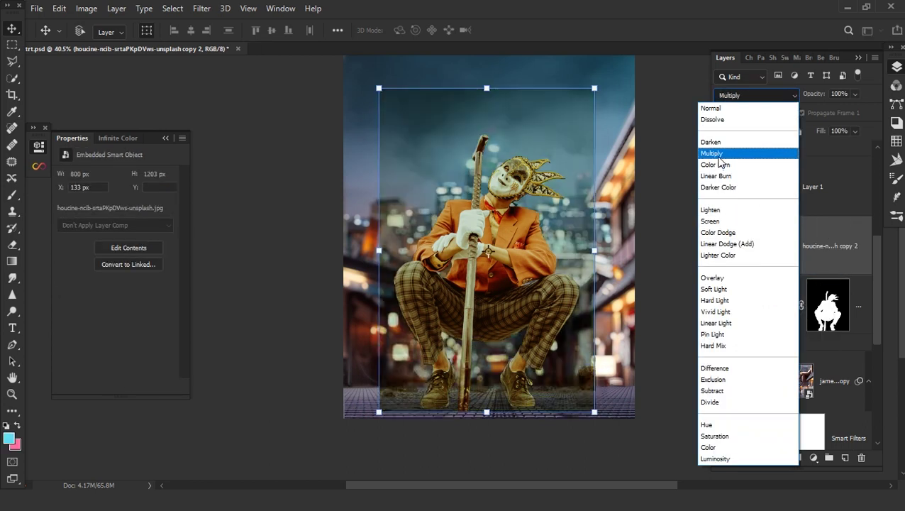
click(718, 156)
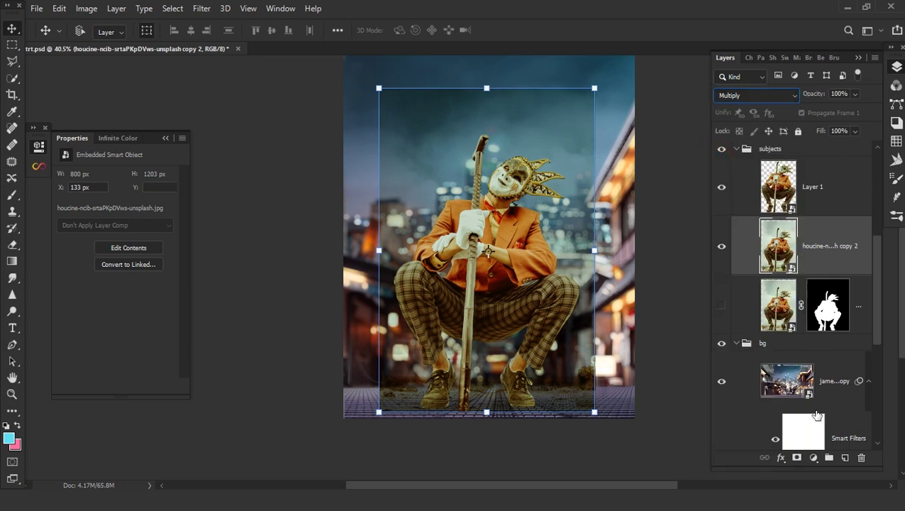
click(799, 458)
Set up a 466 px brush painting in black
scroll(477, 362, up, 2)
scroll(476, 360, down, 2)
scroll(479, 364, up, 2)
scroll(481, 366, up, 2)
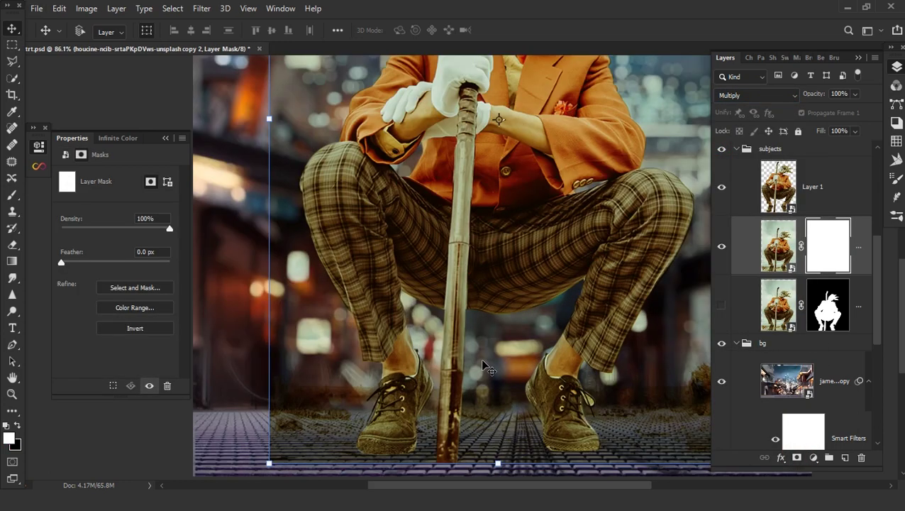
key(b)
scroll(483, 362, down, 3)
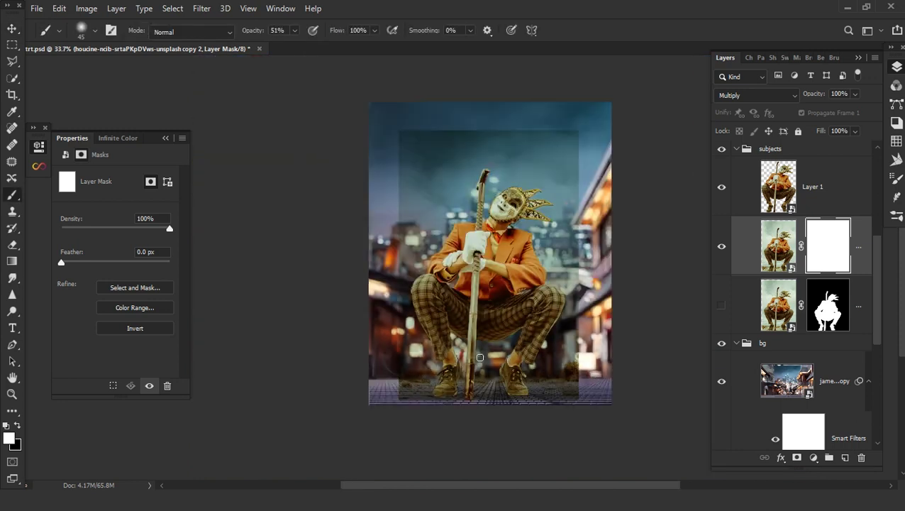
right_click(467, 311)
click(252, 31)
right_click(466, 236)
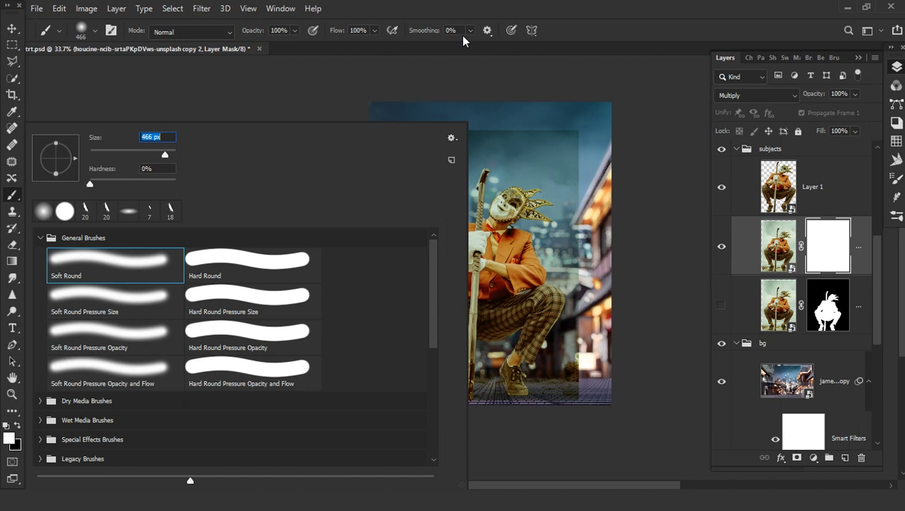
click(465, 8)
scroll(522, 266, up, 2)
scroll(521, 266, down, 3)
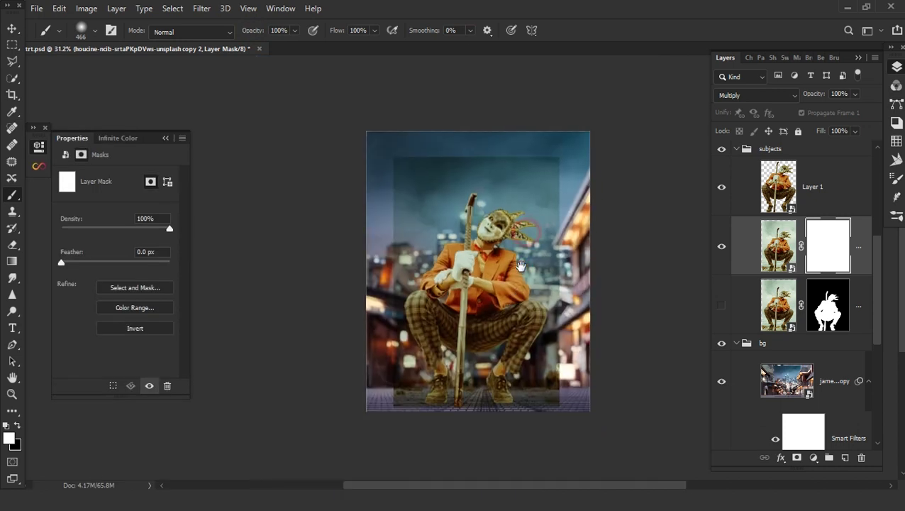
key(x)
Paint the Multiply copy's mask black so the darkening stays only on the legs, then select Layer 1
mouse_move(415, 172)
mouse_down()
mouse_move(485, 147)
mouse_move(525, 257)
mouse_move(392, 332)
mouse_move(380, 396)
mouse_up()
drag(586, 435, 564, 408)
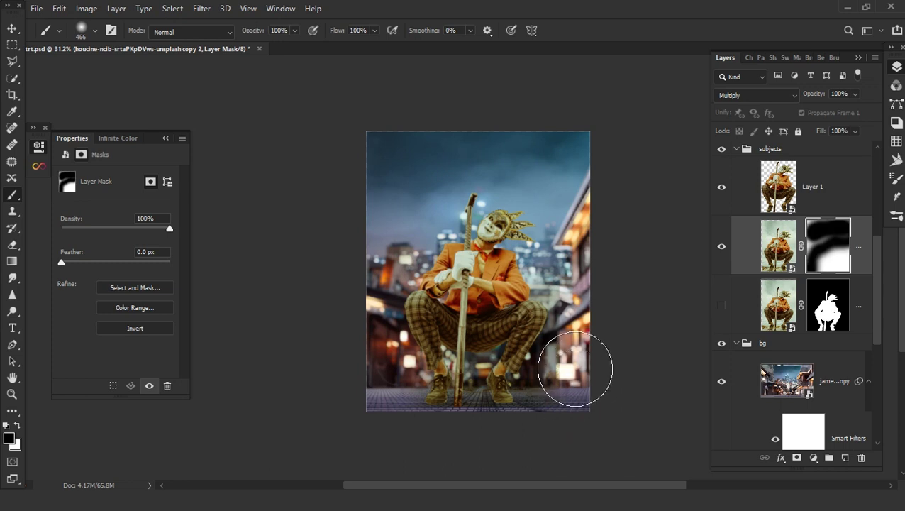
scroll(465, 383, up, 5)
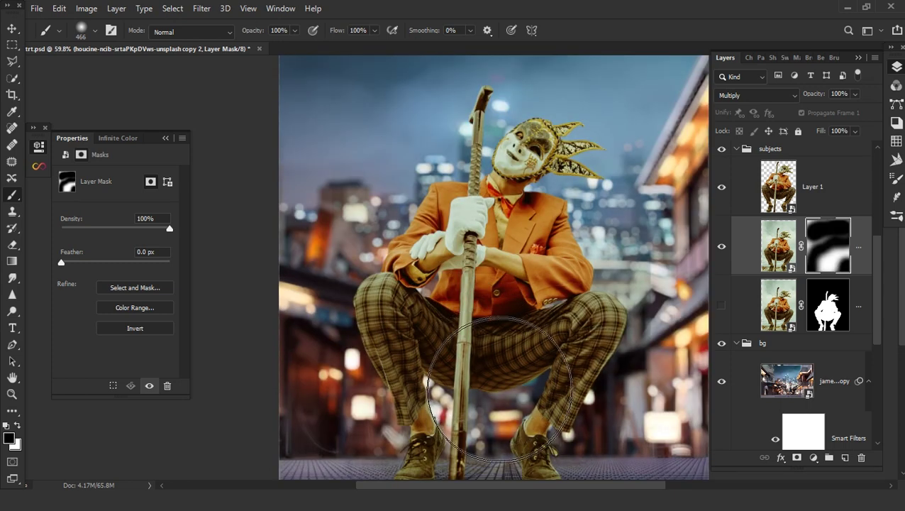
drag(477, 398, 497, 334)
mouse_move(533, 308)
mouse_down()
mouse_move(556, 260)
mouse_move(425, 284)
mouse_up()
drag(505, 483, 502, 483)
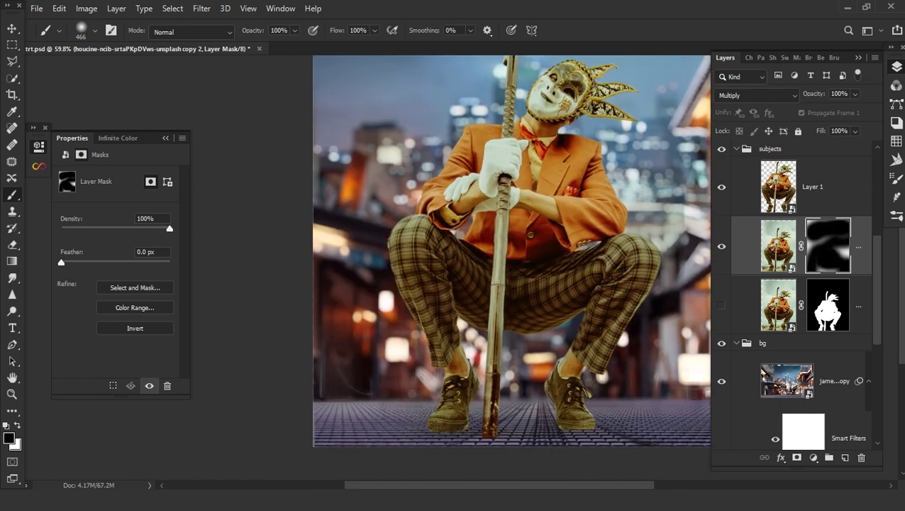
scroll(525, 439, down, 2)
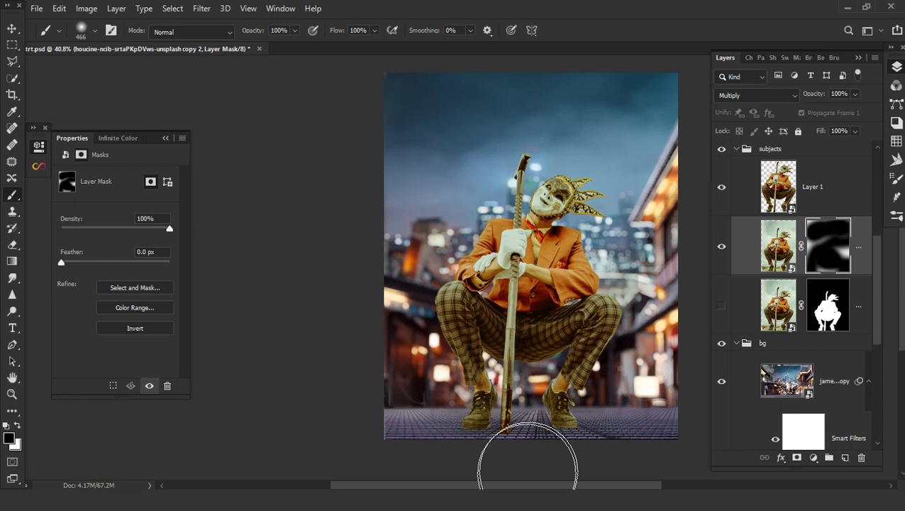
scroll(604, 431, down, 2)
click(815, 206)
click(814, 458)
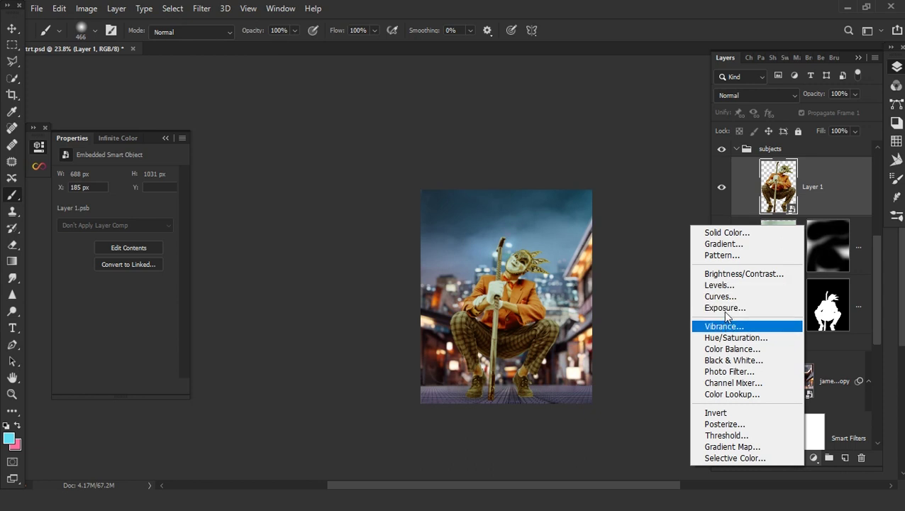
Add Hue/Saturation, Curves and a second Hue/Saturation adjustment, clipping them to Layer 1
click(729, 339)
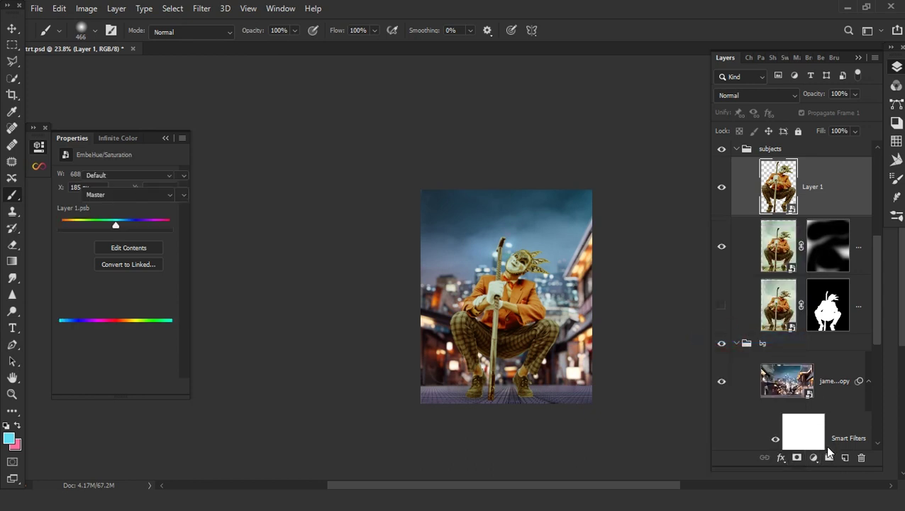
click(815, 459)
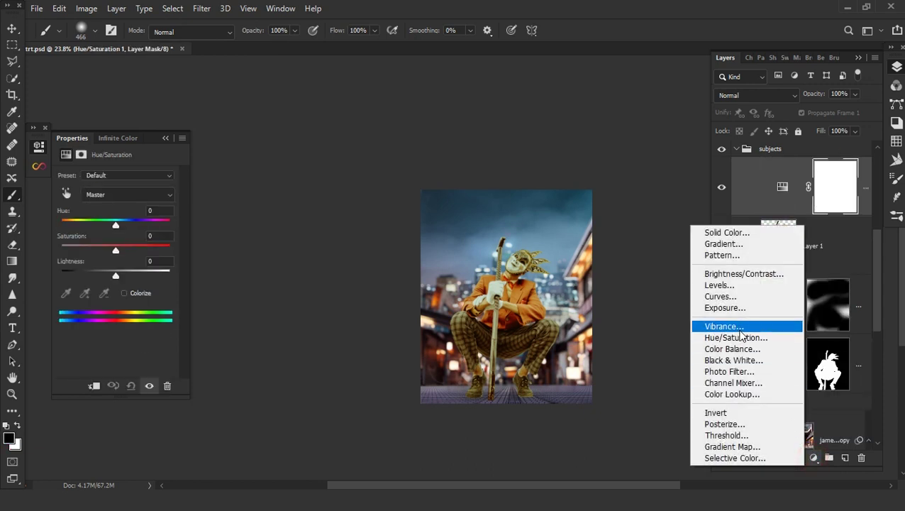
click(731, 304)
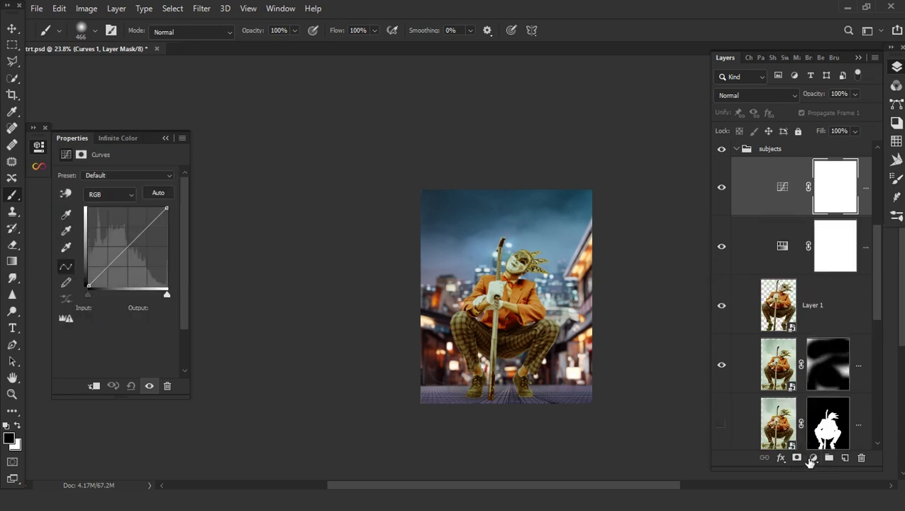
click(815, 459)
click(731, 338)
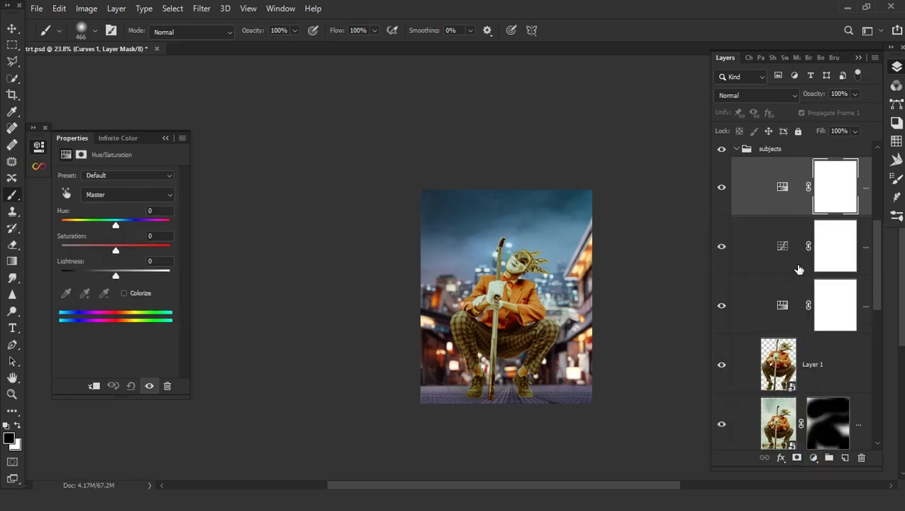
alt+click(800, 320)
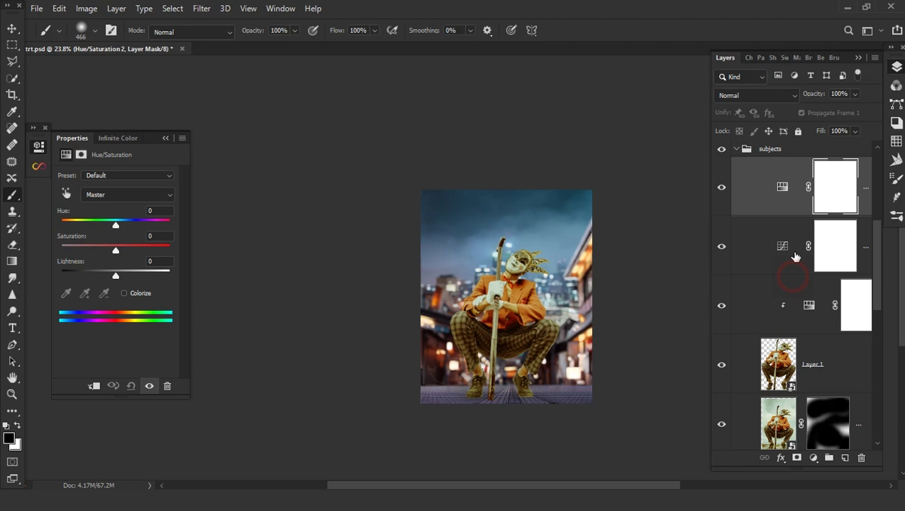
key(ctrl+alt+g)
click(809, 307)
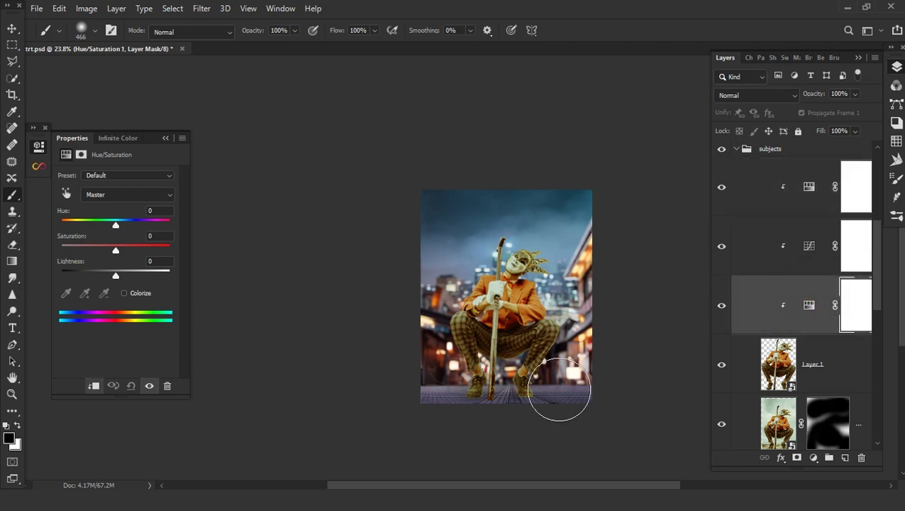
scroll(557, 383, up, 3)
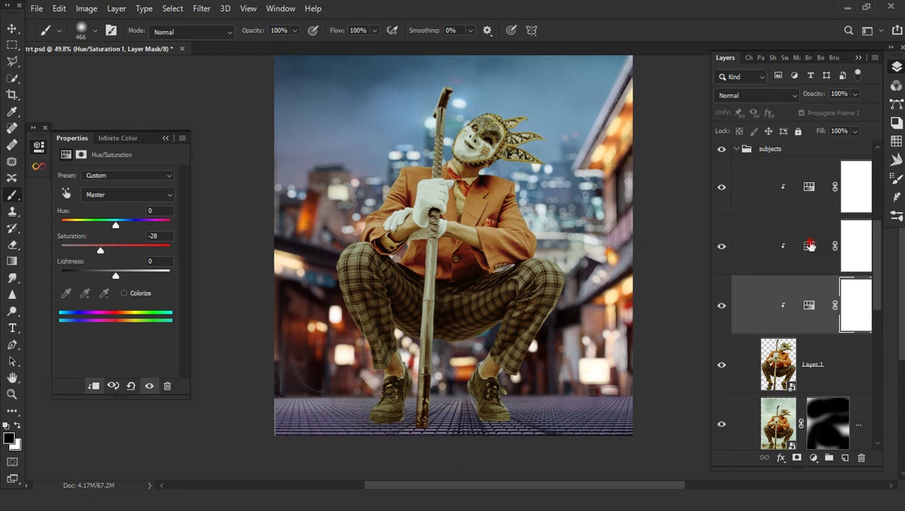
Move Curves to the top and give Hue/Saturation 2 Color mode, Hue +66, Lightness −29, inverted mask
drag(809, 245, 810, 245)
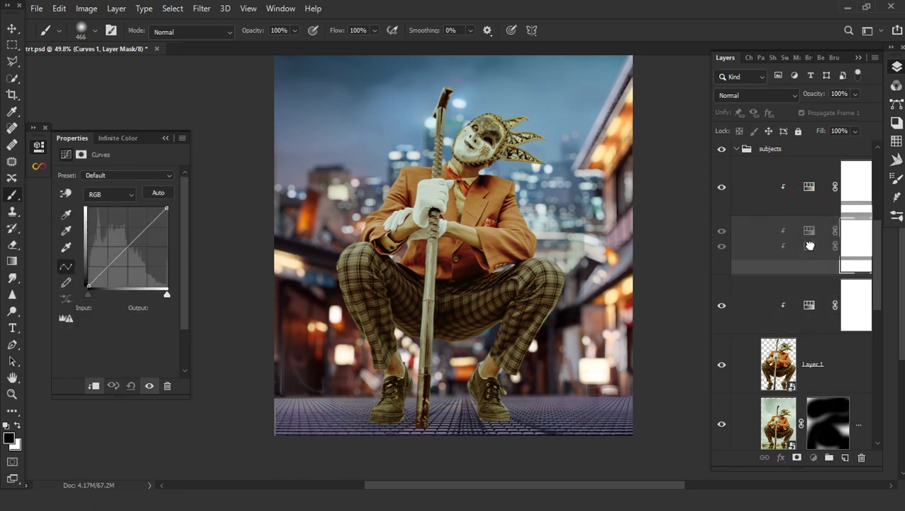
drag(810, 245, 810, 269)
drag(116, 225, 94, 228)
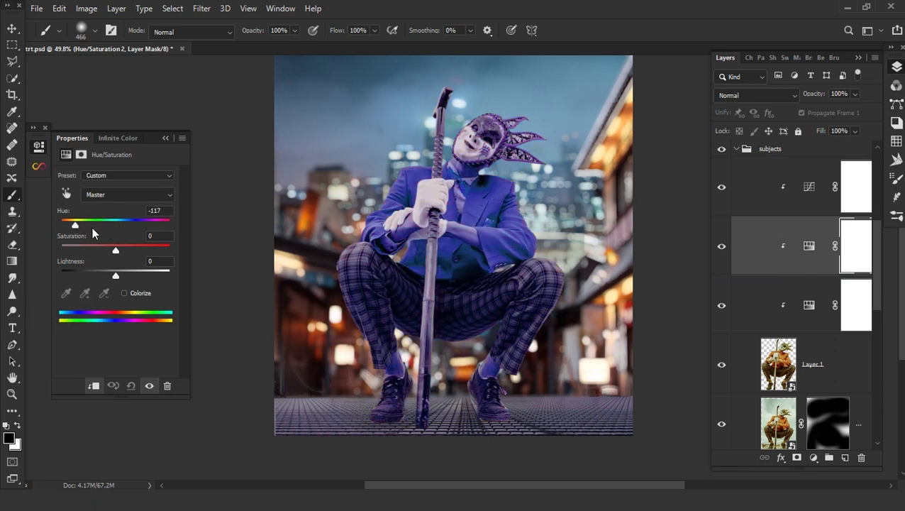
click(755, 96)
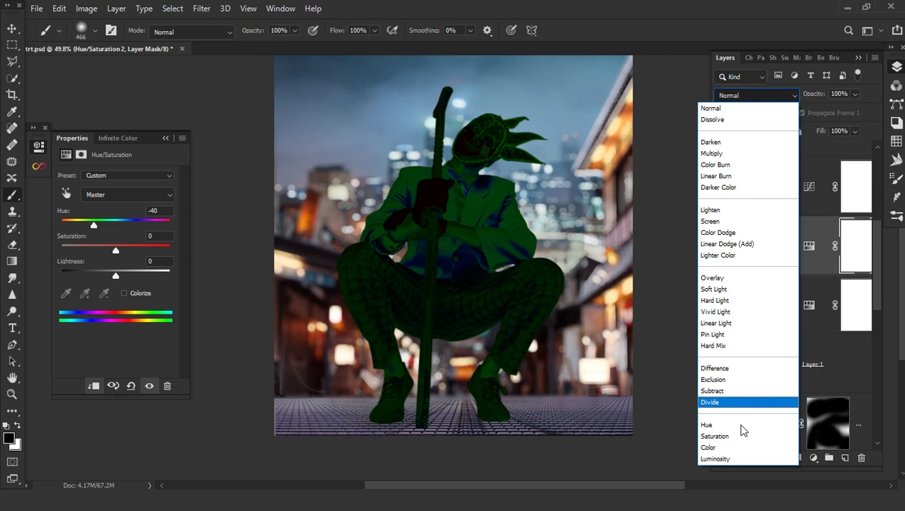
click(738, 448)
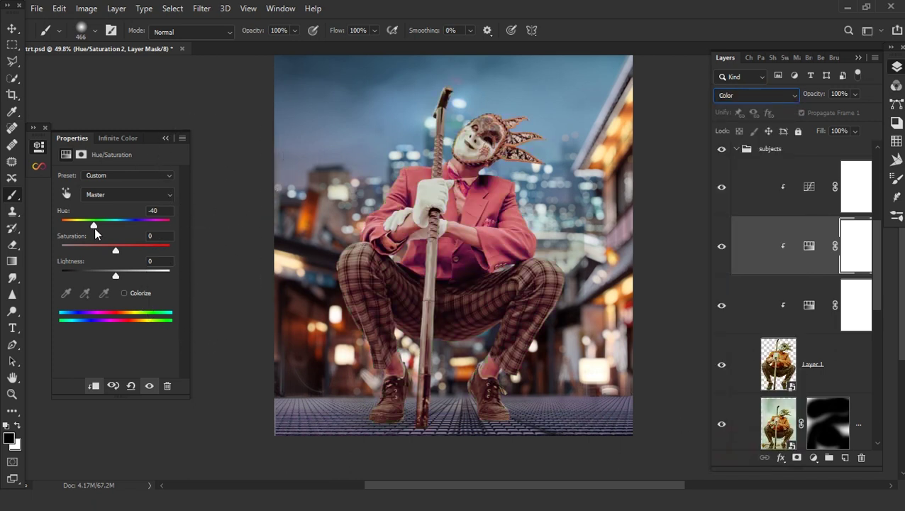
drag(57, 224, 138, 226)
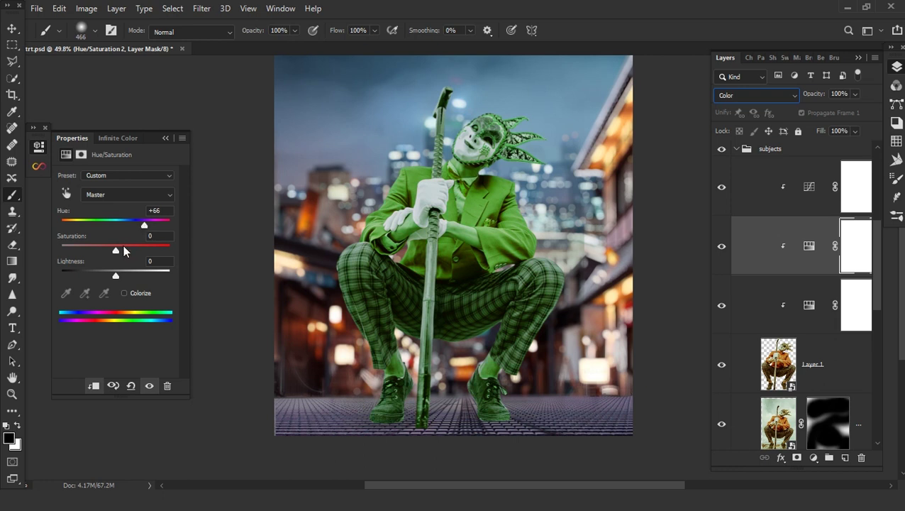
mouse_move(99, 276)
mouse_down()
mouse_move(117, 273)
mouse_move(100, 274)
mouse_up()
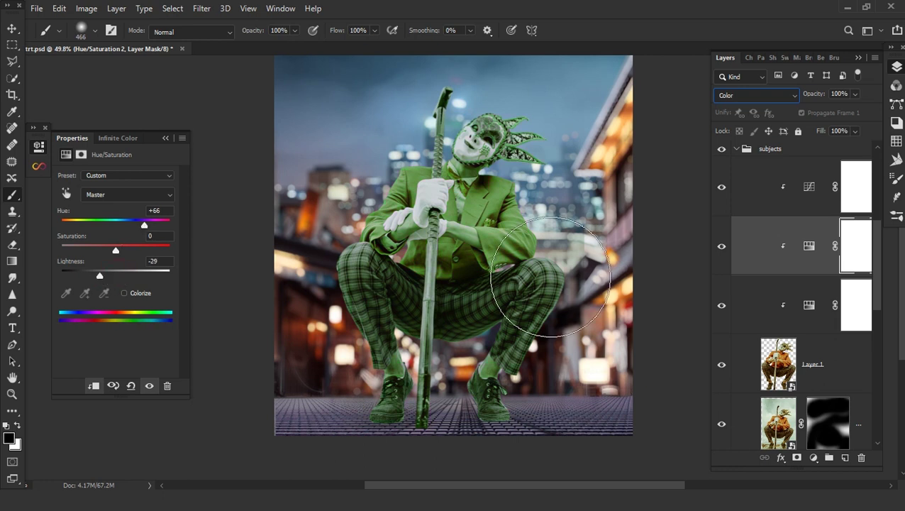
key(ctrl+i)
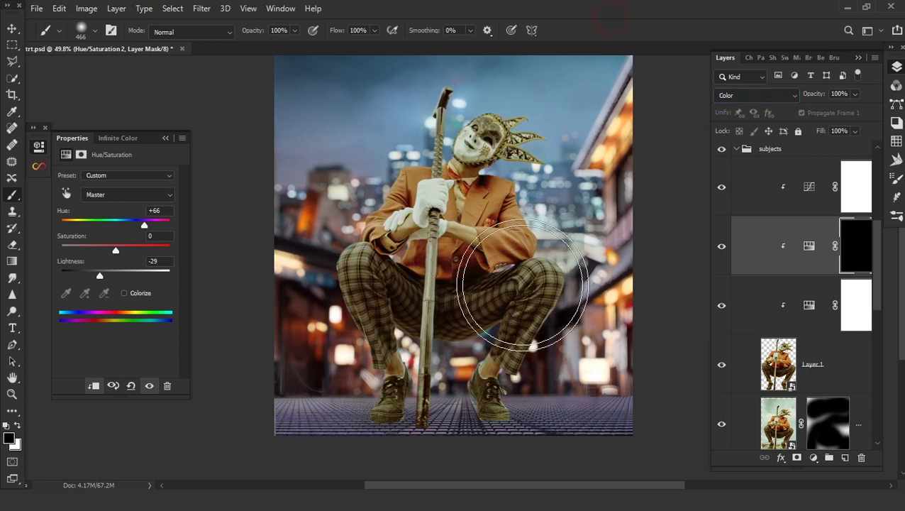
scroll(498, 246, up, 3)
Load Layer 1's selection and paint white on Hue/Saturation 2's mask to turn the jacket green
ctrl+click(778, 364)
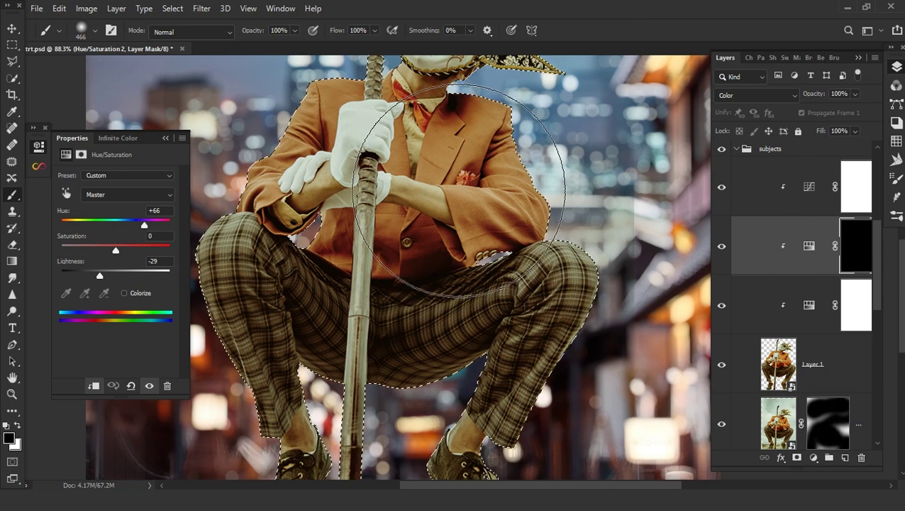
key(bracketleft)
key(bracketleft)
key(bracketleft)
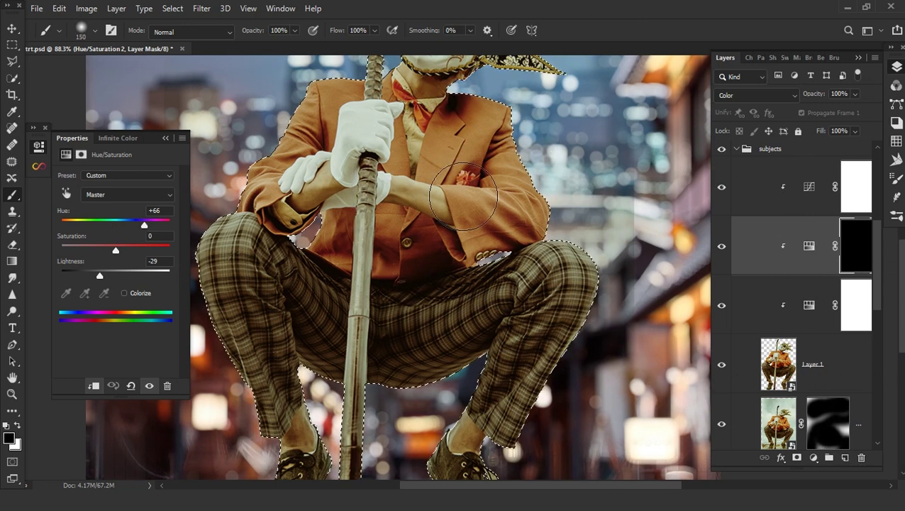
key(x)
drag(463, 197, 483, 199)
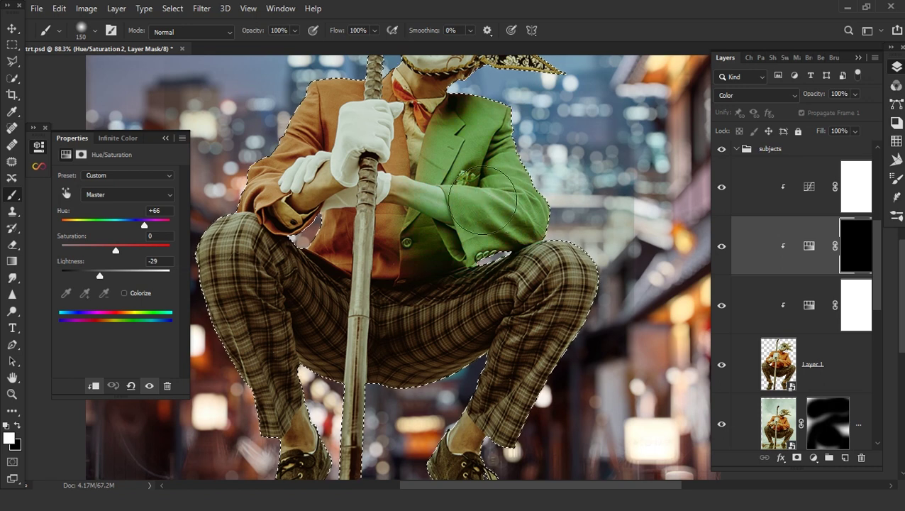
scroll(482, 203, up, 3)
key(bracketleft)
key(bracketleft)
key(bracketleft)
drag(428, 202, 397, 213)
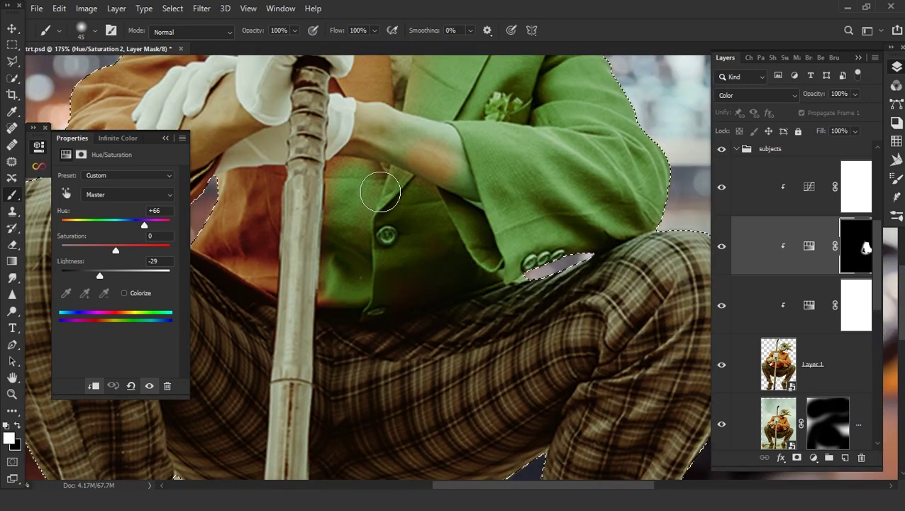
scroll(353, 182, up, 5)
scroll(426, 270, left, 5)
scroll(482, 350, down, 2)
drag(481, 350, 397, 355)
scroll(284, 270, up, 2)
scroll(284, 270, right, 1)
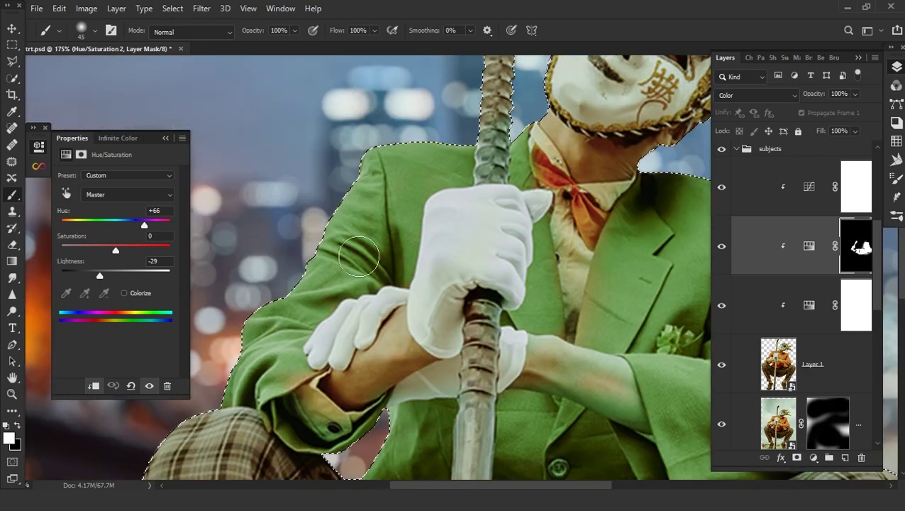
scroll(303, 414, up, 2)
scroll(303, 414, up, 3)
scroll(374, 348, down, 3)
scroll(476, 254, right, 3)
Touch up the green on the sleeve at 43% brush opacity and fit the image in view
key(4)
key(3)
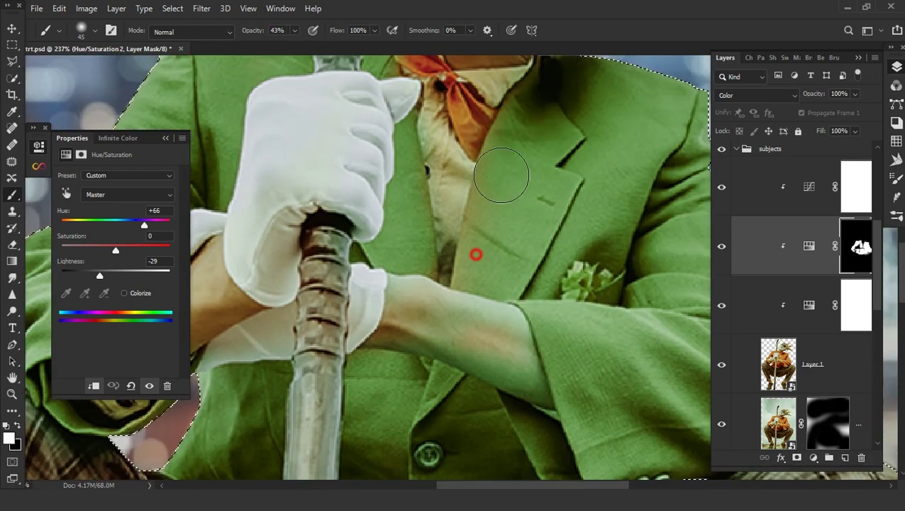
scroll(501, 175, down, 10)
scroll(588, 298, up, 10)
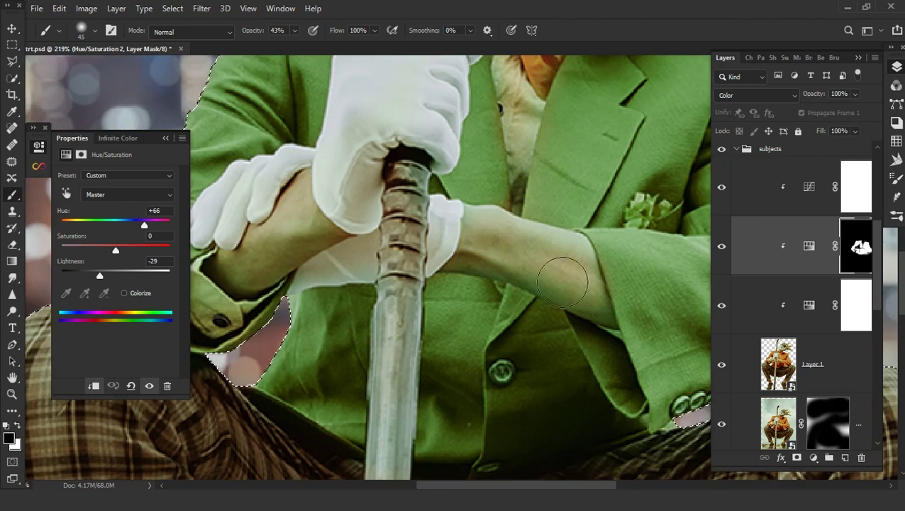
scroll(588, 298, up, 3)
scroll(588, 298, up, 2)
scroll(460, 224, down, 3)
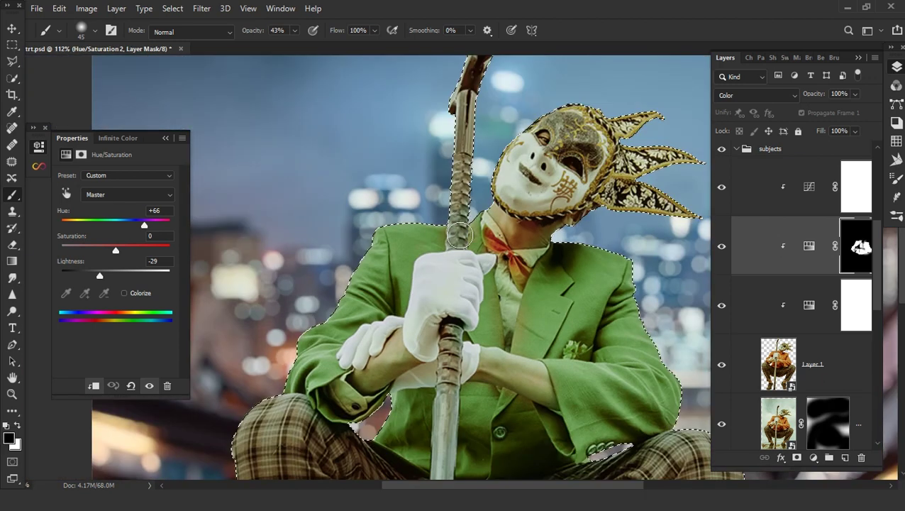
scroll(468, 206, down, 2)
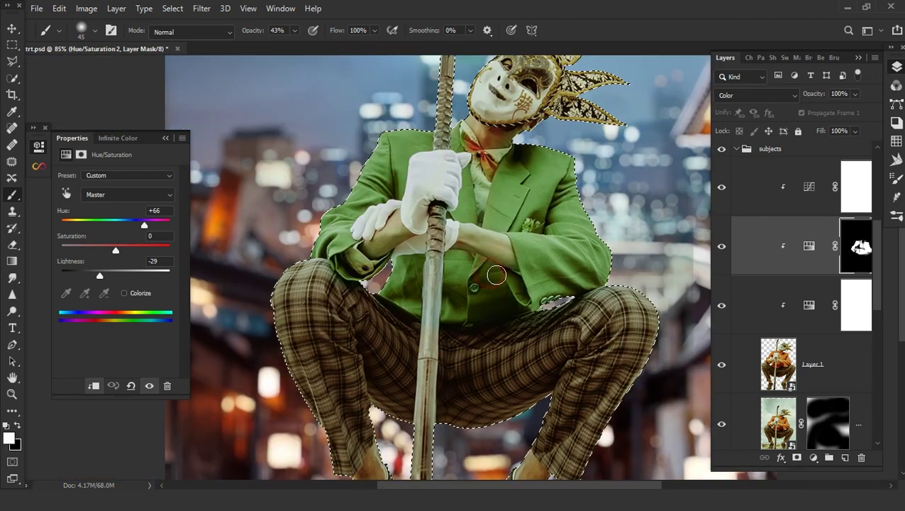
click(550, 274)
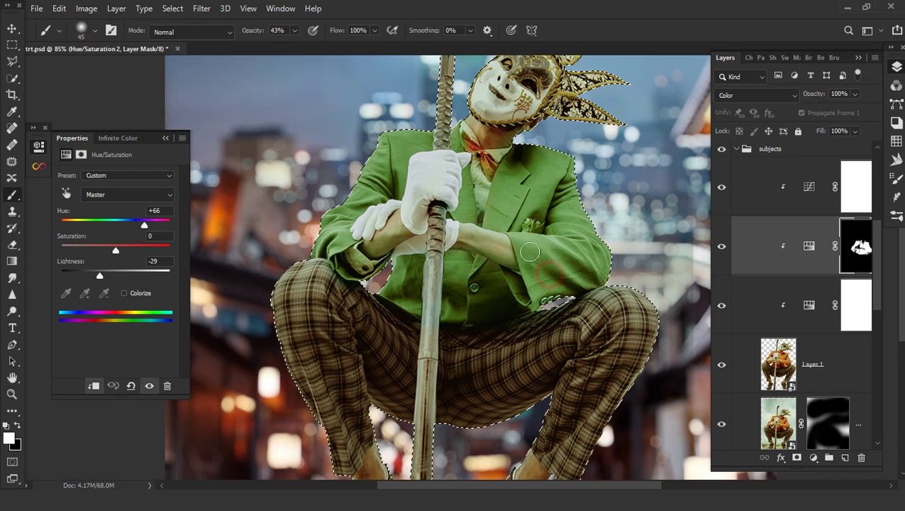
scroll(467, 302, down, 3)
scroll(477, 343, up, 5)
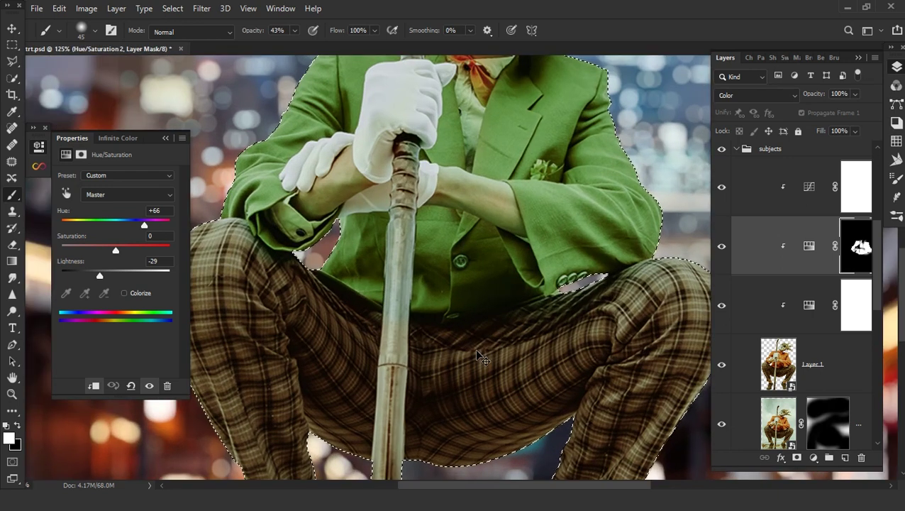
key(ctrl+0)
click(809, 186)
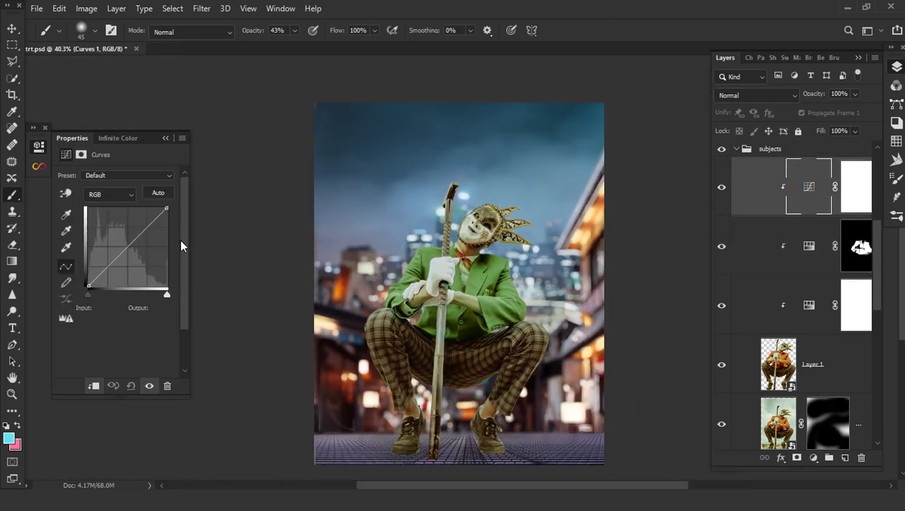
Pull the Curves 1 curve down for heavy darkening and invert its mask to black
scroll(588, 327, up, 1)
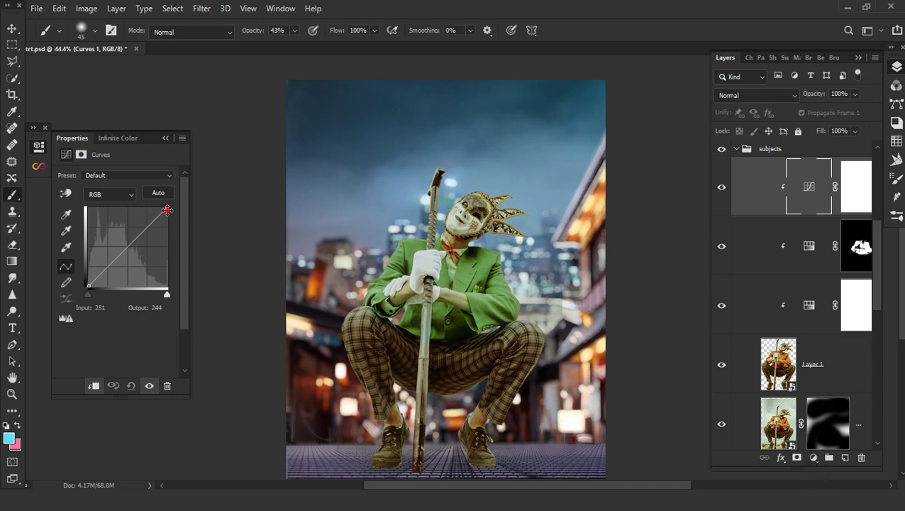
drag(167, 210, 223, 263)
mouse_move(132, 273)
mouse_down()
mouse_move(138, 287)
mouse_move(154, 278)
mouse_up()
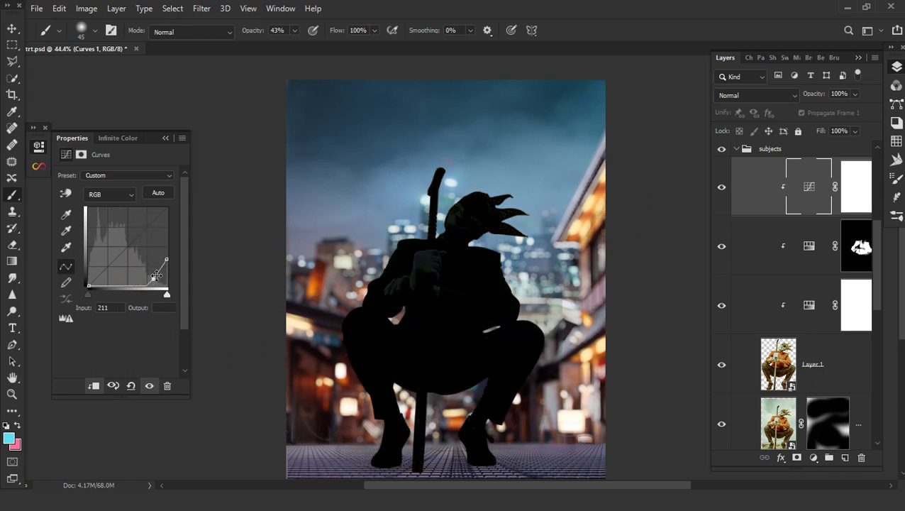
scroll(866, 203, up, 5)
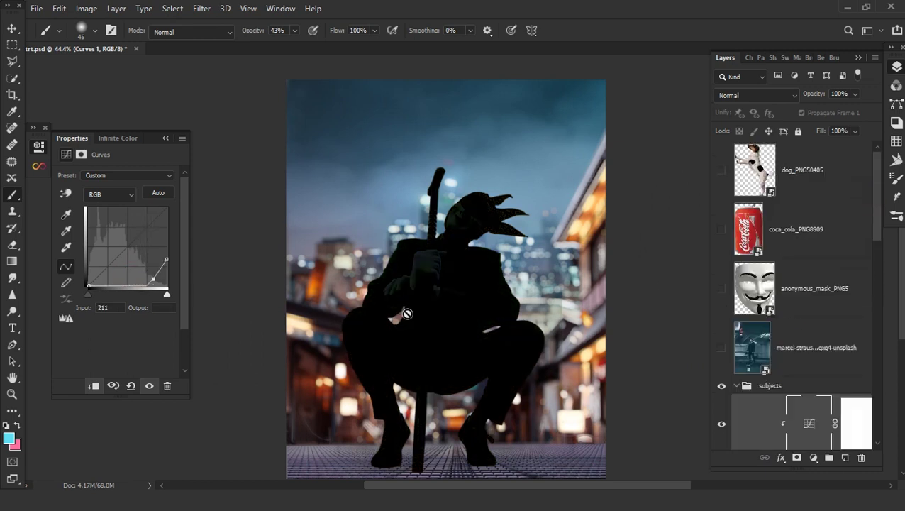
click(853, 418)
key(ctrl+i)
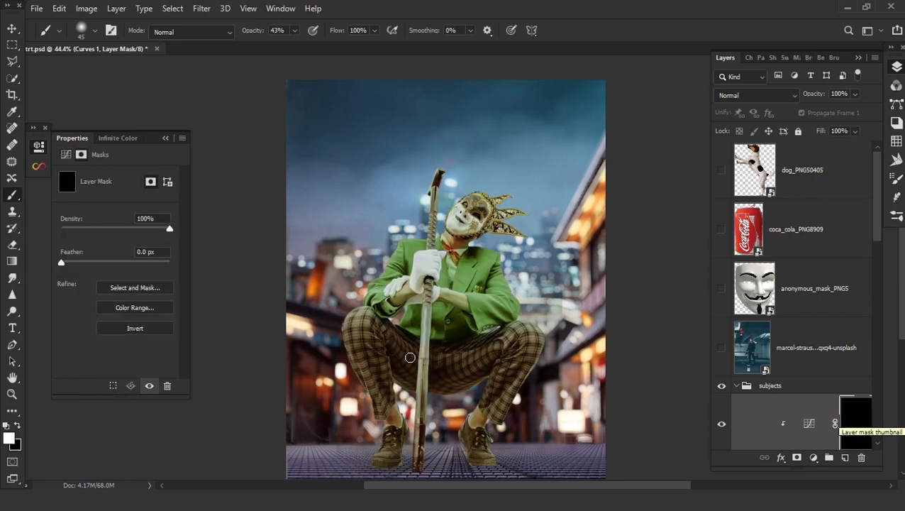
Pen a path around the sleeve's elbow and fill it white on the Curves 1 mask
scroll(512, 336, up, 3)
scroll(512, 336, up, 2)
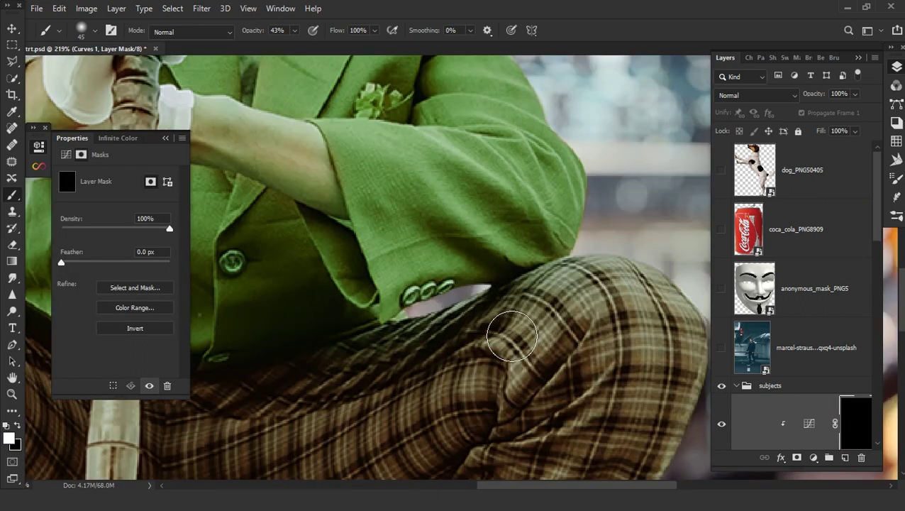
key(p)
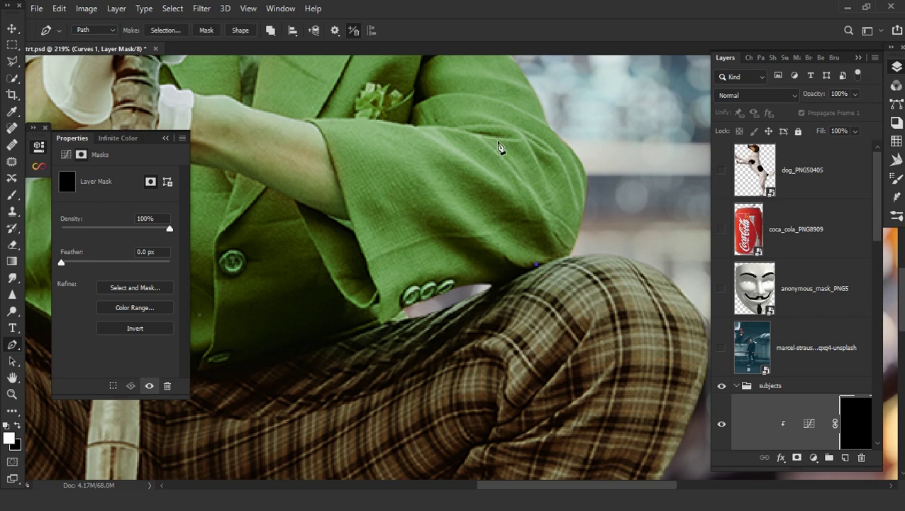
drag(595, 181, 592, 218)
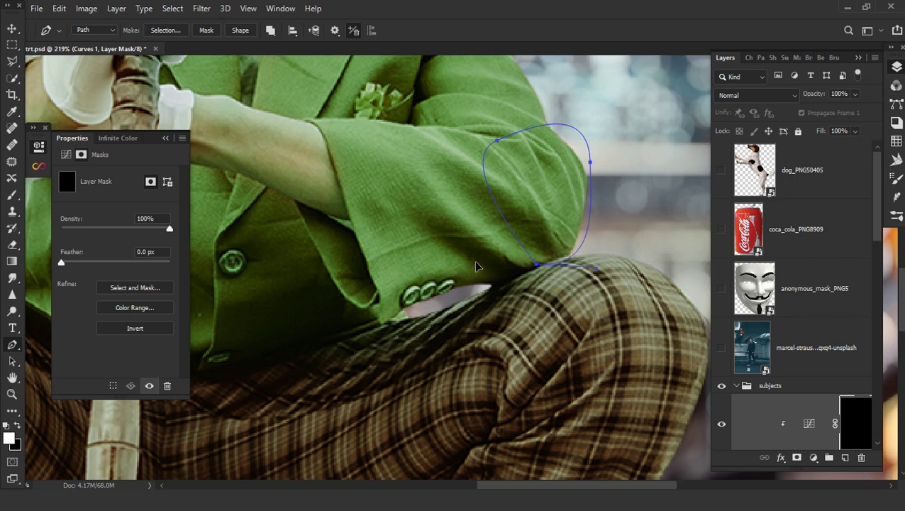
key(ctrl+Return)
click(59, 8)
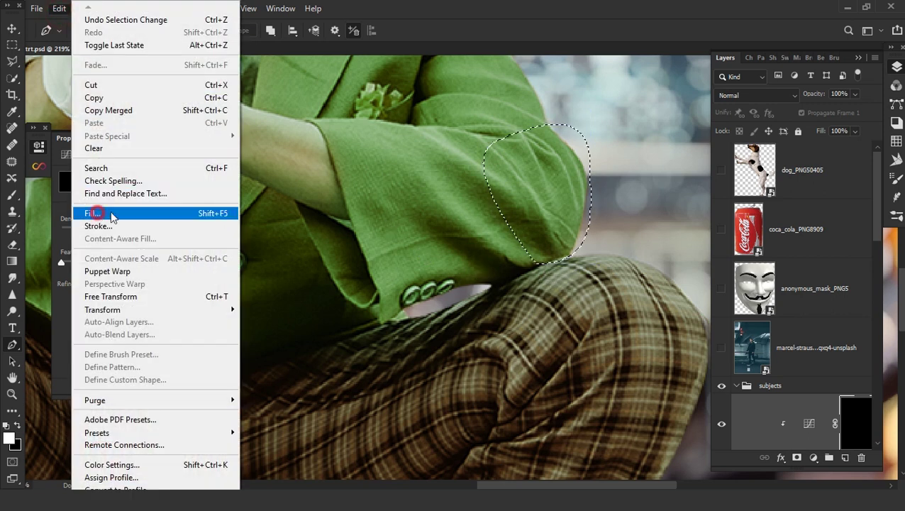
click(96, 213)
click(459, 119)
click(445, 245)
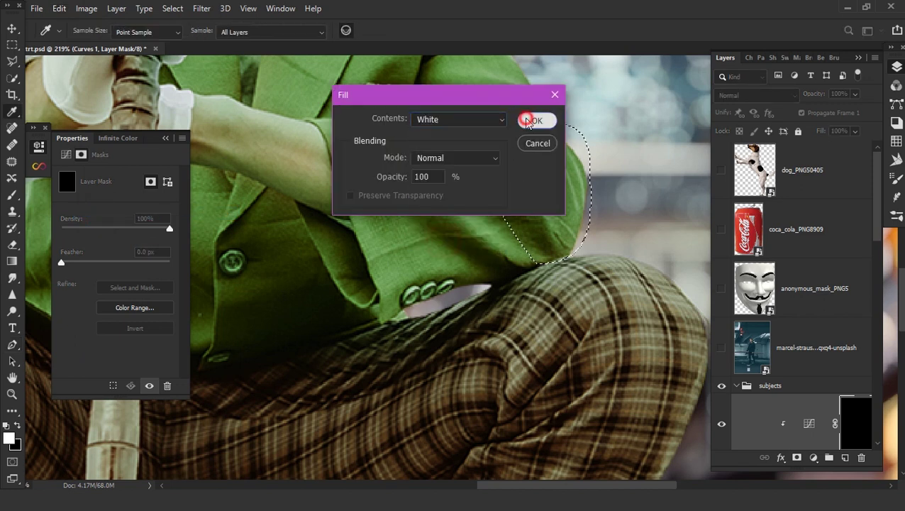
click(537, 120)
key(ctrl+d)
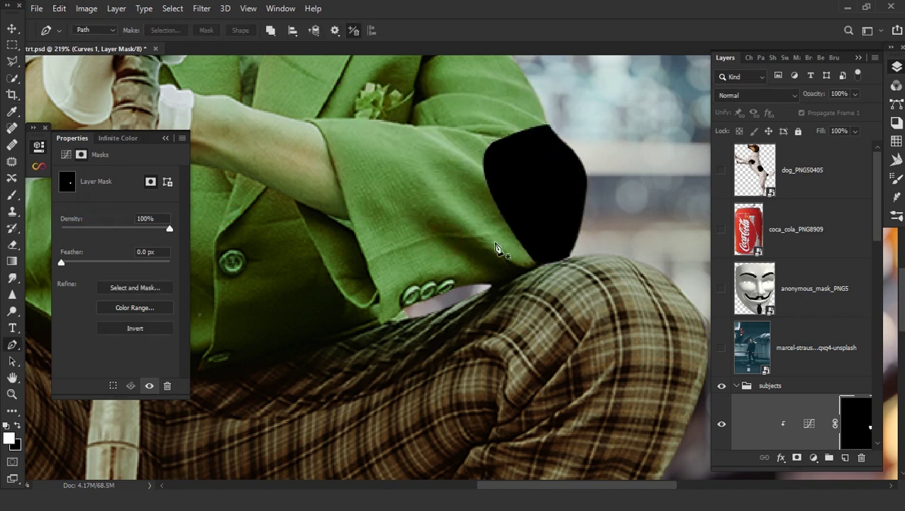
Set Curves 1's blend mode to Color so the elbow patch turns grey
scroll(524, 145, down, 5)
drag(491, 225, 519, 254)
click(759, 96)
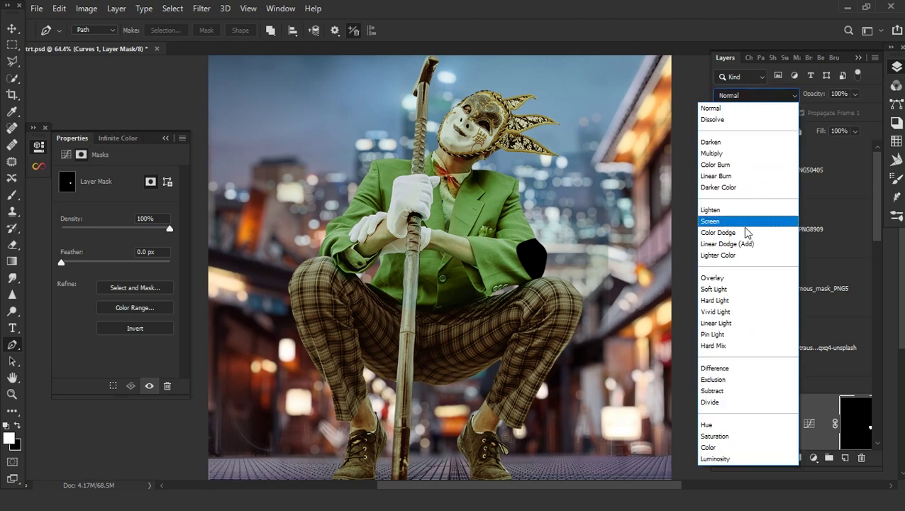
click(740, 448)
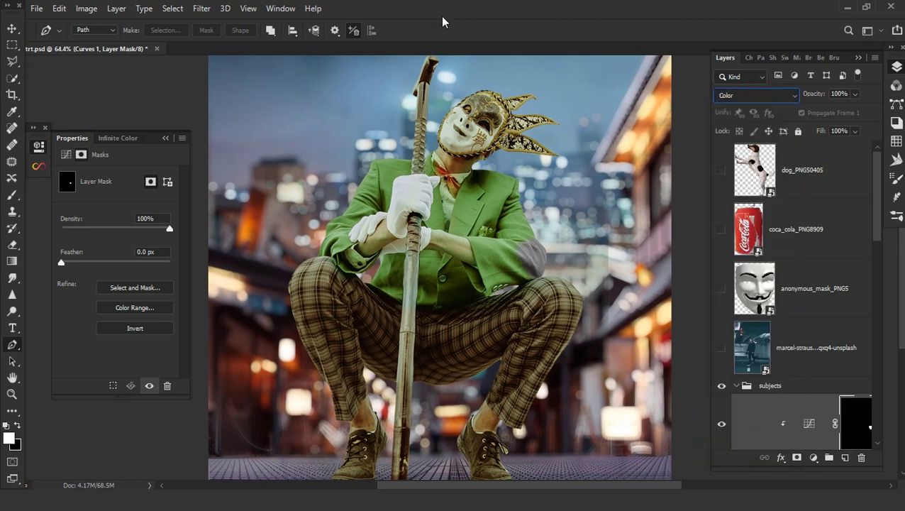
scroll(437, 152, down, 2)
scroll(408, 227, up, 5)
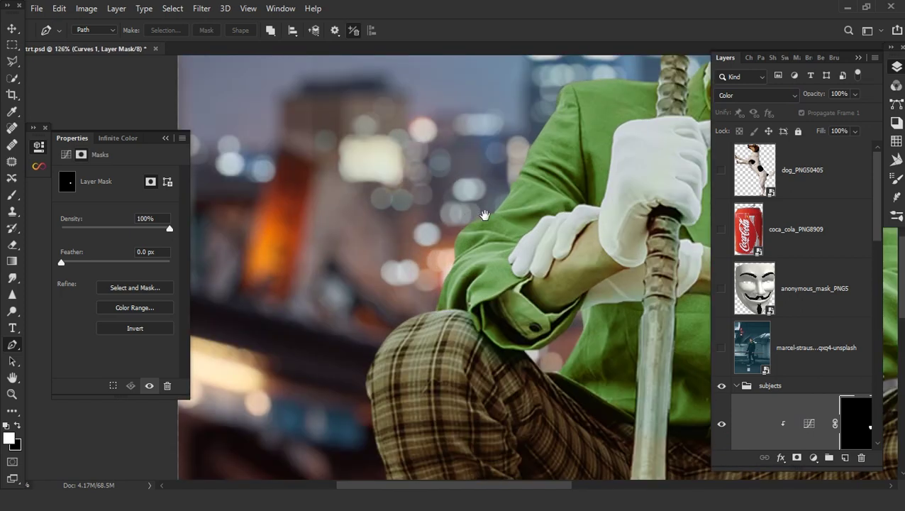
scroll(478, 215, down, 1)
scroll(581, 338, up, 2)
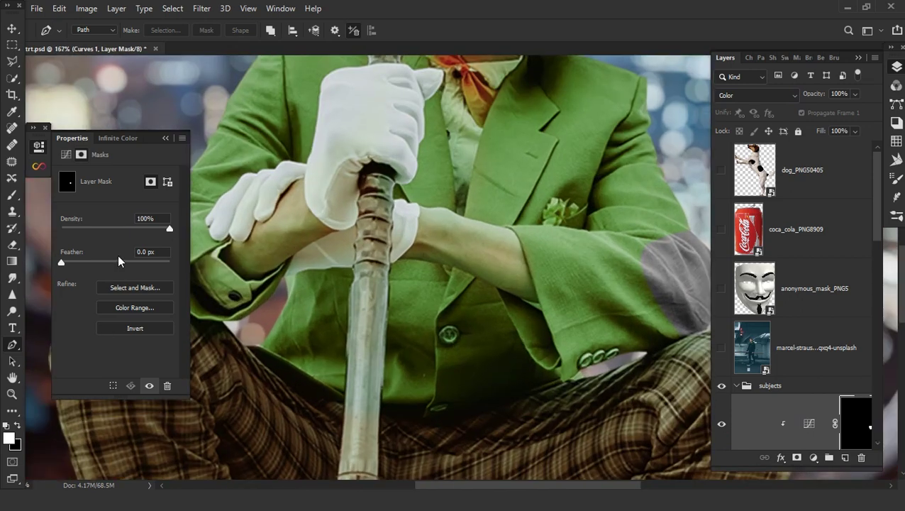
scroll(620, 338, up, 1)
scroll(617, 307, down, 2)
scroll(616, 307, up, 1)
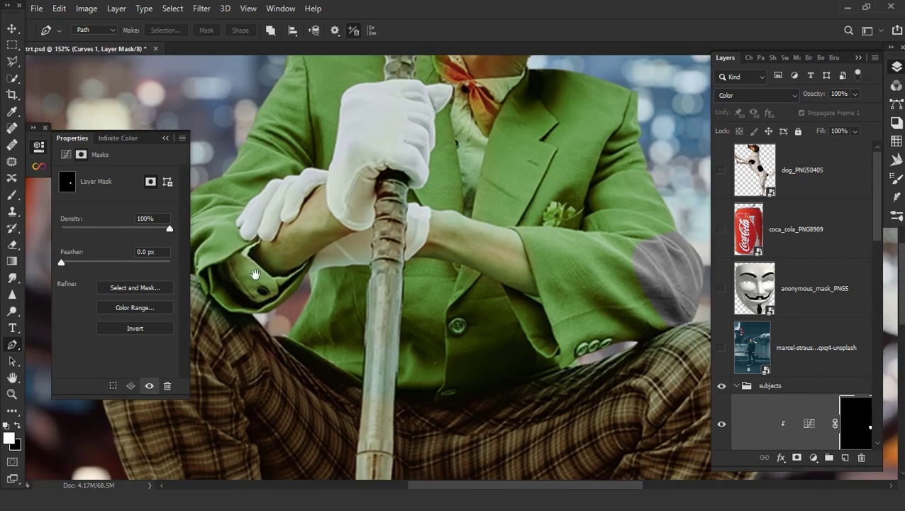
scroll(255, 274, down, 3)
scroll(309, 339, up, 3)
scroll(357, 287, up, 2)
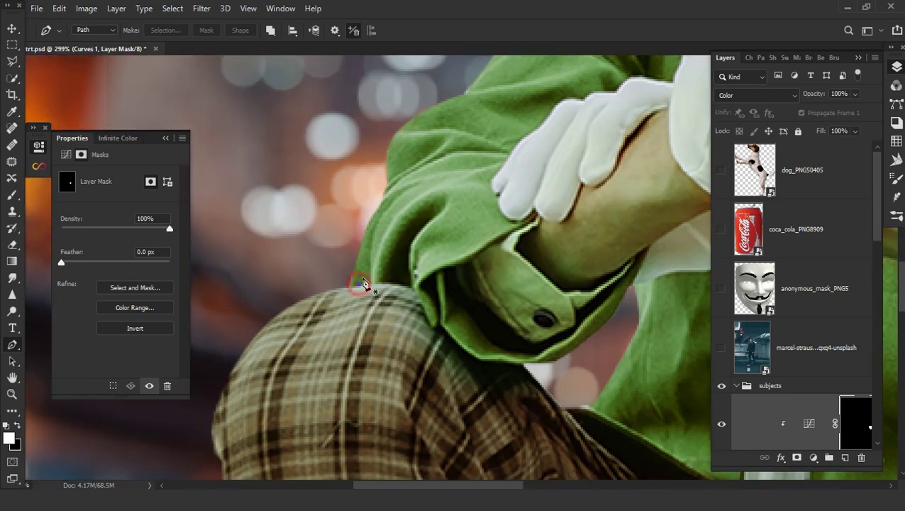
Fill a pen-drawn sleeve-edge area above the knee with white on the Curves 1 mask
click(353, 227)
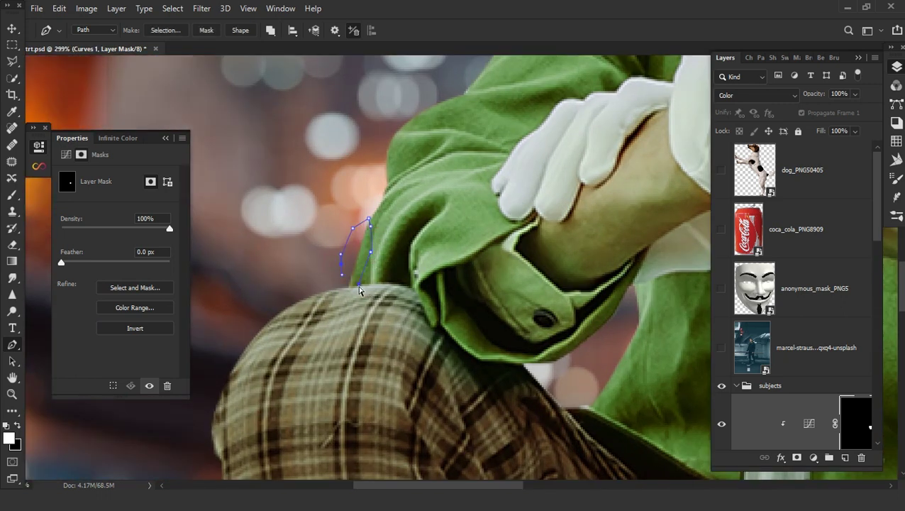
key(Escape)
click(59, 8)
click(100, 213)
click(536, 122)
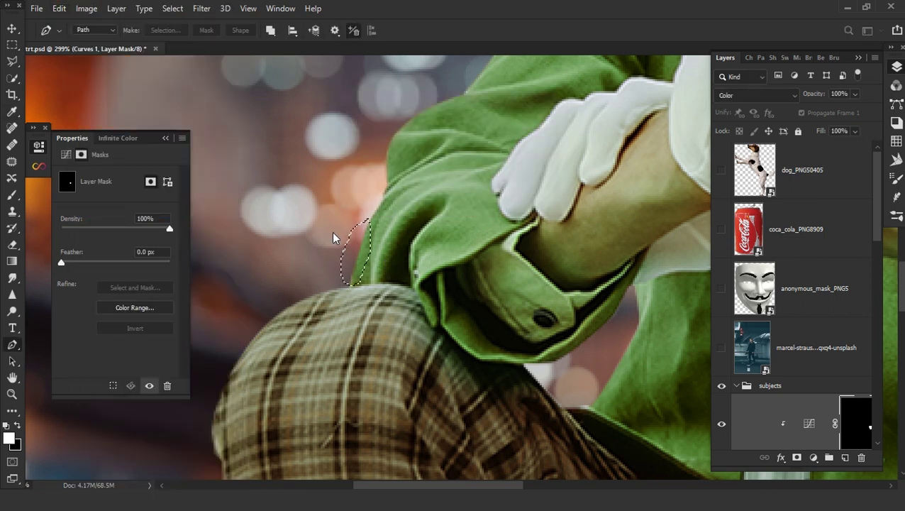
Feather the Curves 1 mask edges by 1.5 px
key(ctrl+0)
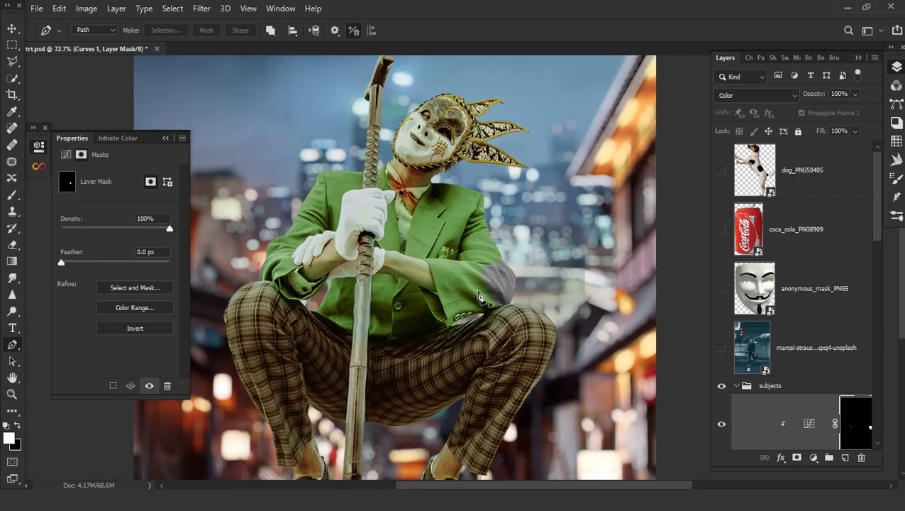
scroll(479, 296, up, 3)
scroll(481, 297, up, 3)
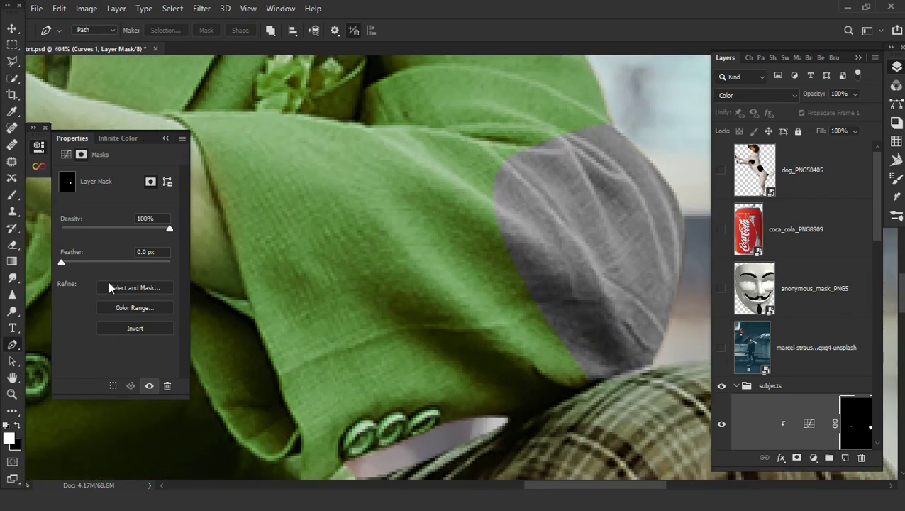
drag(75, 264, 71, 263)
scroll(469, 155, down, 5)
scroll(464, 249, down, 2)
scroll(485, 238, down, 2)
scroll(541, 277, down, 2)
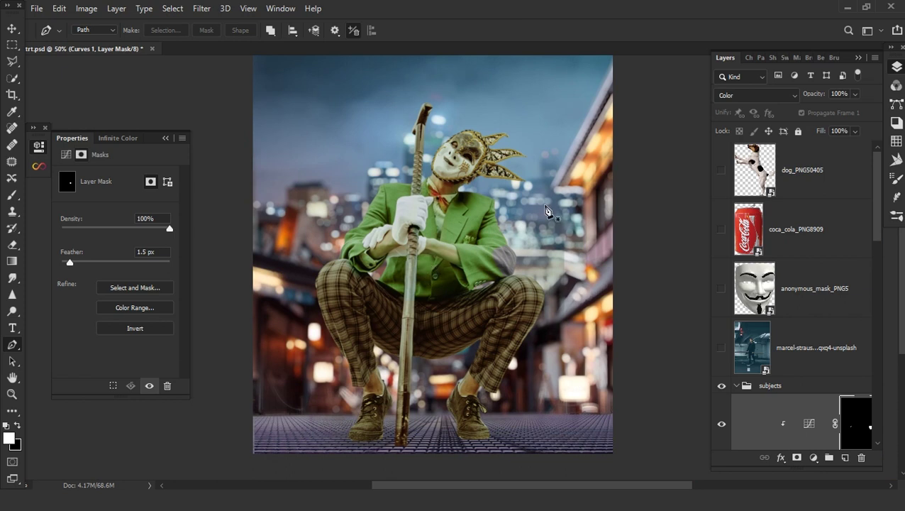
scroll(549, 210, down, 2)
scroll(828, 383, down, 4)
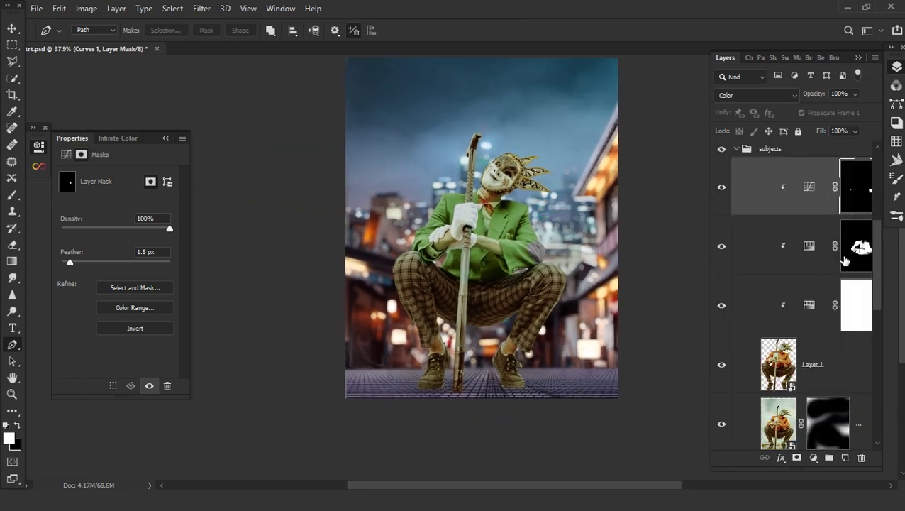
click(813, 459)
Add a Curves 2 layer clipped to the jester, lowering its top point and midpoint to darken him
click(717, 296)
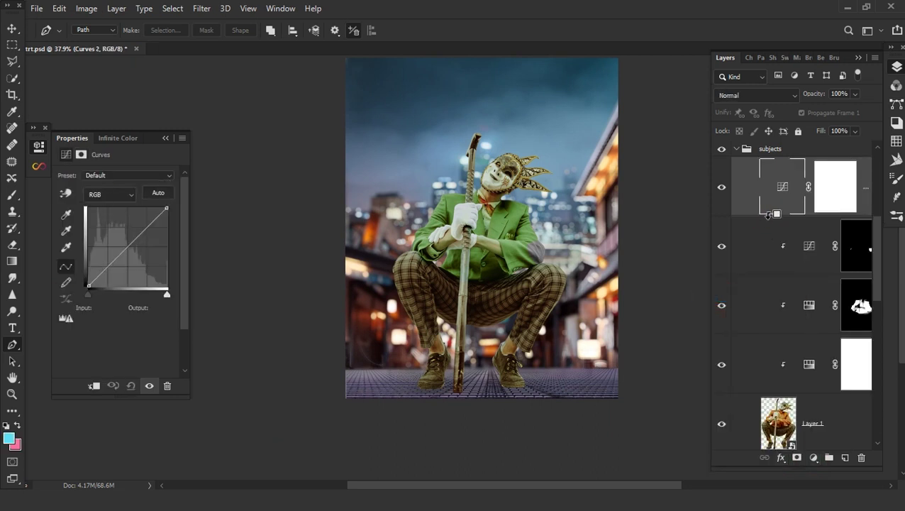
alt+click(769, 216)
drag(166, 208, 193, 227)
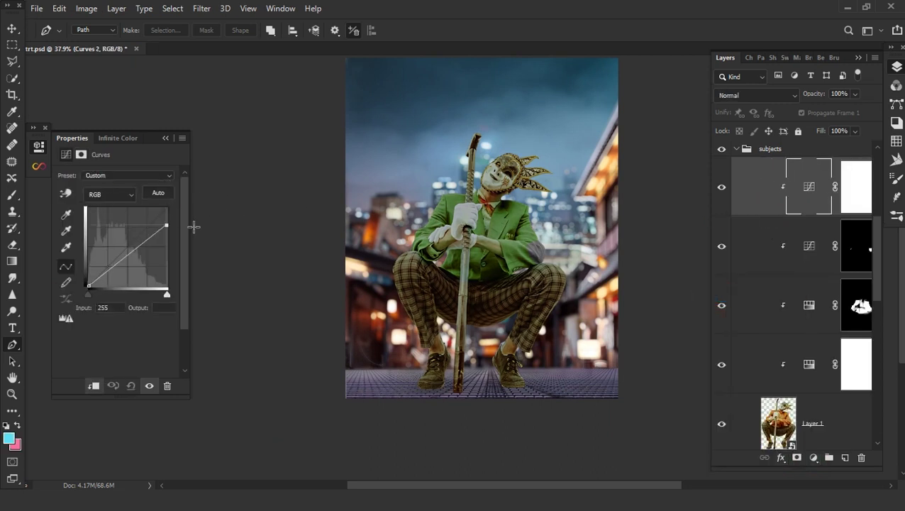
drag(131, 272, 123, 268)
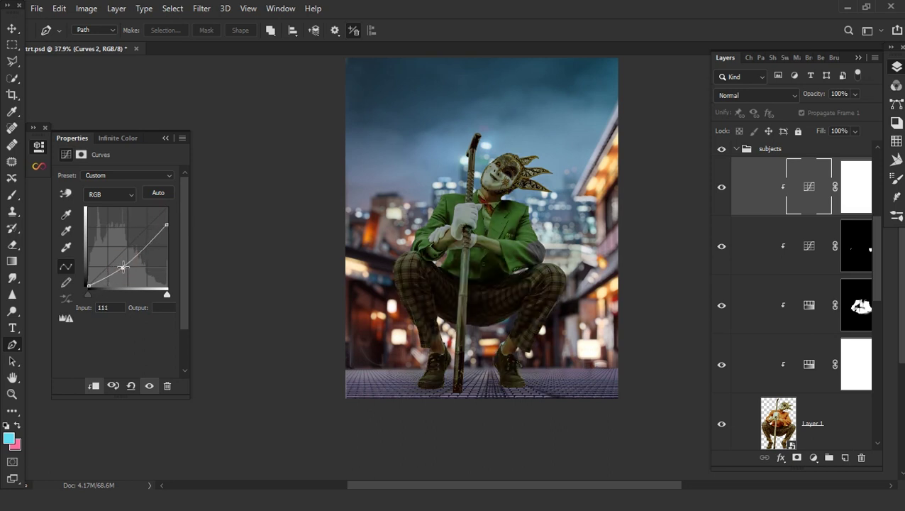
click(814, 458)
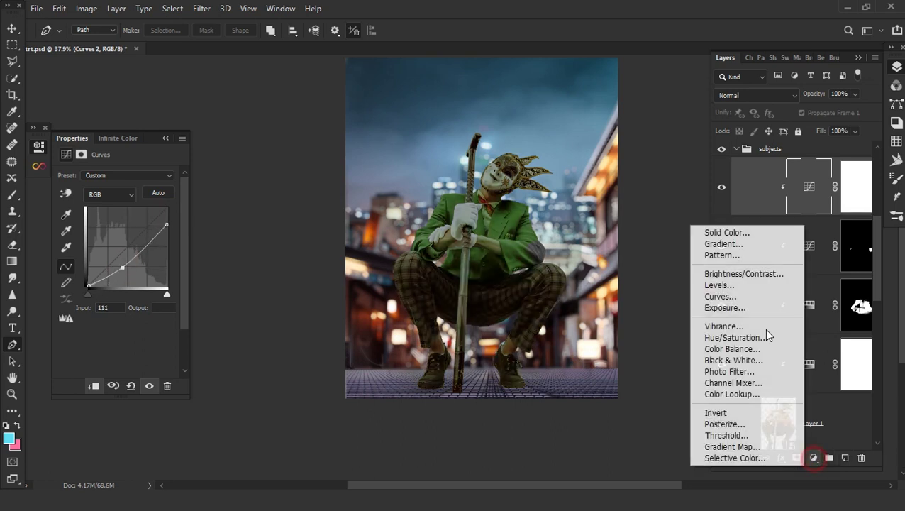
Add a Curves 3 layer clipped to the subject, raise its curve, then invert its mask
click(788, 297)
alt+click(776, 216)
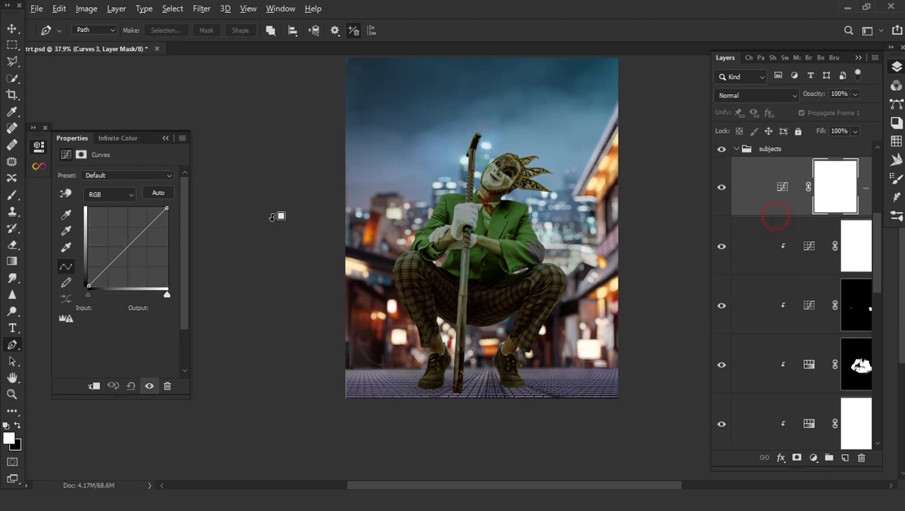
drag(118, 256, 118, 238)
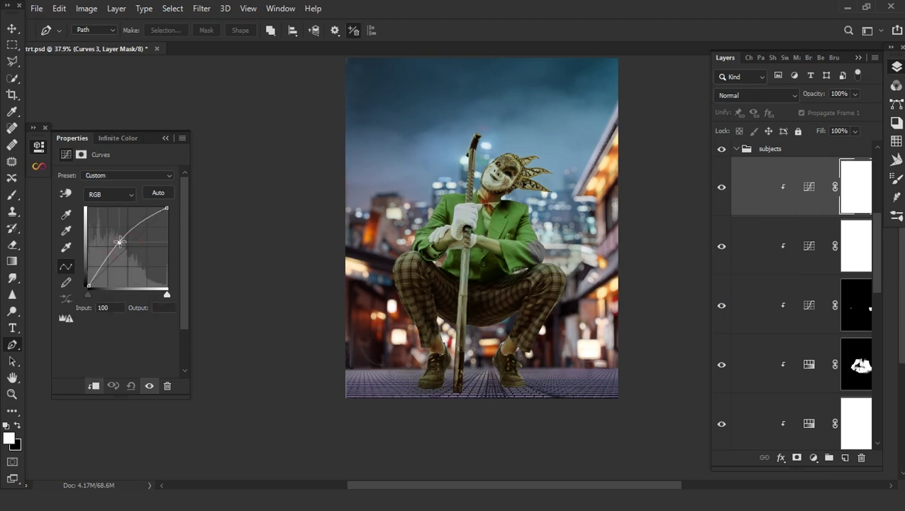
key(ctrl+i)
key(b)
With a soft 99 px brush, paint white over the jester's mask and jacket shoulders
right_click(341, 300)
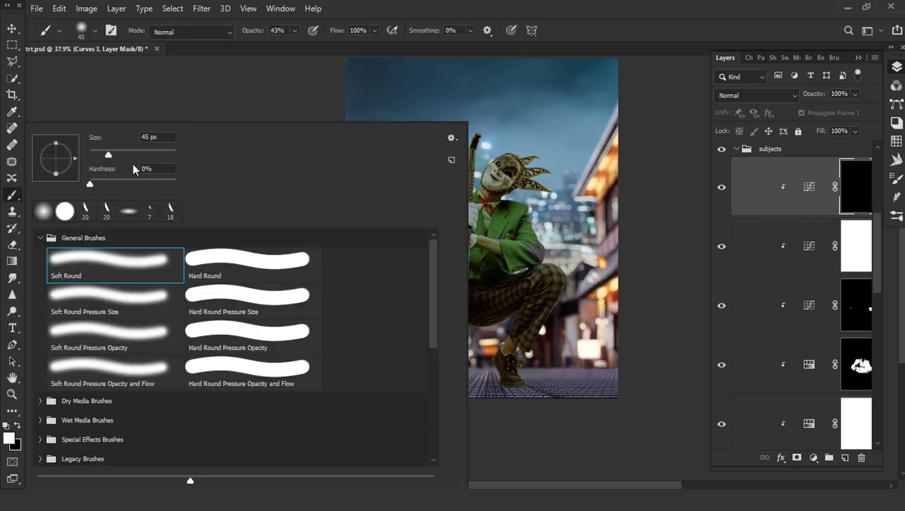
text(99)
key(Return)
scroll(480, 282, up, 5)
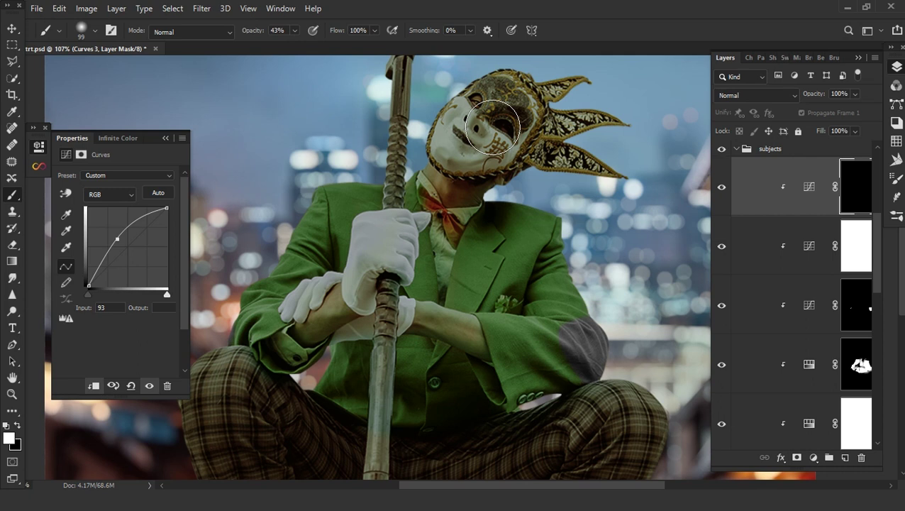
drag(511, 121, 483, 142)
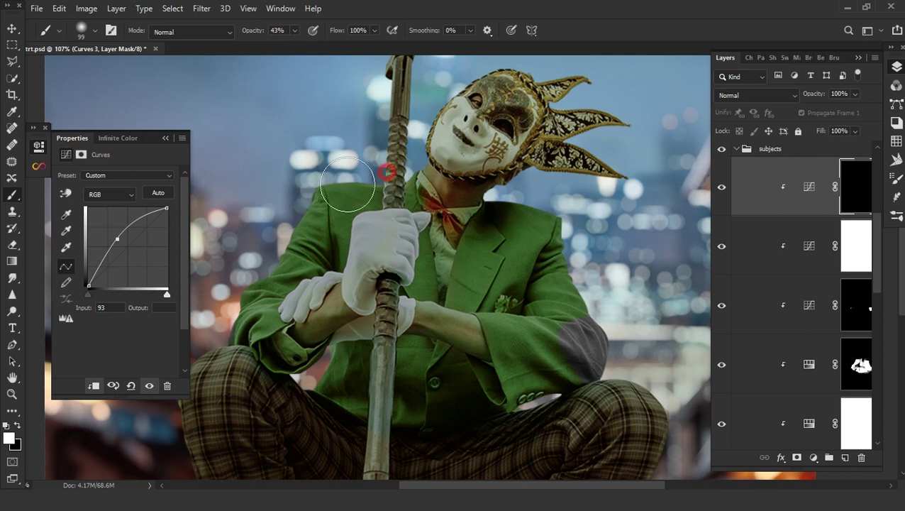
drag(297, 247, 610, 372)
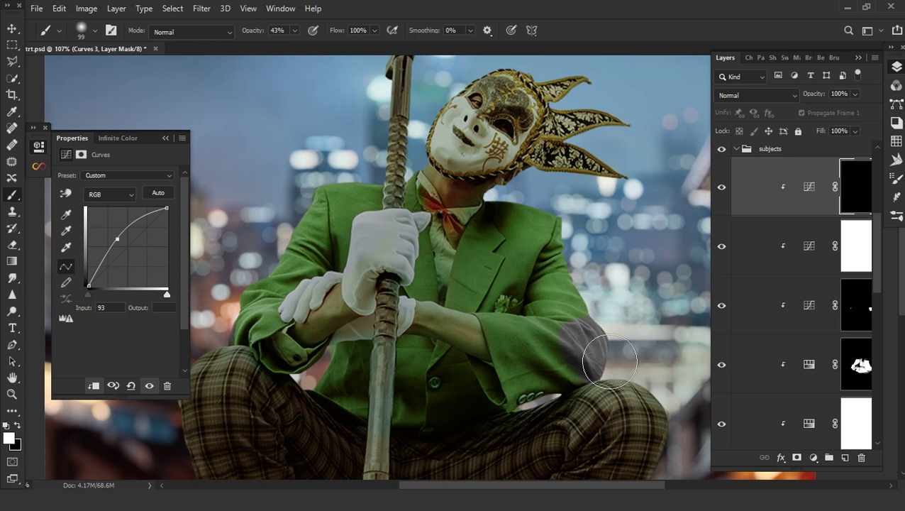
scroll(624, 363, down, 3)
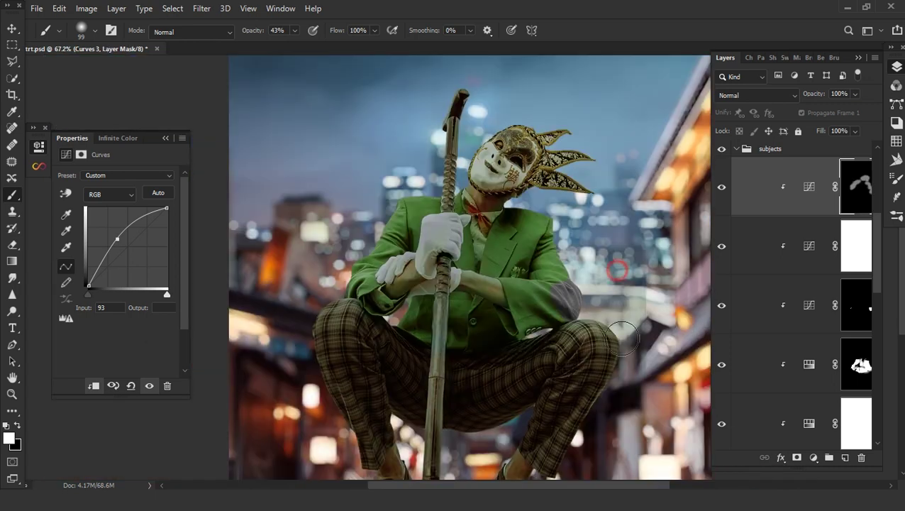
scroll(624, 339, down, 1)
scroll(773, 411, down, 1)
drag(643, 404, 523, 381)
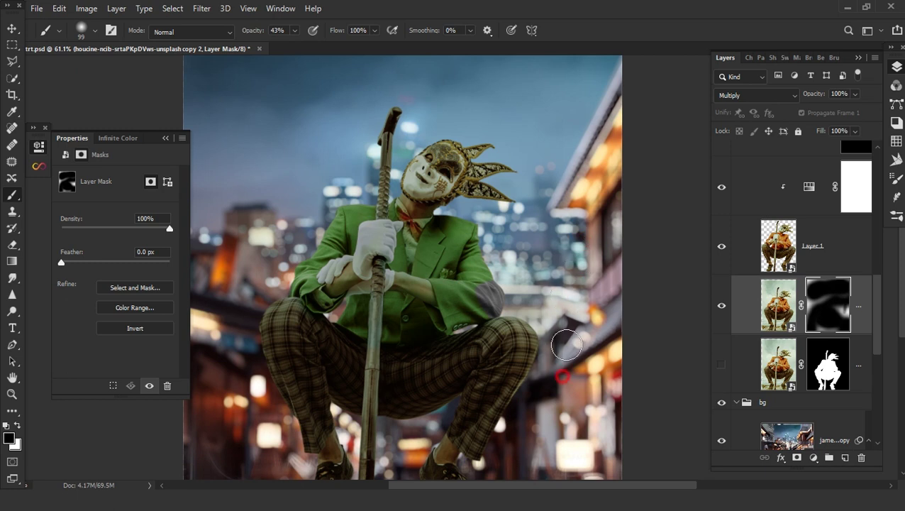
Select the Curves 3 layer mask for further painting
click(252, 166)
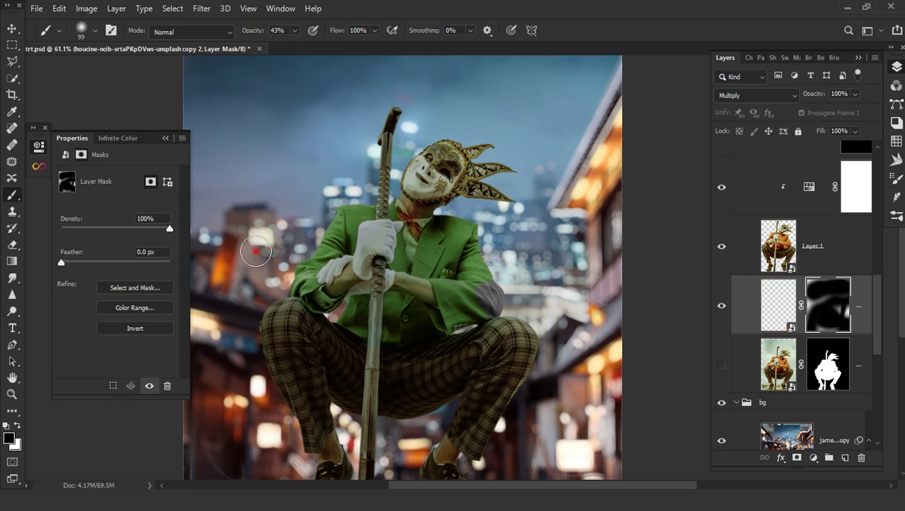
scroll(525, 330, down, 2)
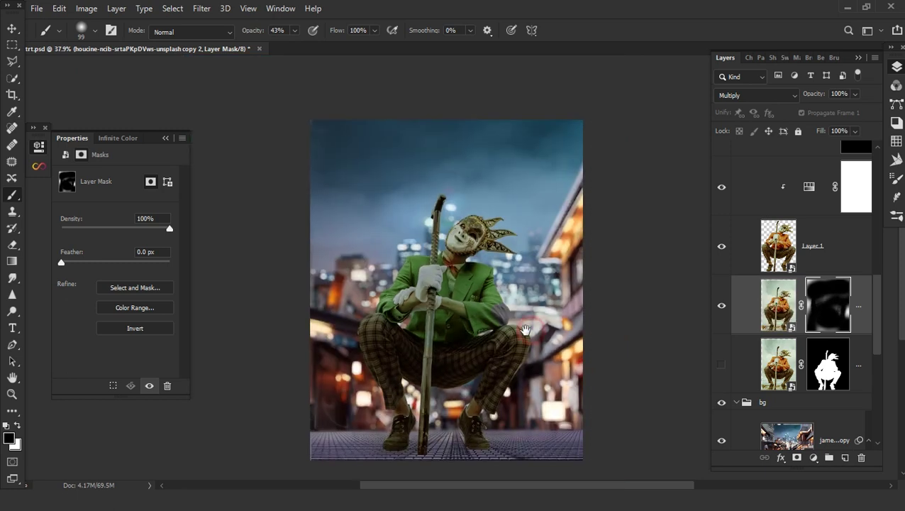
scroll(809, 303, up, 8)
scroll(845, 334, down, 2)
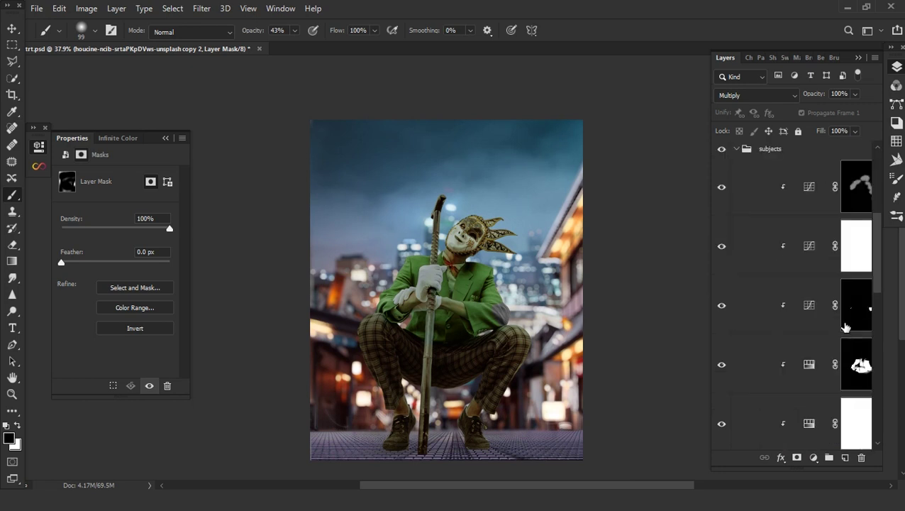
key(alt+[)
scroll(459, 314, up, 1)
scroll(505, 252, up, 1)
scroll(501, 192, up, 1)
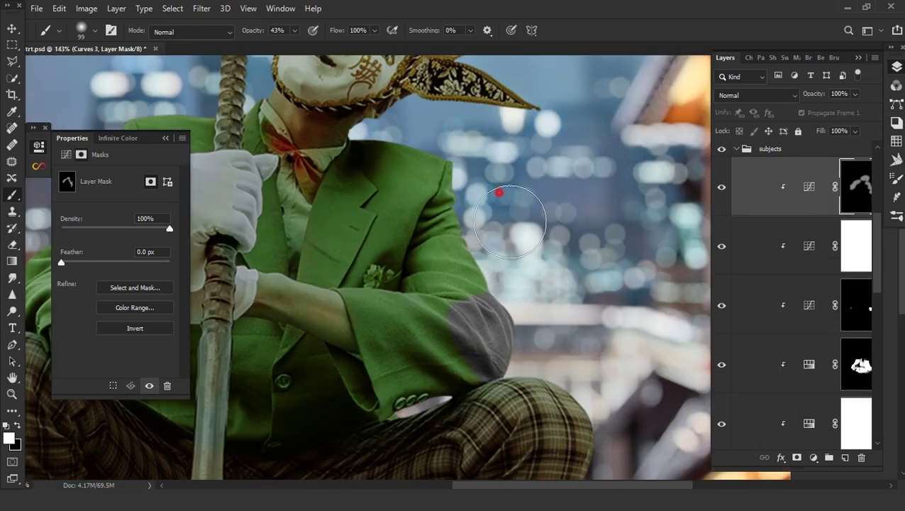
scroll(489, 322, down, 3)
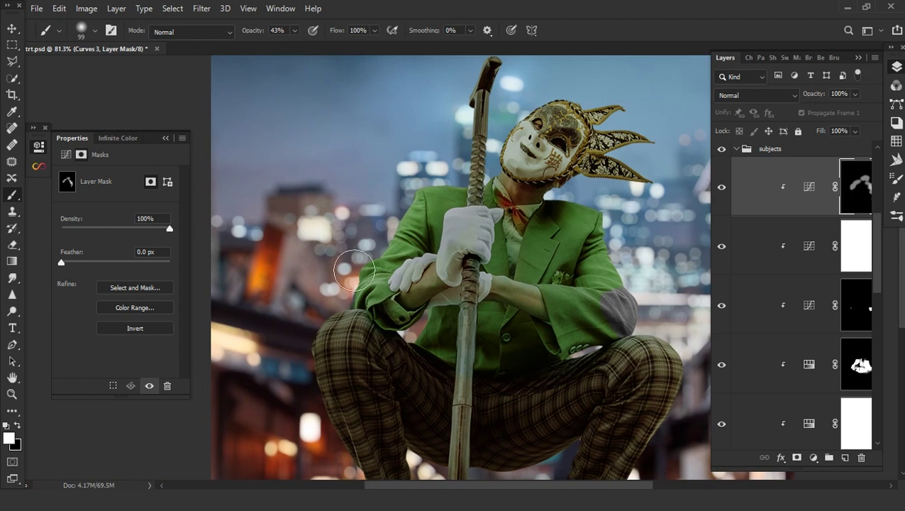
Paint the Curves 3 brightening over the cane top, glove, arm and lower legs
mouse_move(486, 80)
mouse_down()
mouse_move(449, 241)
mouse_move(360, 305)
mouse_up()
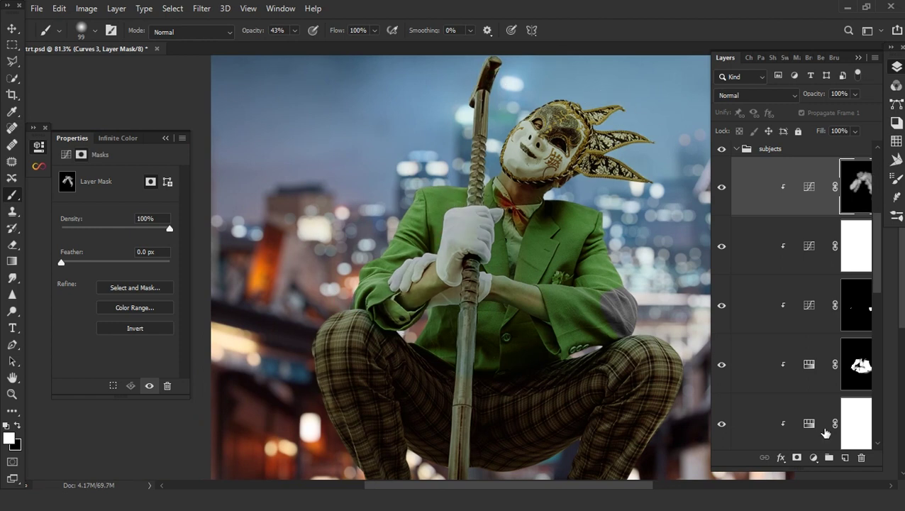
drag(668, 338, 627, 260)
drag(585, 376, 510, 328)
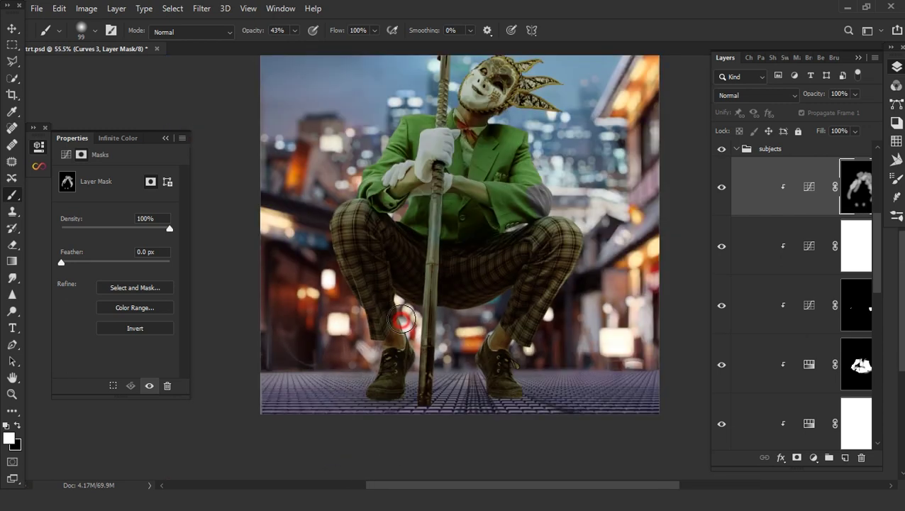
scroll(486, 328, up, 2)
mouse_move(405, 347)
mouse_down()
mouse_move(486, 328)
mouse_move(476, 323)
mouse_move(476, 331)
mouse_up()
scroll(476, 323, down, 3)
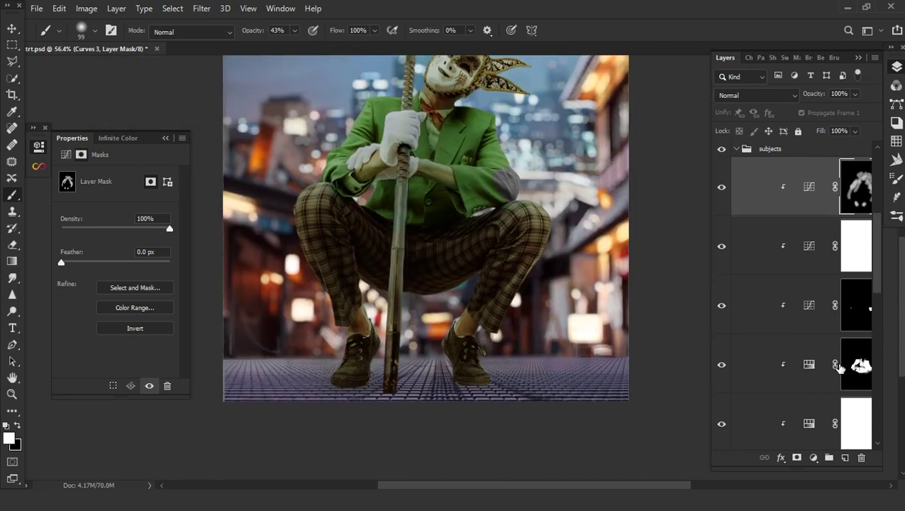
scroll(839, 367, down, 5)
scroll(840, 320, down, 3)
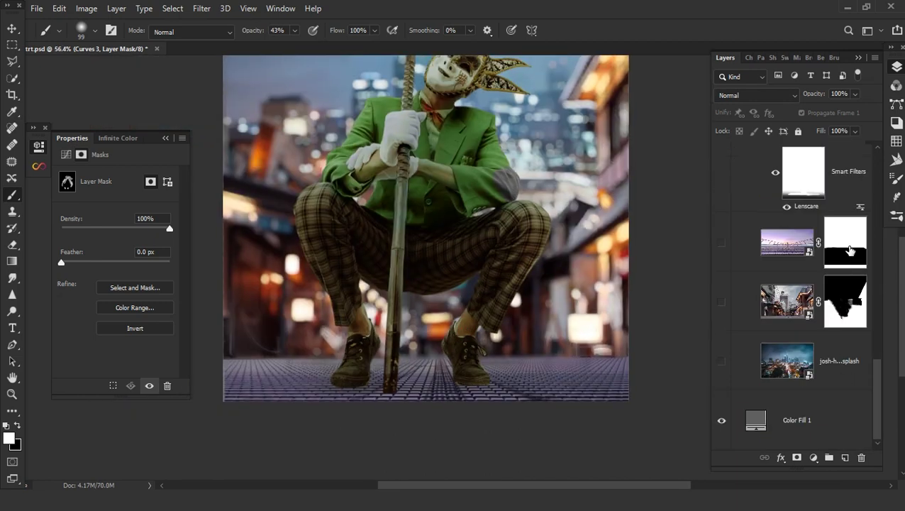
Select the street photo's Lenscare filter mask, inspect the feet, and collapse the subjects group
click(792, 170)
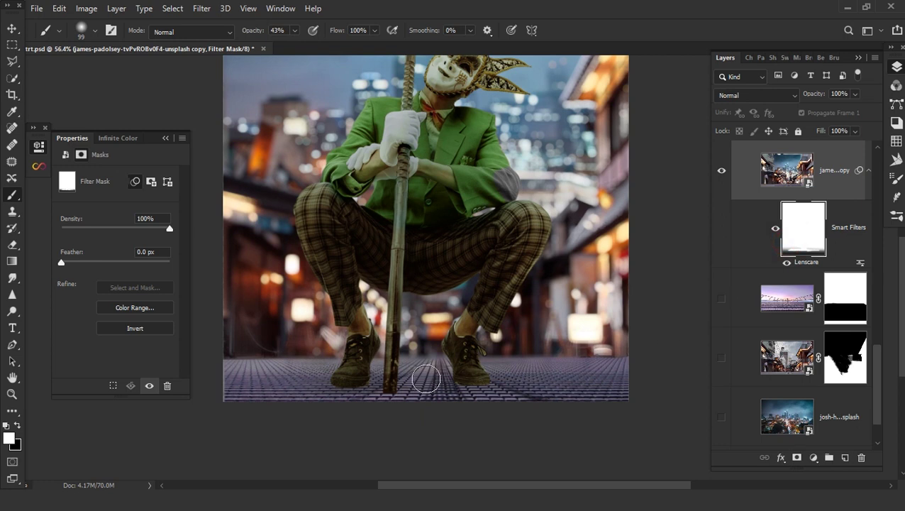
scroll(425, 379, up, 4)
scroll(404, 353, up, 2)
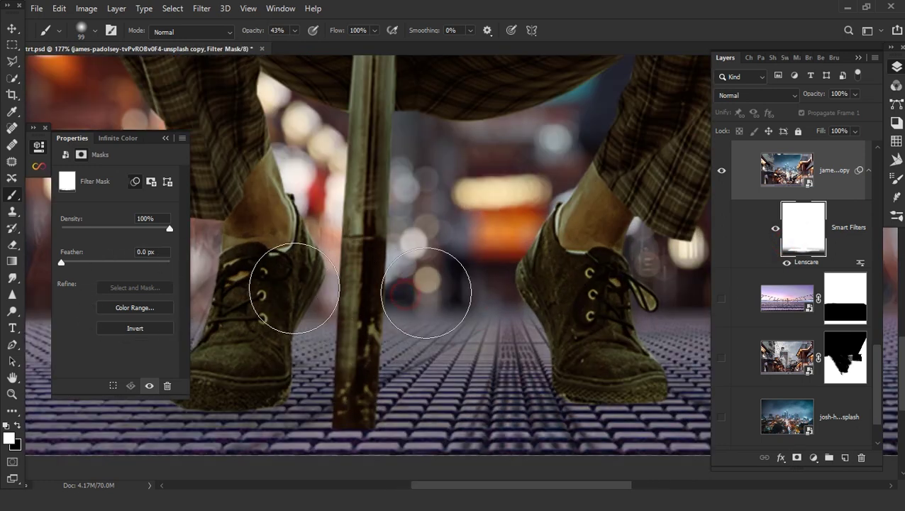
scroll(426, 292, down, 3)
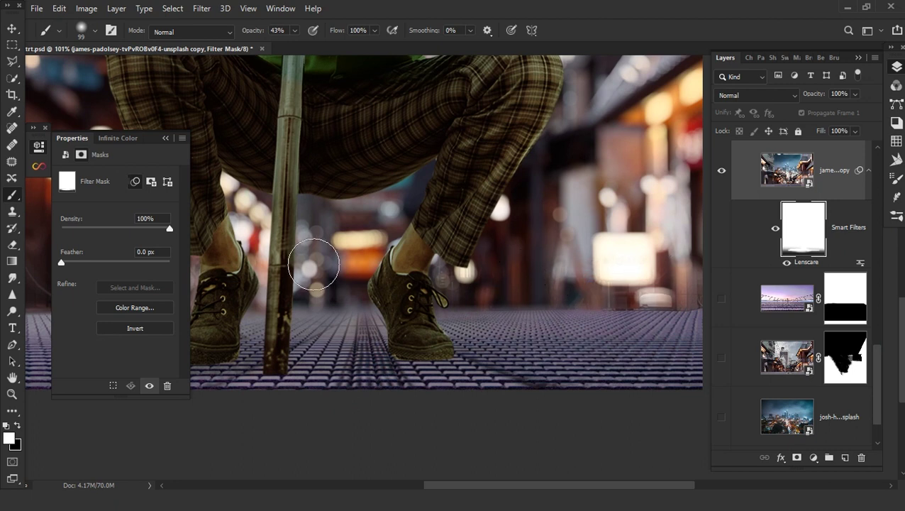
scroll(313, 265, down, 2)
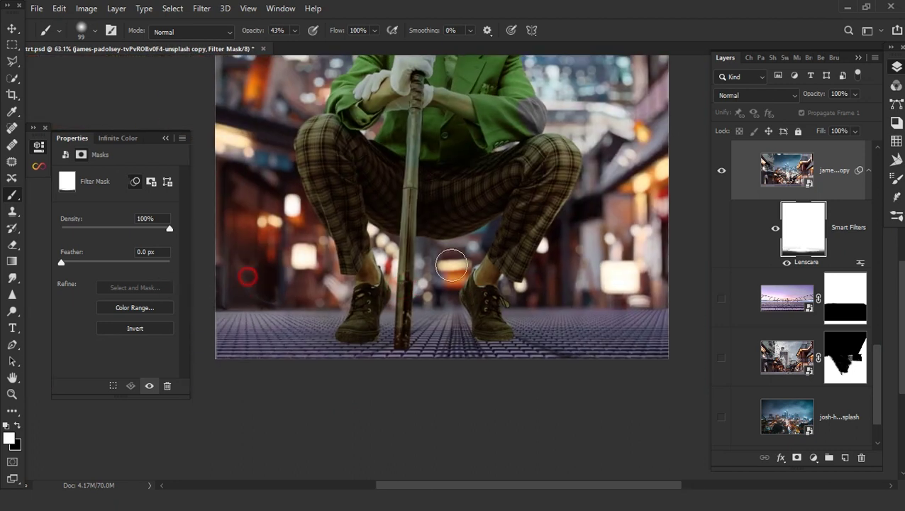
scroll(452, 265, down, 2)
scroll(779, 323, up, 2)
scroll(816, 319, up, 3)
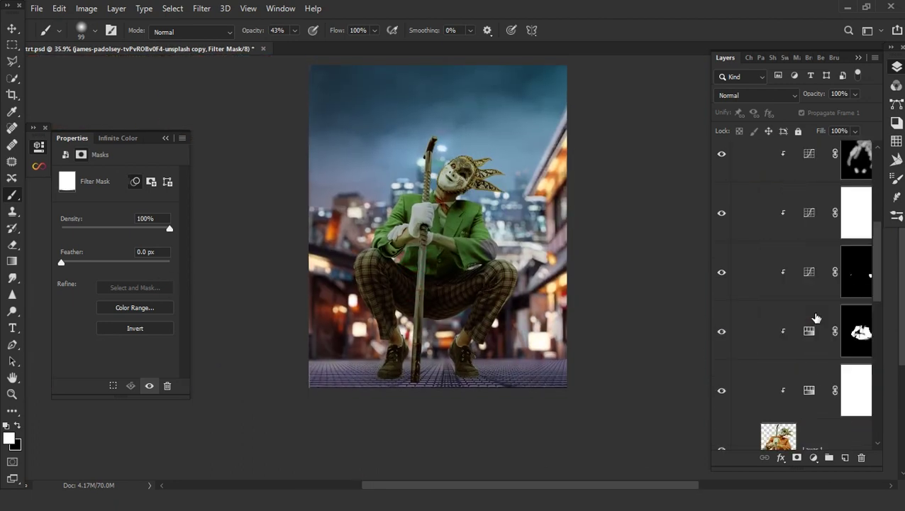
scroll(816, 318, up, 4)
click(737, 389)
Show the coca_cola layer, rotate it sideways, and shrink it to 386 × 214 px beside the foot
click(809, 229)
click(722, 230)
click(11, 29)
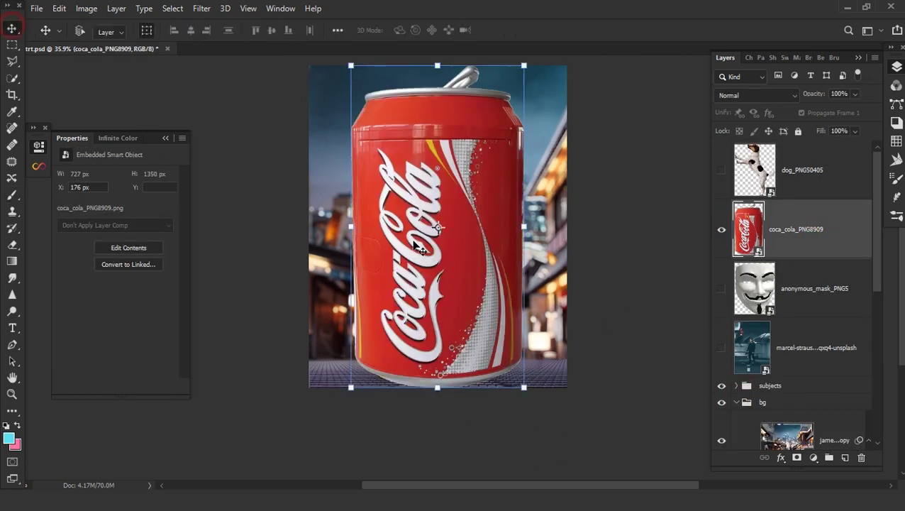
drag(526, 226, 505, 244)
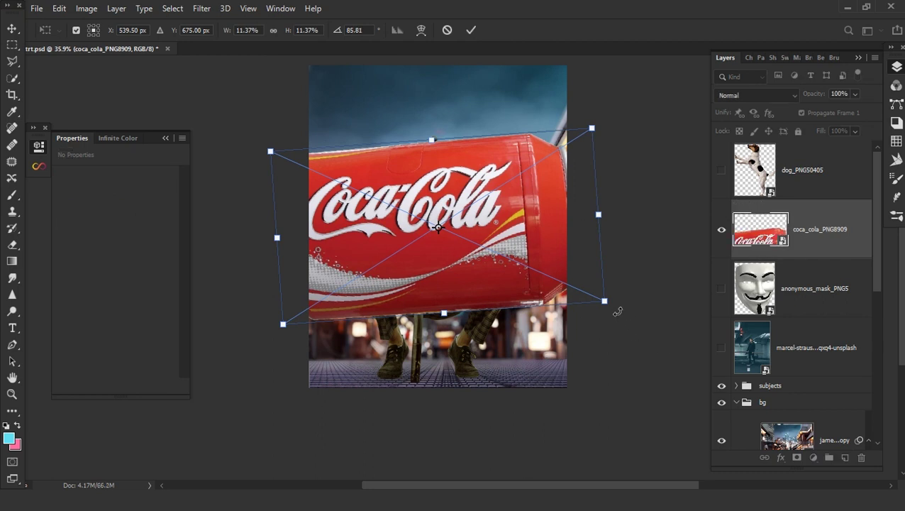
mouse_move(450, 220)
mouse_down()
mouse_move(490, 392)
mouse_move(429, 371)
mouse_move(368, 377)
mouse_up()
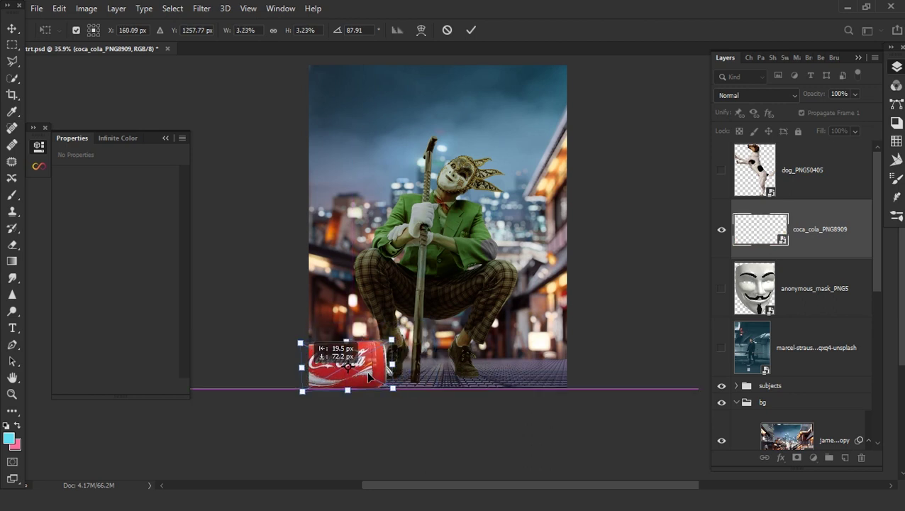
scroll(367, 370, up, 3)
key(Return)
Keep a coca_cola copy below the original, rasterize the original can, and start Liquify
scroll(366, 371, up, 3)
right_click(815, 248)
key(Escape)
drag(759, 228, 743, 287)
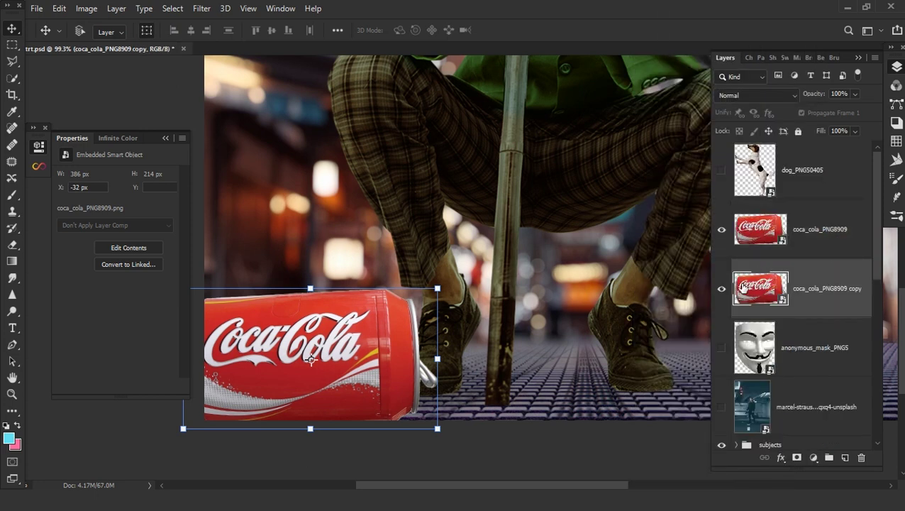
right_click(829, 248)
click(684, 239)
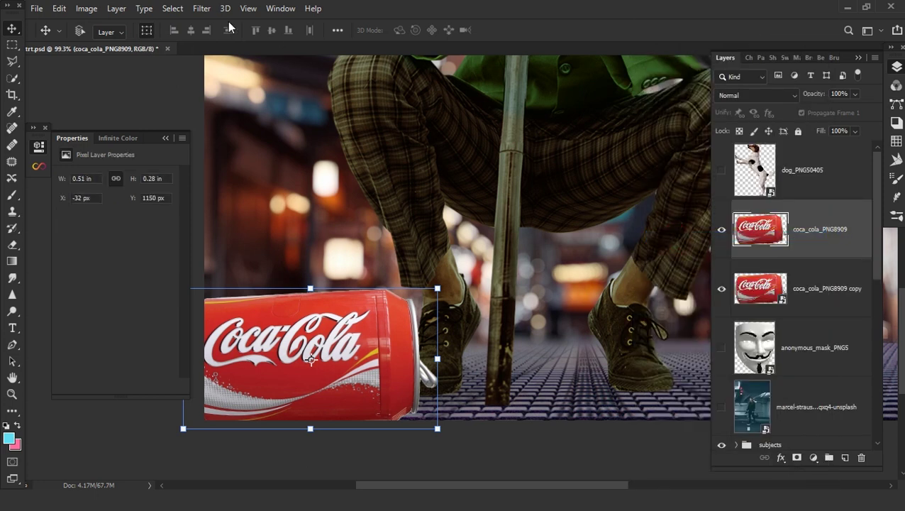
click(204, 8)
click(64, 108)
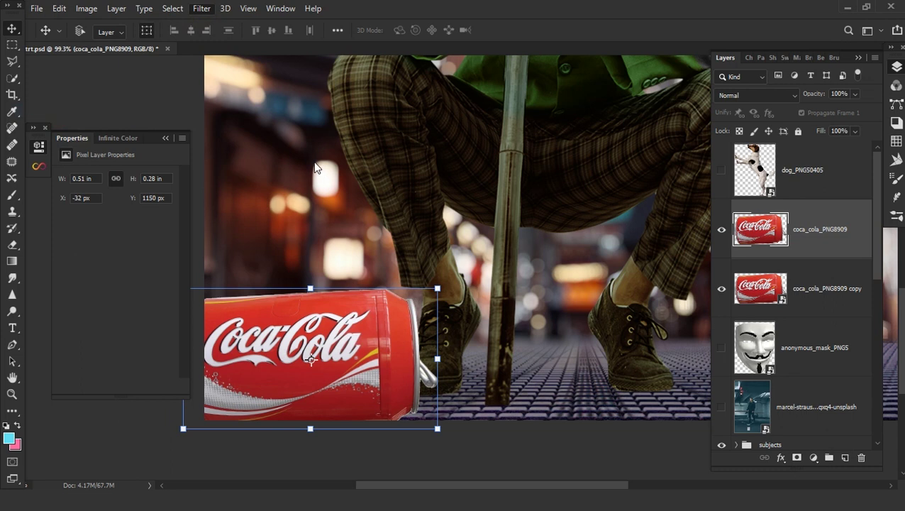
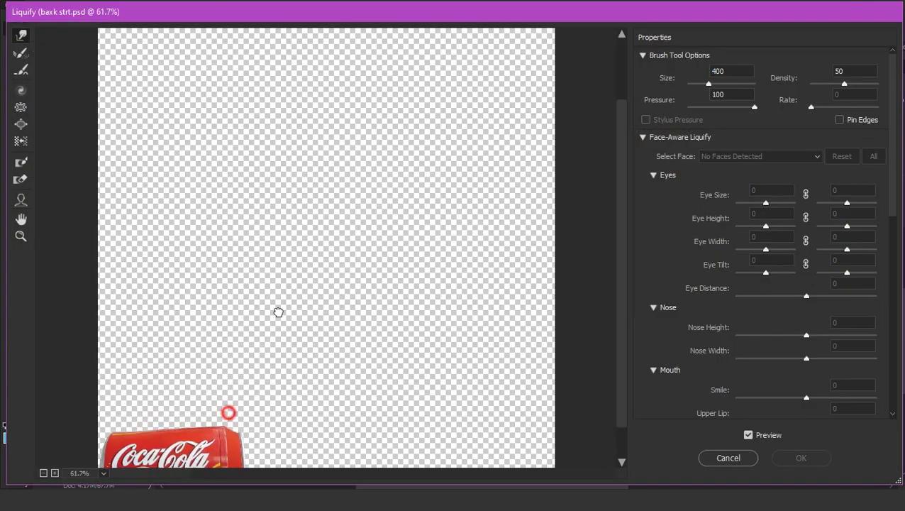
Shrink the Forward Warp brush to 175 and crumple the Coca-Cola can's top edge
key(bracketleft)
key(bracketleft)
key(bracketleft)
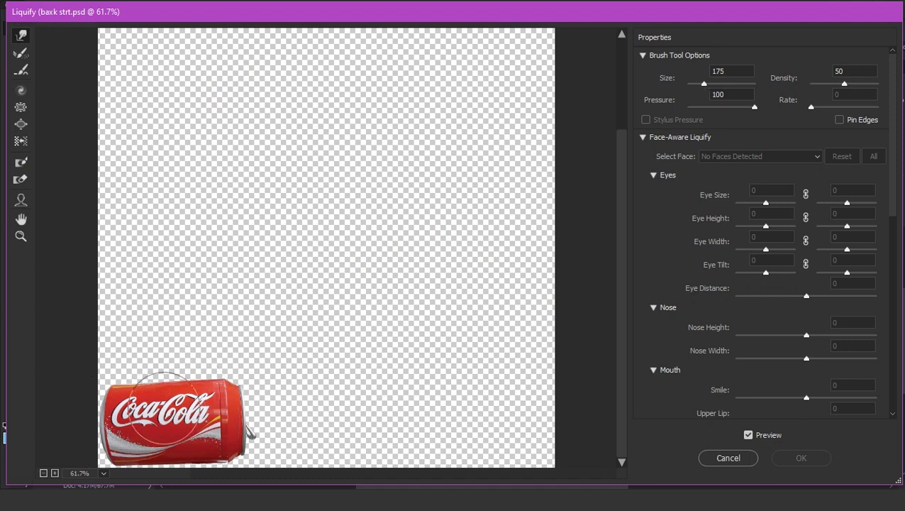
mouse_move(165, 411)
mouse_down()
mouse_move(177, 389)
mouse_move(180, 428)
mouse_move(150, 384)
mouse_move(178, 418)
mouse_up()
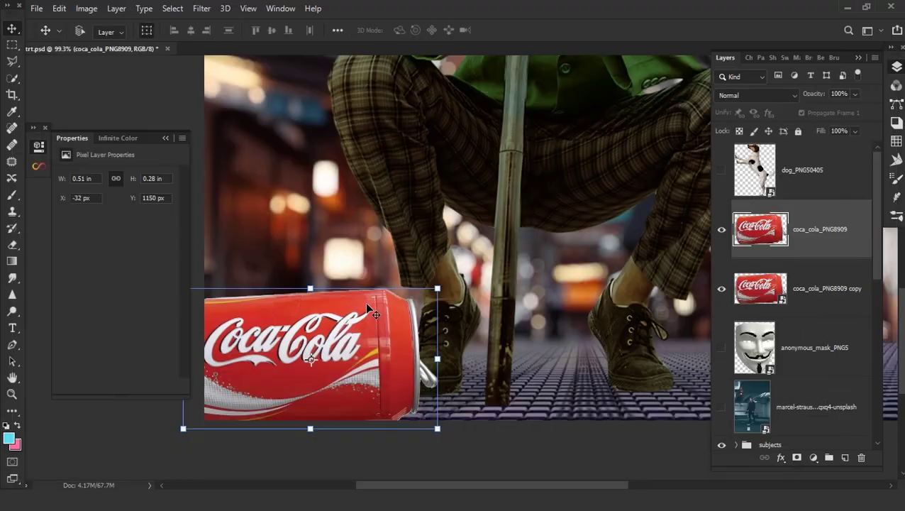
Save, hide the duplicate can layer, and group both can layers as cb
key(ctrl+s)
scroll(429, 307, down, 5)
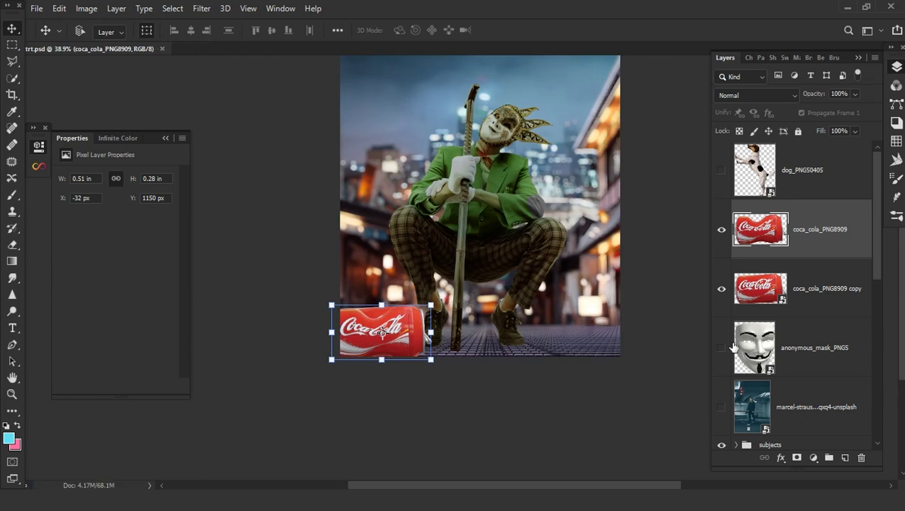
click(828, 305)
click(722, 289)
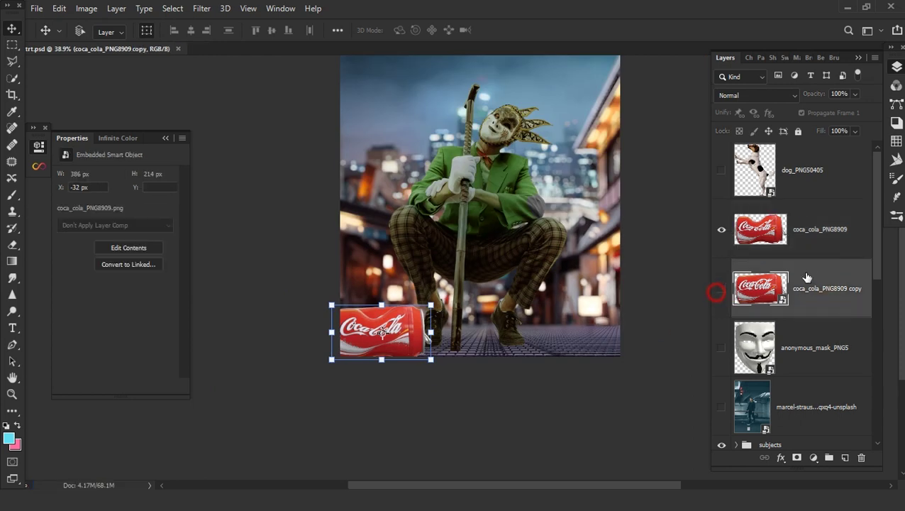
shift+click(827, 242)
key(ctrl+g)
text(cb)
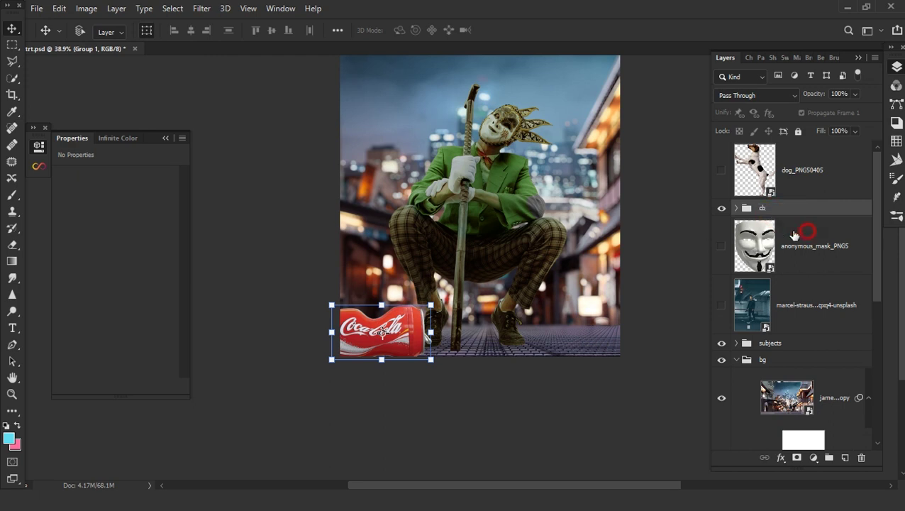
text(cb)
click(795, 235)
click(799, 241)
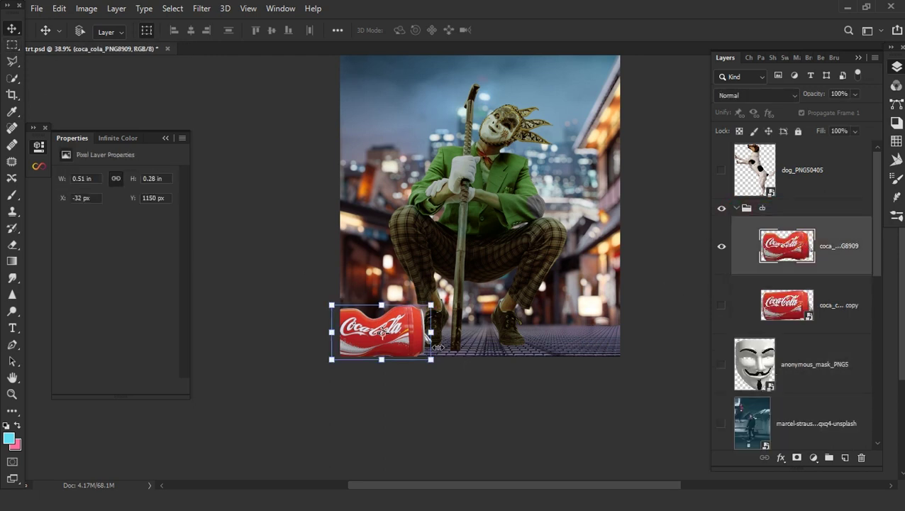
Duplicate the can to the right, flip it horizontally, enlarge it, and place it in the foreground
key(ctrl)
drag(439, 350, 602, 358)
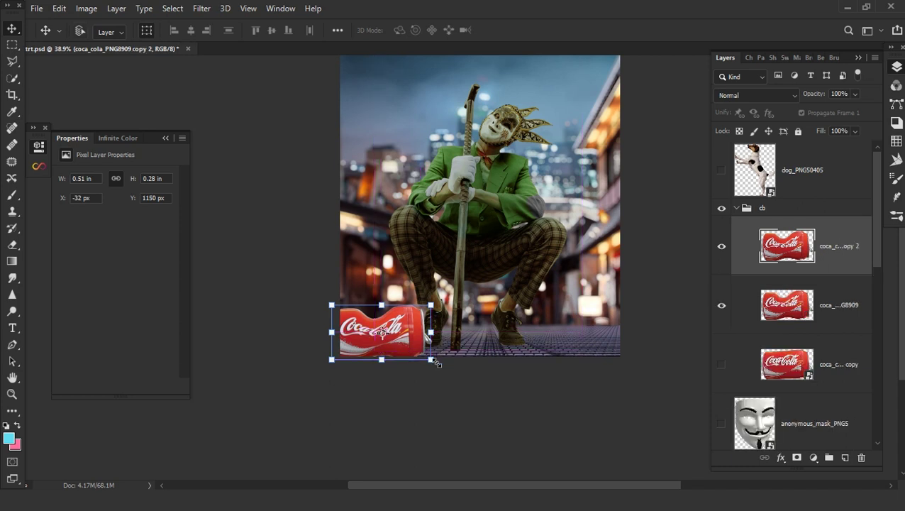
key(ctrl+t)
right_click(572, 348)
click(465, 313)
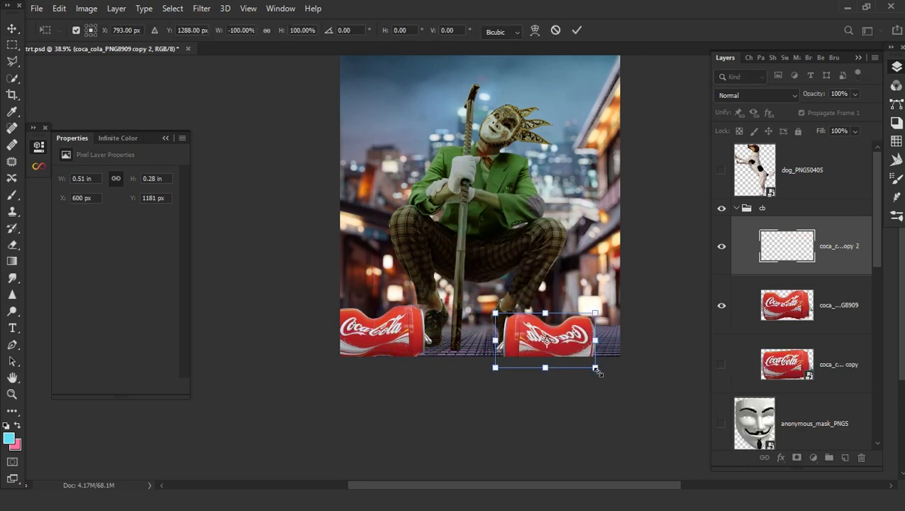
drag(594, 367, 784, 472)
drag(622, 414, 637, 399)
key(Return)
scroll(513, 316, up, 2)
click(202, 8)
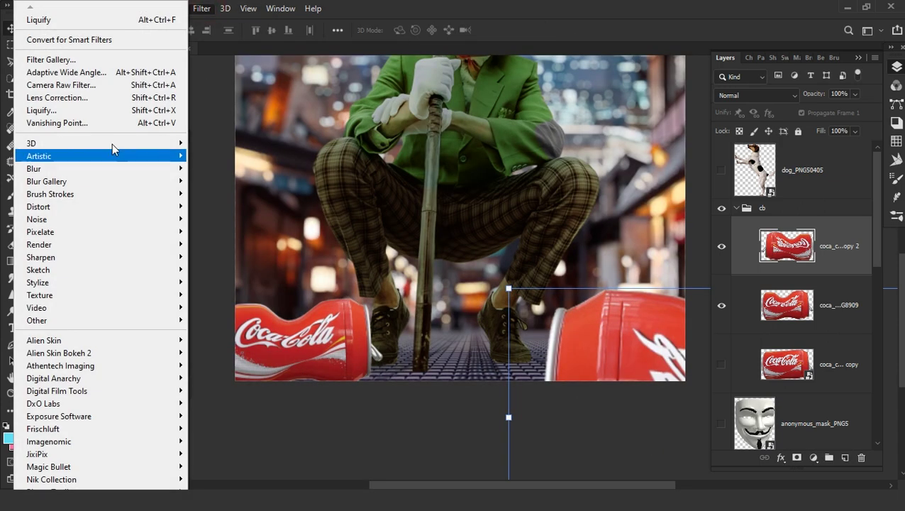
Convert both Coca-Cola can layers into smart objects
right_click(829, 243)
click(688, 184)
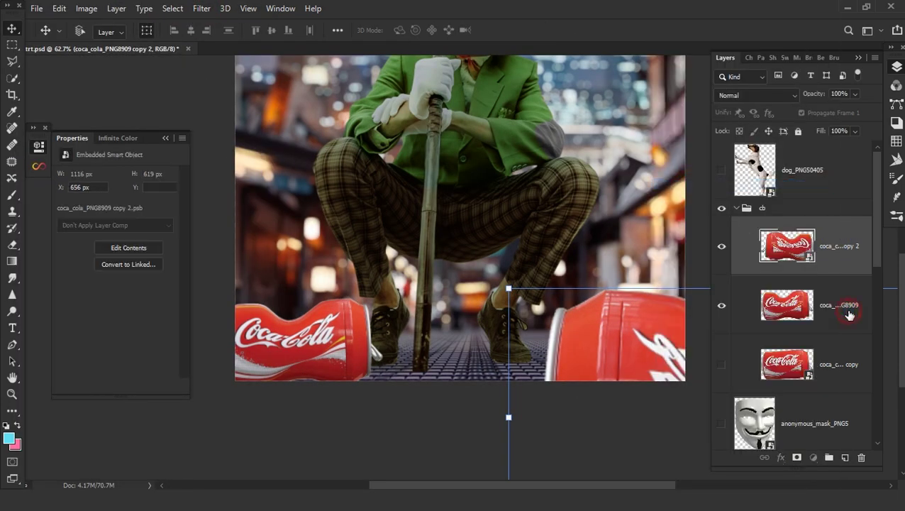
right_click(837, 307)
click(710, 125)
Apply a slight 1.5-pixel Gaussian Blur to the left can
click(201, 10)
click(216, 218)
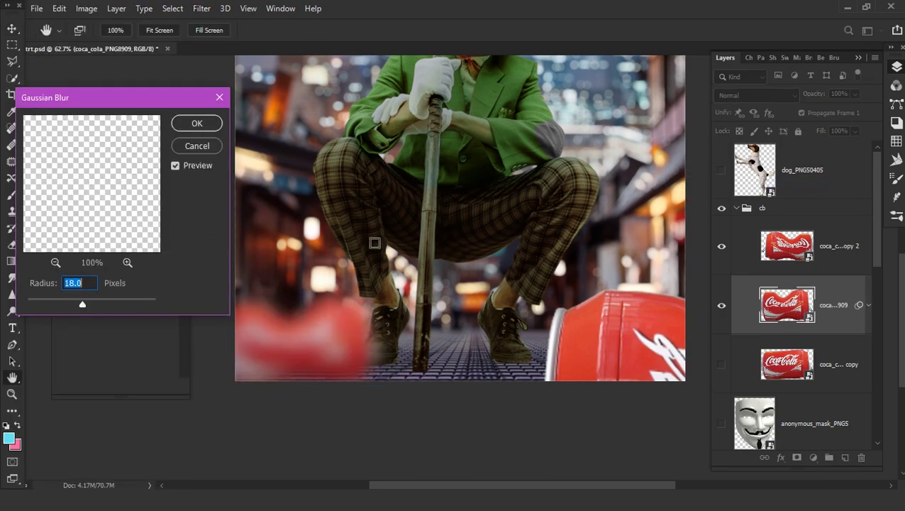
click(38, 304)
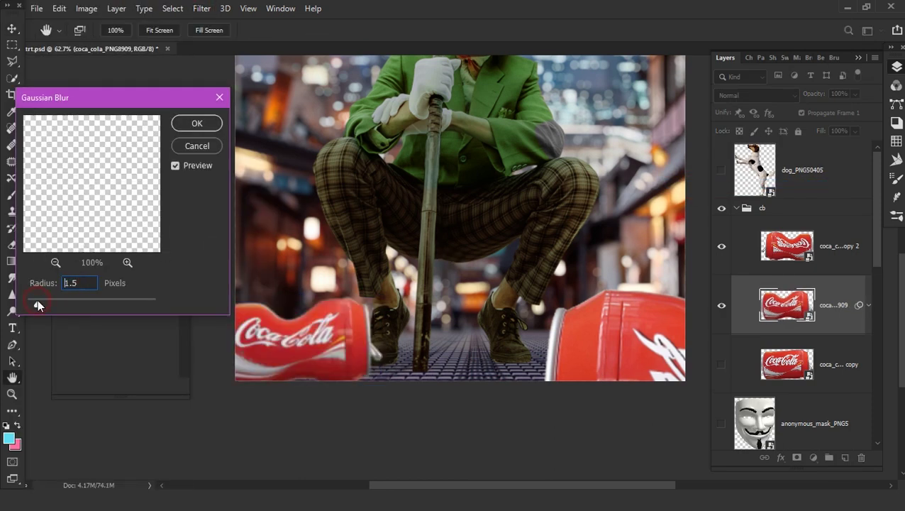
click(843, 250)
Blur the large right can with a 9.8-pixel Gaussian Blur, then collapse and select the cb group
click(202, 8)
mouse_move(34, 168)
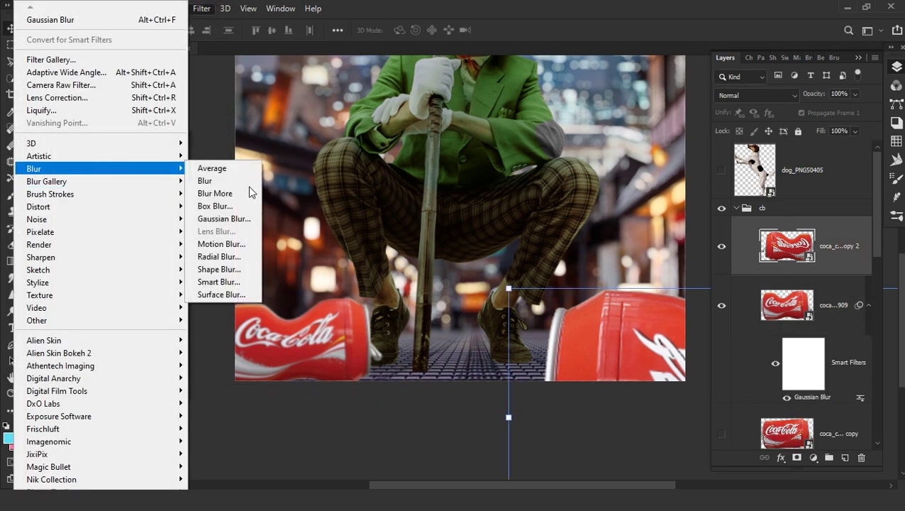
click(219, 216)
click(72, 304)
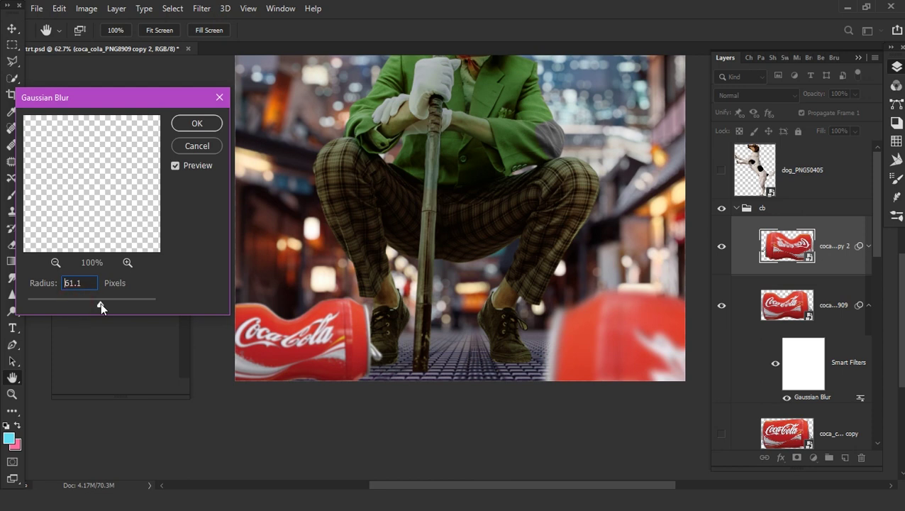
drag(101, 303, 81, 308)
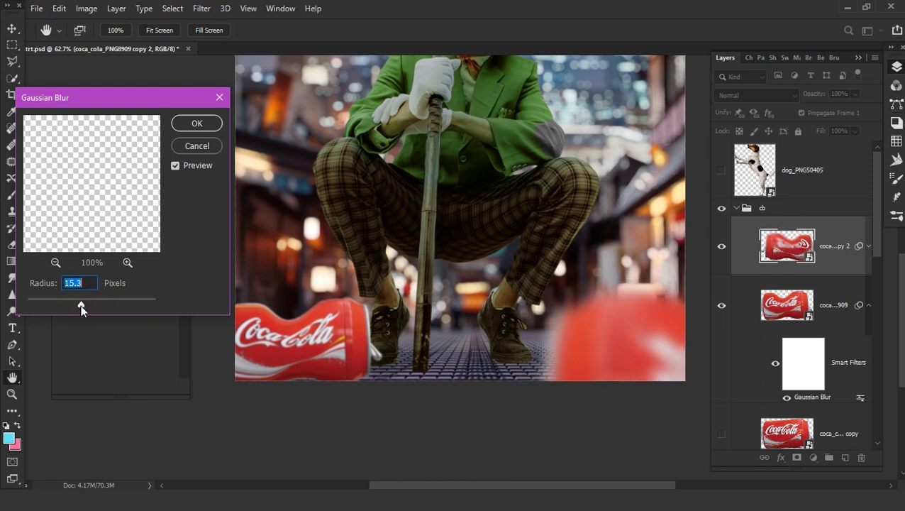
click(198, 124)
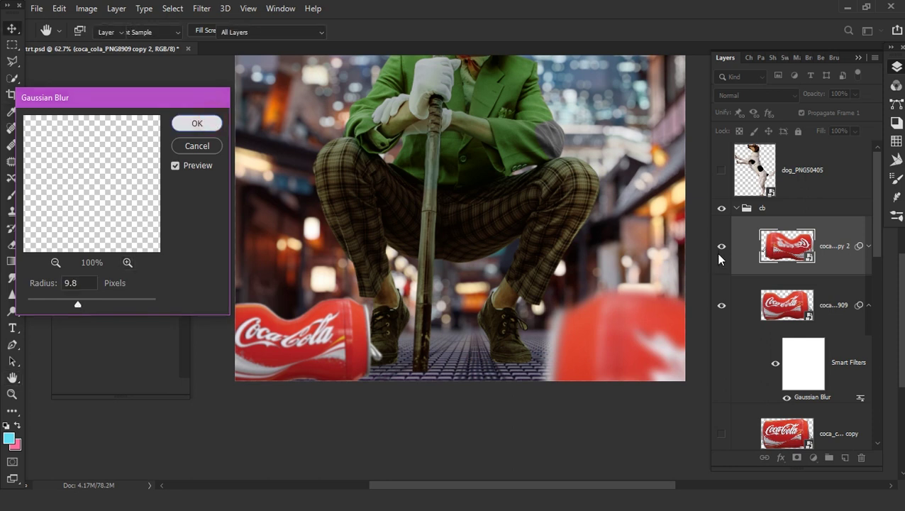
key(v)
drag(804, 261, 804, 210)
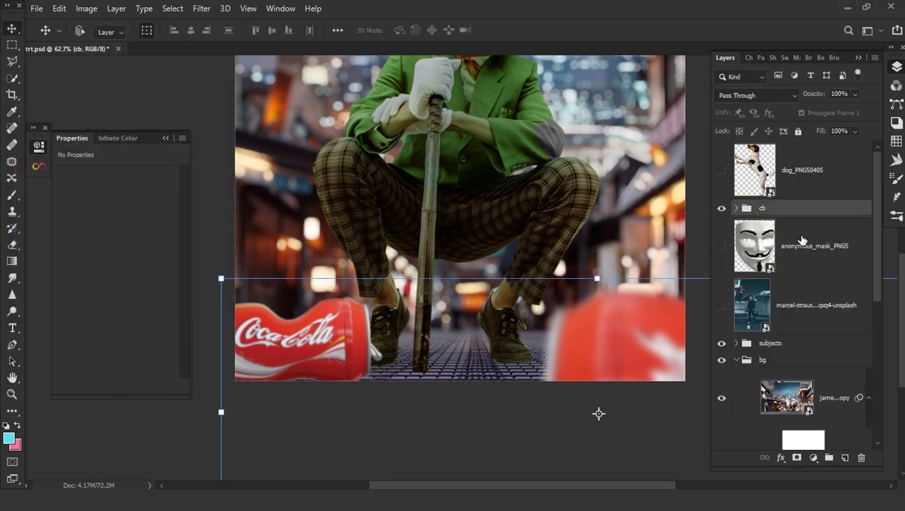
click(804, 211)
Add a Curves adjustment clipped to cb and group it with the cans as coke
click(816, 457)
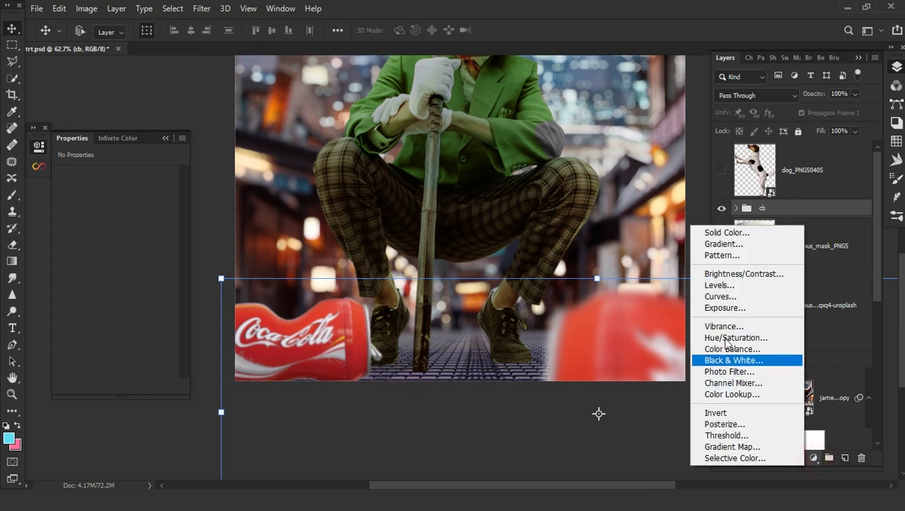
click(738, 295)
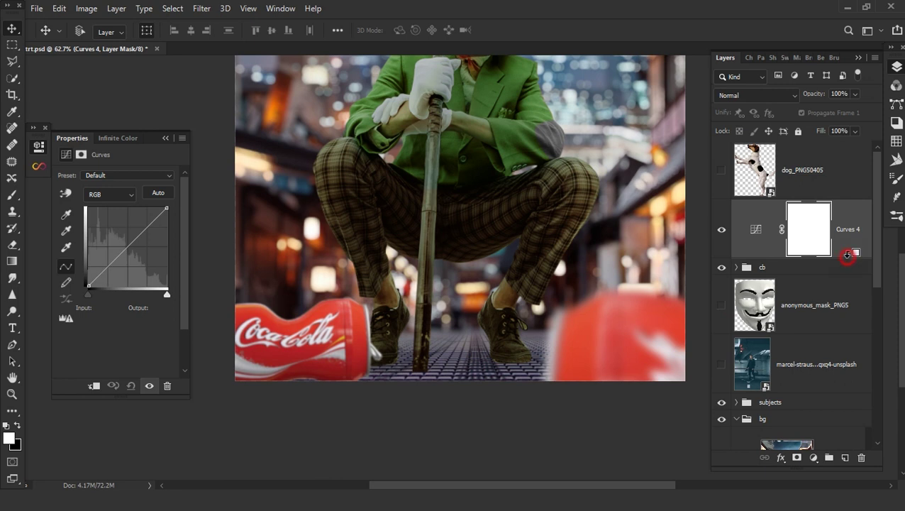
alt+click(841, 260)
click(839, 268)
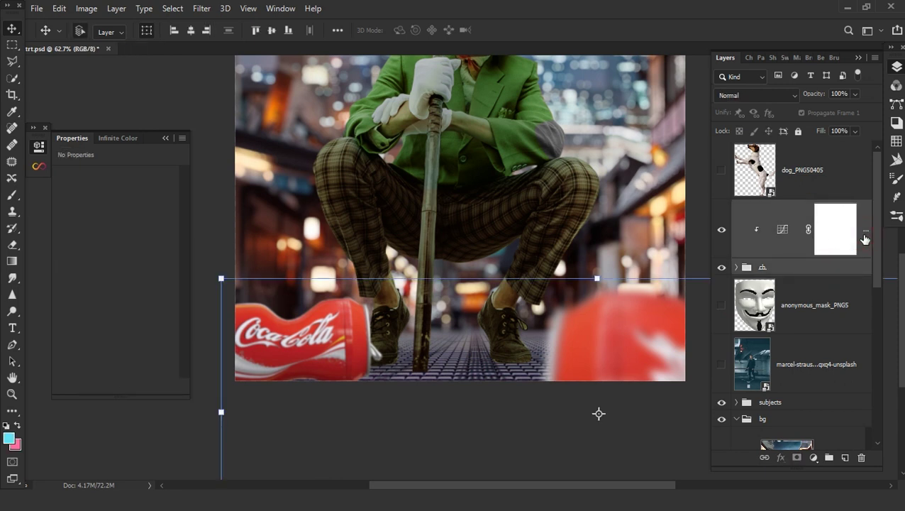
key(ctrl+g)
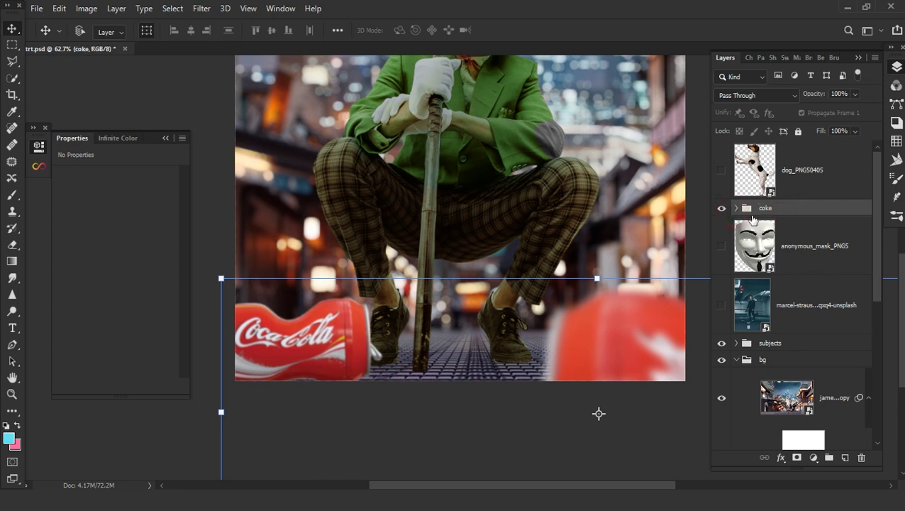
click(737, 209)
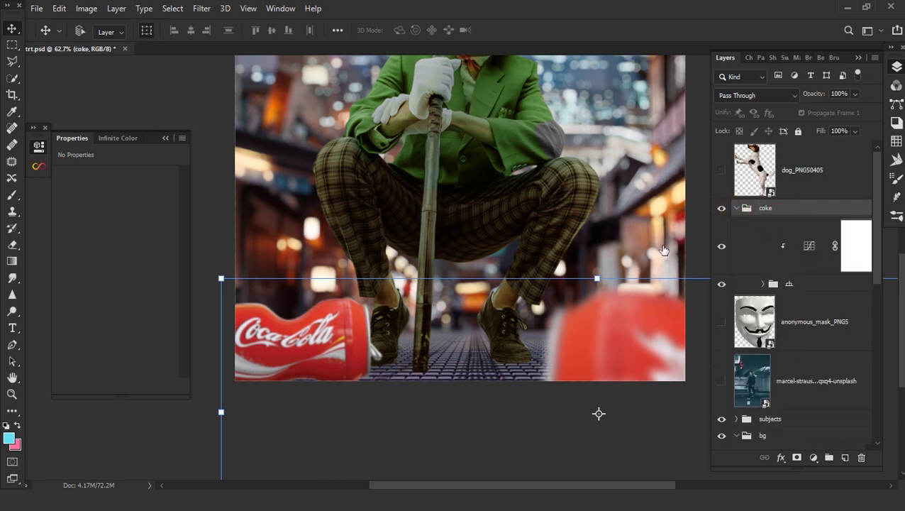
Pull the curve down to darken the cans, then invert its mask to black
click(752, 245)
drag(204, 233, 213, 244)
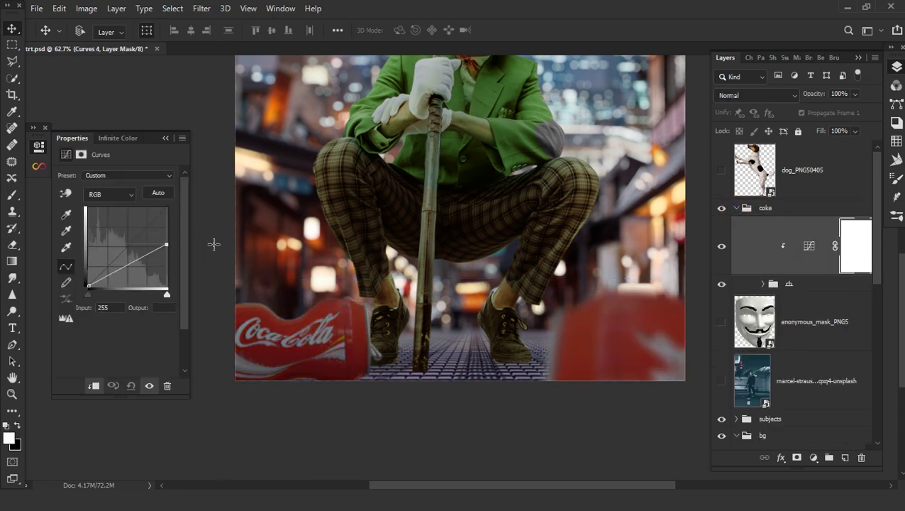
mouse_move(127, 265)
mouse_down()
mouse_move(137, 272)
mouse_move(127, 267)
mouse_up()
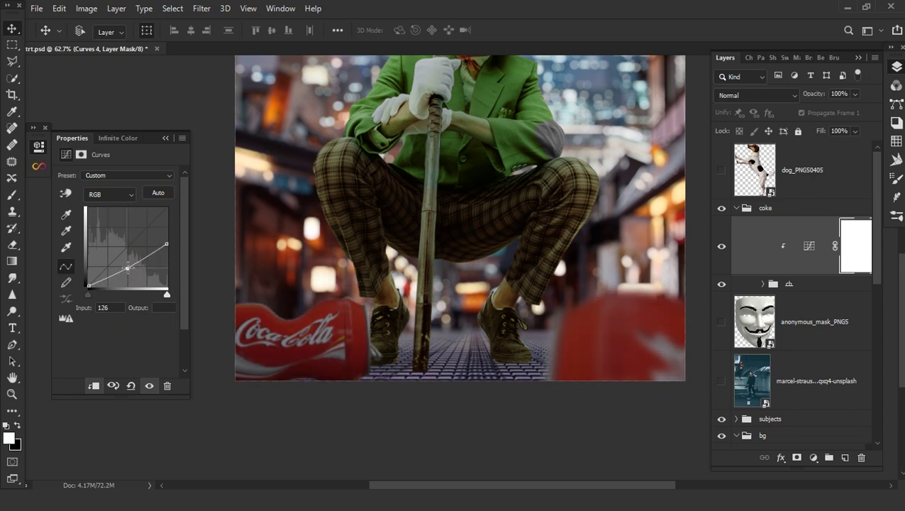
mouse_move(167, 245)
mouse_down()
mouse_move(170, 258)
mouse_move(132, 273)
mouse_move(166, 268)
mouse_move(134, 282)
mouse_up()
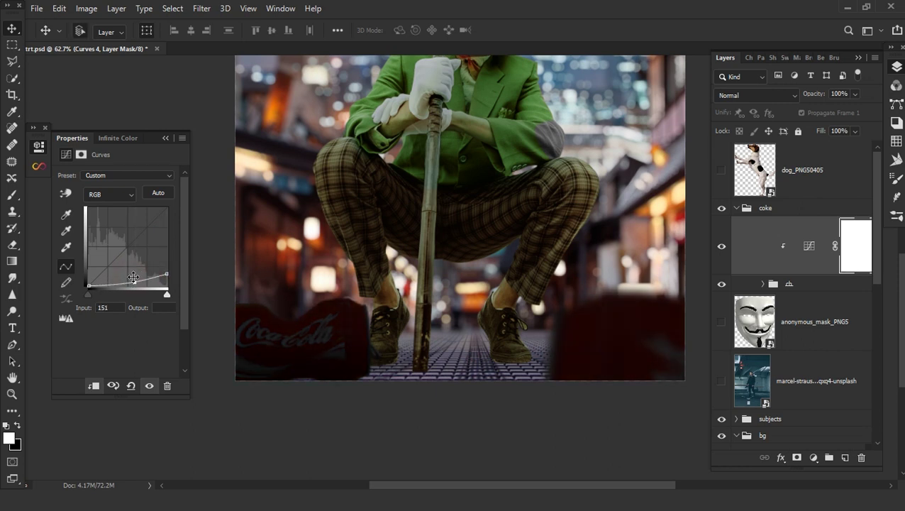
key(ctrl+i)
key(b)
right_click(343, 263)
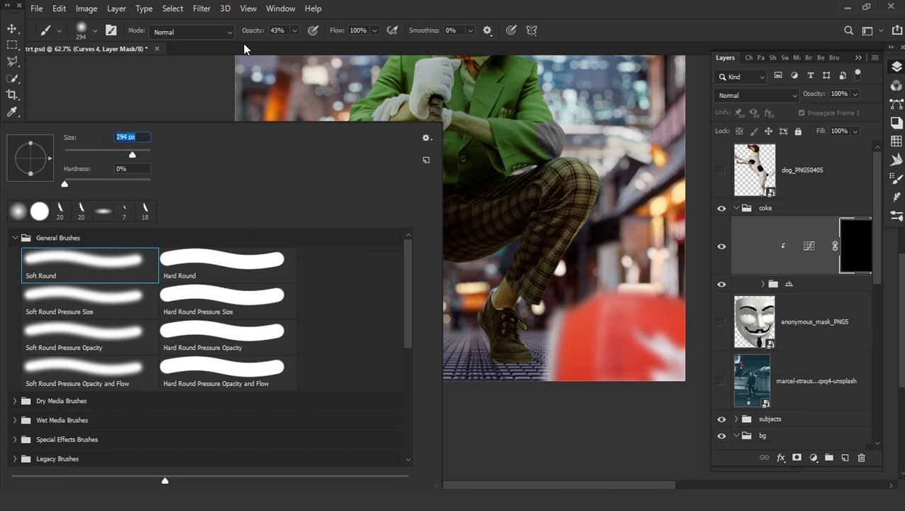
Paint the darkening onto both cans through the curves mask at 18% brush opacity
key(Return)
key(1)
key(8)
key(ctrl+0)
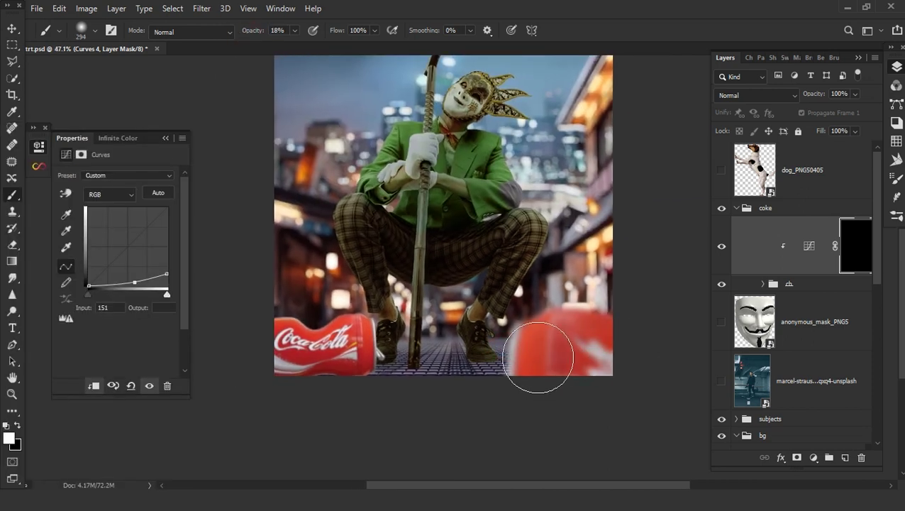
alt+scroll(603, 360, up, 5)
mouse_move(603, 360)
mouse_down()
mouse_move(428, 340)
mouse_move(522, 372)
mouse_move(608, 305)
mouse_move(412, 369)
mouse_move(602, 305)
mouse_up()
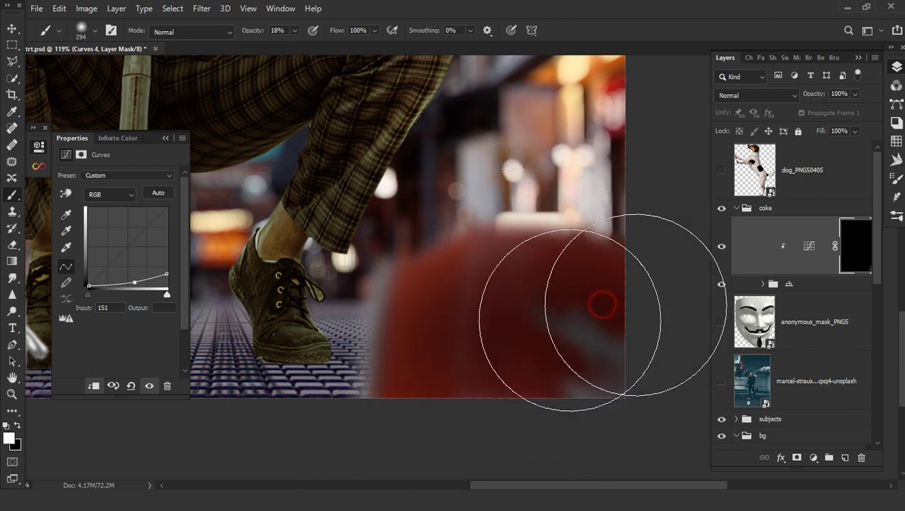
alt+scroll(603, 306, down, 3)
mouse_move(400, 354)
mouse_down()
mouse_move(334, 362)
mouse_move(410, 357)
mouse_move(384, 357)
mouse_move(408, 380)
mouse_move(452, 359)
mouse_up()
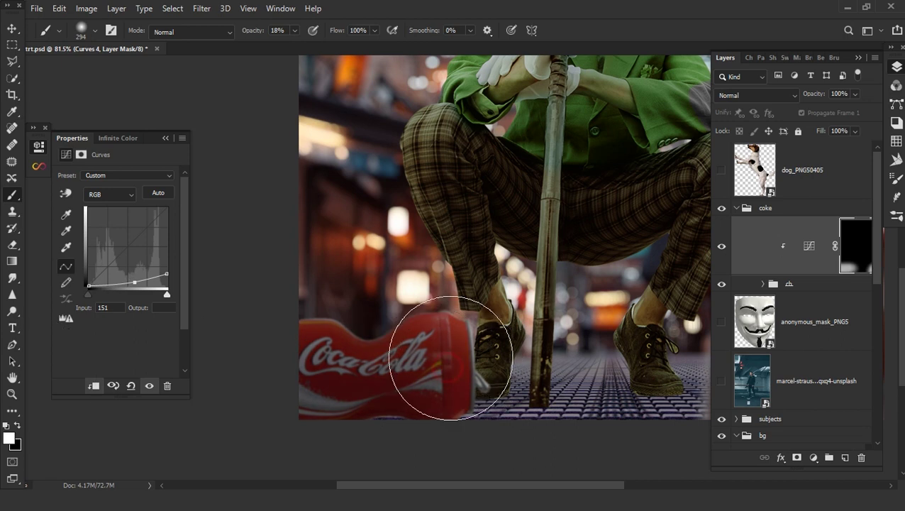
alt+scroll(452, 358, down, 4)
Add a clipped layer, brush a sampled dark shadow along a can's lower edge, and set Multiply
click(847, 458)
alt+click(832, 276)
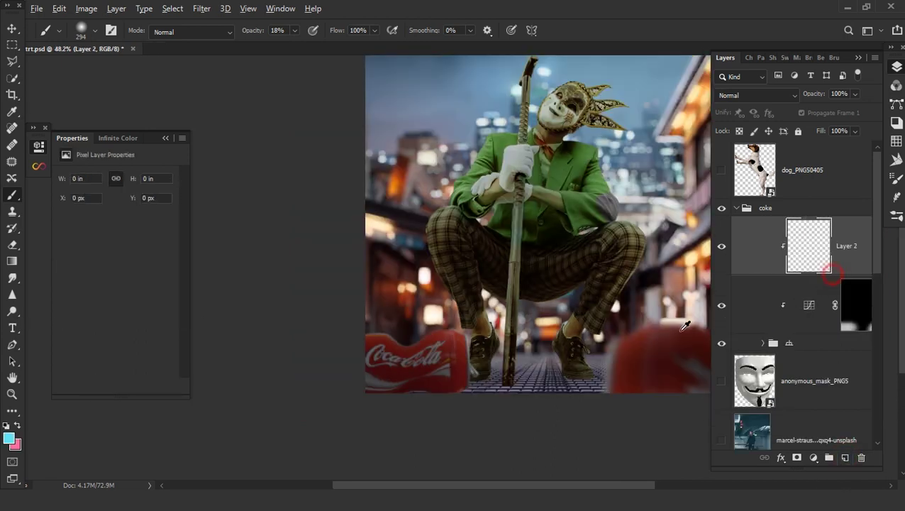
alt+scroll(440, 398, up, 3)
alt+scroll(409, 208, up, 3)
alt+click(331, 182)
mouse_move(312, 380)
mouse_down()
mouse_move(349, 369)
mouse_move(438, 381)
mouse_move(298, 384)
mouse_move(346, 369)
mouse_move(293, 394)
mouse_up()
click(742, 94)
click(731, 152)
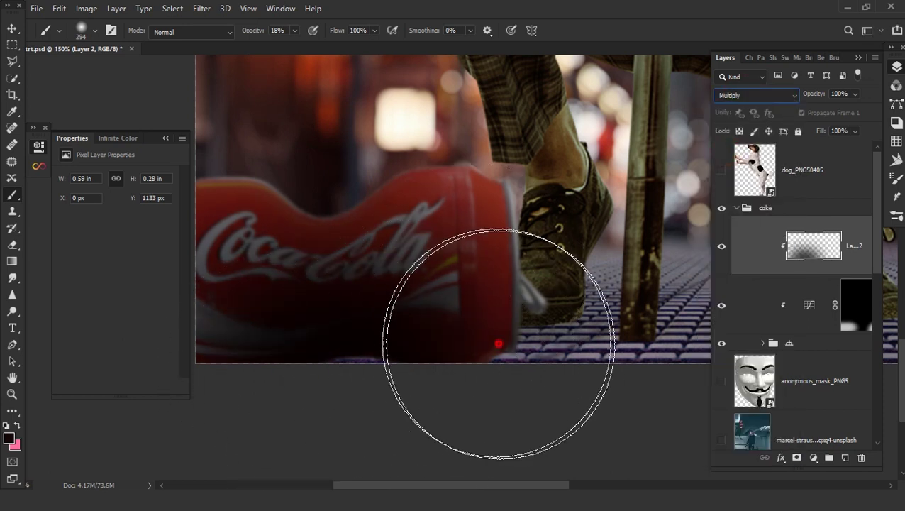
click(495, 383)
Extend the shadow under both cans and lower the shadow layer to 70% opacity
scroll(395, 336, down, 3)
mouse_move(364, 350)
mouse_down()
mouse_move(329, 272)
mouse_move(392, 366)
mouse_move(543, 372)
mouse_up()
scroll(503, 348, down, 4)
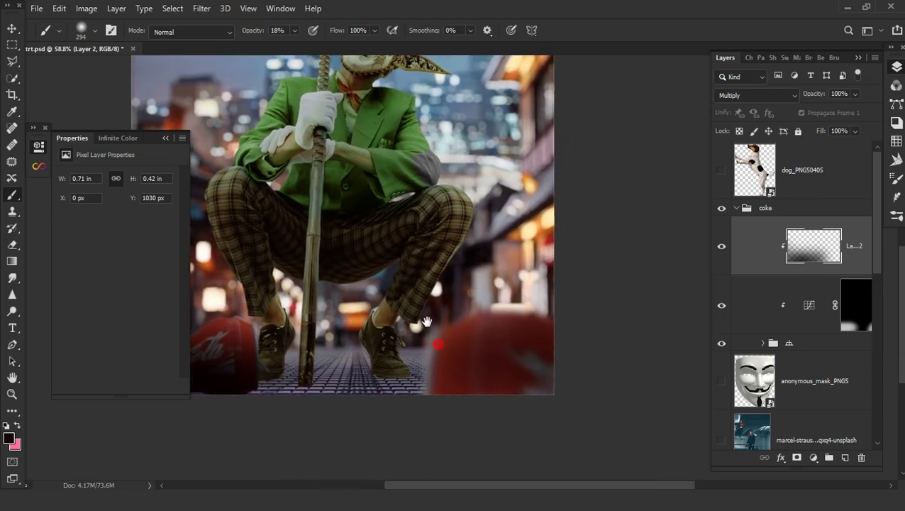
drag(449, 370, 539, 369)
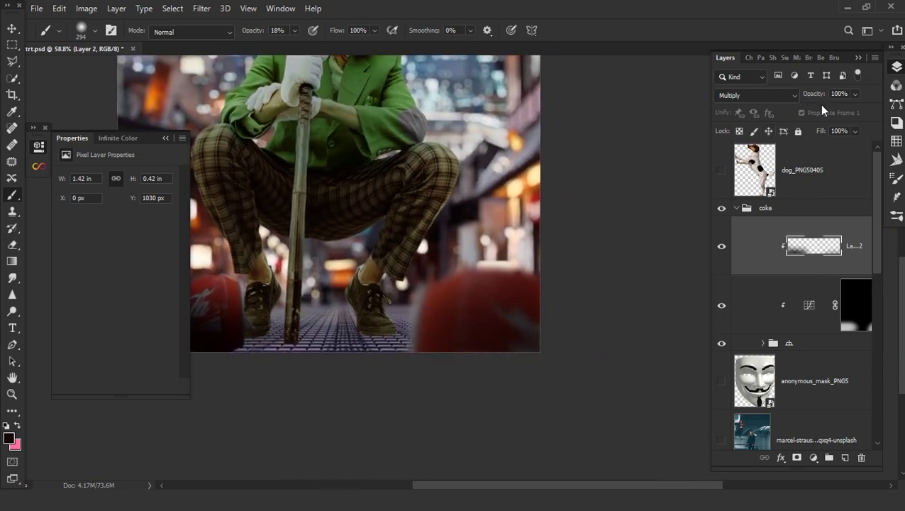
drag(784, 101, 792, 102)
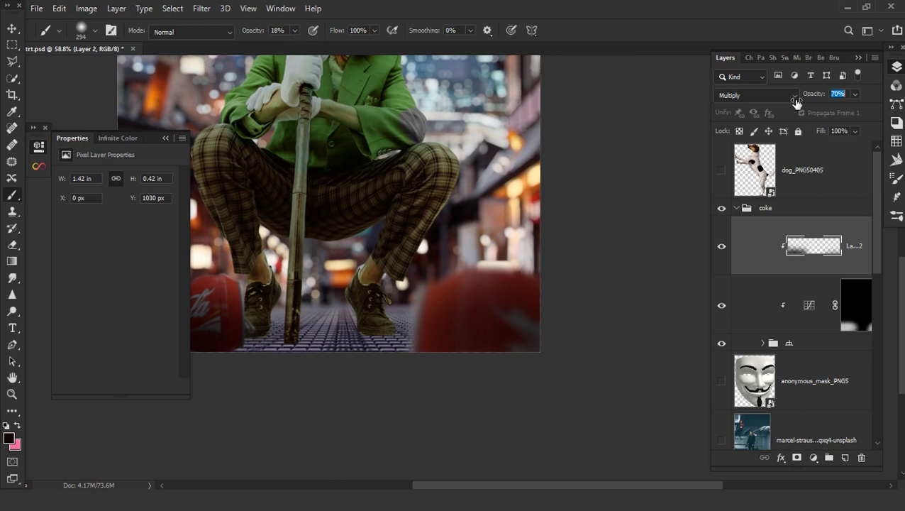
scroll(528, 135, down, 2)
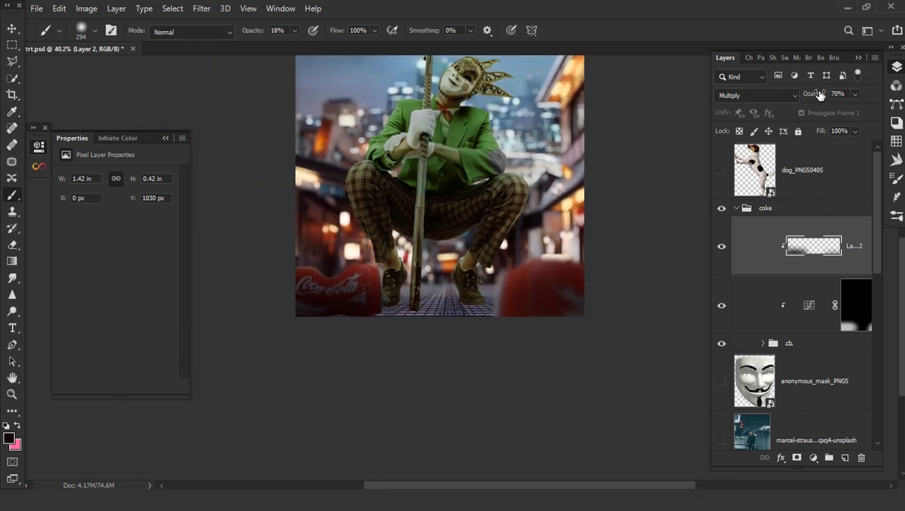
click(845, 459)
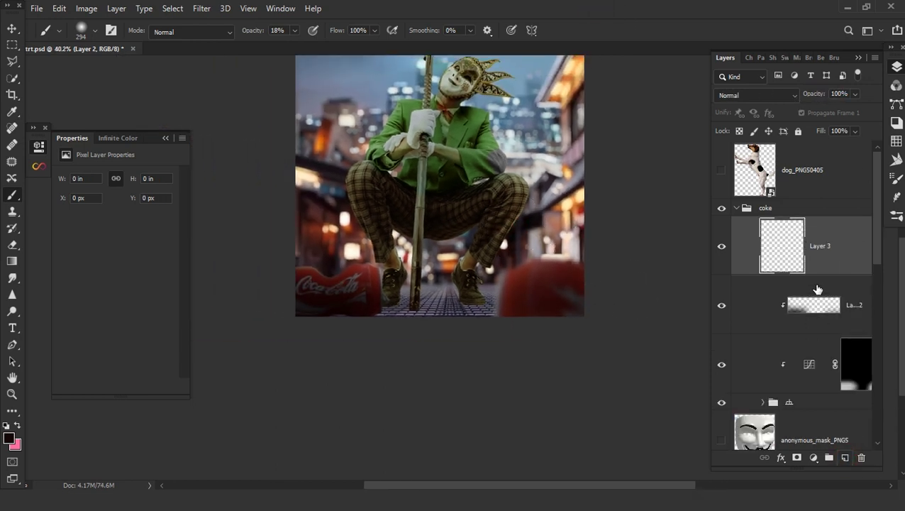
Clip Layer 3 and paint extra shadow along the right can's bottom edge
alt+click(829, 272)
scroll(562, 343, up, 3)
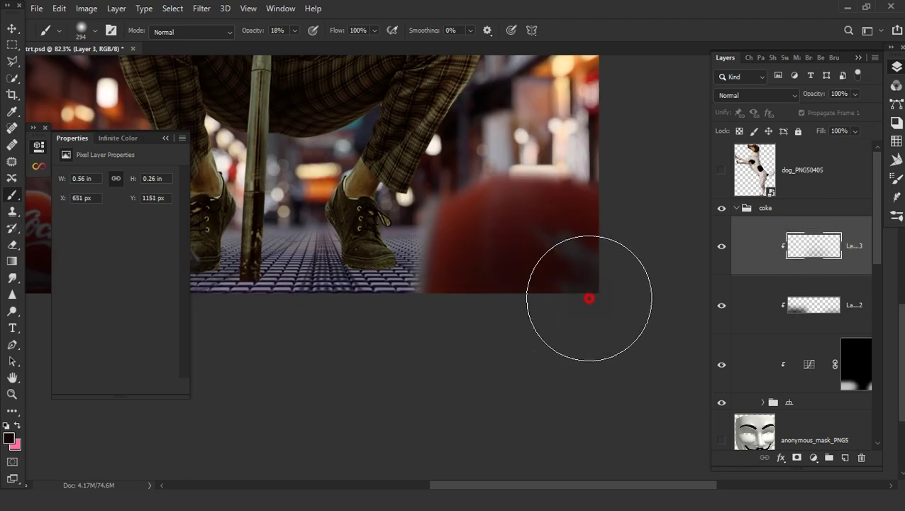
drag(543, 308, 495, 280)
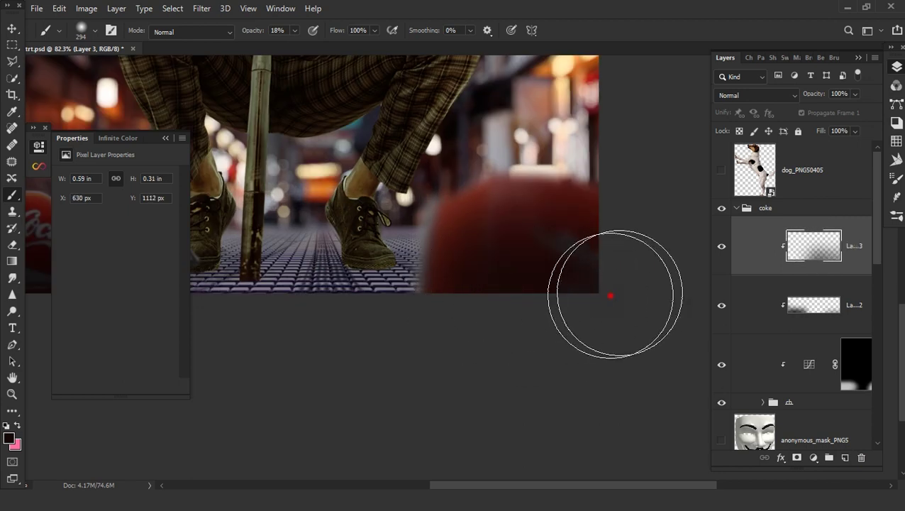
drag(499, 313, 516, 303)
scroll(515, 303, down, 3)
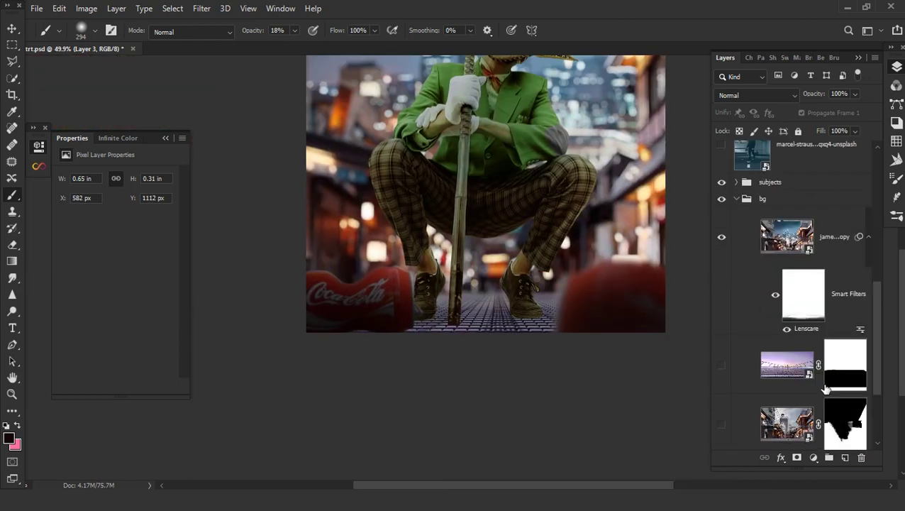
Collapse the coke group, select the marcel-strauss photo layer, and collapse the bg group
click(736, 208)
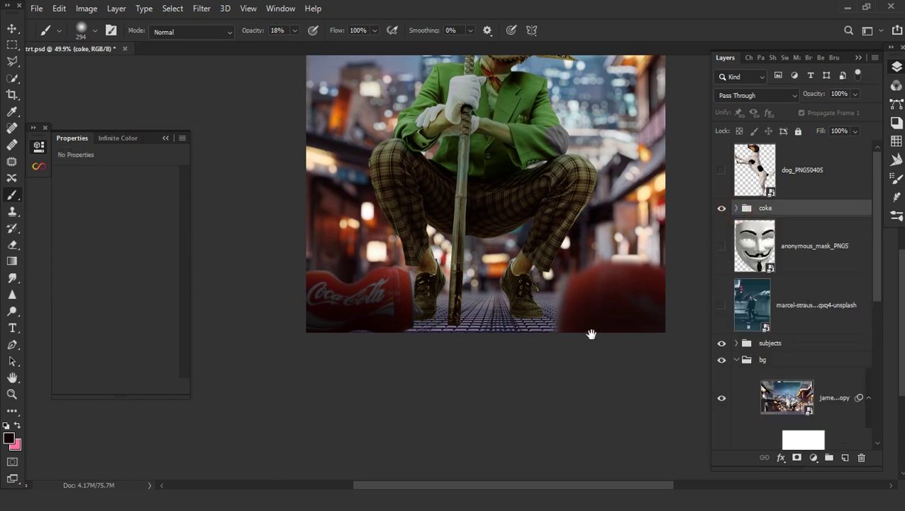
scroll(593, 326, down, 2)
scroll(593, 325, up, 3)
scroll(784, 353, down, 2)
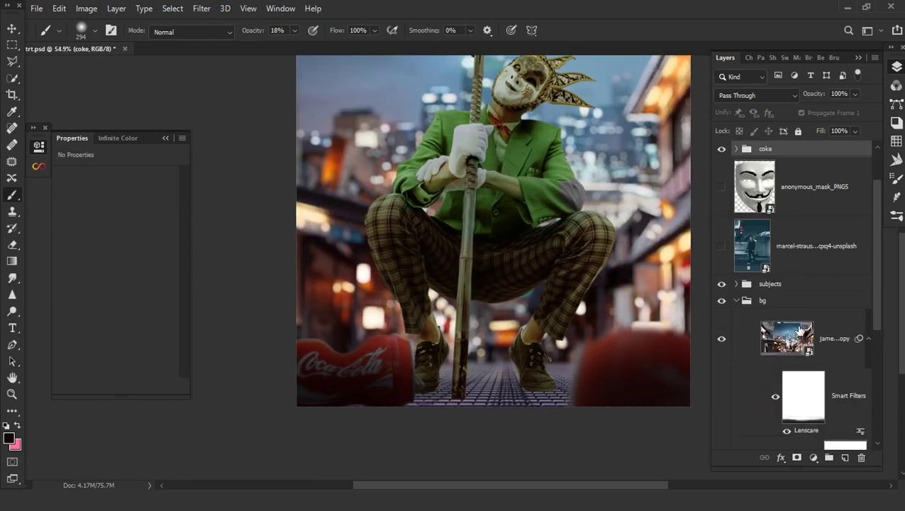
click(786, 253)
scroll(810, 312, up, 1)
scroll(811, 324, down, 1)
scroll(811, 326, down, 3)
scroll(810, 331, up, 4)
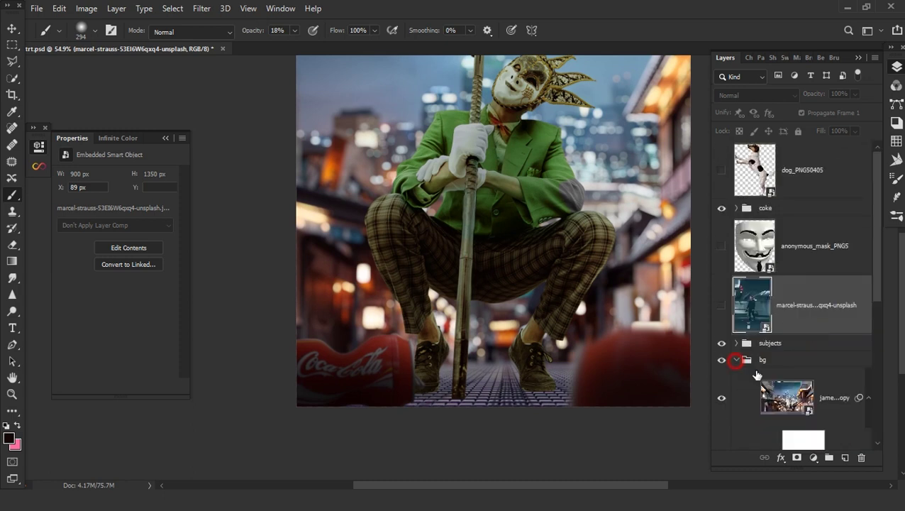
click(735, 360)
Shrink the dog and move it beside the jester against his arm
drag(501, 316, 490, 301)
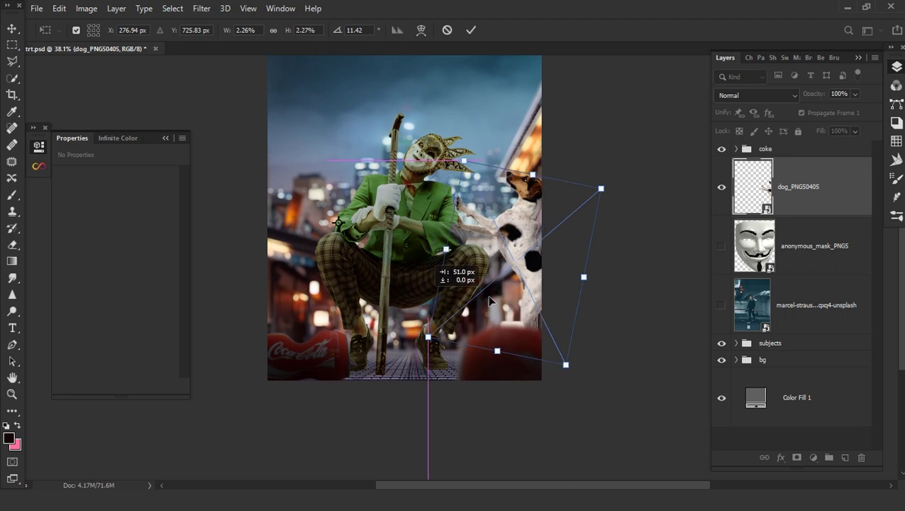
drag(566, 365, 553, 343)
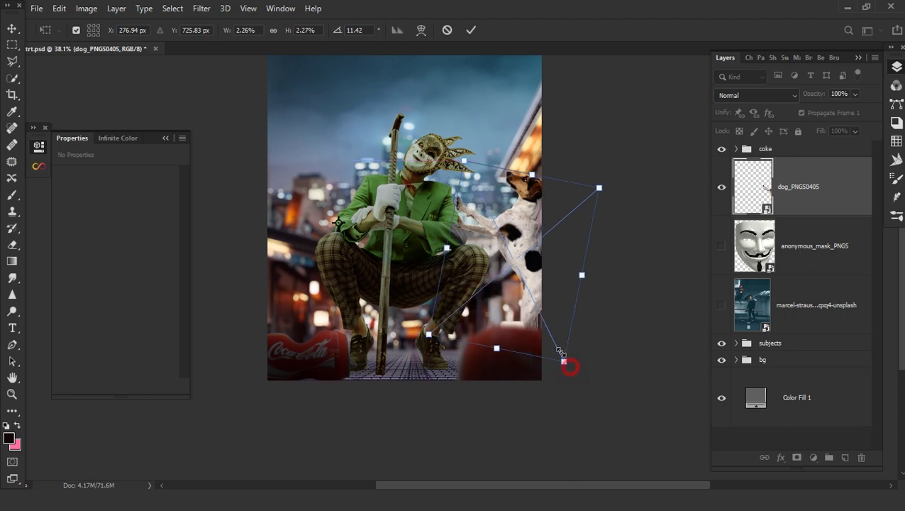
drag(515, 311, 520, 342)
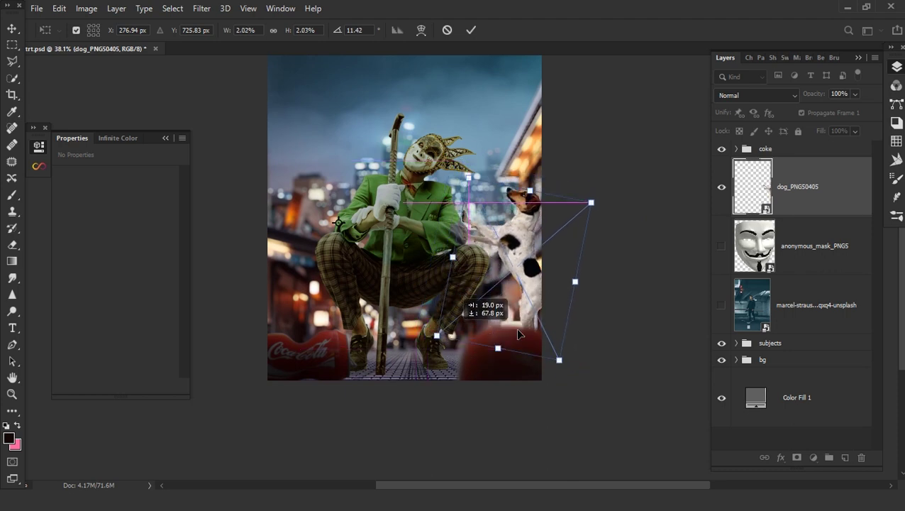
drag(521, 243, 521, 226)
key(Return)
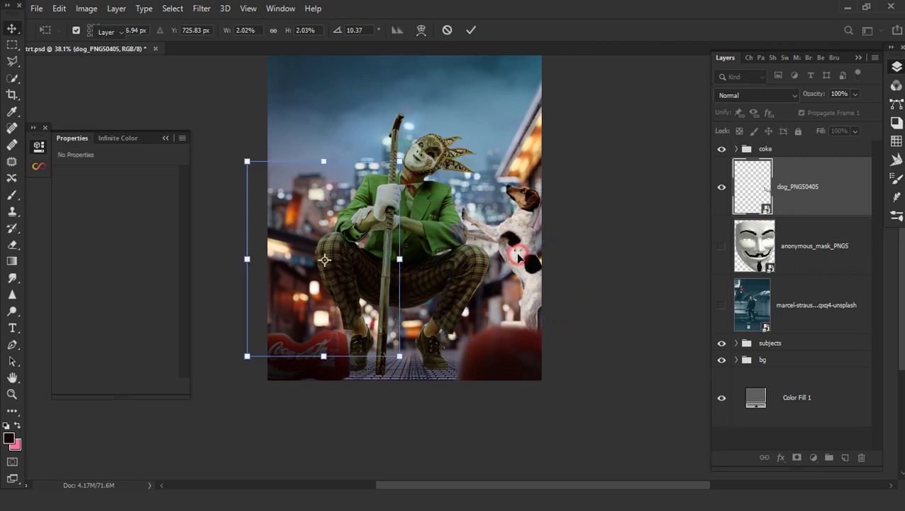
Rotate the dog more upright with paws on the sleeve, then put it in its own group
key(ctrl+t)
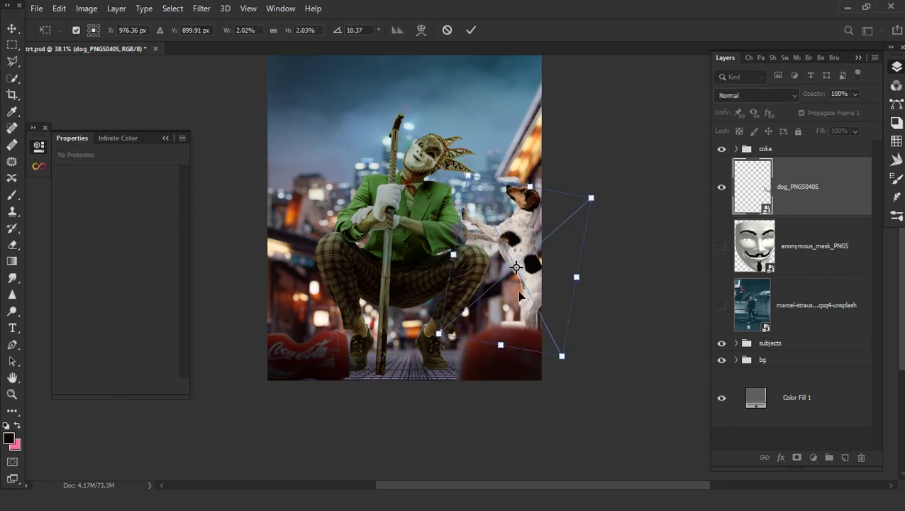
drag(516, 270, 538, 317)
drag(609, 219, 603, 212)
scroll(469, 228, up, 1)
scroll(468, 229, up, 2)
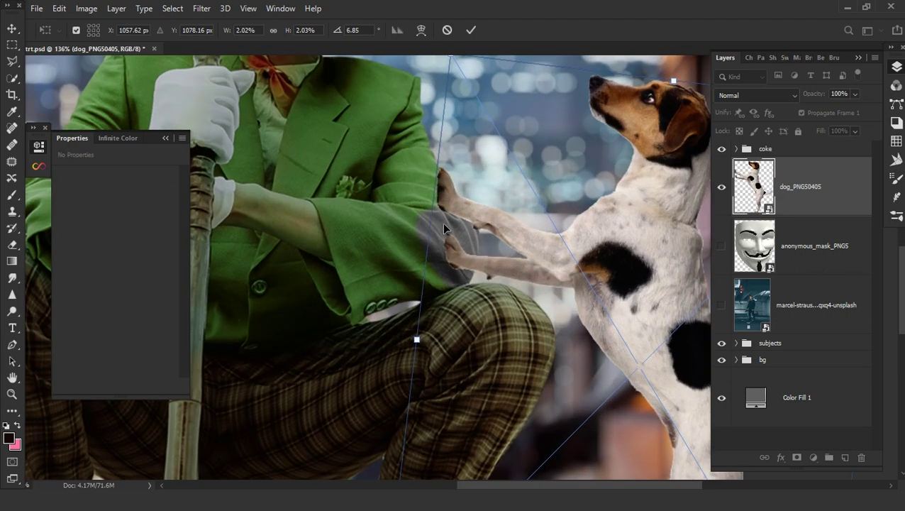
scroll(443, 222, down, 2)
drag(549, 137, 511, 217)
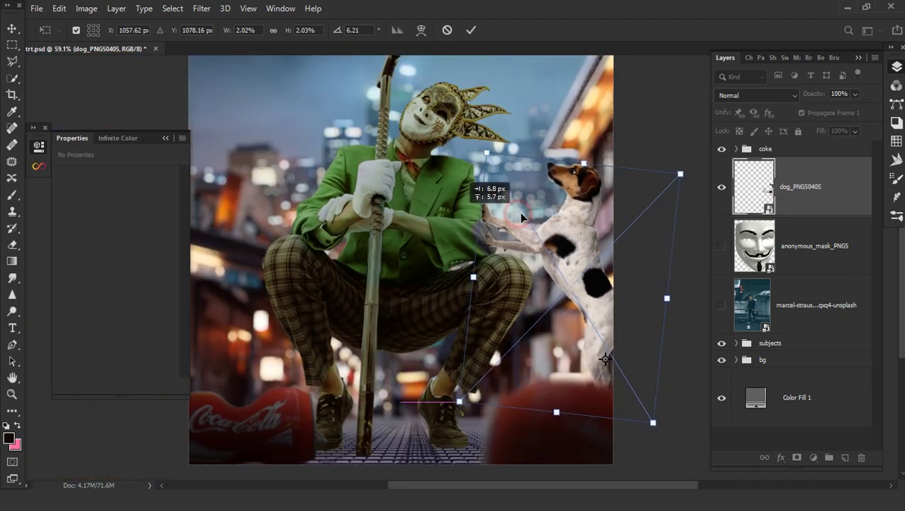
key(Return)
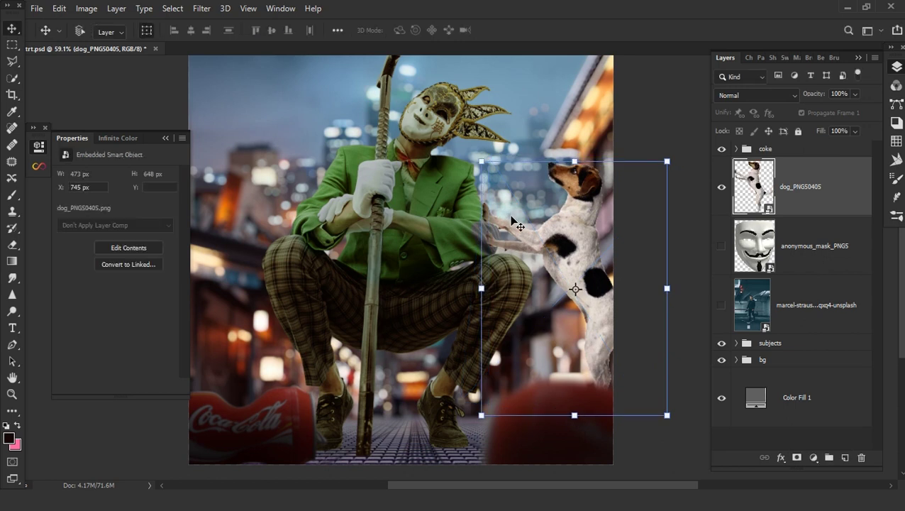
key(ctrl+g)
text(dog)
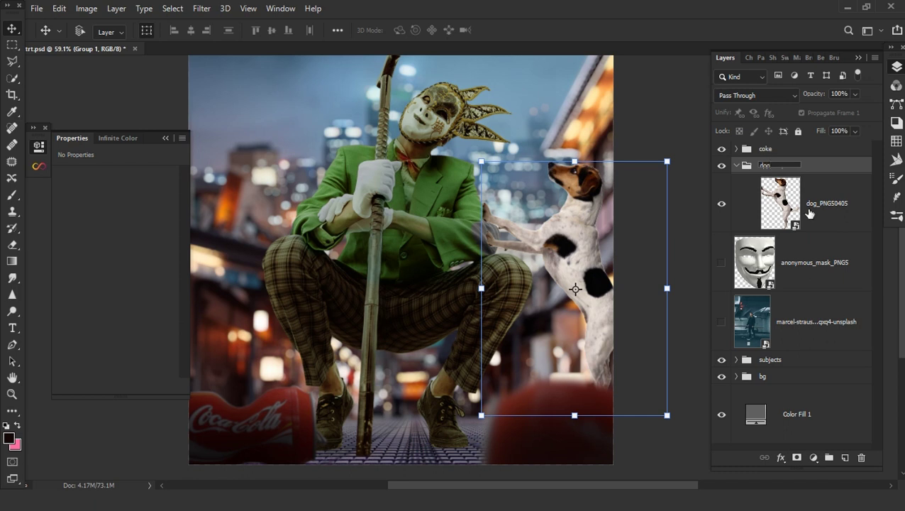
Name the group dog and add a clipped Curves adjustment that darkens the dog
click(810, 213)
click(814, 461)
click(727, 298)
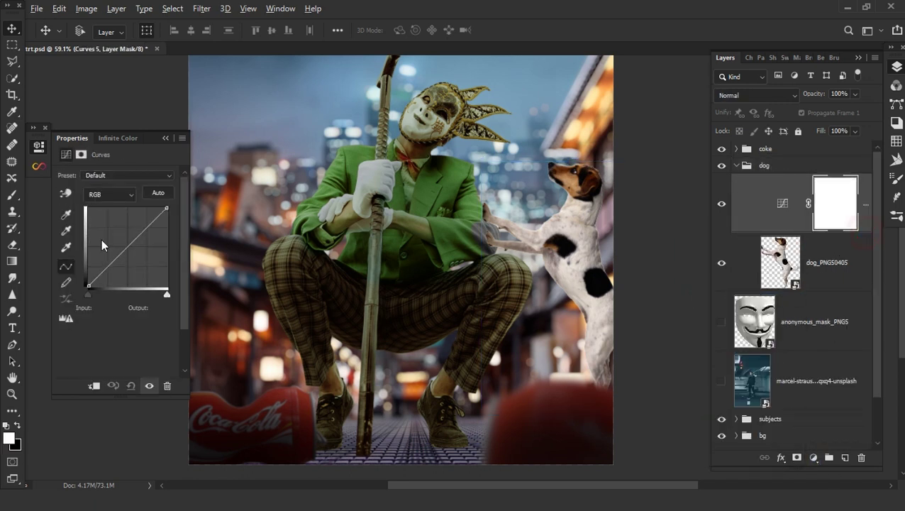
key(ctrl+alt+g)
drag(166, 208, 194, 240)
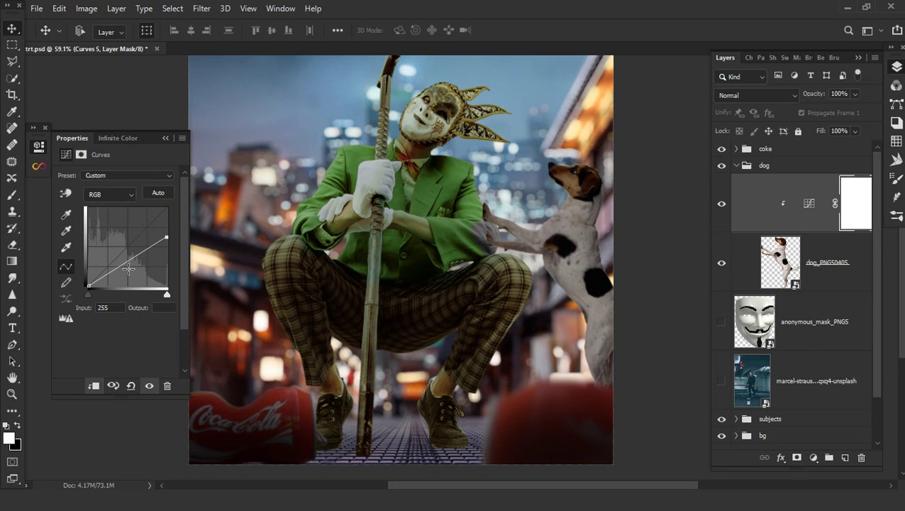
drag(128, 268, 131, 272)
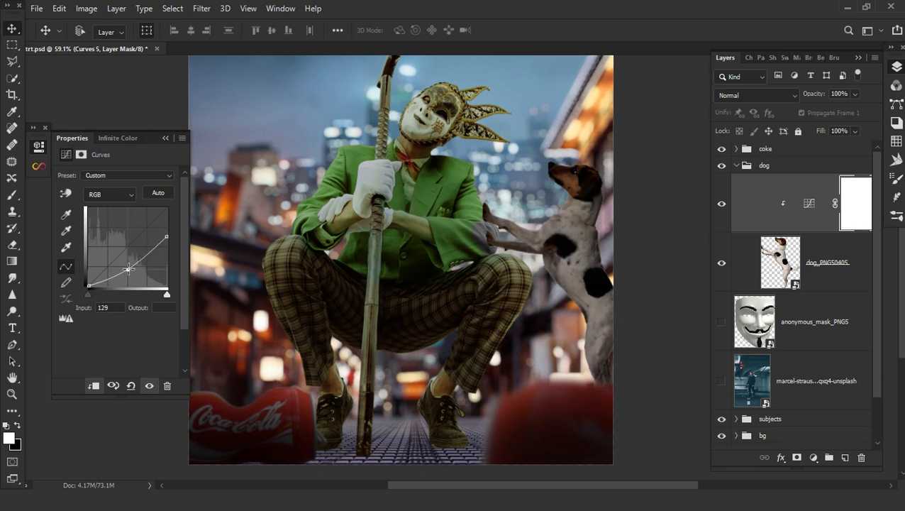
Add a second clipped brightening Curves, mask it black, and paint it back onto the dog's body
click(816, 456)
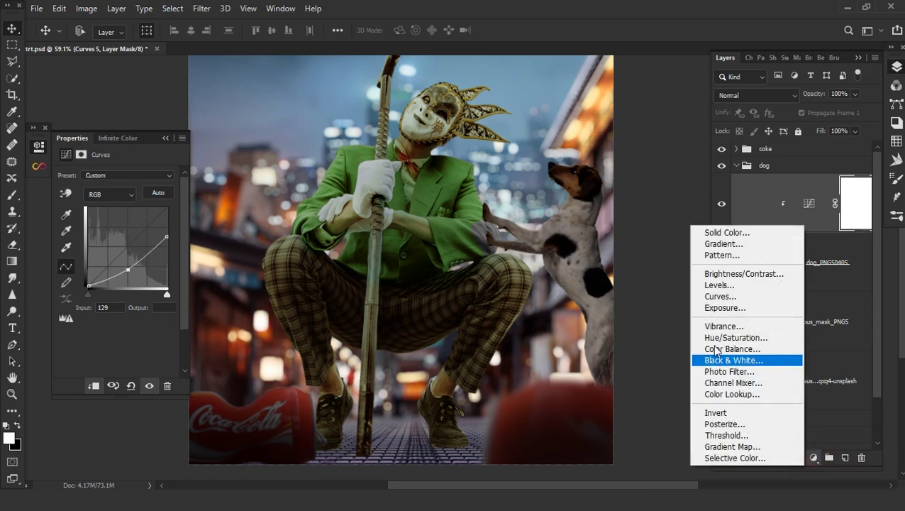
click(754, 298)
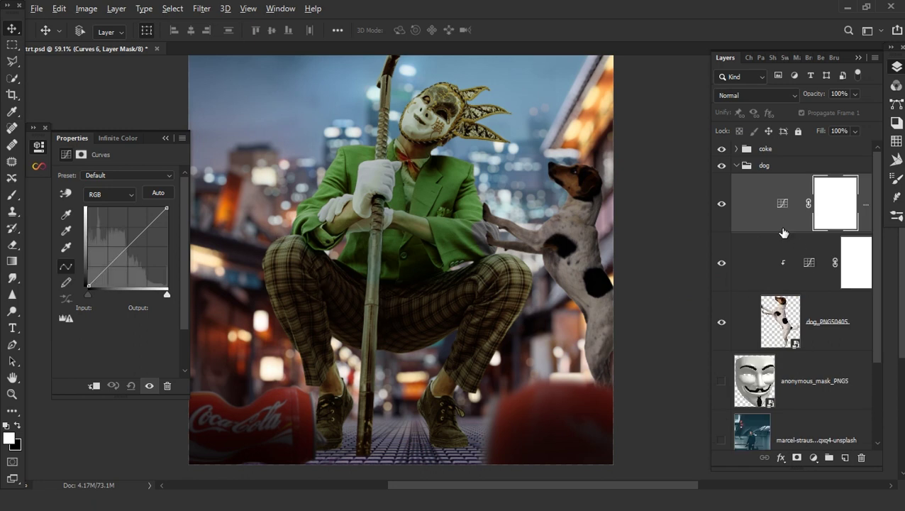
alt+click(782, 232)
drag(130, 242, 122, 233)
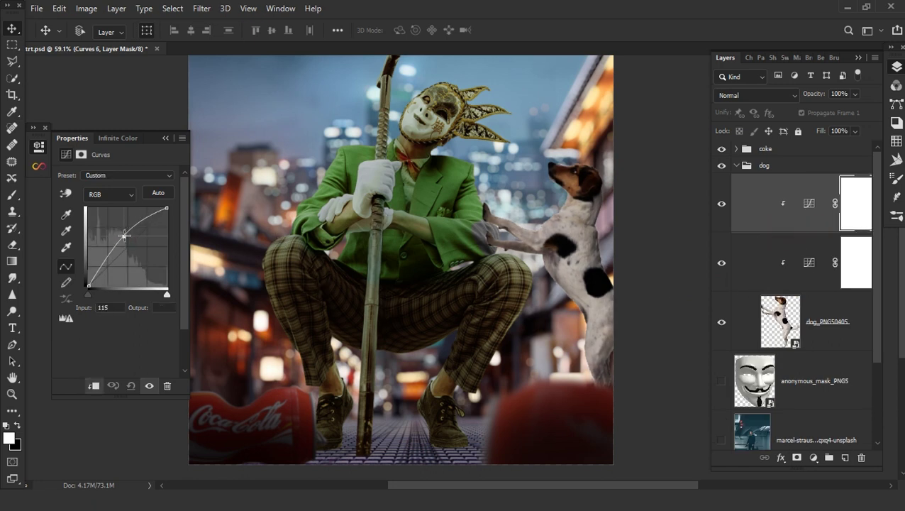
key(ctrl+i)
key(b)
scroll(632, 269, up, 5)
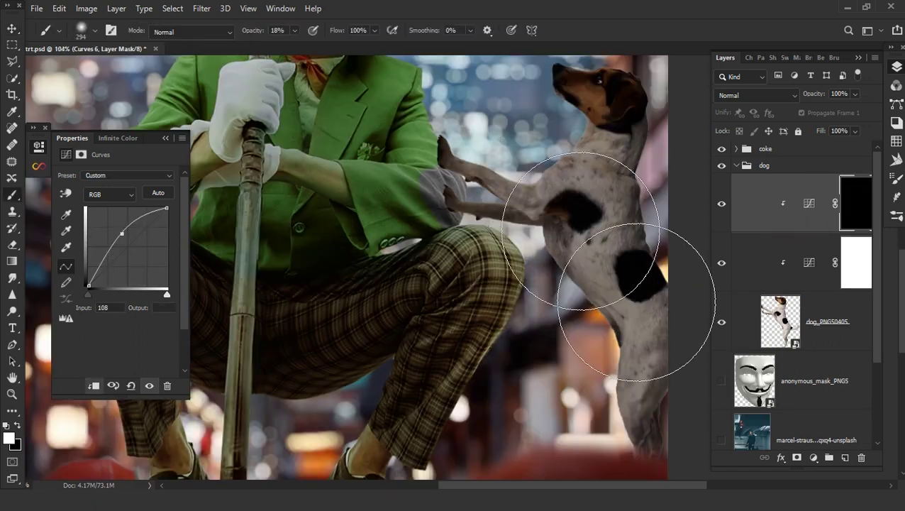
mouse_move(460, 312)
mouse_down()
mouse_move(434, 243)
mouse_move(529, 303)
mouse_move(444, 212)
mouse_move(479, 323)
mouse_move(468, 157)
mouse_up()
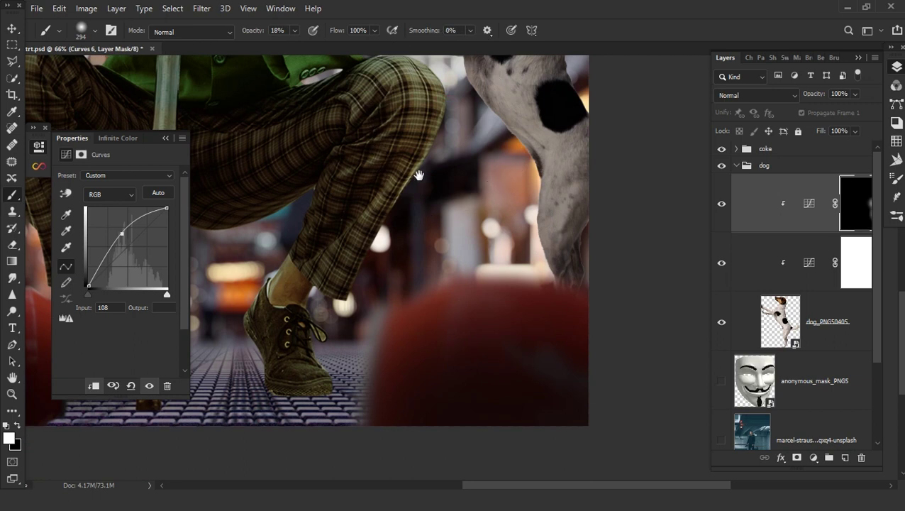
scroll(465, 183, down, 3)
drag(435, 175, 461, 228)
scroll(461, 228, down, 2)
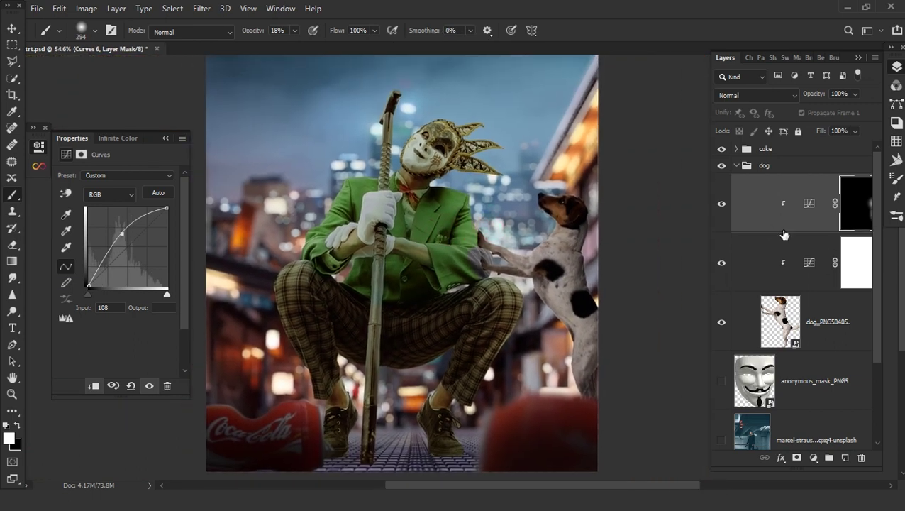
Collapse the dog group and add an empty clipped Layer 4 above the subjects Curves
click(737, 166)
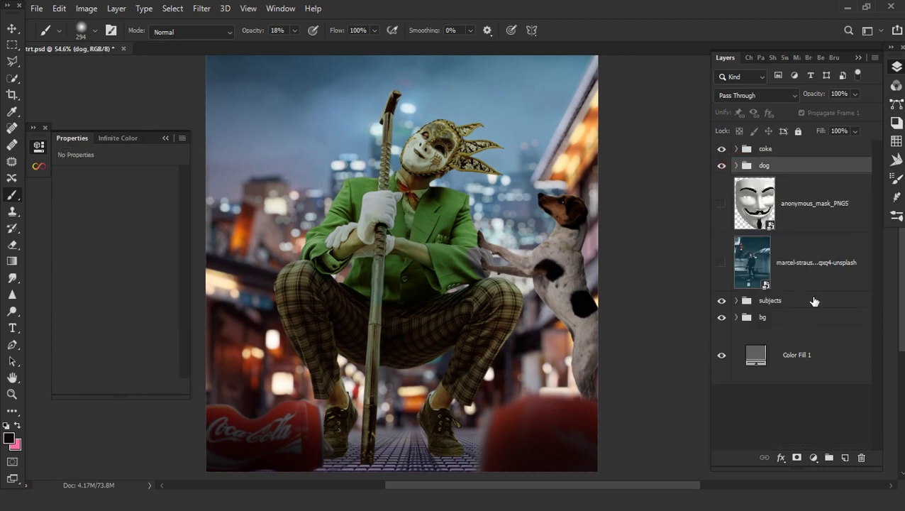
click(805, 300)
click(737, 300)
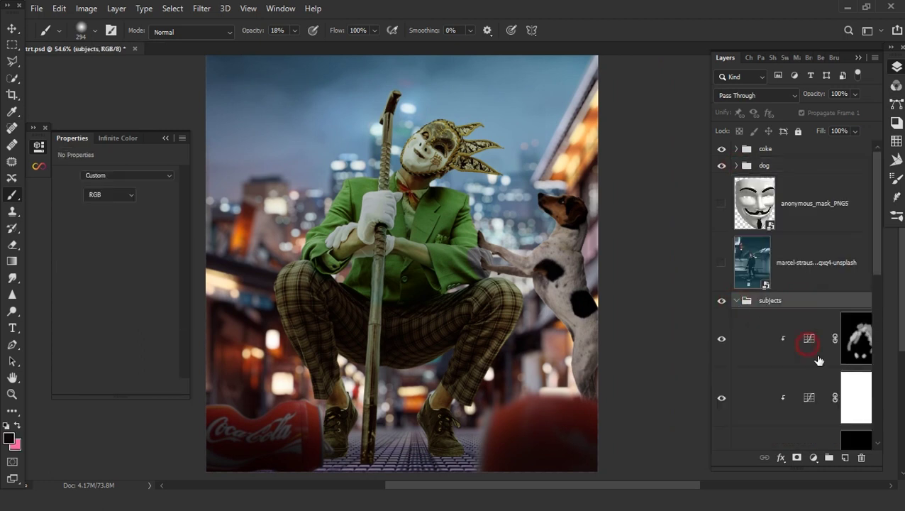
click(816, 358)
click(845, 458)
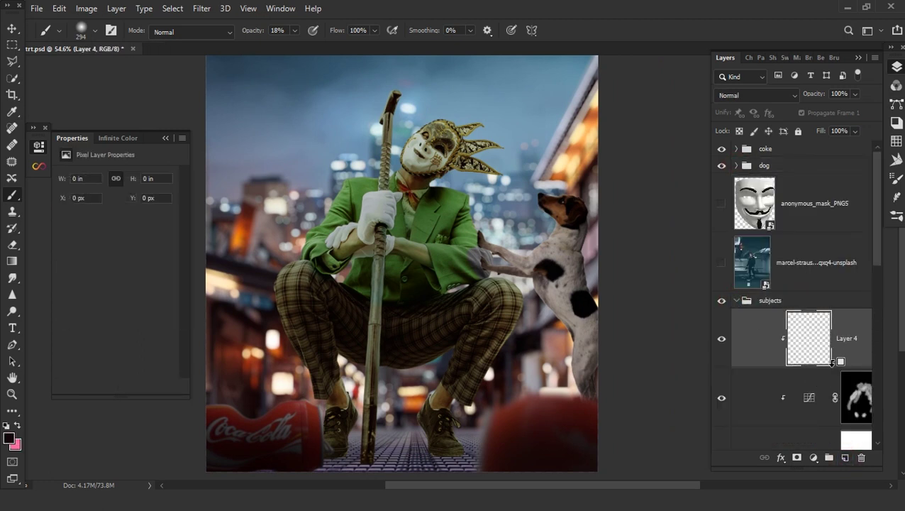
scroll(440, 259, up, 10)
right_click(266, 147)
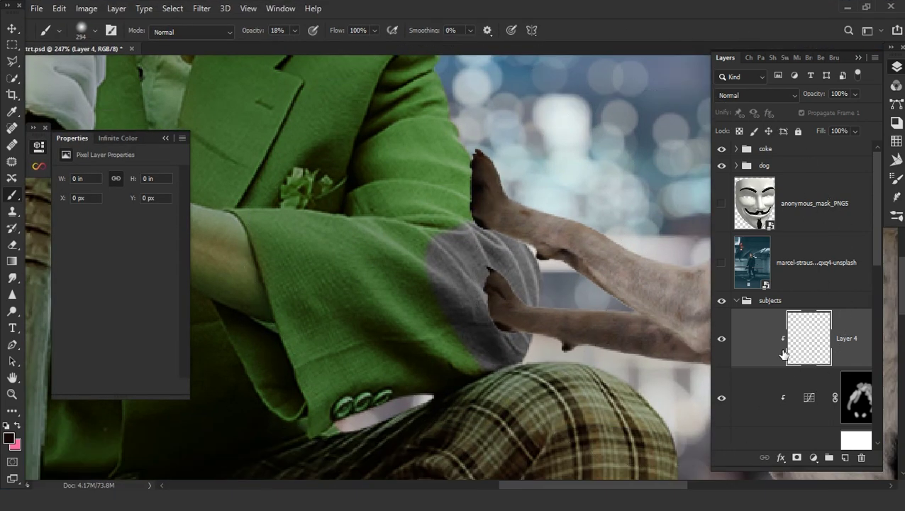
scroll(791, 320, down, 3)
scroll(798, 297, down, 3)
scroll(797, 283, up, 5)
scroll(795, 235, up, 1)
Rasterize the dog_PNG layer inside the dog group and save the document
click(766, 165)
click(737, 166)
click(816, 323)
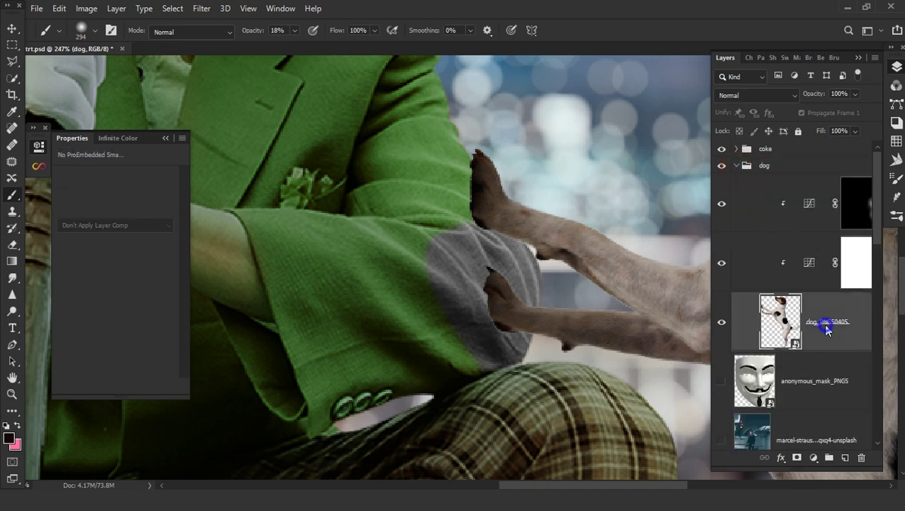
right_click(824, 323)
click(680, 236)
key(ctrl+s)
click(202, 9)
Liquify the tips of the dog's front paws with a size-35 brush and apply the warp
click(282, 208)
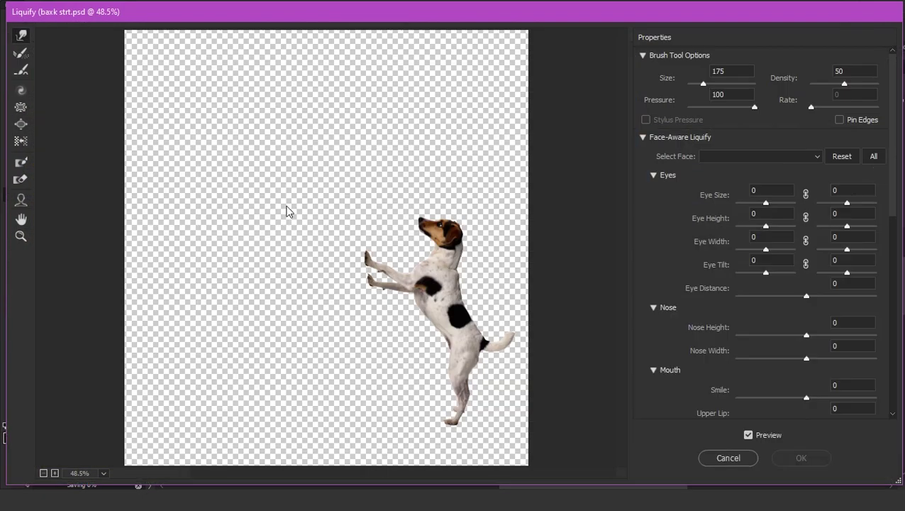
scroll(387, 260, up, 2)
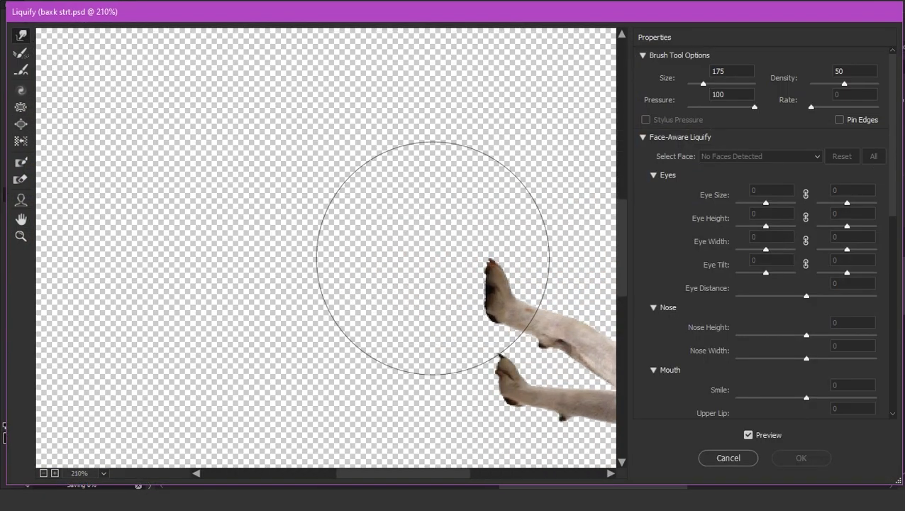
scroll(419, 262, up, 2)
scroll(495, 272, up, 1)
key(bracketleft)
key(bracketleft)
key(bracketleft)
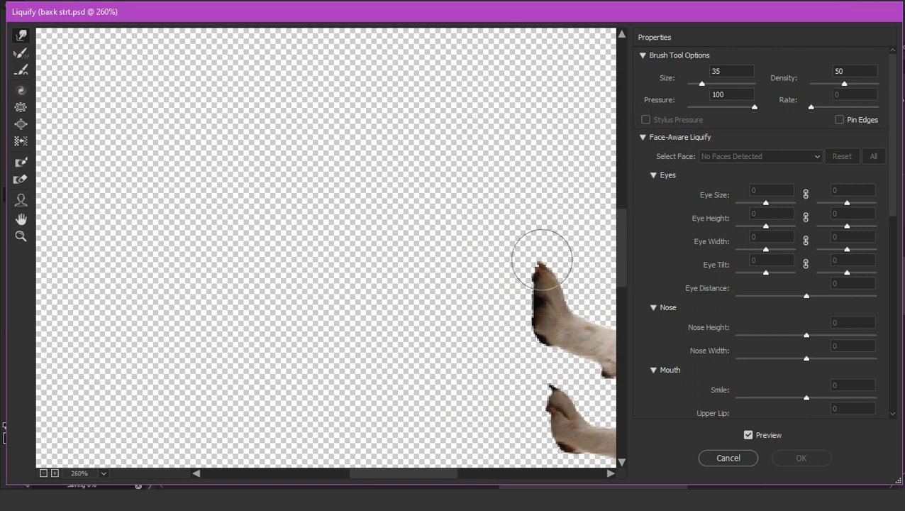
scroll(585, 296, up, 1)
mouse_move(551, 281)
mouse_down()
mouse_move(395, 282)
mouse_move(408, 262)
mouse_up()
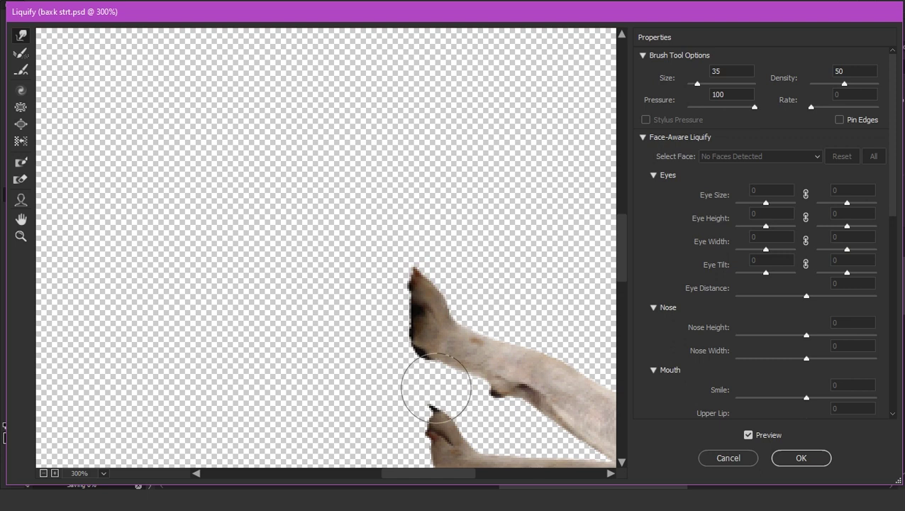
drag(430, 413, 426, 417)
drag(420, 275, 415, 278)
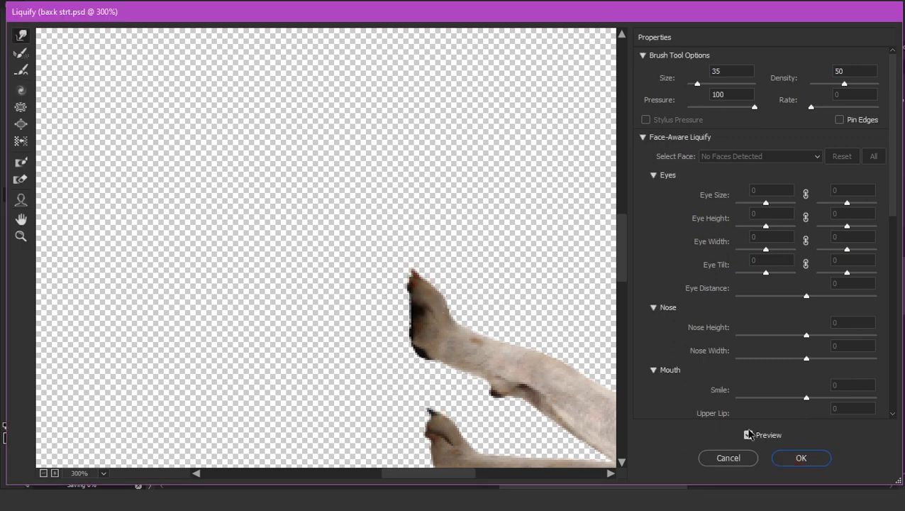
click(822, 461)
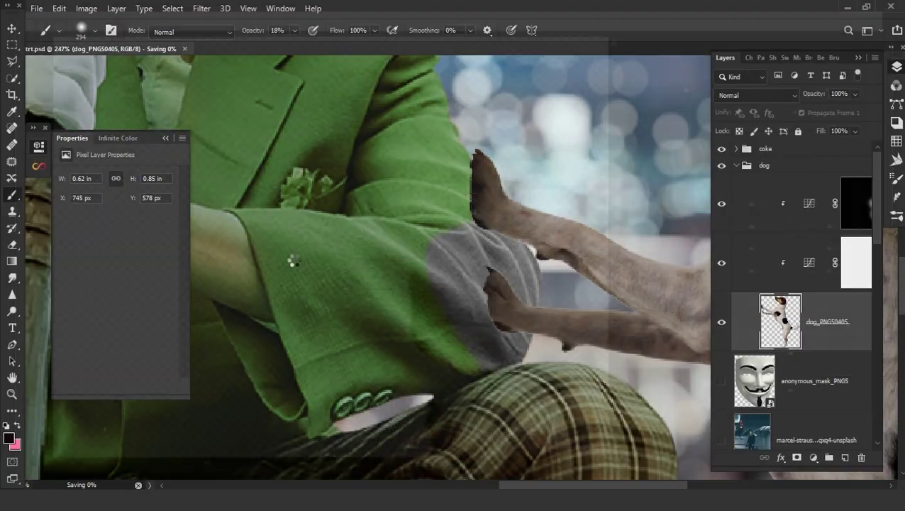
On Layer 4, paint dark shading with a size-40 brush along the sleeve under the paws
click(765, 166)
click(737, 166)
click(804, 319)
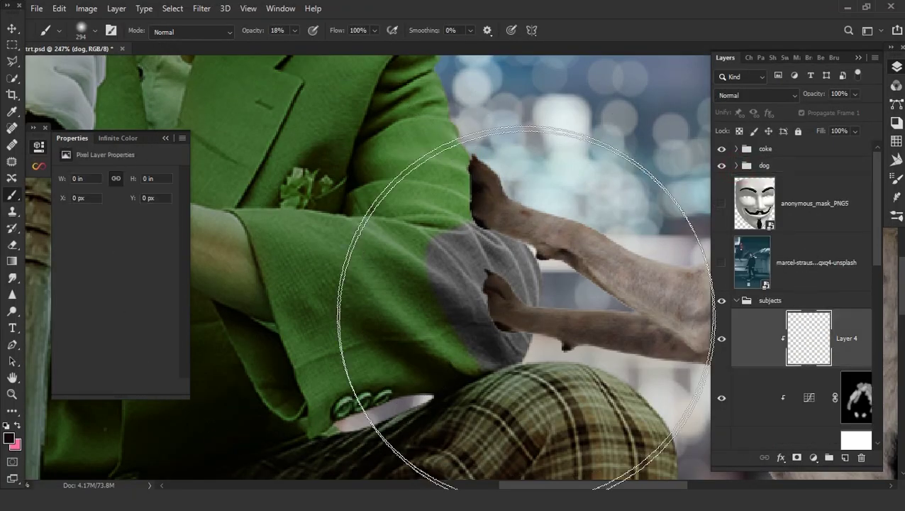
key(bracketleft)
key(bracketleft)
key(bracketleft)
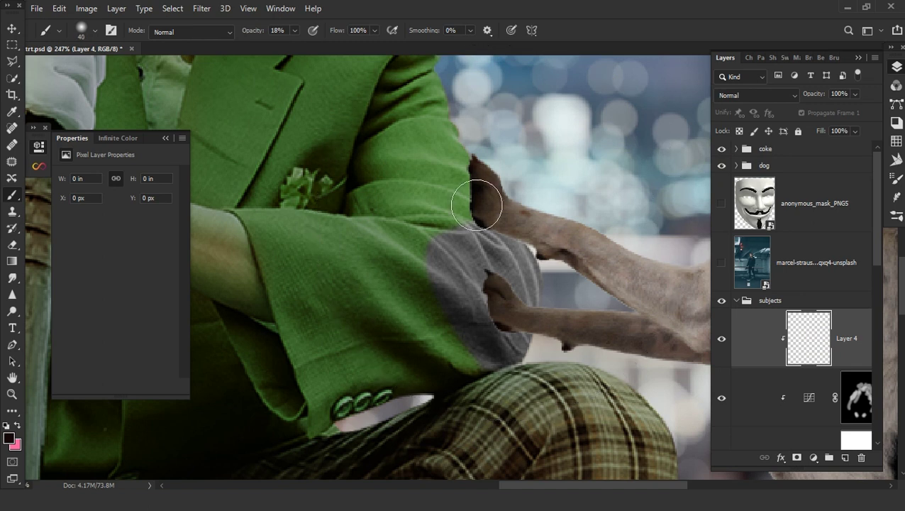
scroll(515, 226, up, 2)
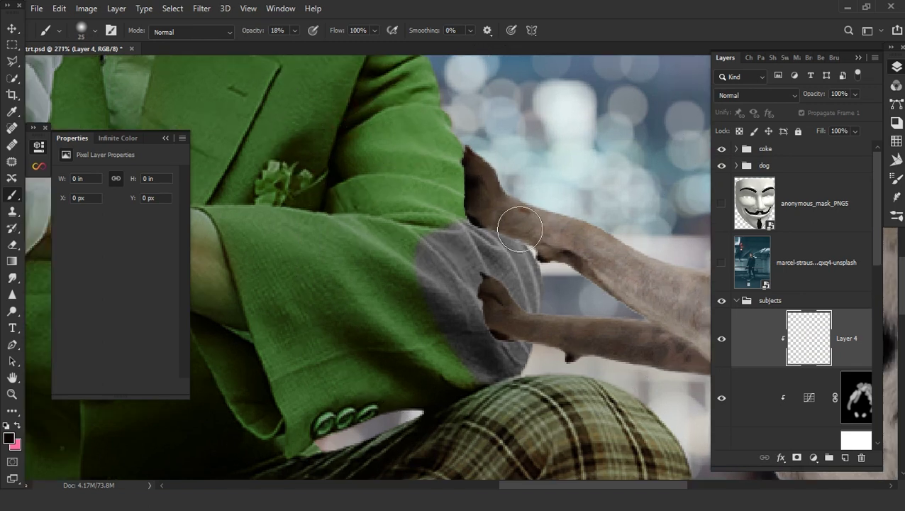
scroll(511, 227, up, 2)
drag(469, 210, 469, 274)
mouse_move(448, 186)
mouse_down()
mouse_move(462, 269)
mouse_move(448, 235)
mouse_move(431, 222)
mouse_move(461, 327)
mouse_move(511, 353)
mouse_up()
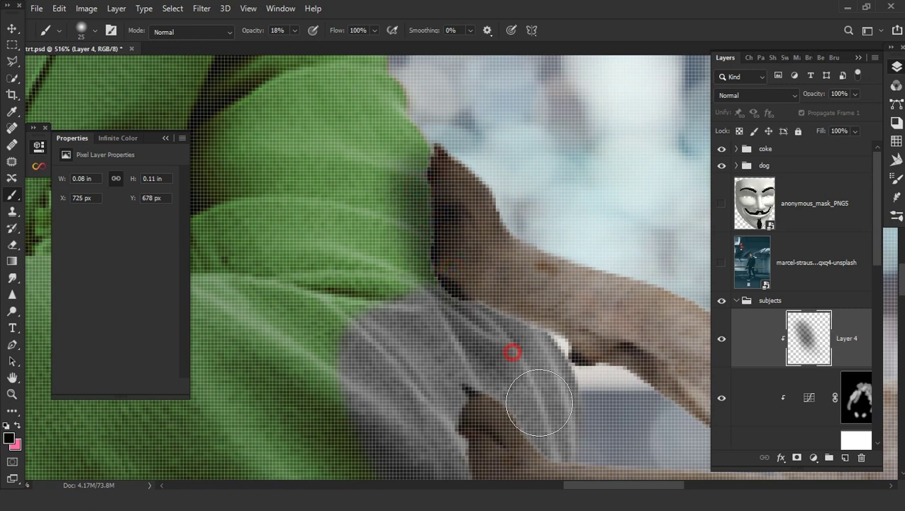
drag(536, 400, 497, 264)
drag(464, 395, 456, 312)
Set Layer 4 to Multiply and deepen the shadow beside and under the paws
scroll(456, 313, down, 2)
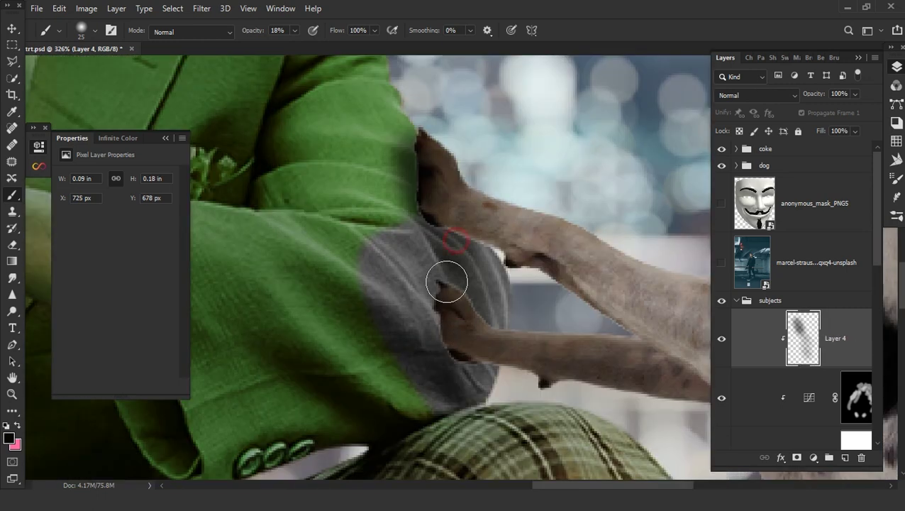
click(757, 95)
click(708, 147)
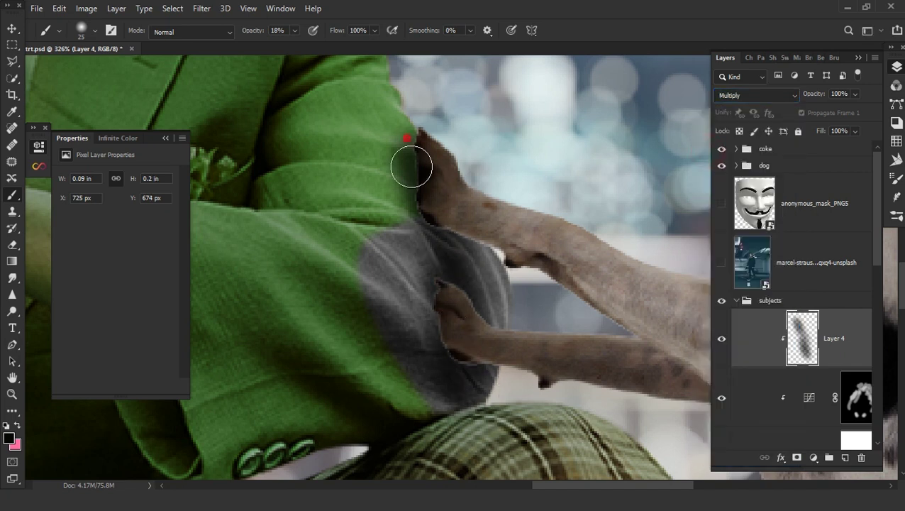
drag(412, 167, 420, 147)
drag(437, 202, 441, 187)
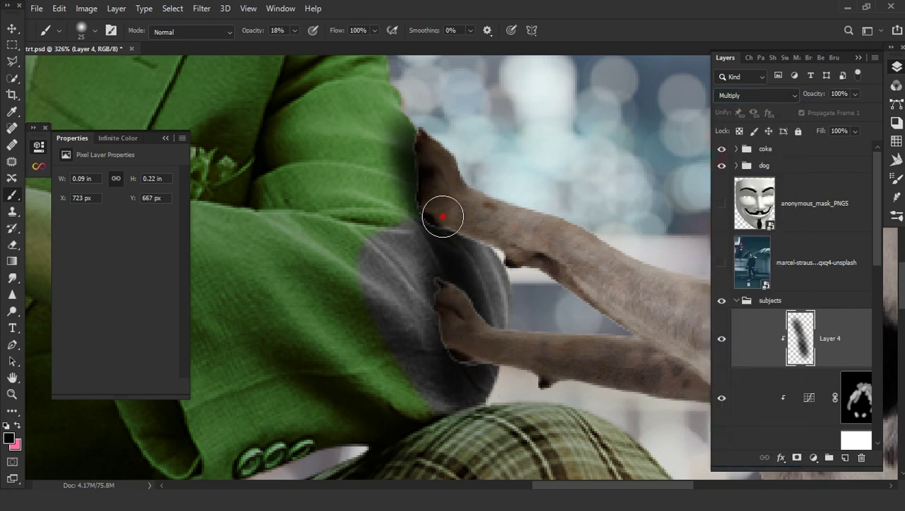
drag(459, 293, 445, 256)
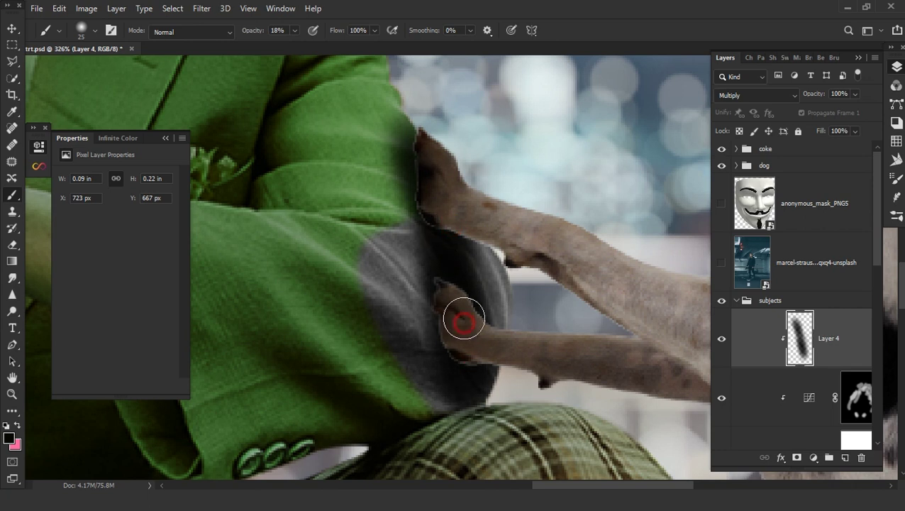
Hide part of the shadow near the upper paw, then select the dog group's top layer
scroll(457, 318, up, 3)
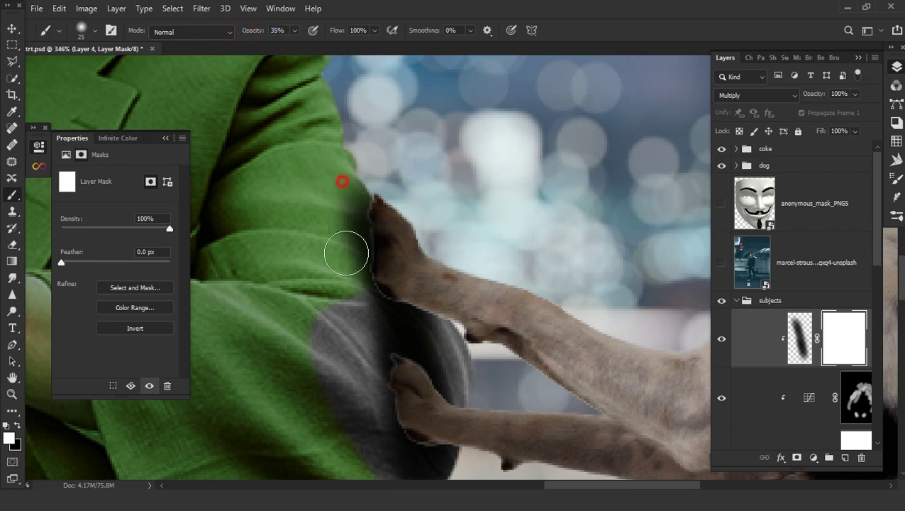
drag(343, 208, 441, 299)
scroll(461, 309, down, 3)
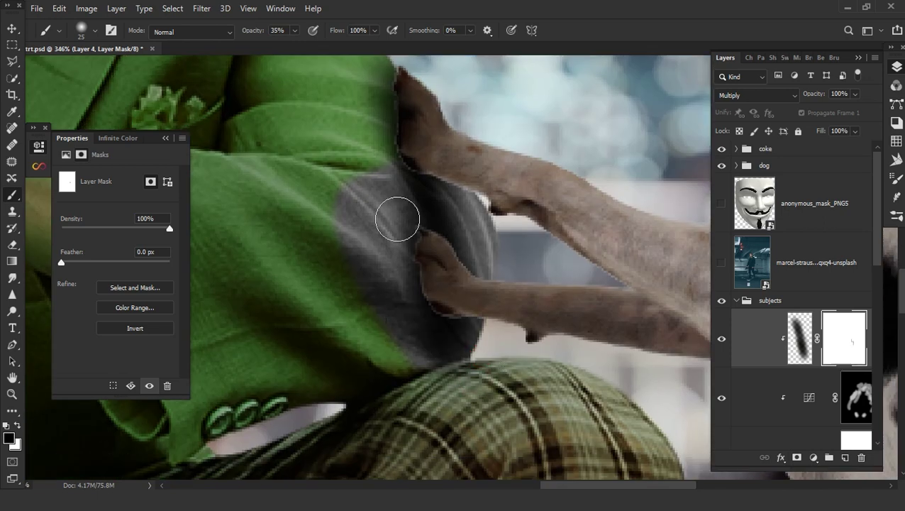
drag(446, 216, 473, 221)
scroll(397, 227, up, 2)
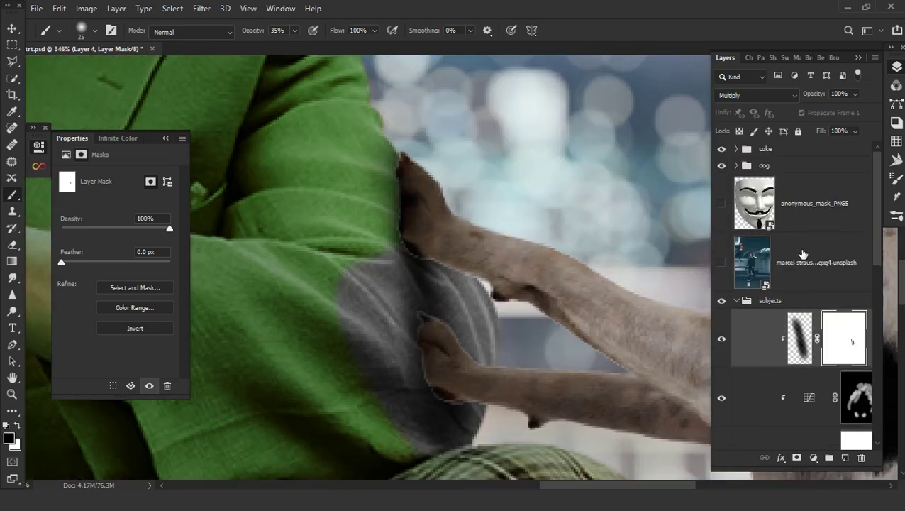
click(736, 165)
click(823, 202)
Darken the dog's paws on a new clipped Layer 5 at 69% opacity
key(ctrl+shift+alt+n)
alt+click(816, 230)
scroll(331, 144, up, 1)
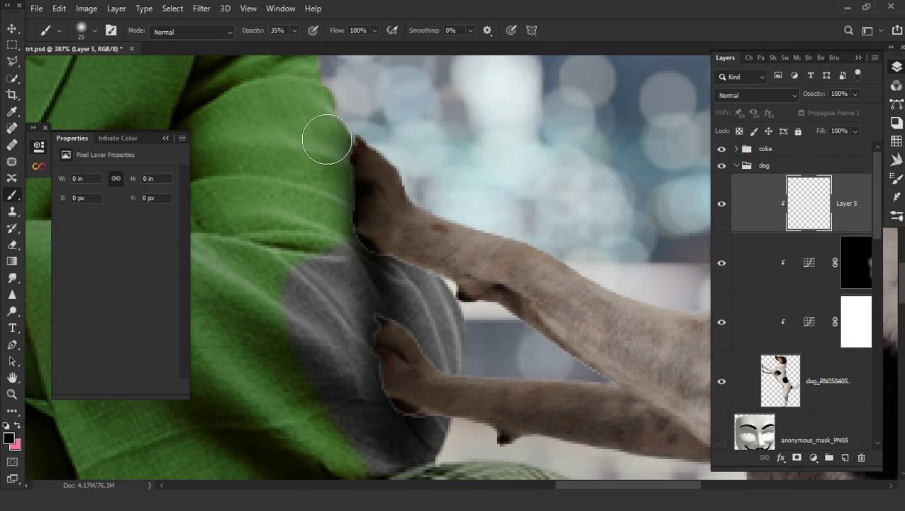
drag(355, 227, 525, 334)
drag(348, 362, 419, 440)
drag(397, 327, 518, 405)
drag(608, 475, 643, 397)
drag(411, 149, 503, 222)
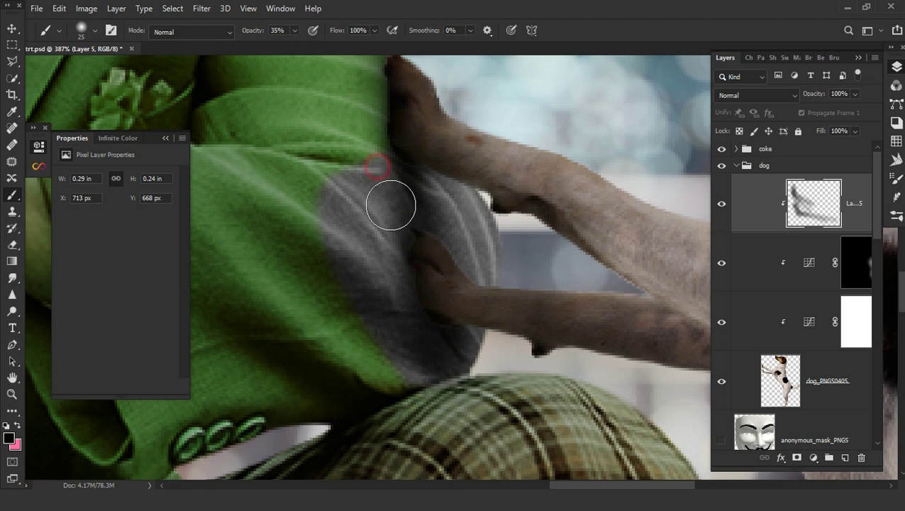
drag(826, 95, 804, 96)
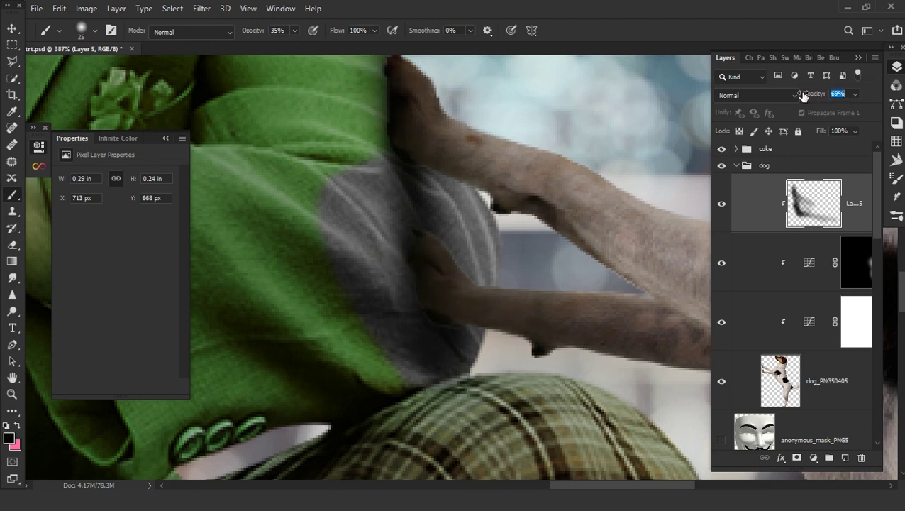
Paint soft shading on the dog's paws on a new clipped Layer 6
click(845, 458)
drag(405, 288, 426, 334)
drag(392, 196, 483, 255)
drag(368, 117, 390, 177)
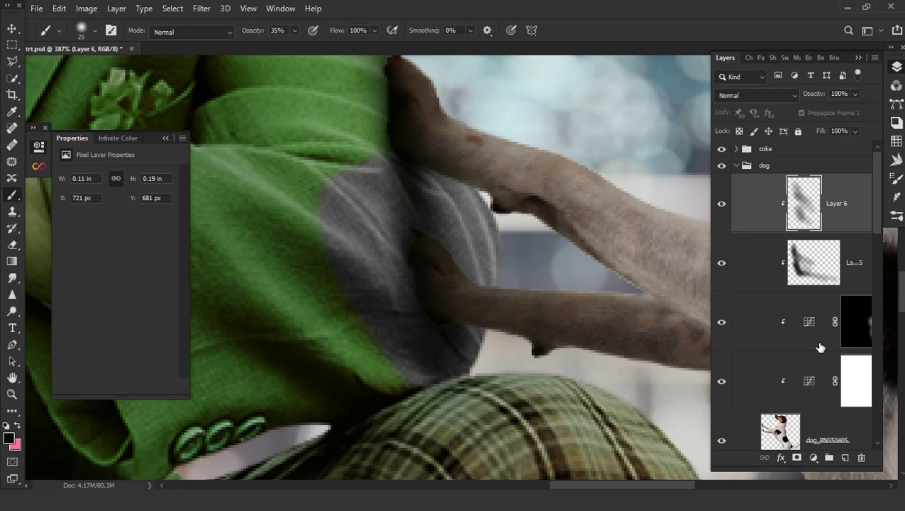
scroll(819, 350, down, 3)
Add a clipped Multiply Layer 7 and paint shadow along the sleeve edge
click(843, 284)
key(ctrl+alt+shift+n)
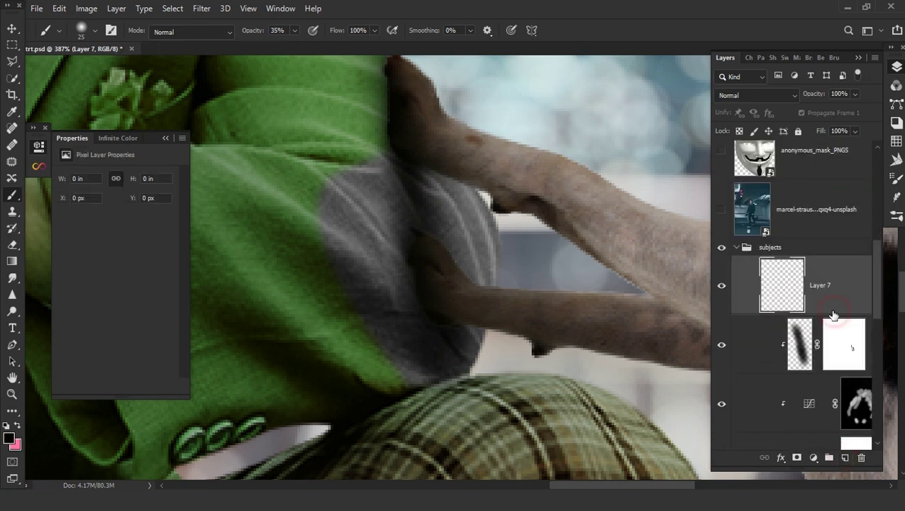
scroll(409, 275, up, 1)
drag(422, 295, 414, 255)
click(757, 95)
click(718, 152)
scroll(444, 312, up, 3)
mouse_move(434, 204)
mouse_down()
mouse_move(439, 270)
mouse_move(531, 408)
mouse_up()
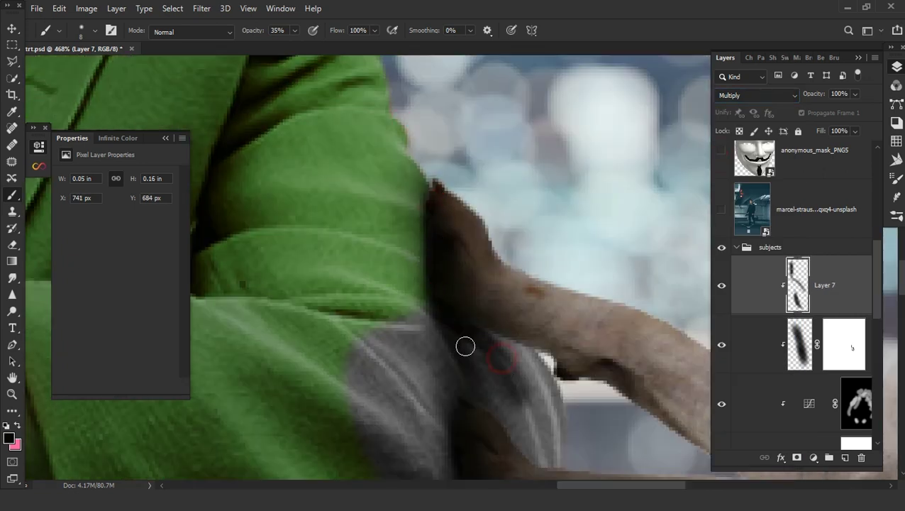
Lower Layer 4 opacity to 78% and review Layers 7, 6 and 5
key(ctrl+0)
scroll(468, 298, up, 1)
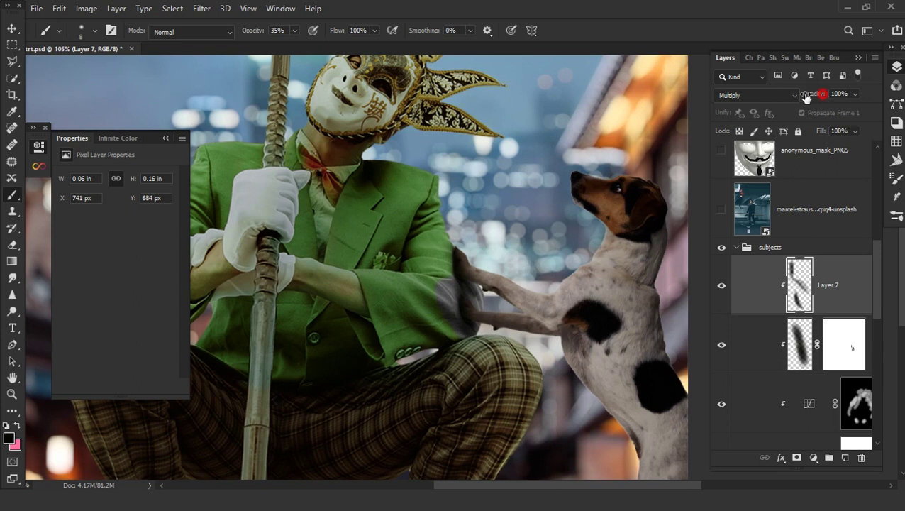
scroll(635, 303, down, 3)
scroll(802, 283, down, 1)
click(801, 277)
drag(793, 101, 799, 105)
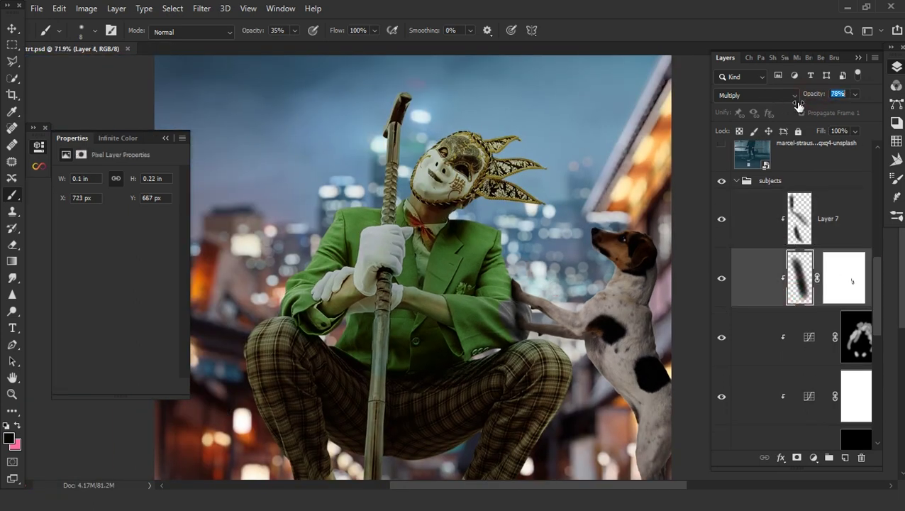
click(815, 232)
scroll(816, 213, down, 2)
click(804, 170)
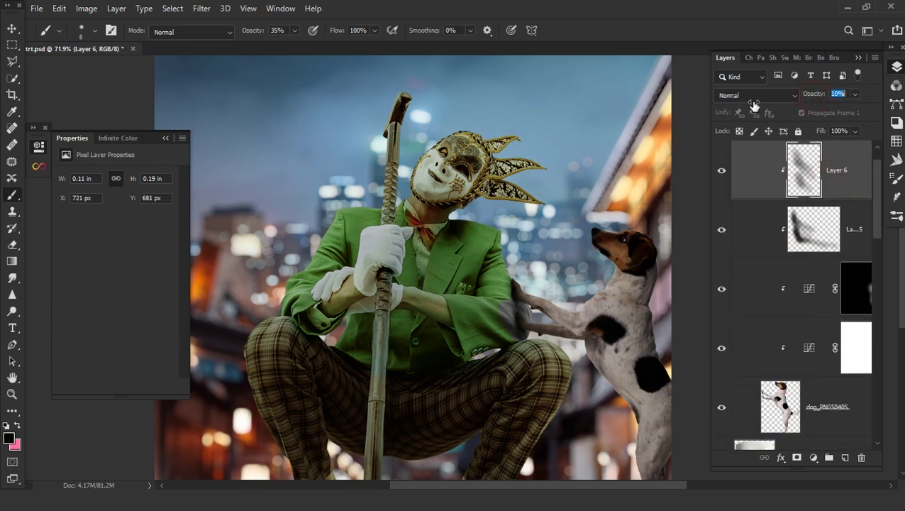
key(alt+bracketleft)
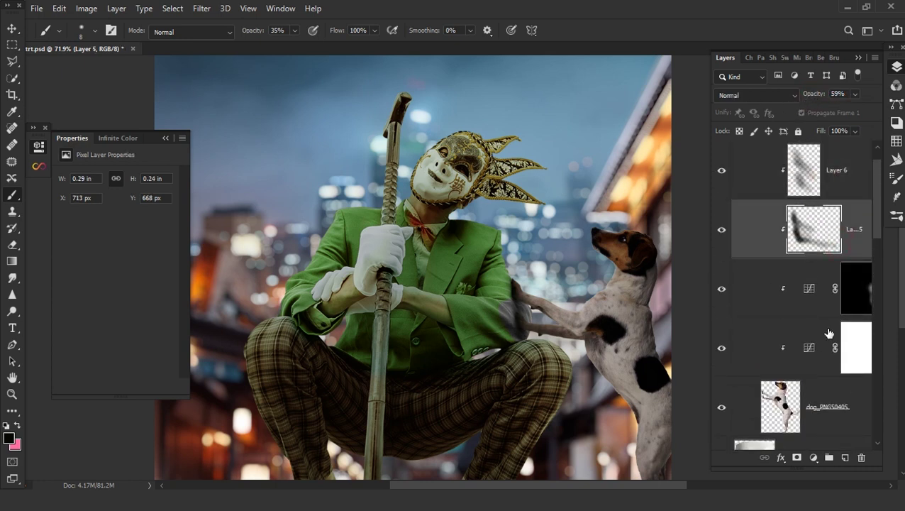
scroll(829, 330, down, 5)
scroll(828, 330, down, 3)
Paint black on the Curves 3 mask with an 87 px brush at the shoulder and forearm
click(857, 287)
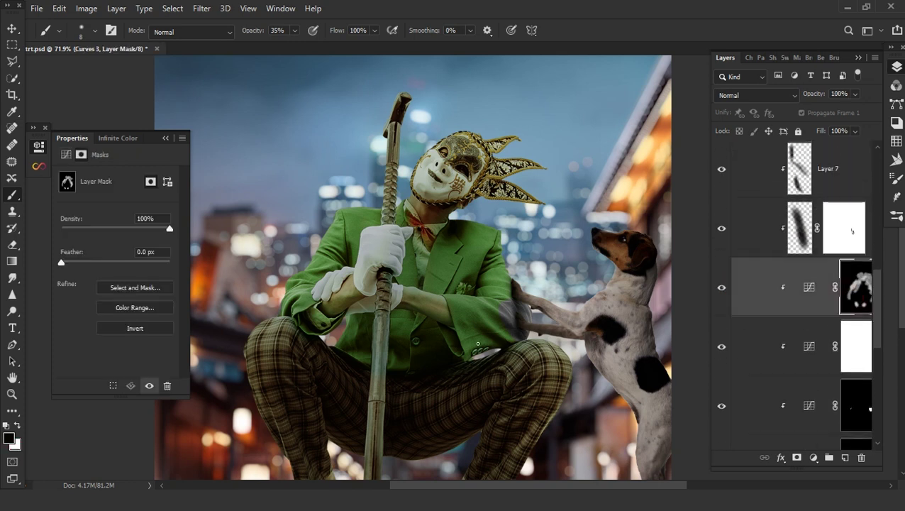
right_click(430, 275)
drag(109, 148, 135, 148)
scroll(472, 312, up, 3)
key(x)
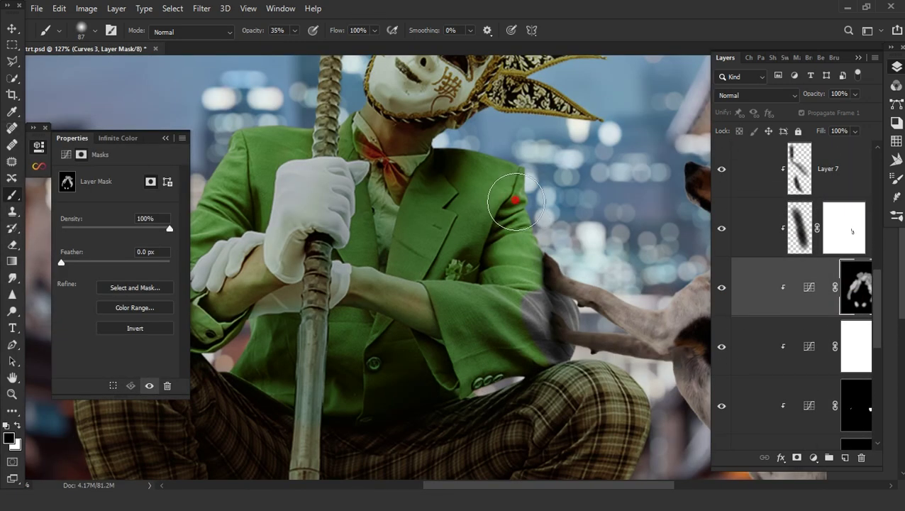
click(514, 250)
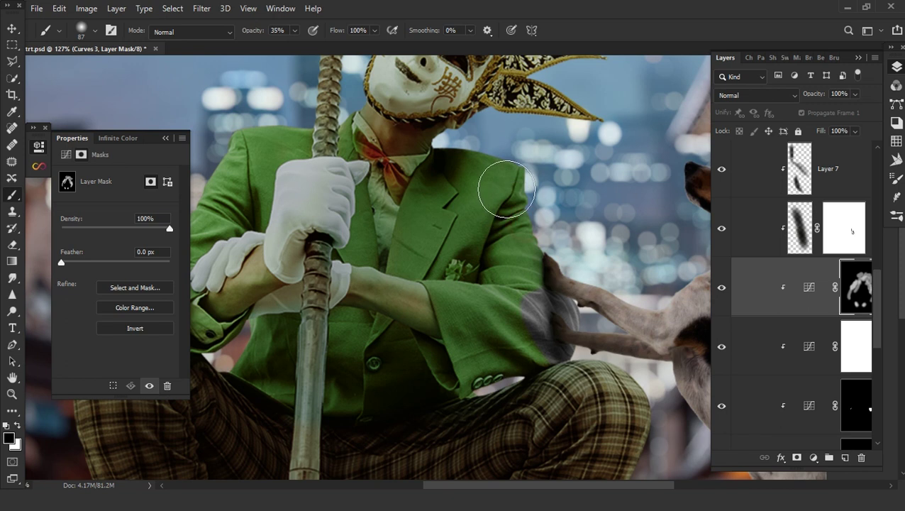
click(515, 366)
click(602, 385)
Finish masking Curves 3 at the jacket knee and shoulder, then select the coke group
click(583, 347)
click(508, 181)
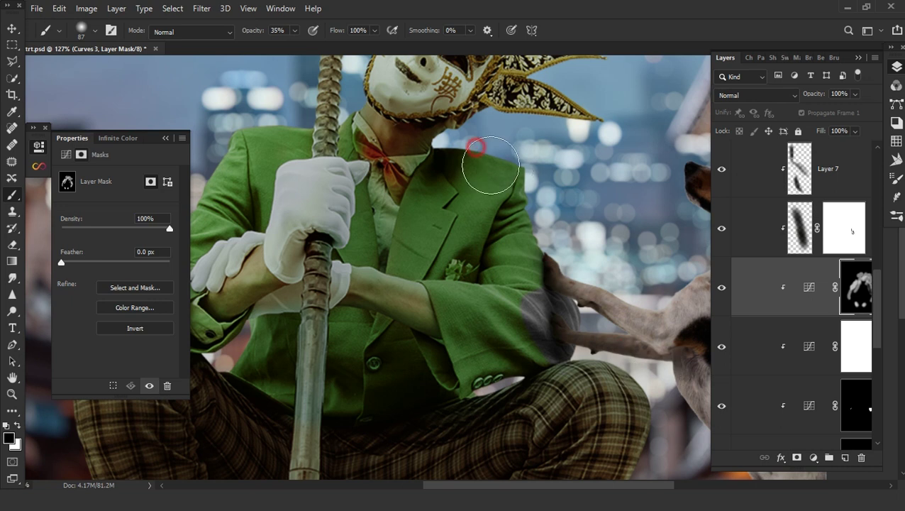
click(628, 360)
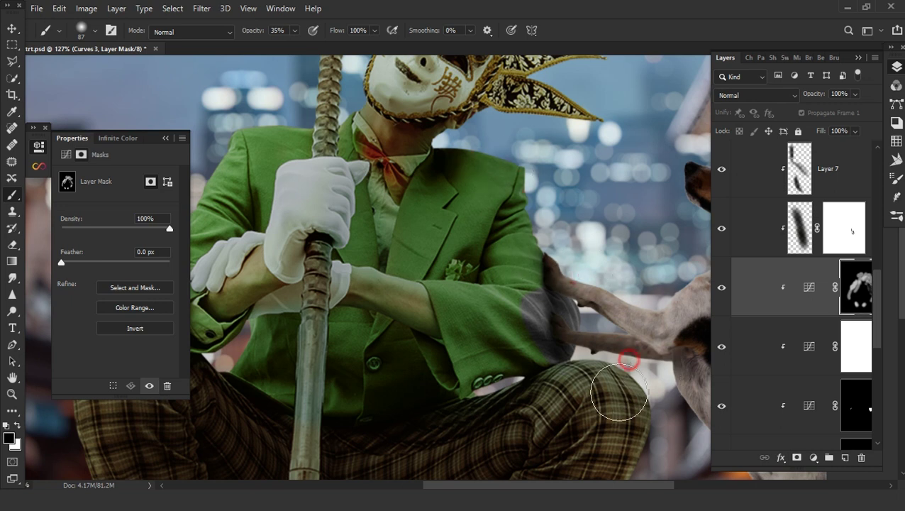
scroll(603, 395, down, 3)
scroll(603, 395, down, 1)
scroll(603, 395, down, 2)
scroll(553, 320, up, 1)
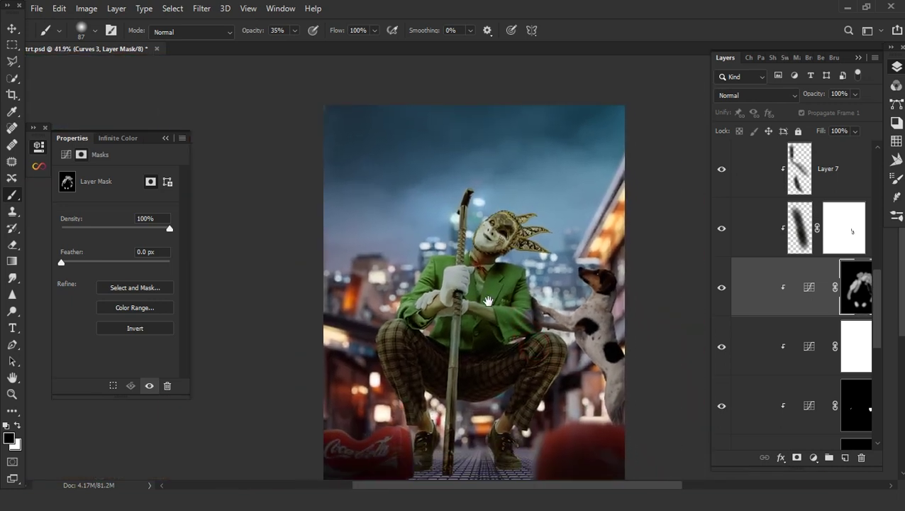
scroll(523, 260, up, 2)
scroll(543, 361, down, 2)
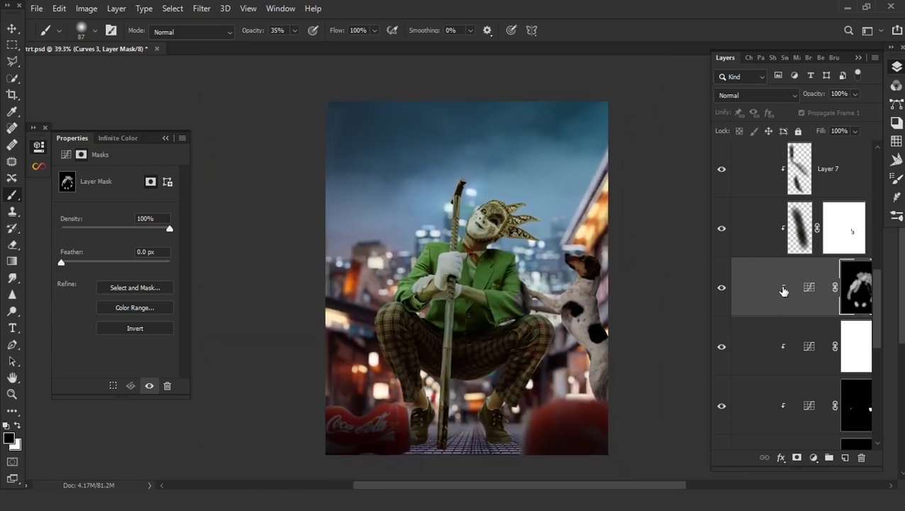
scroll(835, 186, down, 5)
scroll(835, 186, up, 3)
scroll(834, 186, up, 1)
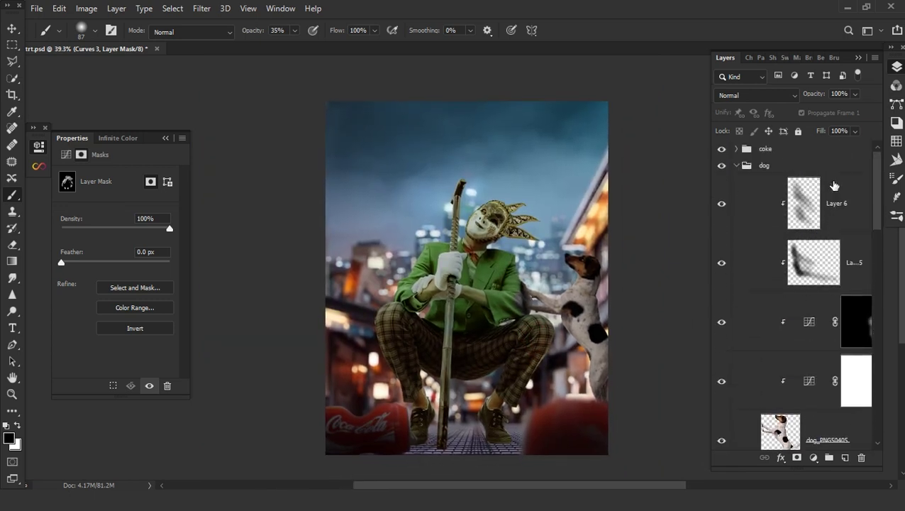
click(823, 149)
Add a Color Lookup layer using the ALBEN teal LUT at 54% opacity
click(814, 459)
click(738, 392)
click(129, 177)
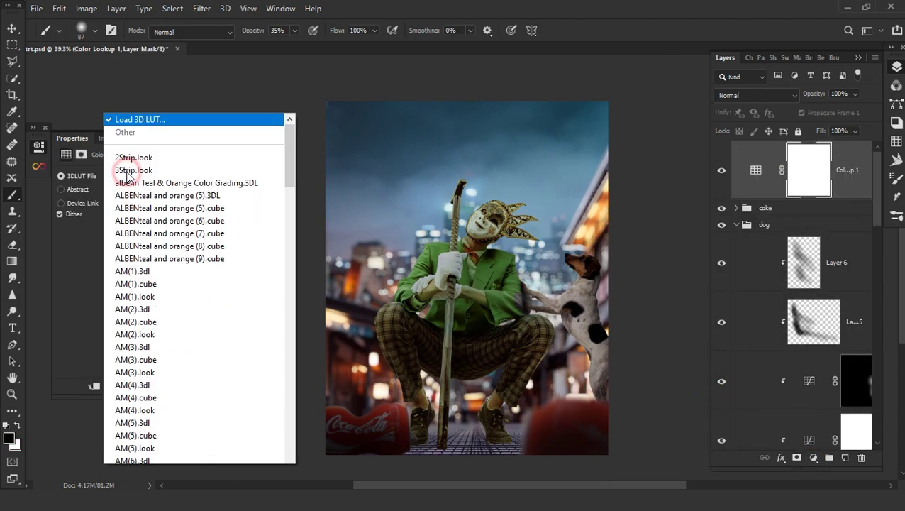
click(142, 198)
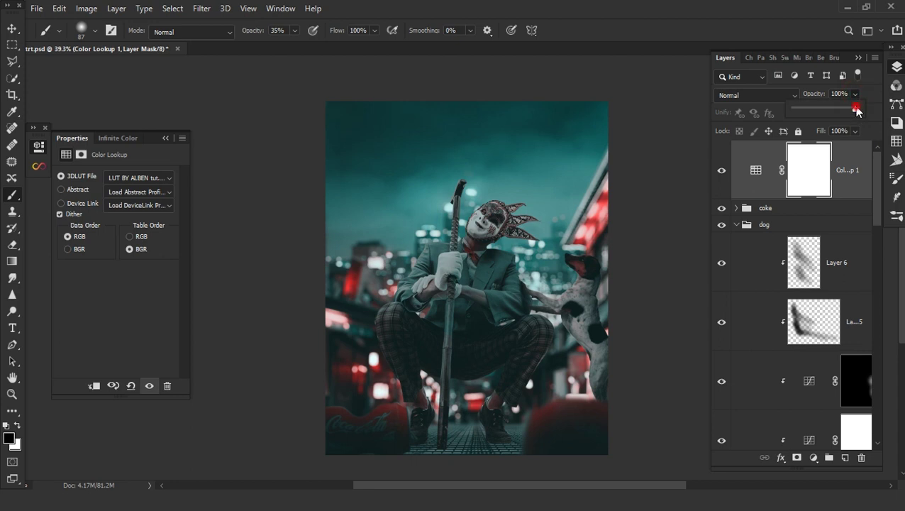
drag(854, 111, 810, 113)
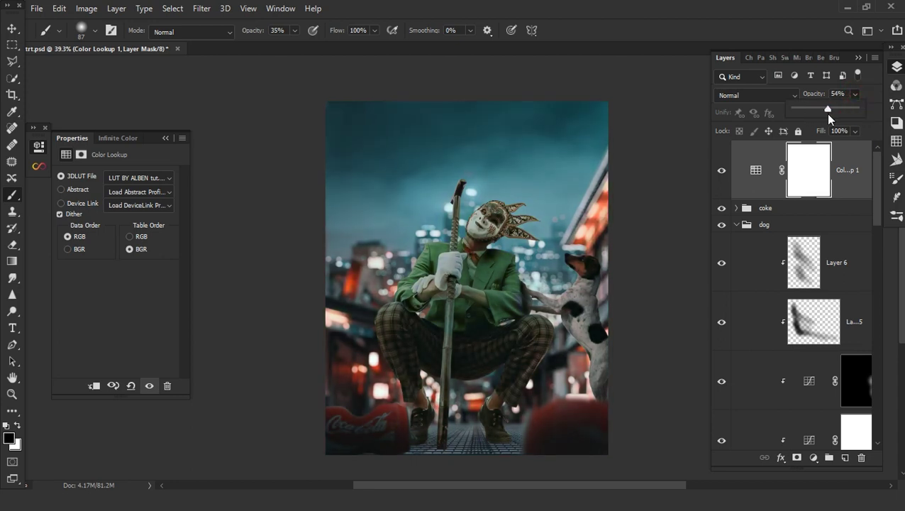
scroll(825, 307, down, 3)
scroll(825, 306, down, 3)
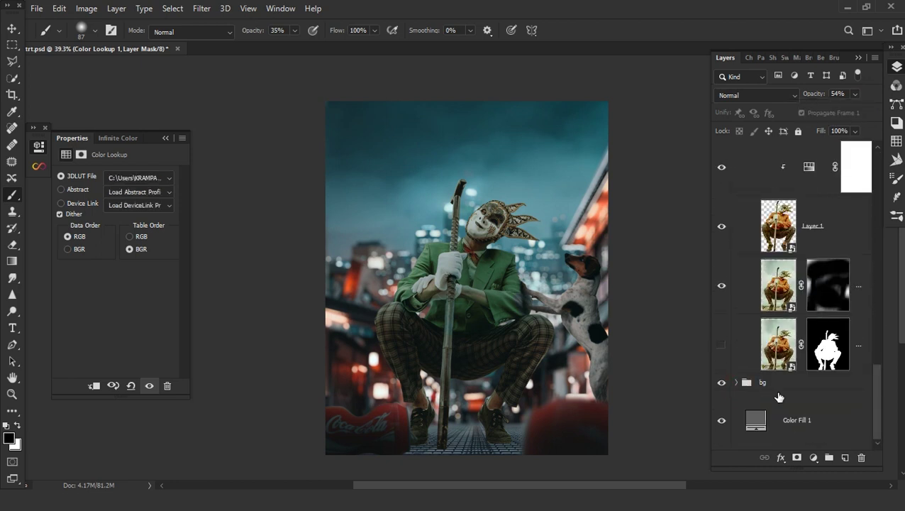
Clip a Brightness/Contrast layer to the street: brightness -71, contrast 34
click(736, 383)
click(797, 422)
scroll(809, 426, down, 3)
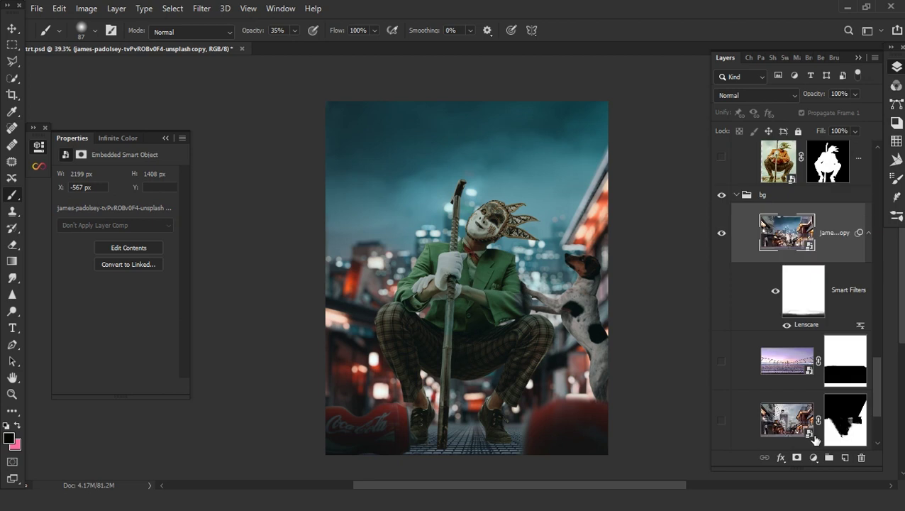
click(815, 458)
click(730, 272)
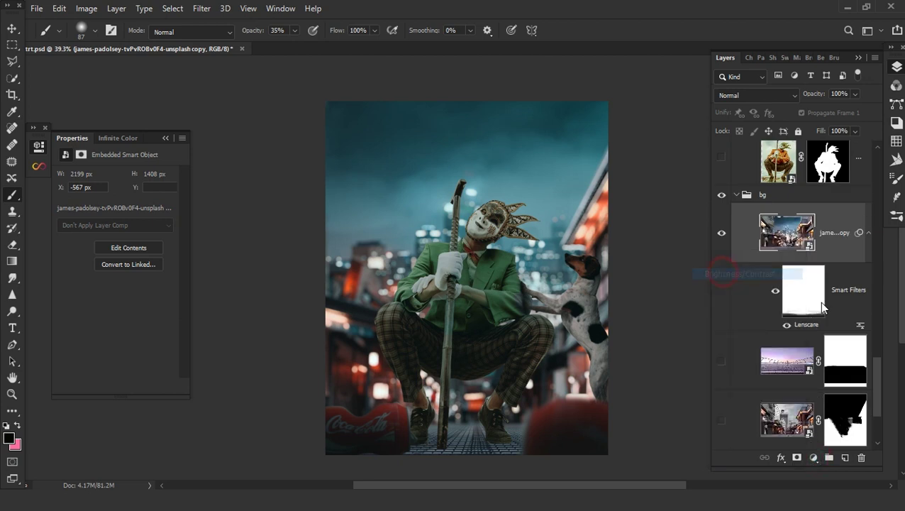
key(ctrl+alt+g)
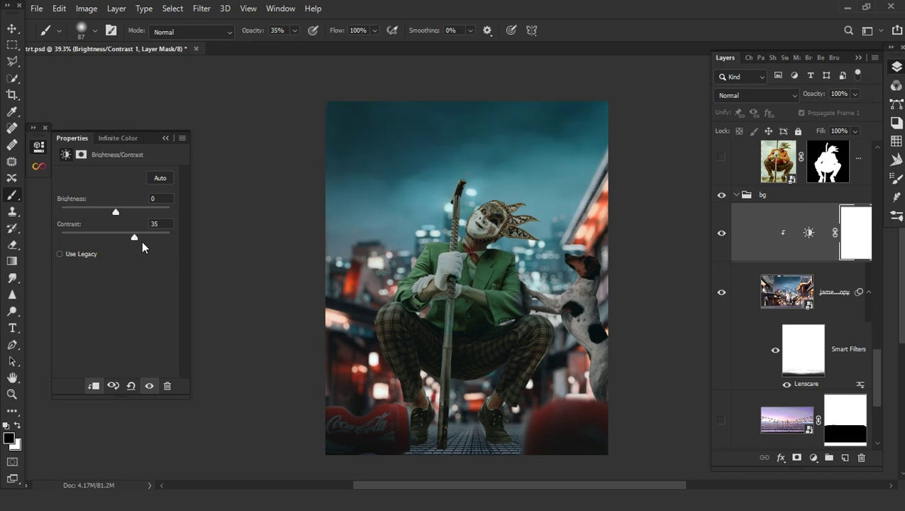
drag(132, 246, 134, 243)
drag(113, 213, 94, 216)
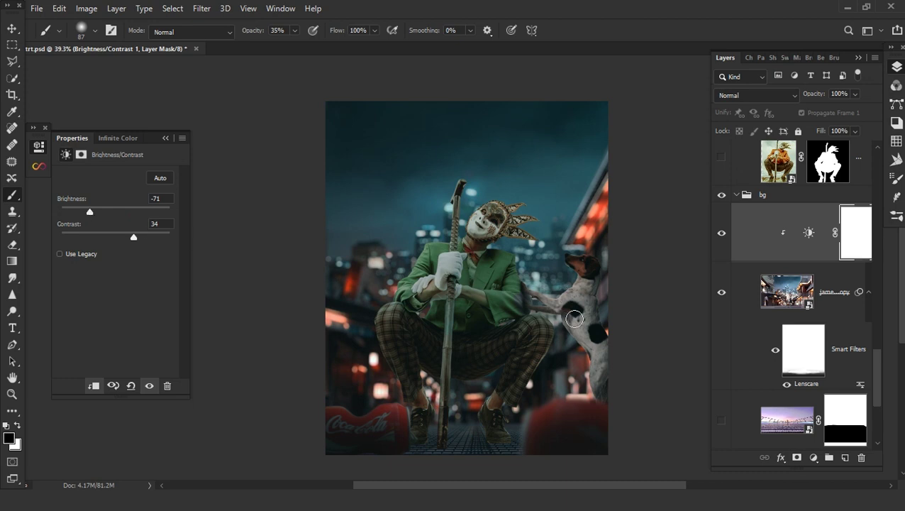
Mask the darkening with a 434 px brush so the street stays brighter behind the figure
right_click(434, 302)
click(140, 154)
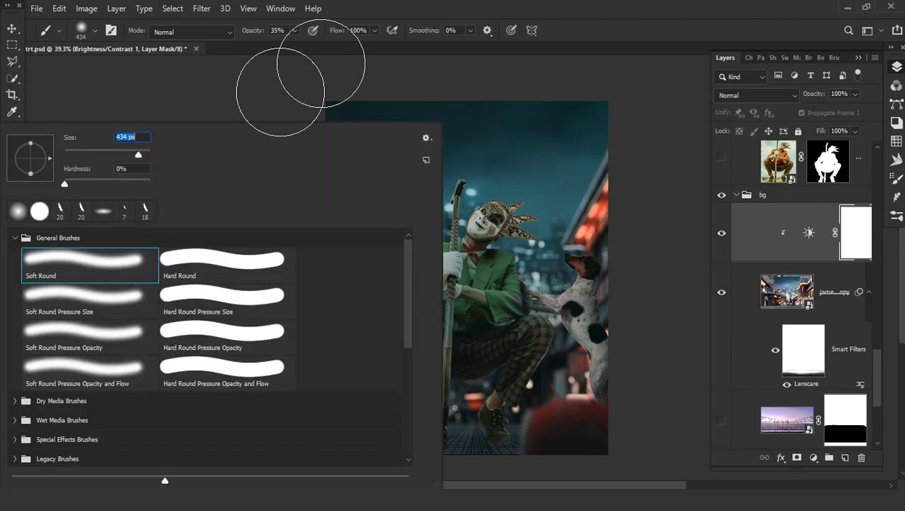
scroll(497, 458, up, 5)
drag(496, 131, 485, 263)
scroll(485, 257, down, 3)
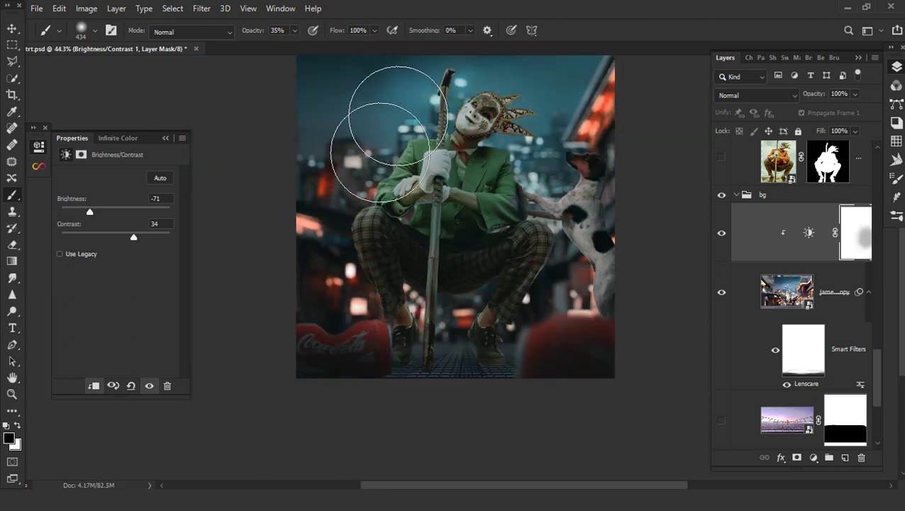
mouse_move(519, 212)
mouse_down()
mouse_move(552, 174)
mouse_move(524, 289)
mouse_move(420, 210)
mouse_move(501, 288)
mouse_up()
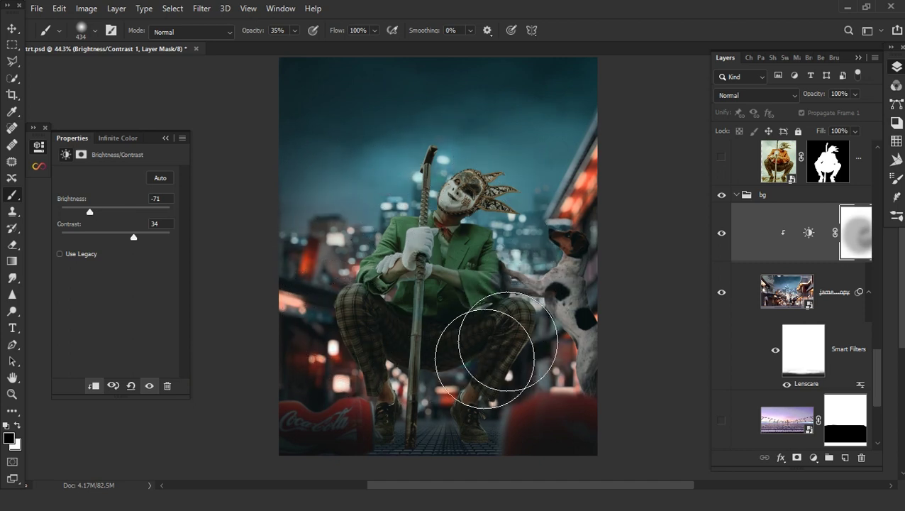
mouse_move(484, 328)
mouse_down()
mouse_move(495, 364)
mouse_move(424, 222)
mouse_up()
drag(433, 320, 435, 299)
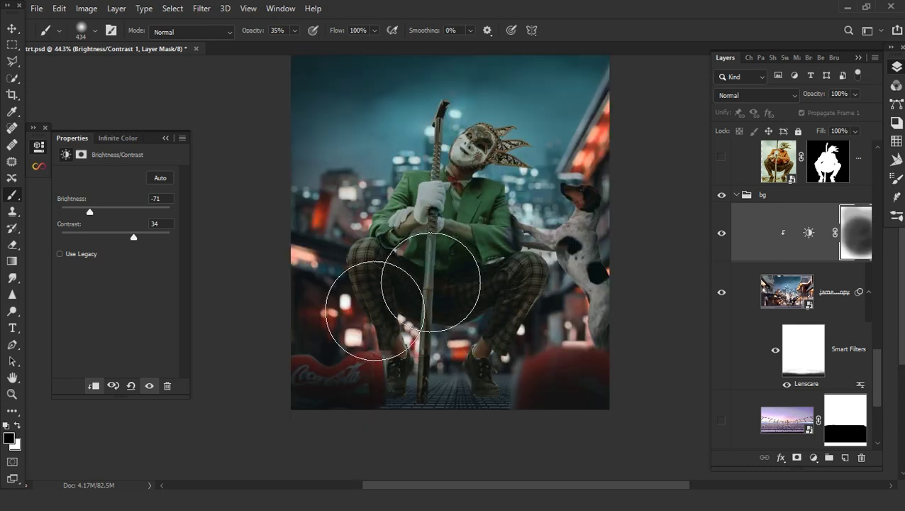
Add an empty Layer 8 above Layer 7 in the subjects group
scroll(449, 365, up, 3)
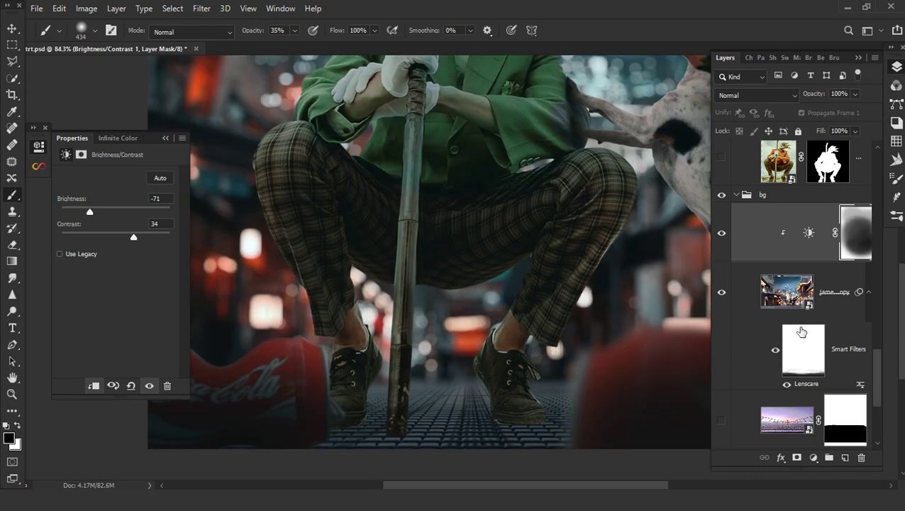
scroll(461, 292, down, 3)
scroll(789, 289, up, 3)
scroll(816, 284, up, 2)
click(831, 298)
click(845, 457)
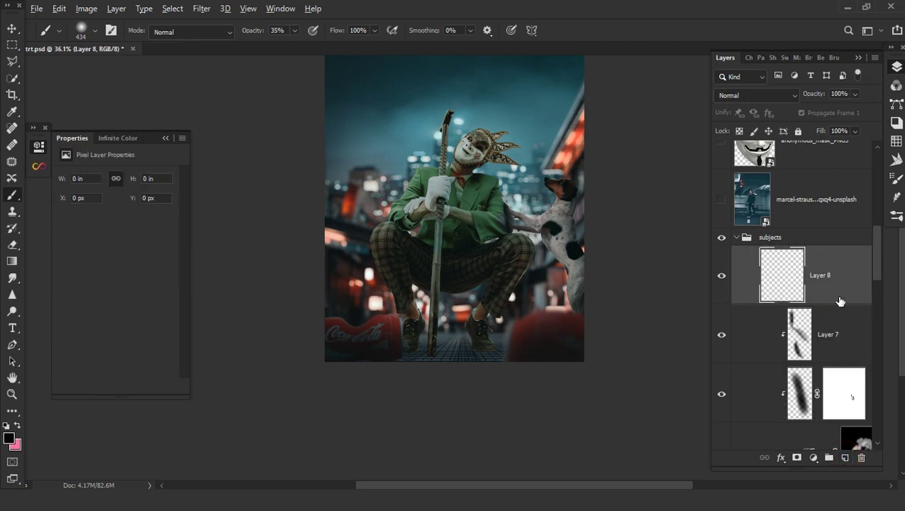
Clip Layer 8 to Layer 7 and dab shadow under the right shoe with a 125, 21%-opacity brush
alt+click(842, 303)
scroll(457, 347, up, 3)
scroll(427, 384, up, 2)
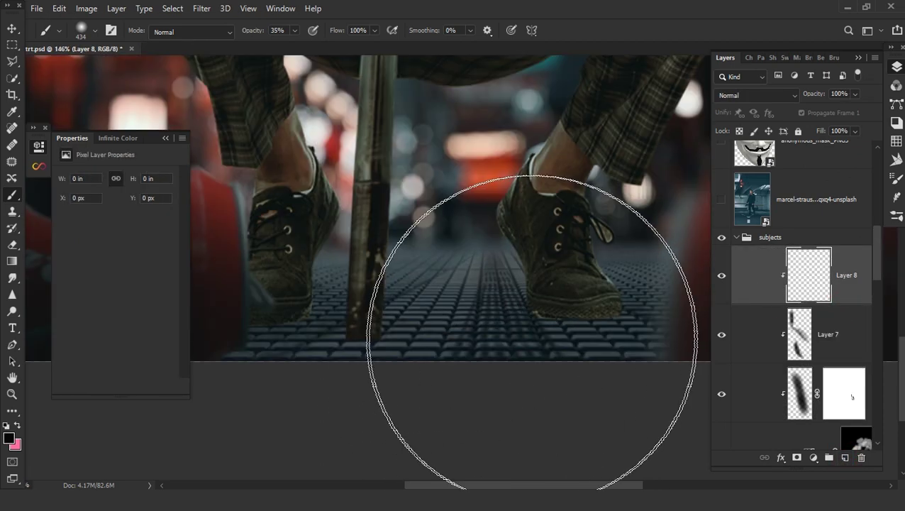
key(bracketleft)
key(bracketleft)
key(bracketleft)
key(bracketleft)
key(bracketleft)
key(bracketleft)
key(bracketleft)
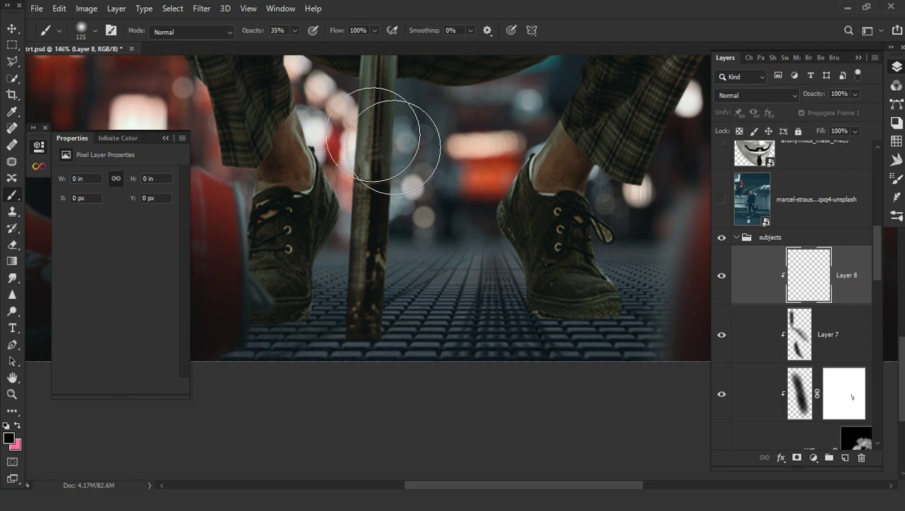
key(Down)
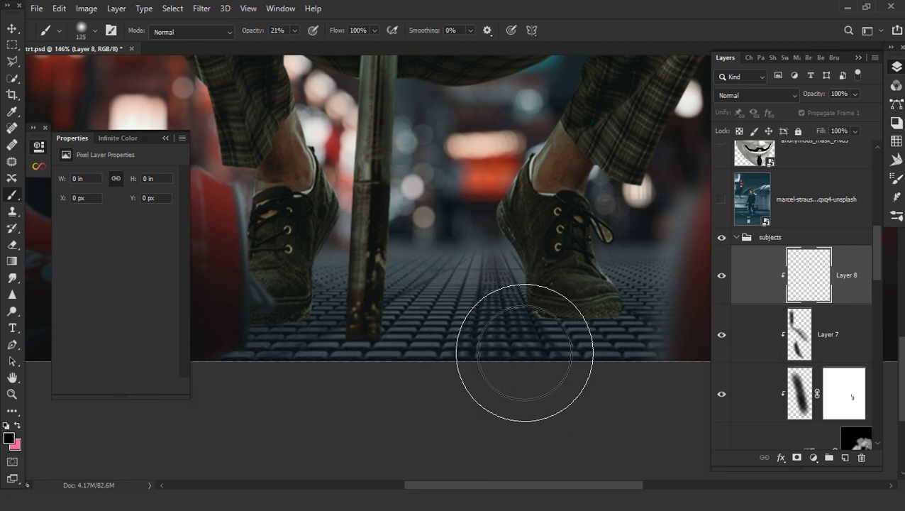
scroll(516, 370, up, 3)
click(510, 182)
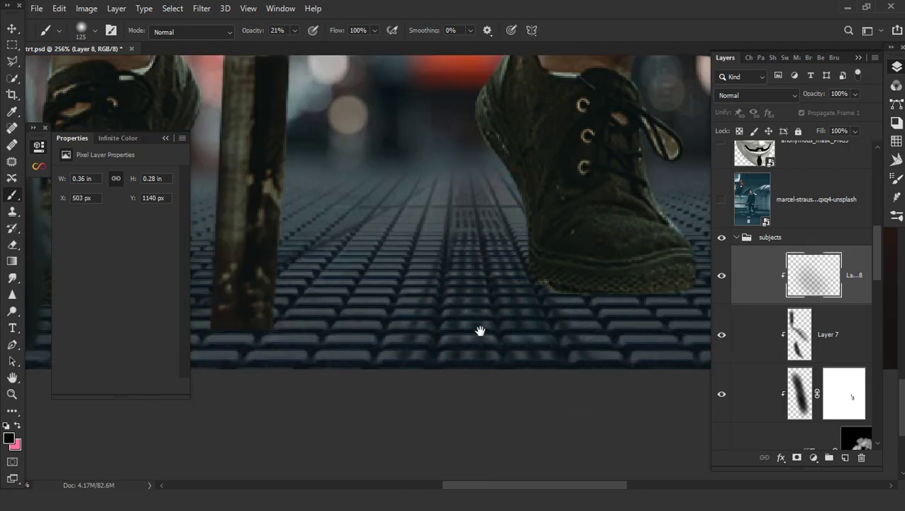
Paint soft contact shadows under both shoes along the ground; discard an extra empty layer
scroll(538, 356, down, 2)
drag(548, 266, 641, 322)
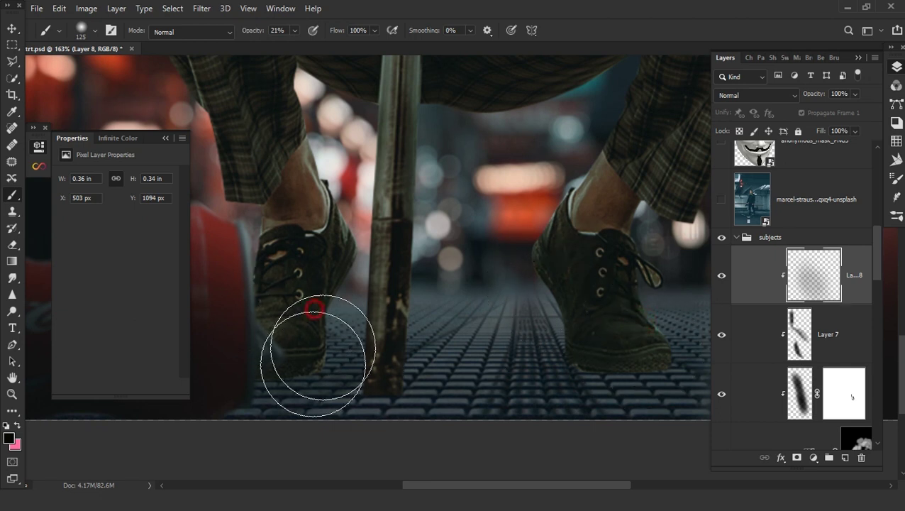
drag(313, 303, 294, 360)
drag(481, 359, 370, 417)
scroll(449, 363, down, 3)
drag(449, 362, 461, 346)
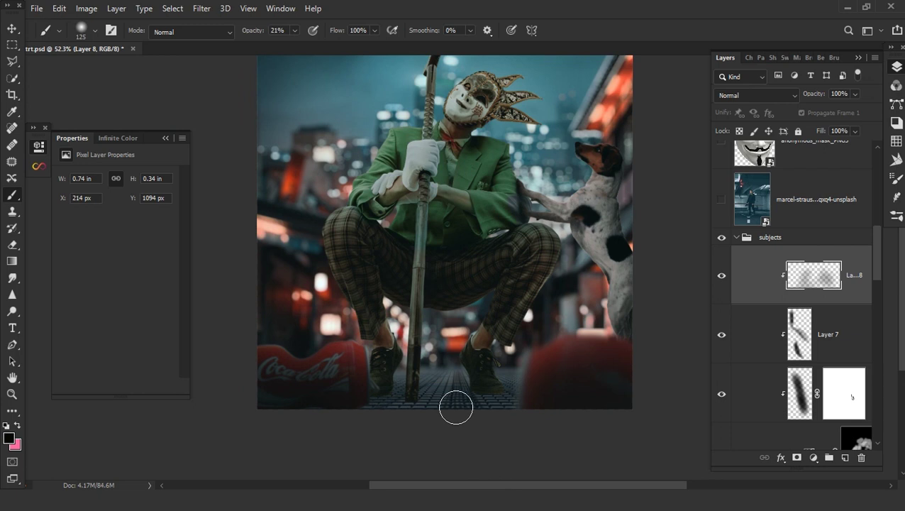
drag(518, 417, 684, 403)
click(845, 459)
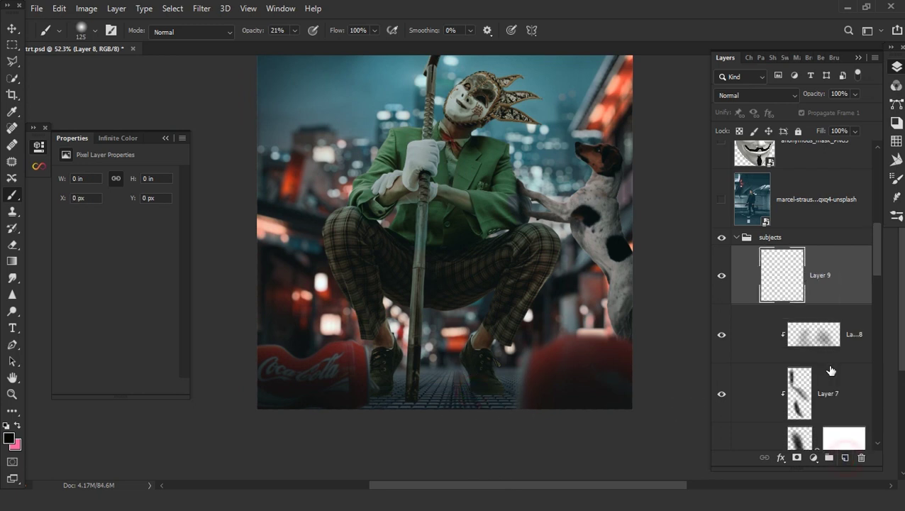
click(862, 460)
Add a clipped Curves adjustment with a raised brightening curve and an inverted black mask
click(814, 458)
click(738, 299)
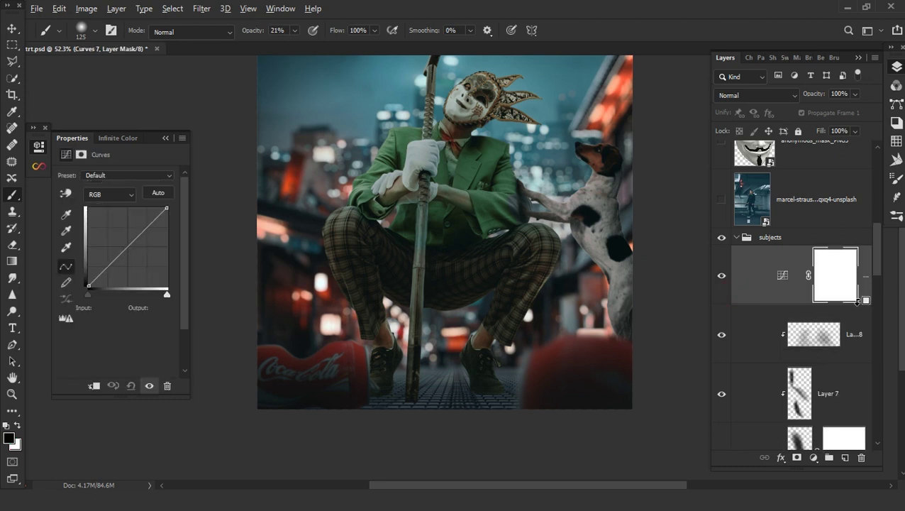
key(ctrl+alt+g)
mouse_move(107, 255)
mouse_down()
mouse_move(109, 229)
mouse_move(104, 246)
mouse_up()
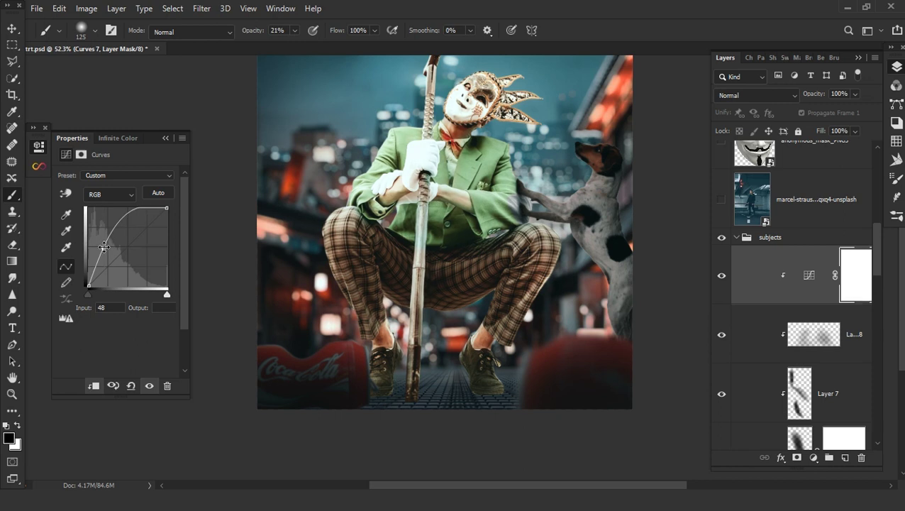
key(ctrl+i)
Paint white with a small brush along the trouser edges to reveal the brightening
key(bracketleft)
scroll(459, 333, up, 3)
scroll(449, 314, up, 3)
scroll(446, 269, up, 3)
key(bracketleft)
key(bracketleft)
key(bracketleft)
key(bracketleft)
key(bracketleft)
key(bracketleft)
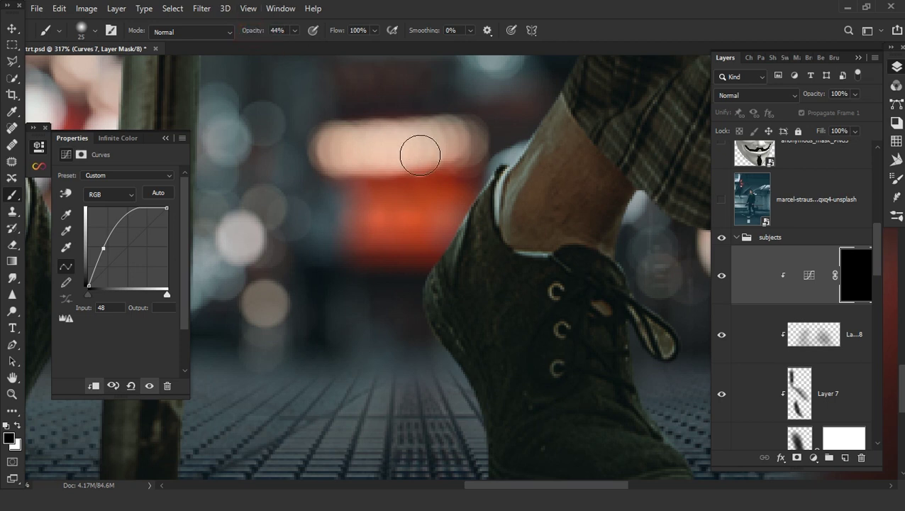
scroll(498, 195, down, 2)
scroll(545, 166, down, 2)
scroll(532, 181, down, 1)
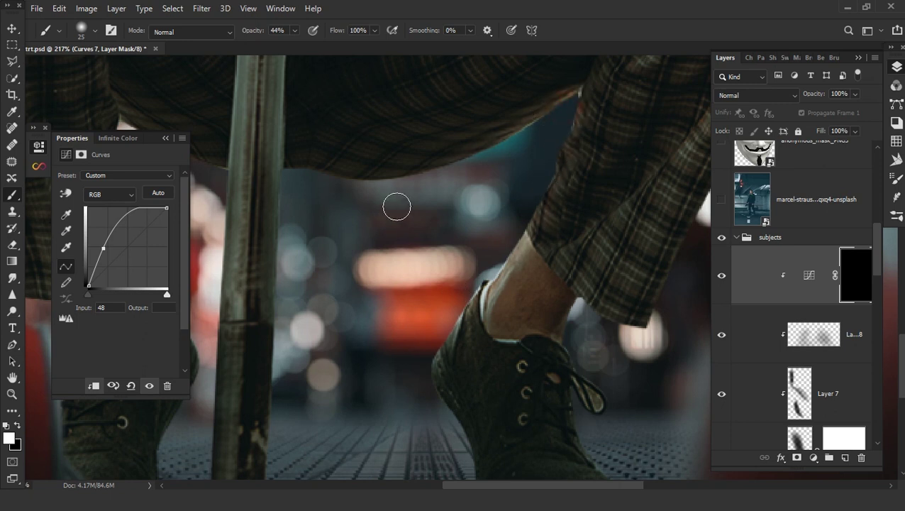
drag(529, 122, 551, 110)
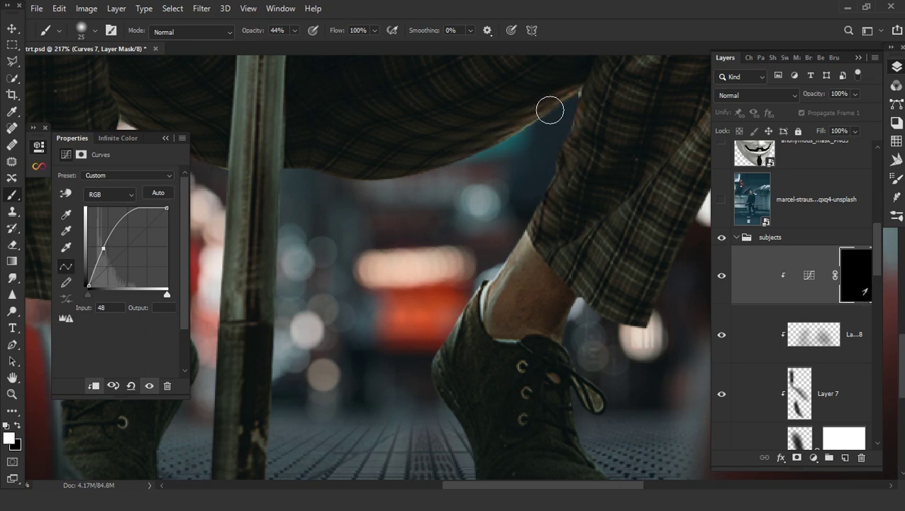
scroll(362, 238, down, 1)
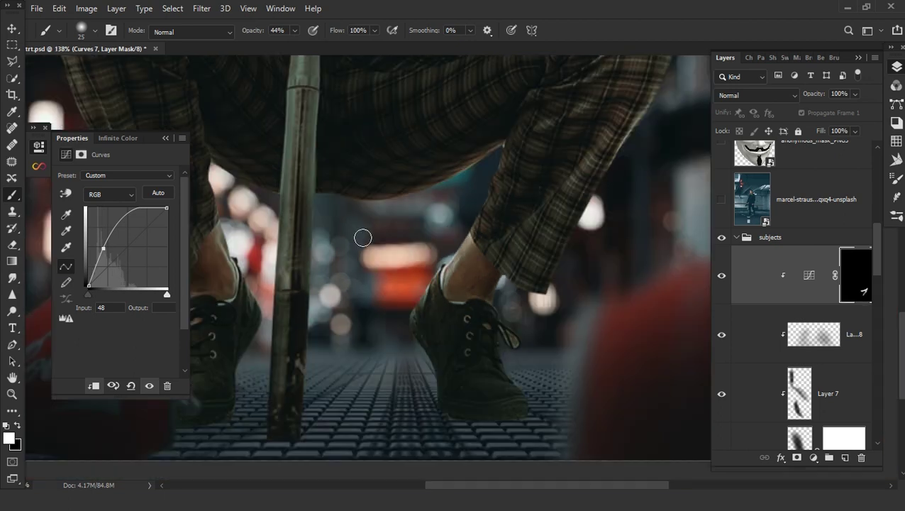
scroll(343, 236, down, 1)
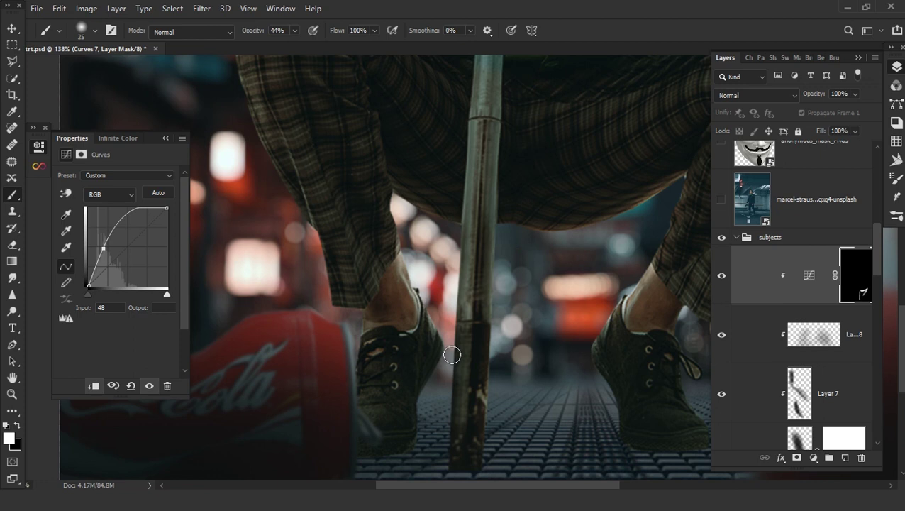
scroll(425, 328, down, 4)
scroll(778, 330, down, 5)
click(736, 254)
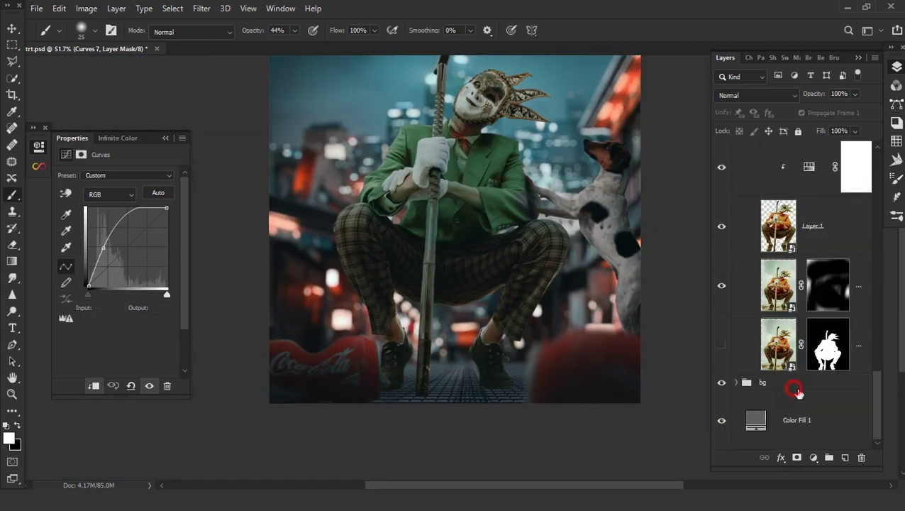
Add a new layer above the bg group inside its own group named light
click(792, 387)
click(844, 458)
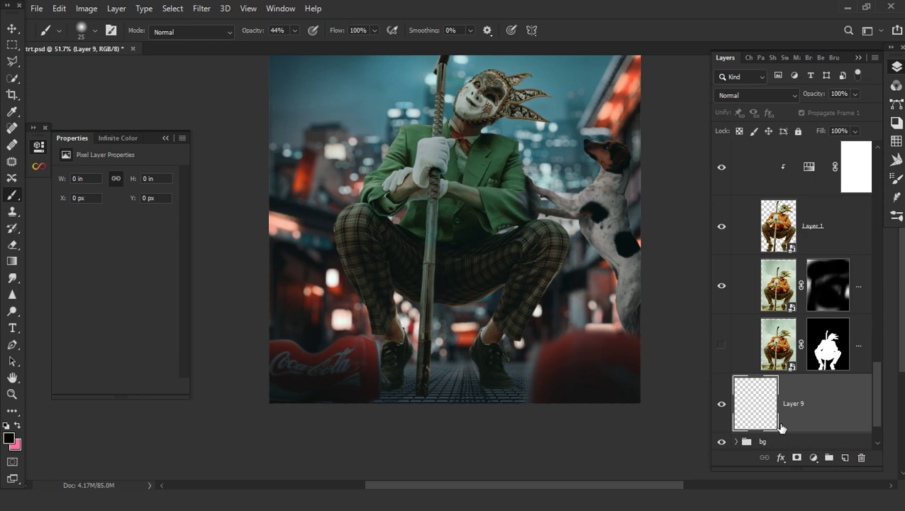
key(ctrl+g)
text(light)
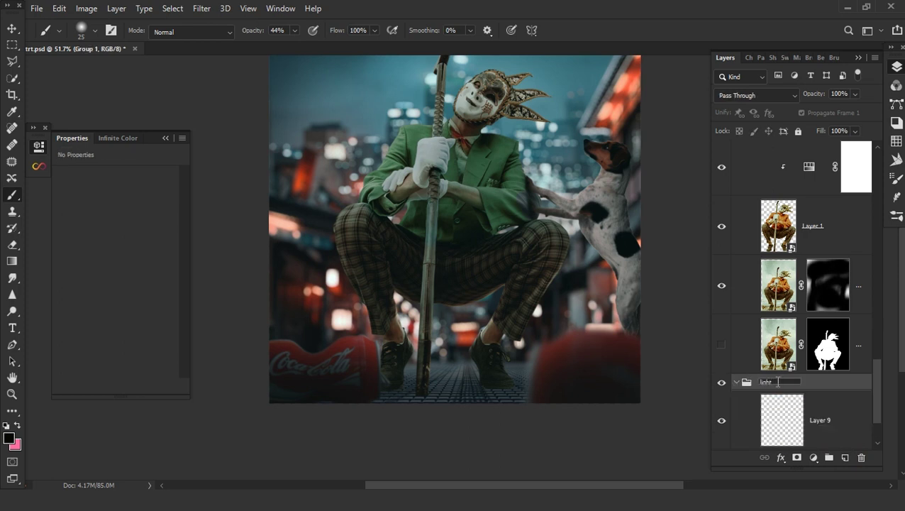
click(794, 426)
Fill the new layer with Black using Edit > Fill
click(59, 8)
click(97, 213)
click(482, 119)
click(425, 223)
key(b)
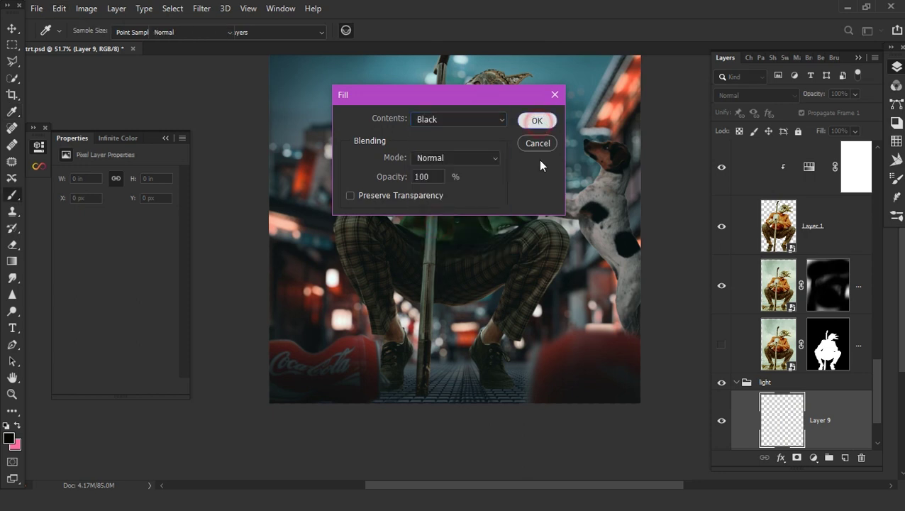
click(537, 120)
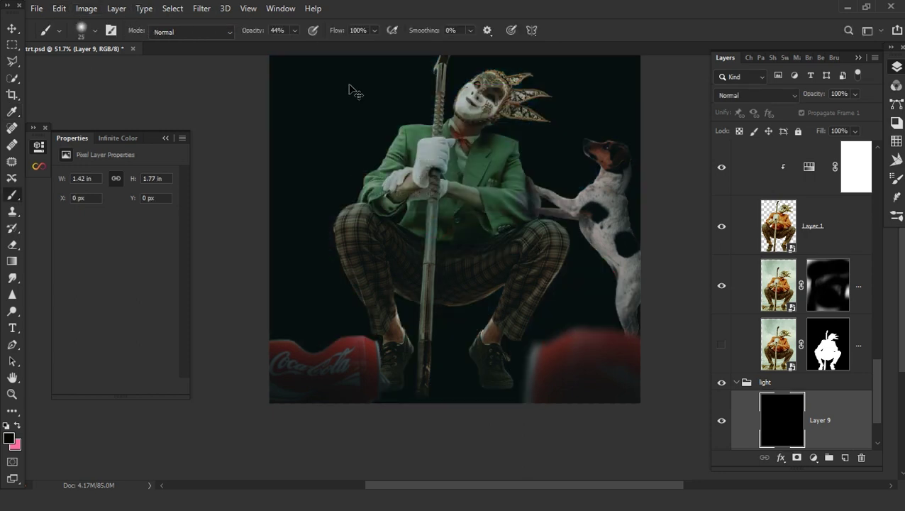
Render a Knoll Light Factory flare with the Autumn preset onto the black layer
click(201, 8)
mouse_move(34, 104)
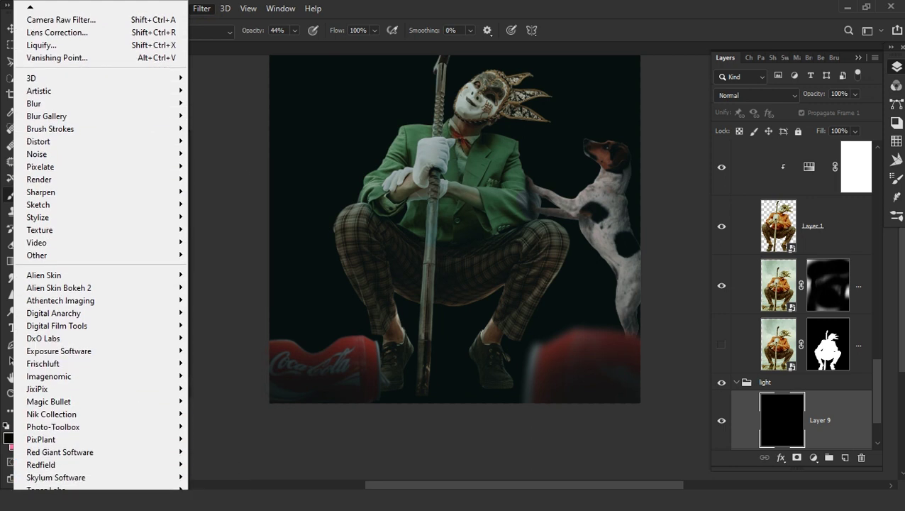
click(232, 426)
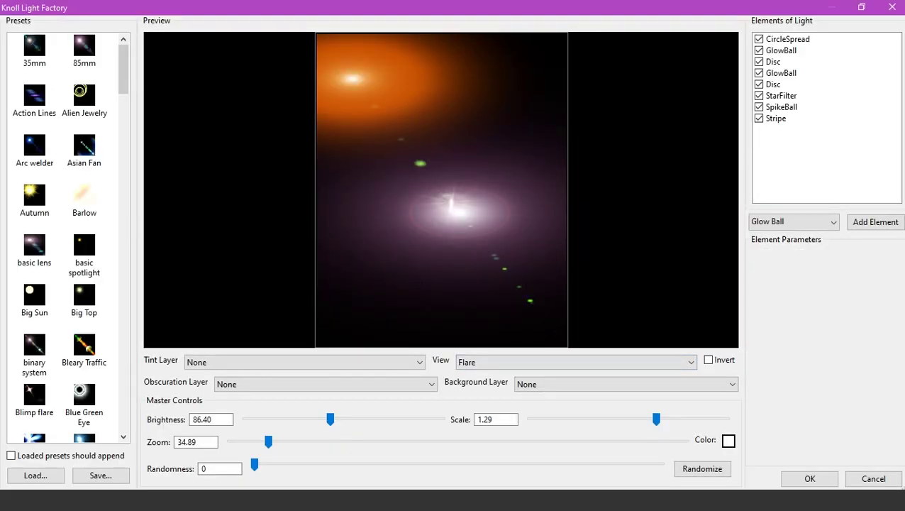
scroll(78, 266, down, 5)
scroll(106, 248, down, 5)
scroll(76, 288, down, 5)
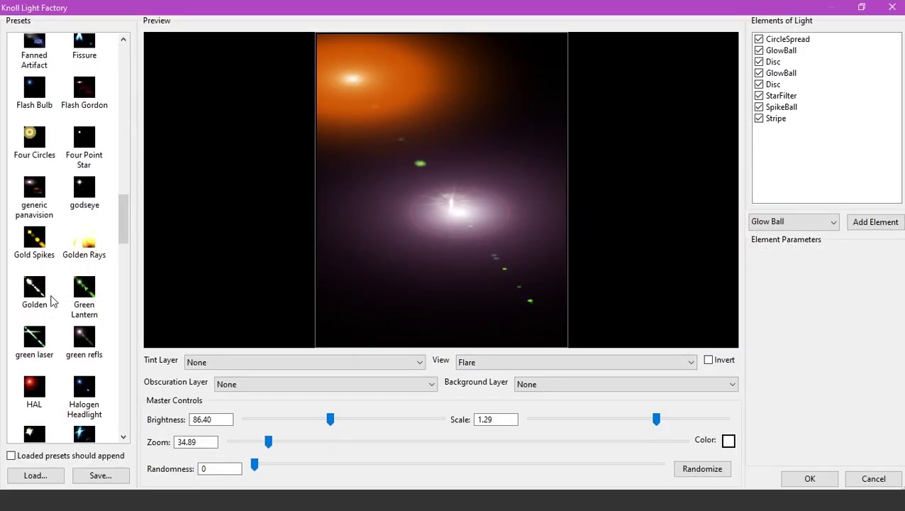
scroll(48, 306, down, 5)
scroll(74, 320, down, 5)
scroll(74, 317, down, 5)
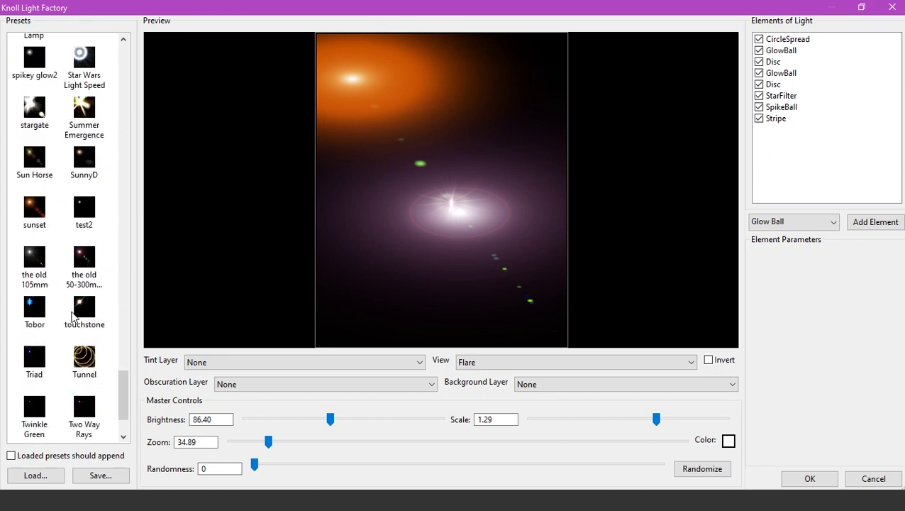
scroll(74, 317, down, 2)
scroll(74, 313, up, 10)
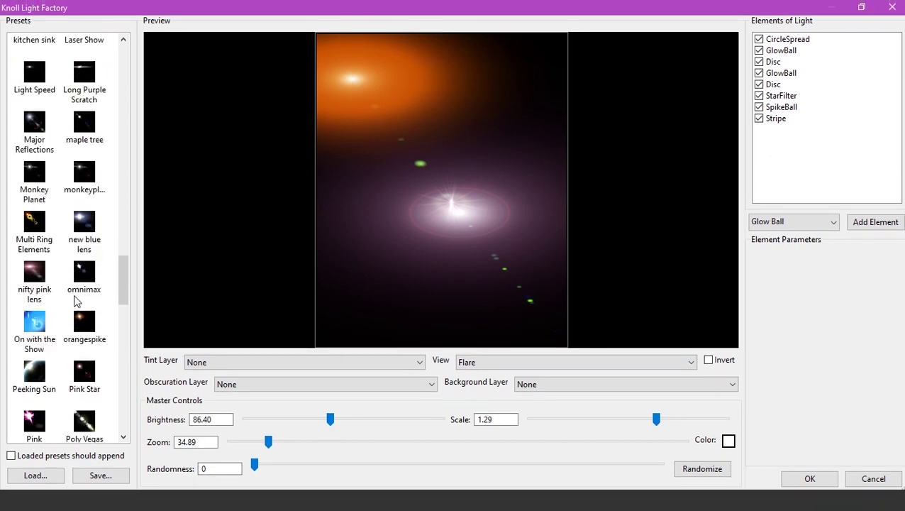
scroll(78, 298, up, 5)
scroll(33, 264, down, 2)
scroll(33, 264, up, 10)
scroll(43, 241, up, 10)
click(28, 200)
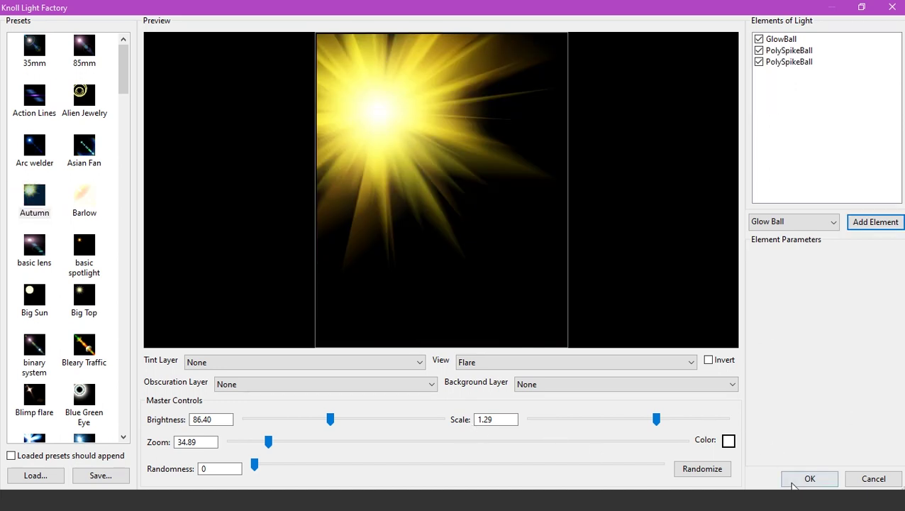
click(794, 481)
Convert the flare layer to a smart object, move it down-right and rotate it about -64°
right_click(851, 425)
click(687, 186)
key(v)
scroll(447, 270, down, 2)
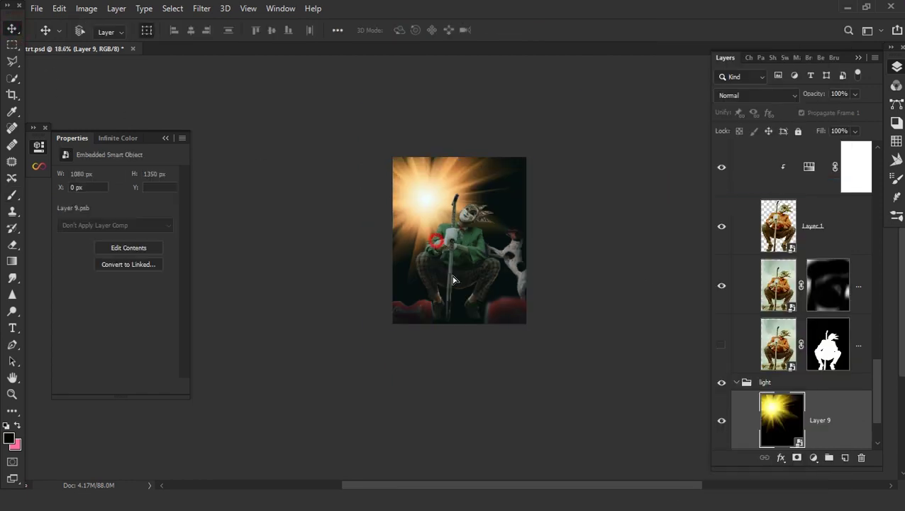
drag(454, 280, 486, 368)
key(ctrl+t)
mouse_move(379, 263)
mouse_down()
mouse_move(513, 352)
mouse_move(426, 312)
mouse_up()
key(Return)
Set the flare to Screen blend mode and apply a 47-pixel Gaussian Blur
click(756, 94)
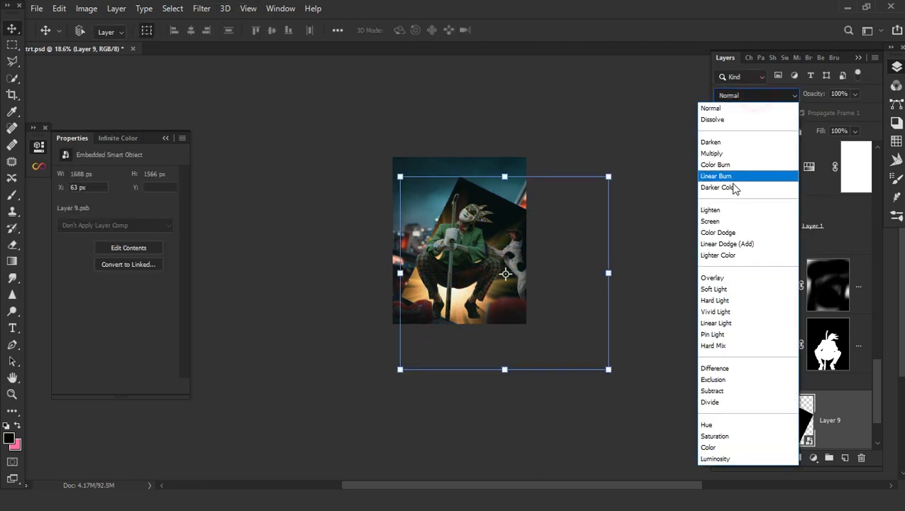
click(712, 221)
click(201, 7)
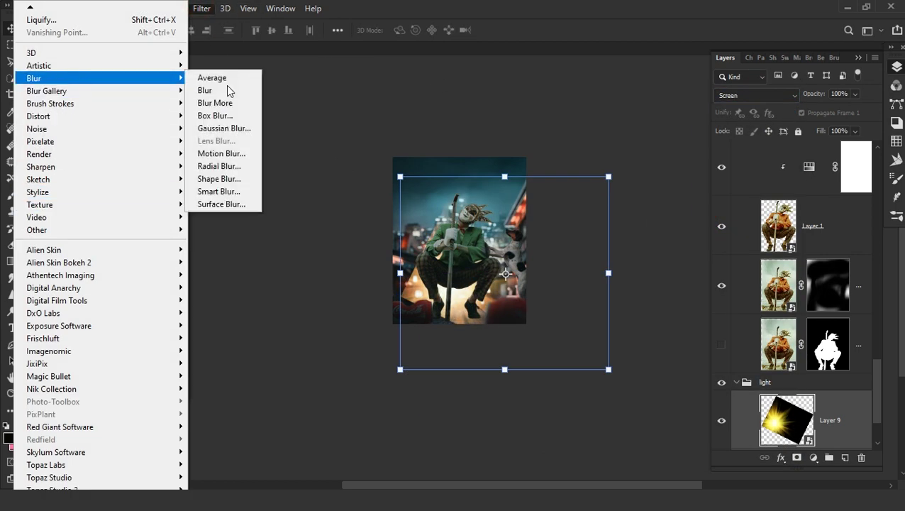
click(224, 128)
drag(77, 304, 98, 304)
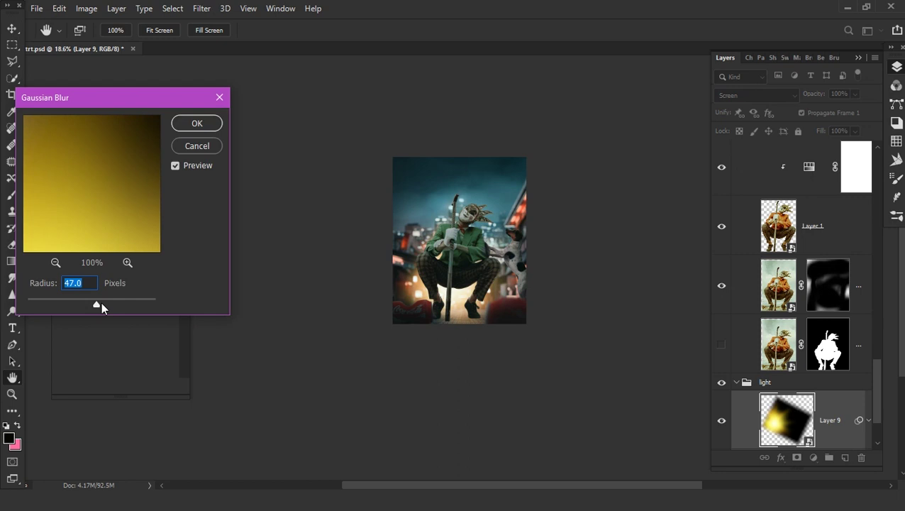
key(Return)
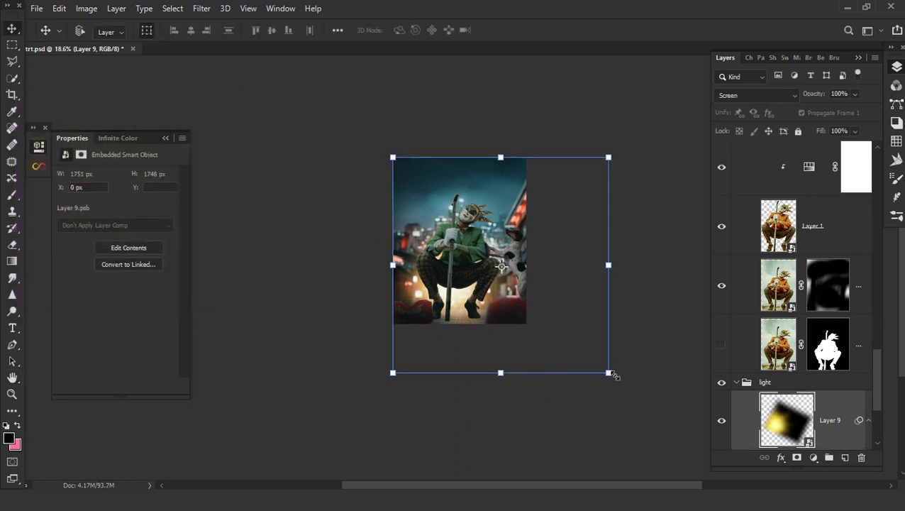
Recolour the flare with Hue/Saturation until it becomes a cyan teal glow
scroll(500, 316, up, 3)
click(84, 9)
mouse_move(35, 43)
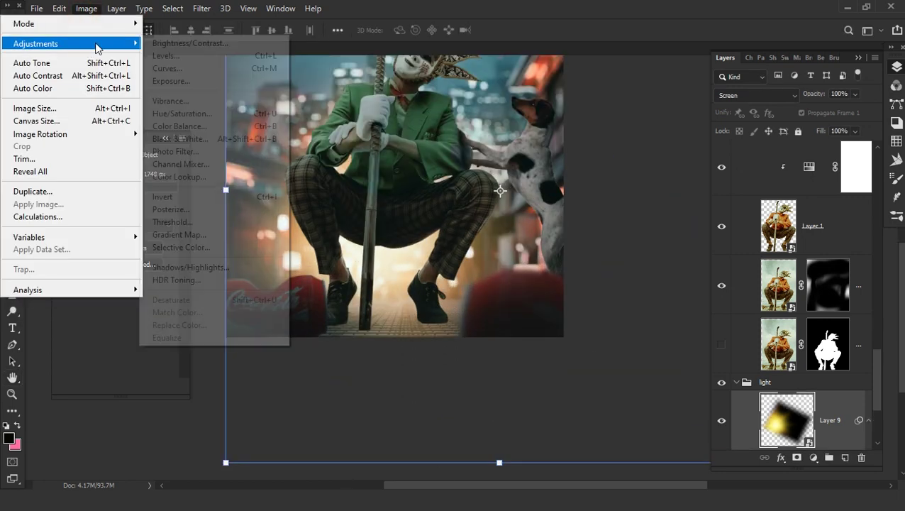
click(182, 113)
drag(334, 76, 86, 77)
drag(162, 169, 99, 172)
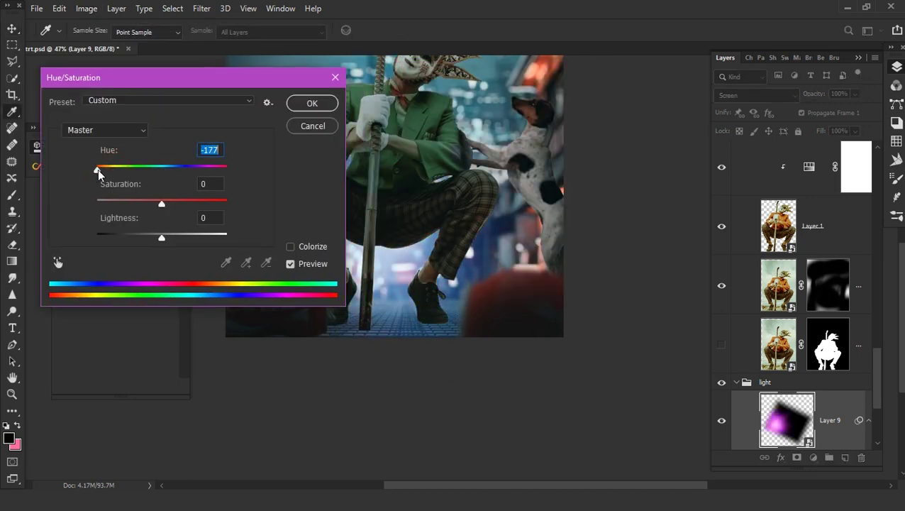
click(312, 102)
key(v)
alt+scroll(421, 381, down, 2)
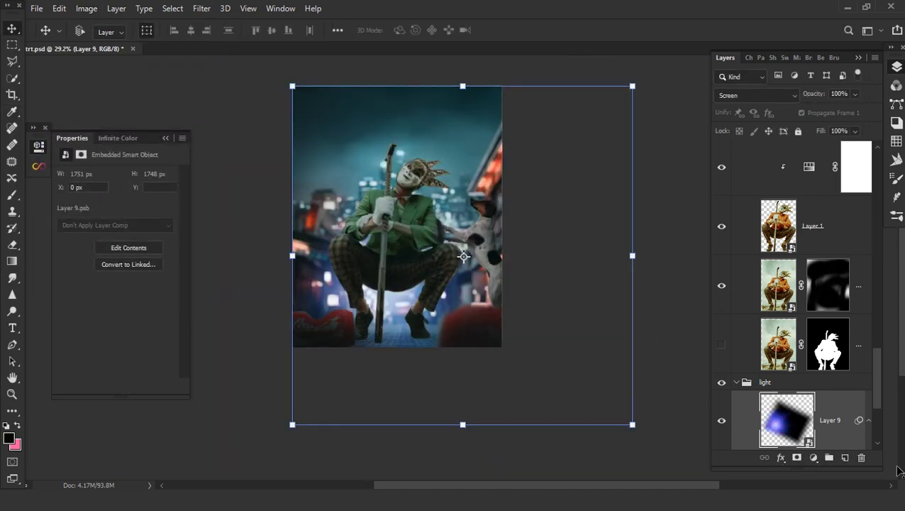
scroll(813, 324, down, 2)
double_click(825, 357)
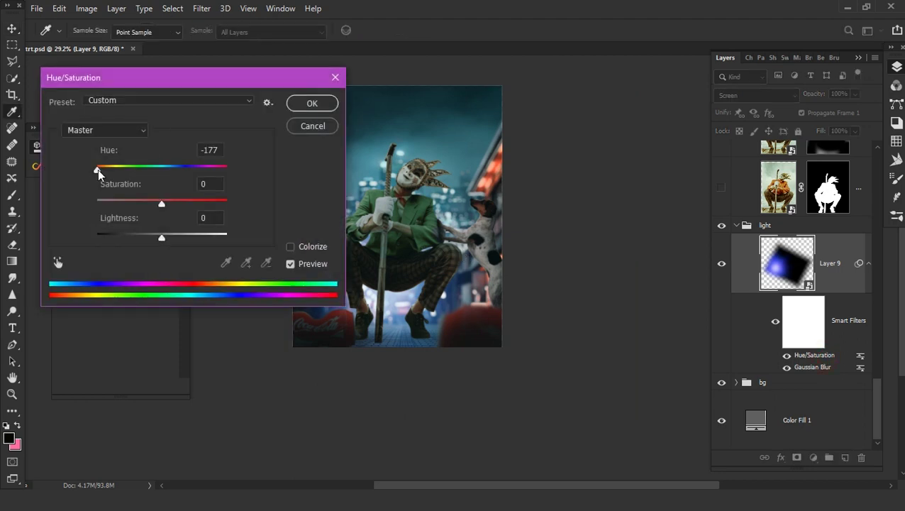
drag(97, 169, 213, 182)
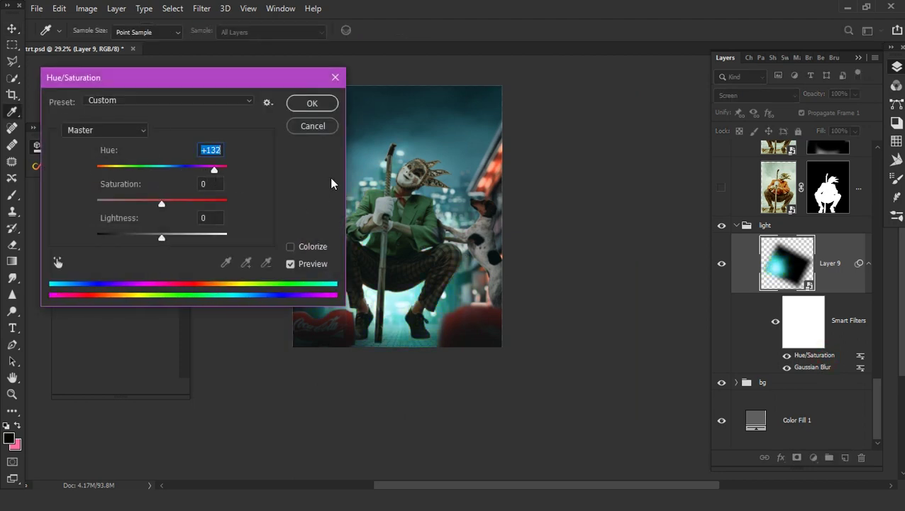
click(313, 103)
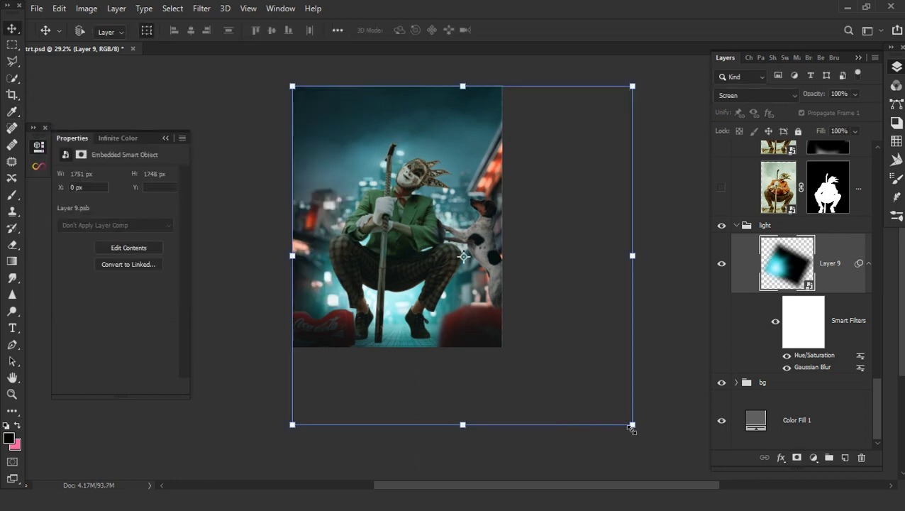
Duplicate the teal glow layer and fade the copy out, discarding a trial distortion
key(ctrl+j)
click(838, 389)
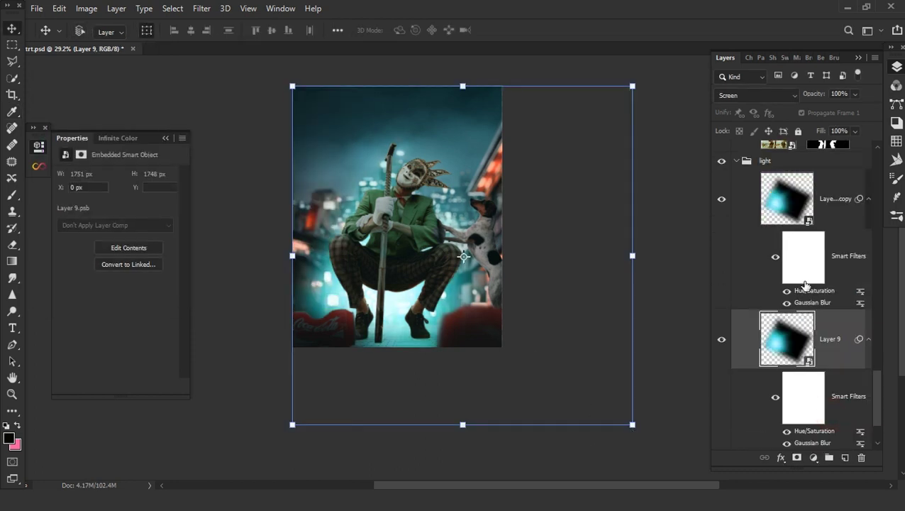
click(832, 213)
alt+scroll(497, 323, down, 1)
mouse_move(581, 390)
mouse_down()
mouse_move(537, 367)
mouse_move(555, 289)
mouse_up()
key(Return)
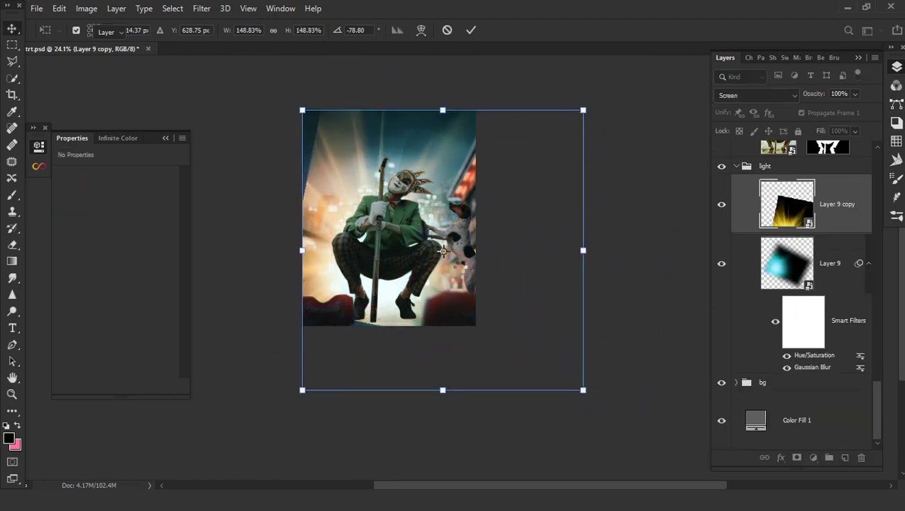
key(Escape)
mouse_move(786, 99)
mouse_down()
mouse_move(738, 101)
mouse_move(747, 104)
mouse_up()
Move Layer 9 above its copy and lower the glow's opacity to 55%
drag(841, 364, 810, 205)
click(722, 208)
click(722, 207)
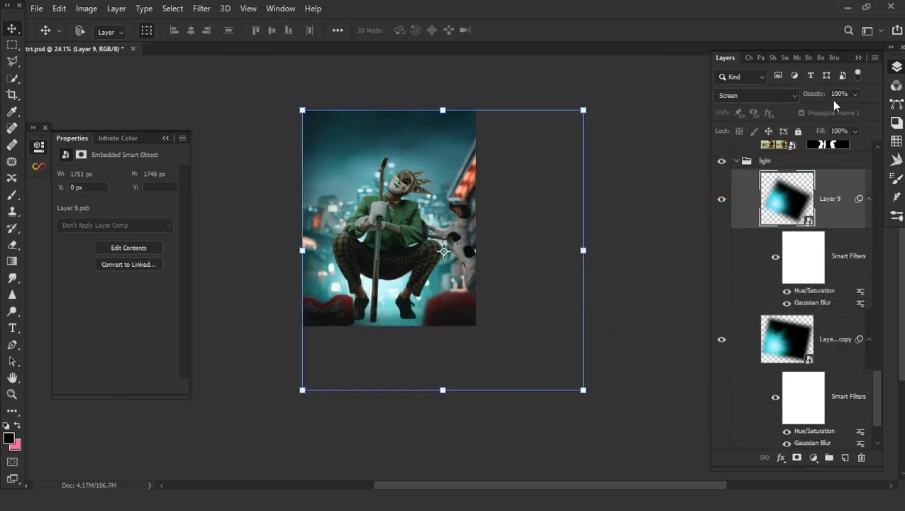
drag(855, 95, 829, 110)
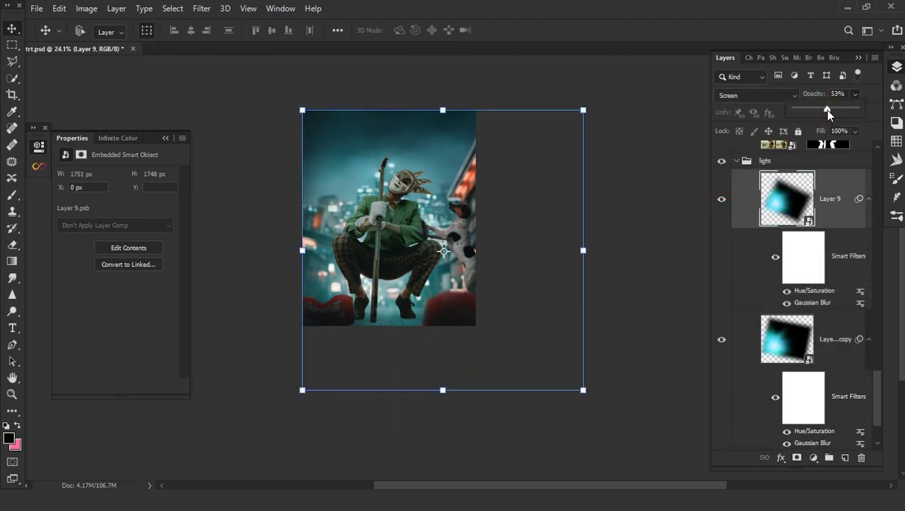
click(558, 20)
scroll(410, 275, up, 3)
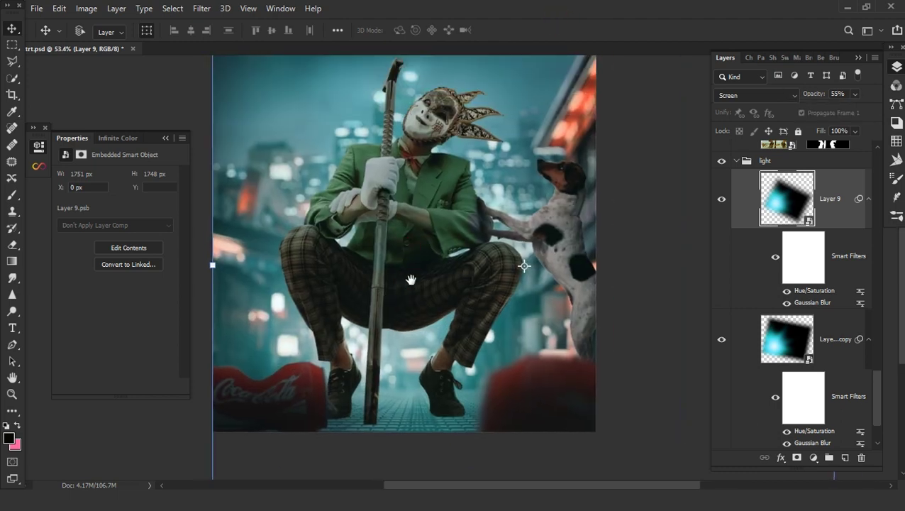
scroll(411, 277, down, 2)
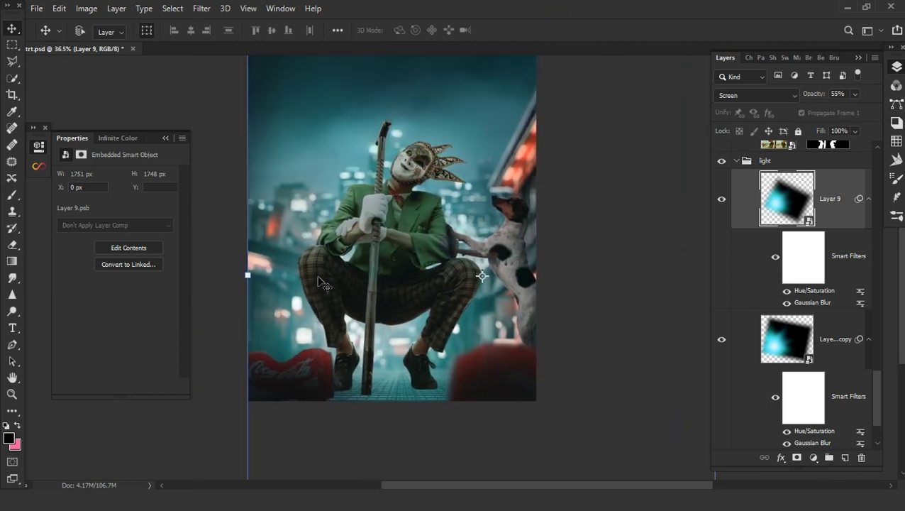
scroll(310, 279, down, 3)
Enlarge and rotate the original glow over the figure, raising its opacity to 81%
key(ctrl+t)
mouse_move(460, 362)
mouse_down()
mouse_move(353, 275)
mouse_move(357, 344)
mouse_up()
scroll(353, 275, up, 4)
key(Return)
drag(836, 101, 840, 102)
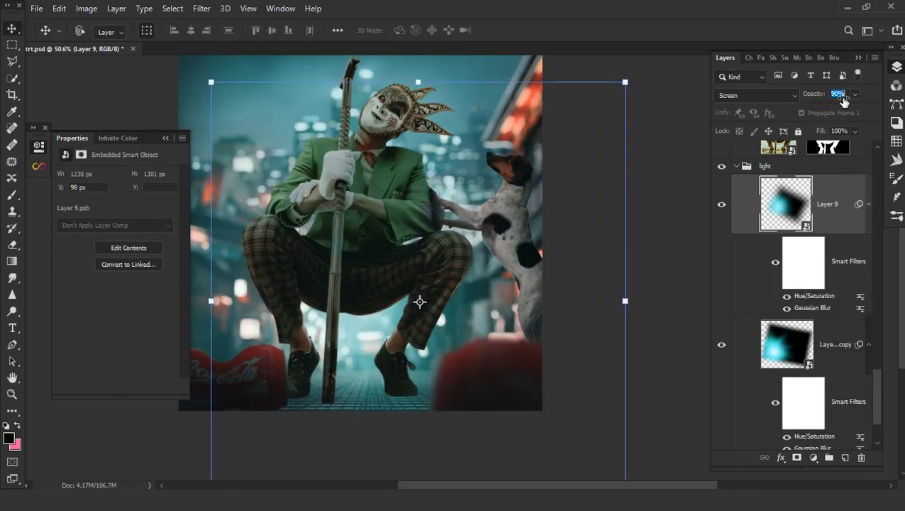
click(737, 166)
scroll(800, 333, up, 3)
click(816, 268)
Add a Solid Color fill layer with a light cyan colour
click(814, 458)
click(752, 229)
click(772, 254)
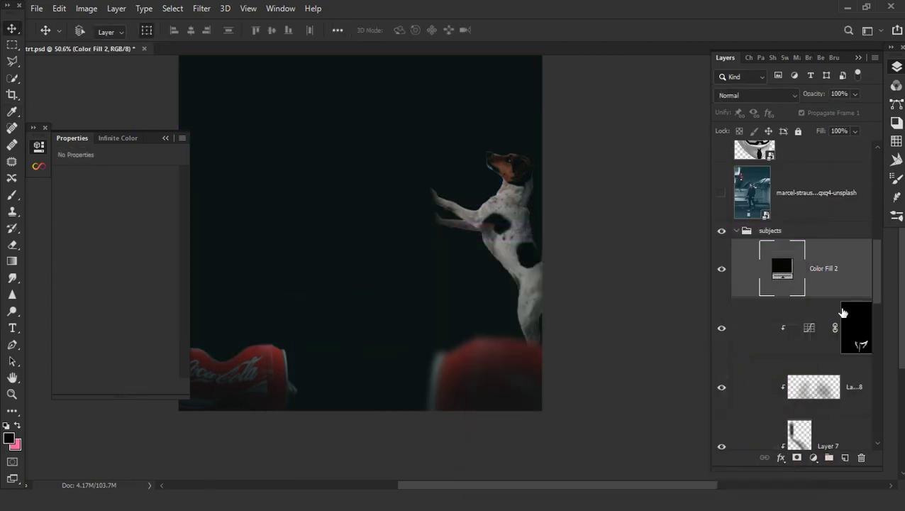
key(ctrl+comma)
double_click(808, 268)
click(509, 281)
click(744, 253)
Clip the cyan fill to the figure, set it to Linear Dodge (Add), and add a mask
key(ctrl+comma)
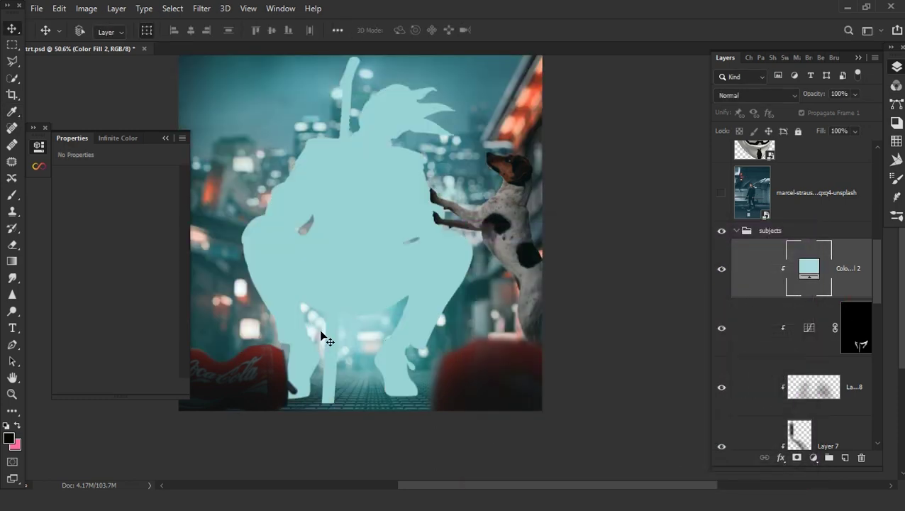
scroll(323, 340, up, 5)
click(731, 95)
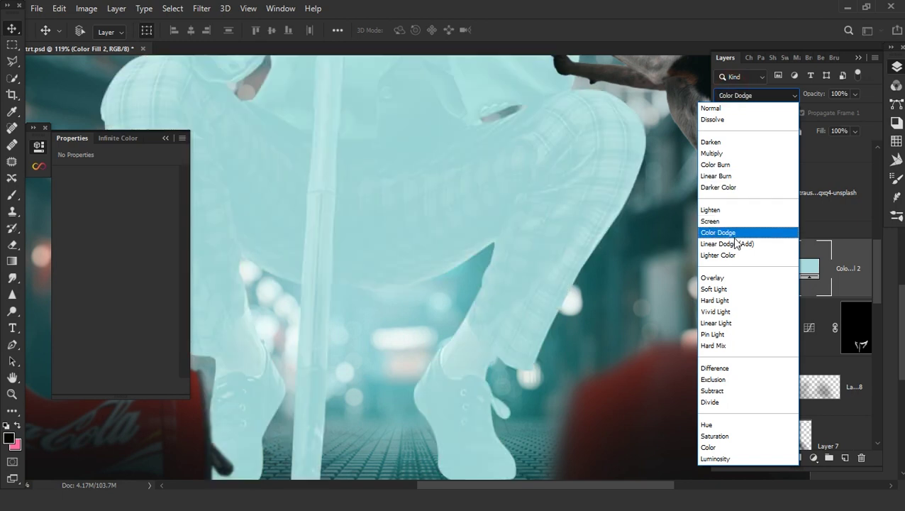
click(731, 244)
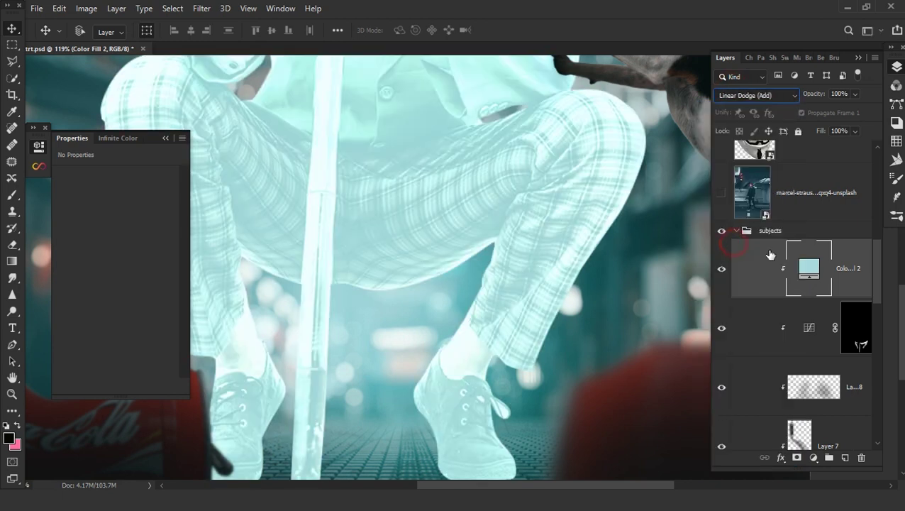
alt+click(798, 458)
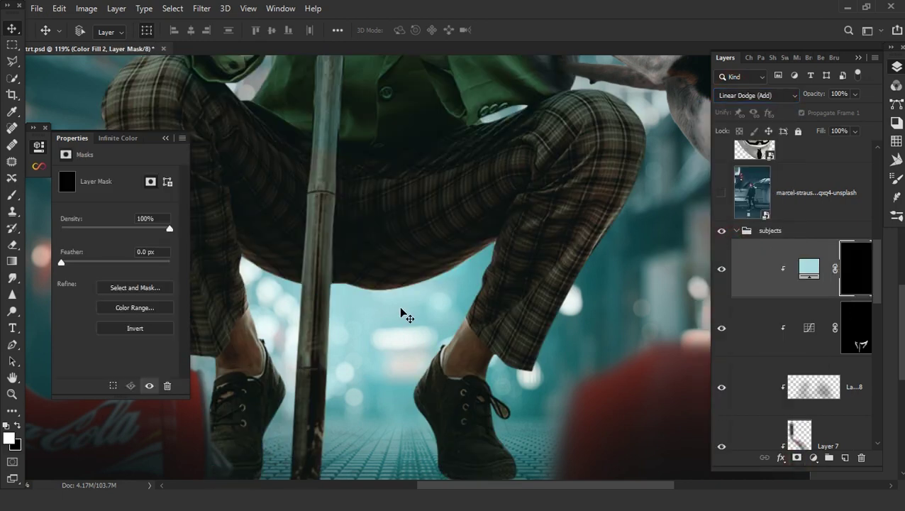
key(b)
Paint cyan rim light along the trouser edges, including the edge by the pole
scroll(402, 315, up, 2)
right_click(408, 306)
key(Escape)
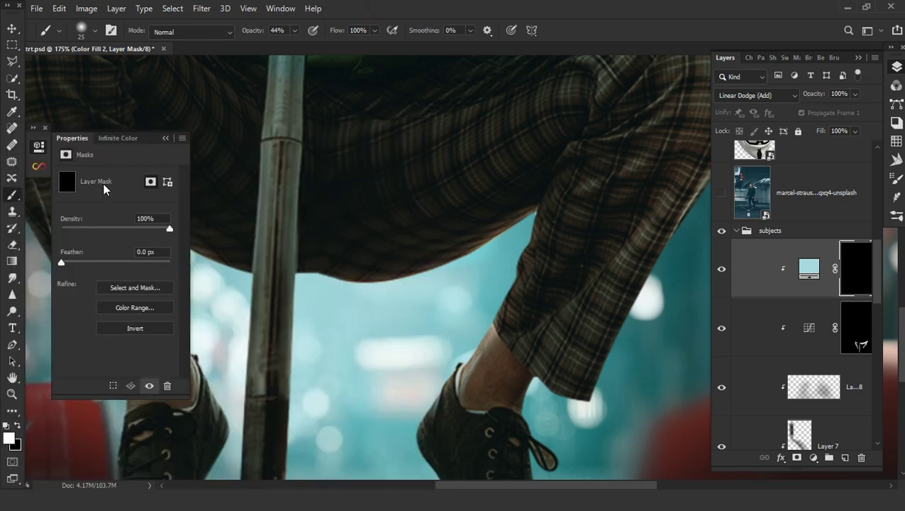
scroll(378, 298, up, 3)
drag(421, 282, 499, 243)
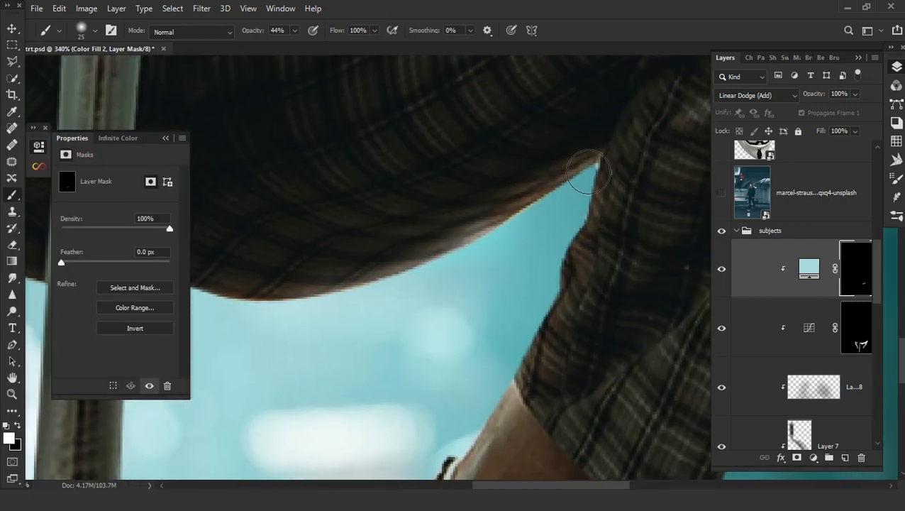
mouse_move(369, 327)
mouse_down()
mouse_move(502, 316)
mouse_move(387, 308)
mouse_up()
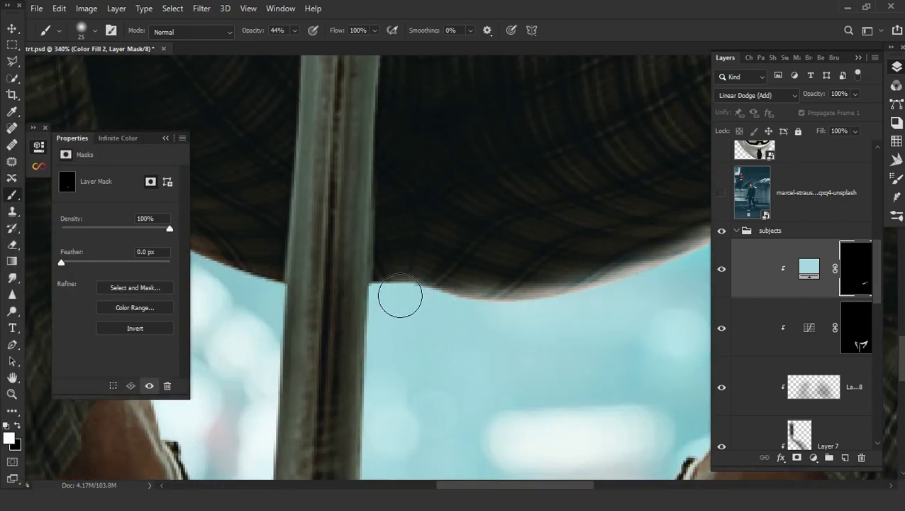
scroll(387, 308, down, 2)
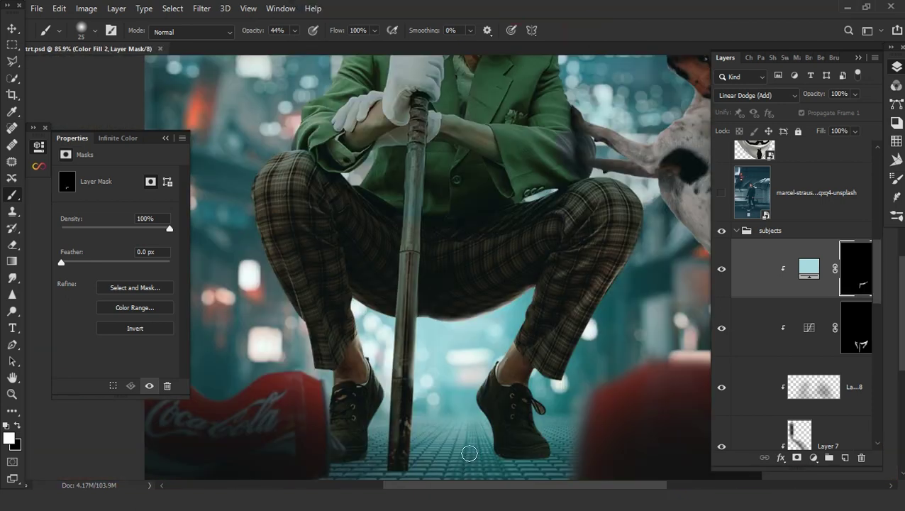
scroll(457, 330, up, 5)
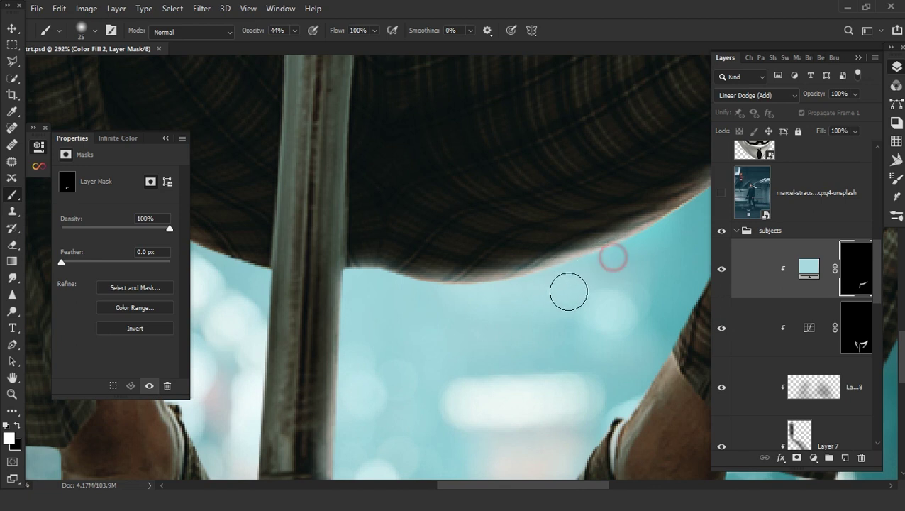
drag(568, 292, 437, 307)
mouse_move(585, 292)
mouse_down()
mouse_move(507, 313)
mouse_move(550, 269)
mouse_move(621, 225)
mouse_move(594, 334)
mouse_move(521, 441)
mouse_move(596, 327)
mouse_up()
key(bracketright)
key(bracketright)
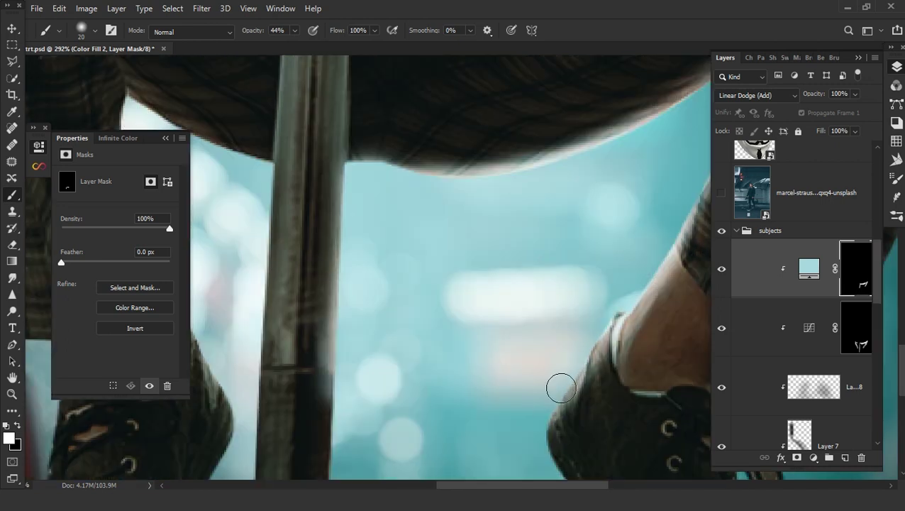
With a larger brush, paint rim light along the trouser hem, pole edge, right leg and shoe
drag(490, 389, 787, 425)
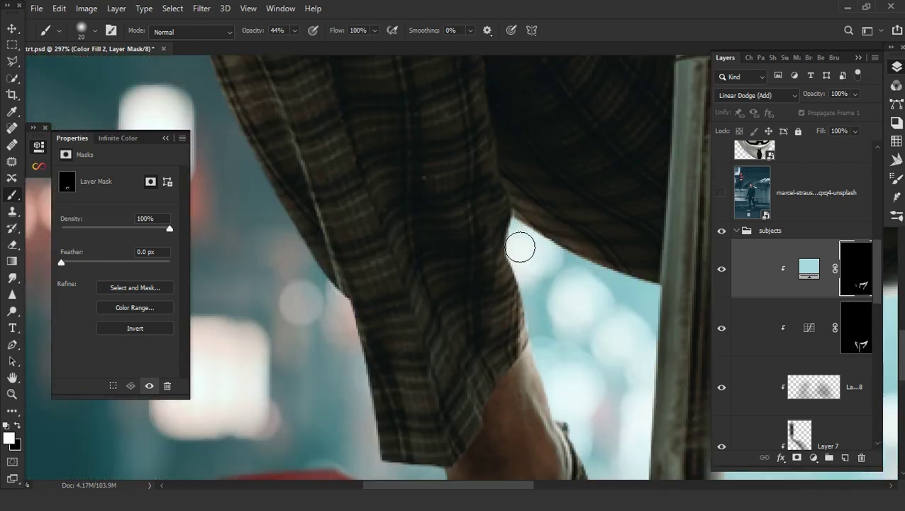
drag(538, 298, 489, 227)
mouse_move(557, 224)
mouse_down()
mouse_move(597, 225)
mouse_move(503, 181)
mouse_move(596, 212)
mouse_move(476, 218)
mouse_move(463, 313)
mouse_move(486, 288)
mouse_move(411, 295)
mouse_up()
drag(448, 177, 449, 397)
scroll(448, 410, down, 3)
scroll(526, 406, up, 3)
drag(604, 428, 574, 317)
scroll(574, 317, down, 3)
scroll(506, 299, down, 2)
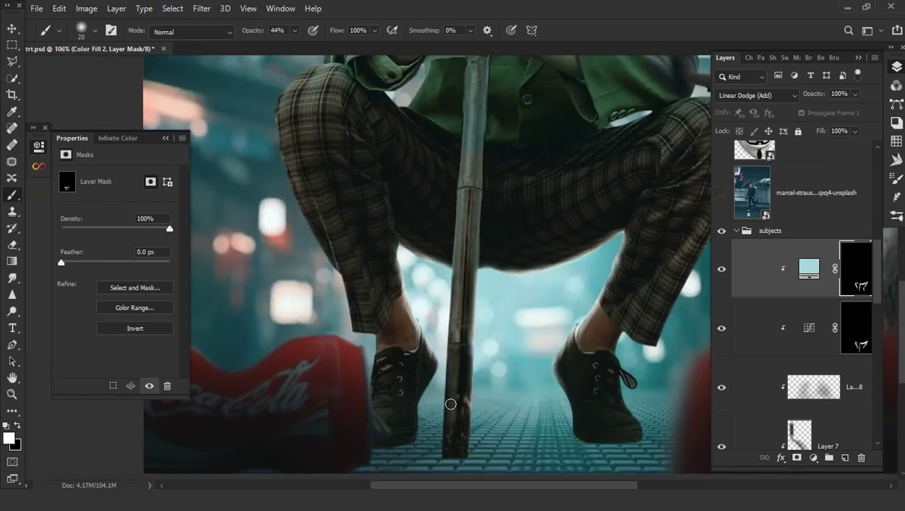
scroll(459, 335, up, 5)
mouse_move(458, 336)
mouse_down()
mouse_move(429, 429)
mouse_move(439, 191)
mouse_up()
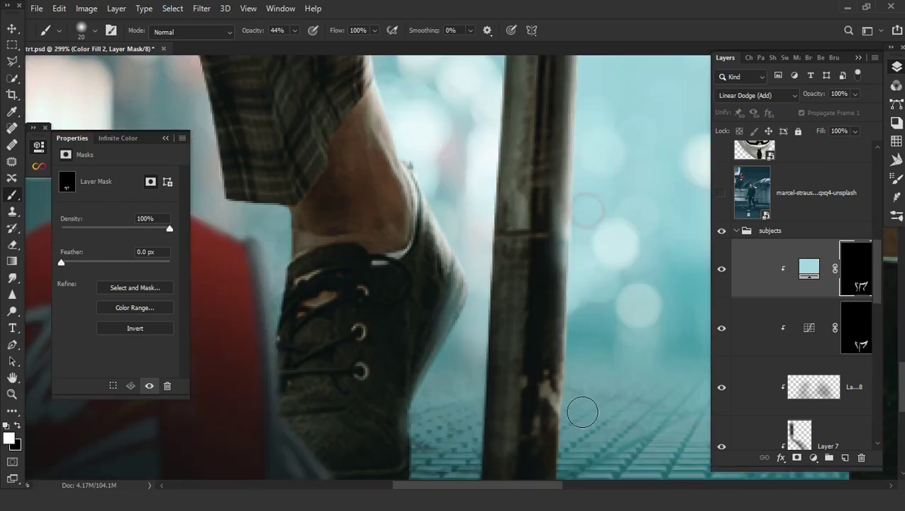
scroll(490, 305, down, 3)
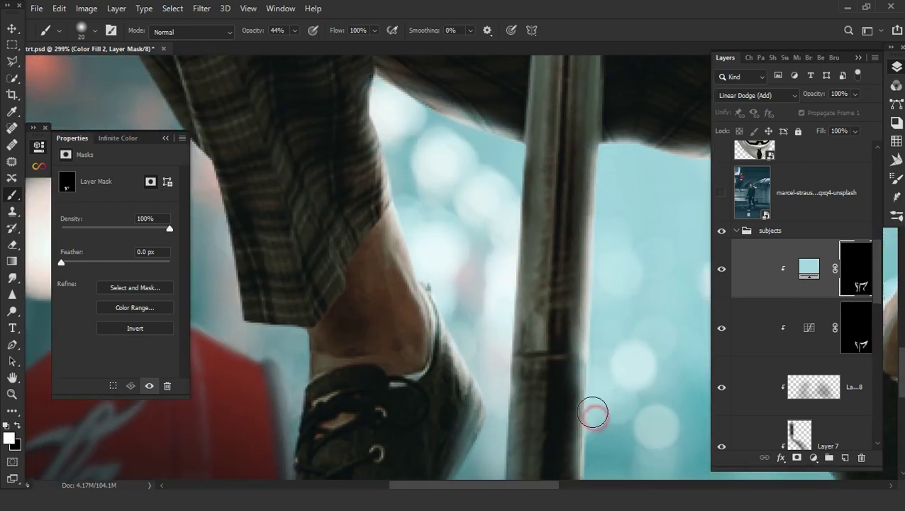
Paint rim light along the green jacket edge, near the pole and on the sleeve
drag(572, 304, 494, 383)
scroll(469, 346, down, 2)
scroll(376, 172, up, 5)
drag(376, 172, 441, 69)
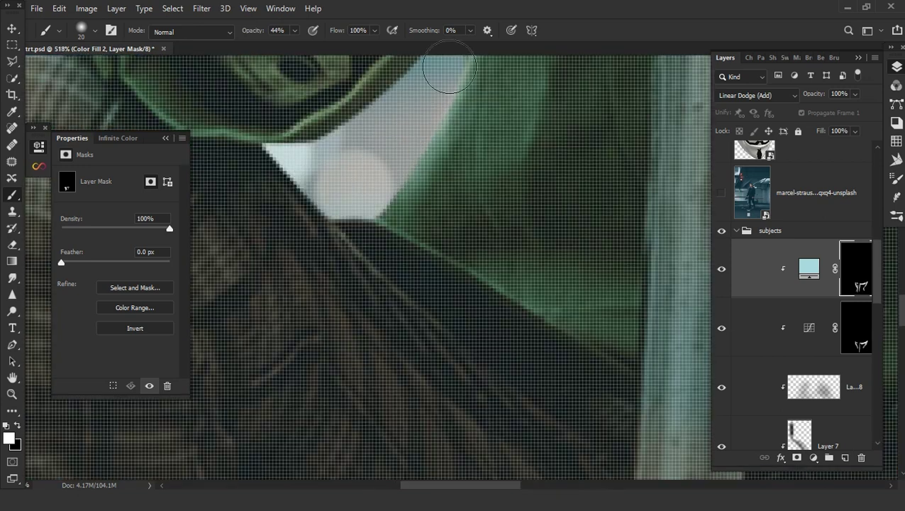
drag(395, 191, 513, 344)
drag(485, 299, 477, 344)
scroll(477, 344, down, 3)
drag(568, 383, 440, 345)
drag(383, 334, 426, 301)
scroll(461, 298, down, 3)
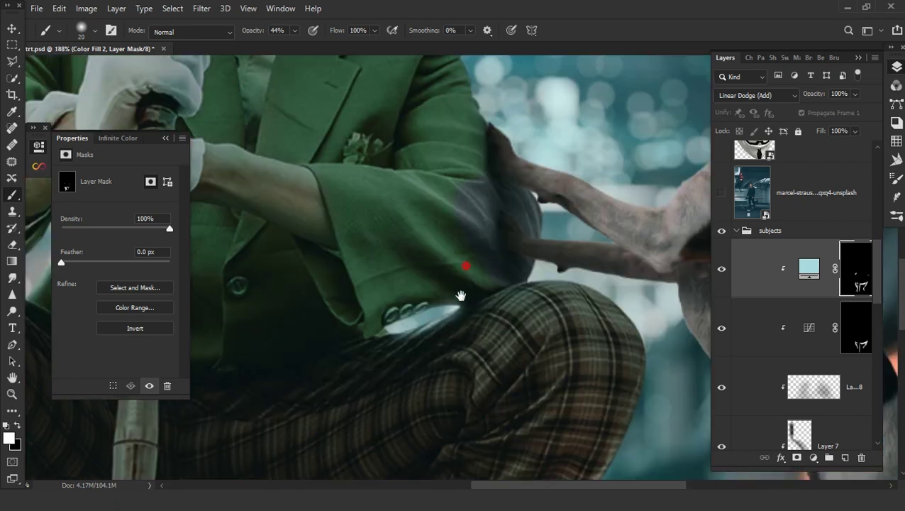
scroll(461, 224, up, 1)
Paint larger strokes on the sleeve by the dog's paw, then hide the rim light to compare
drag(461, 90, 404, 176)
key(])
key(])
drag(465, 263, 487, 355)
mouse_move(525, 425)
mouse_down()
mouse_move(493, 254)
mouse_move(501, 357)
mouse_up()
scroll(525, 397, down, 3)
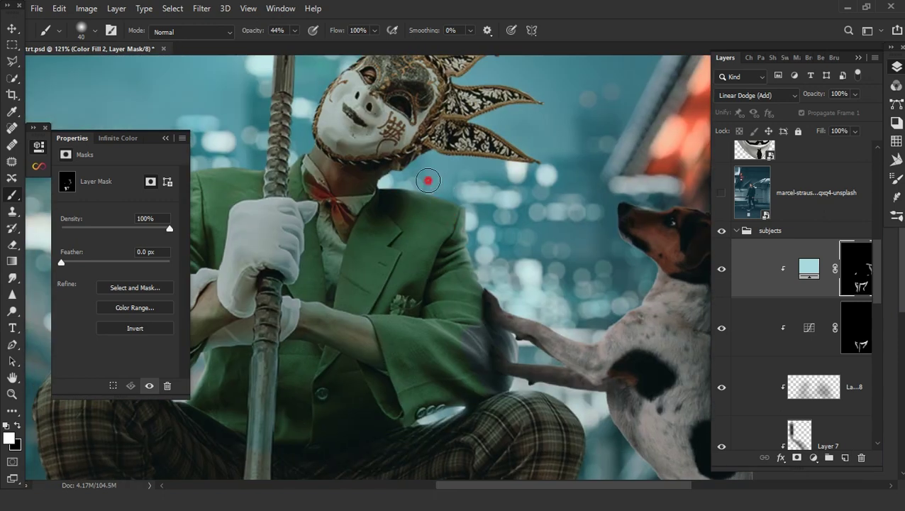
drag(408, 177, 426, 221)
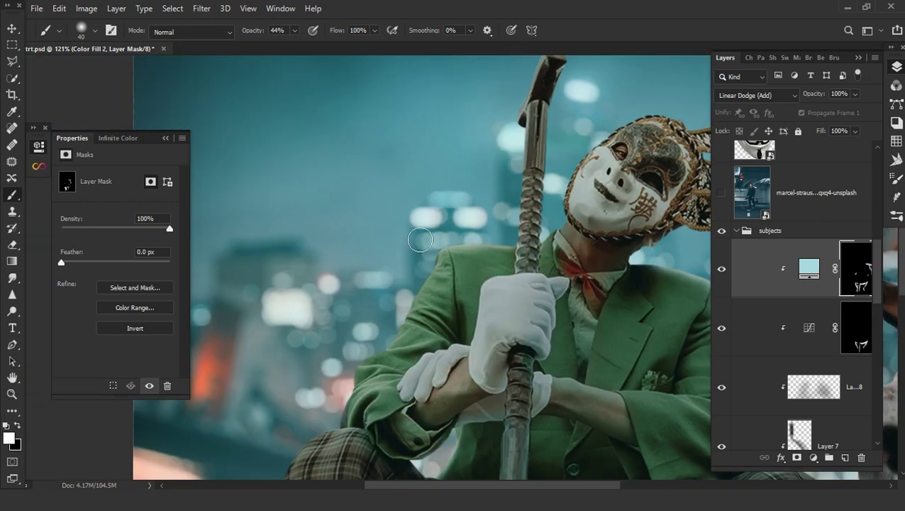
drag(336, 410, 345, 276)
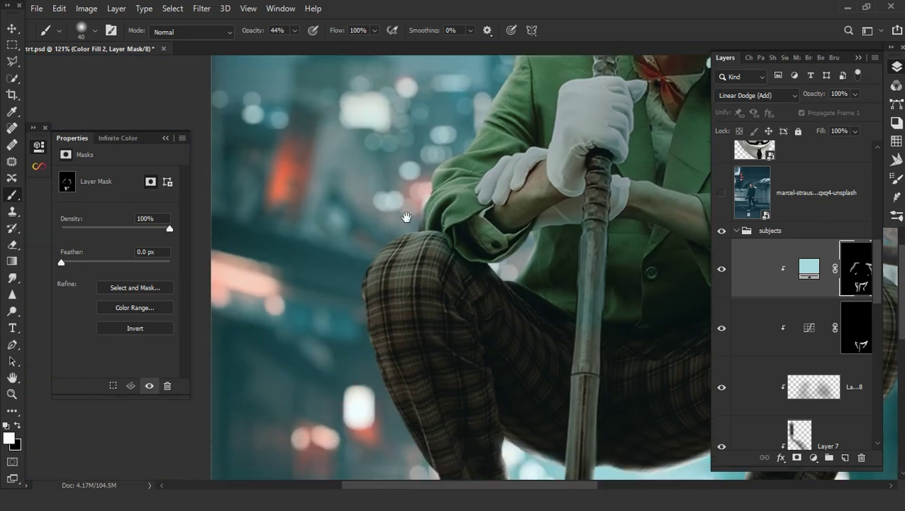
drag(386, 415, 380, 129)
scroll(455, 259, down, 3)
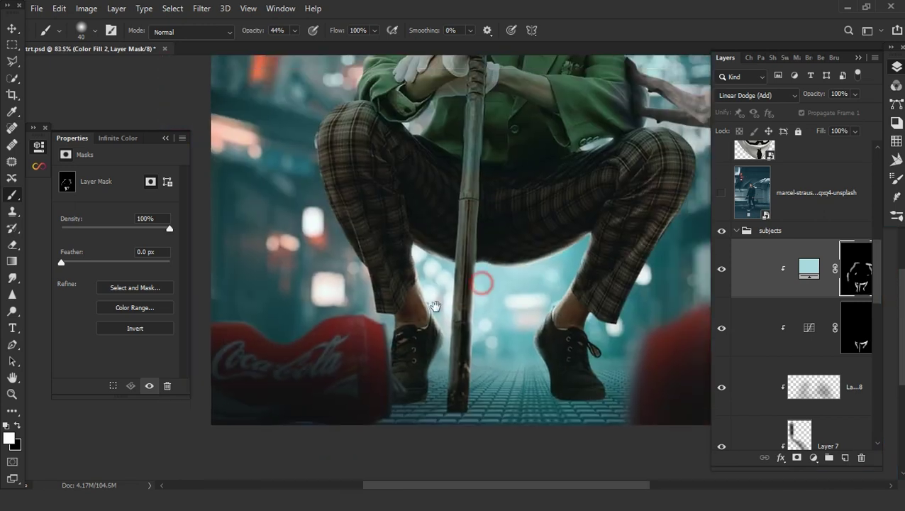
mouse_move(519, 263)
mouse_down()
mouse_move(511, 302)
mouse_move(506, 298)
mouse_up()
scroll(511, 302, down, 2)
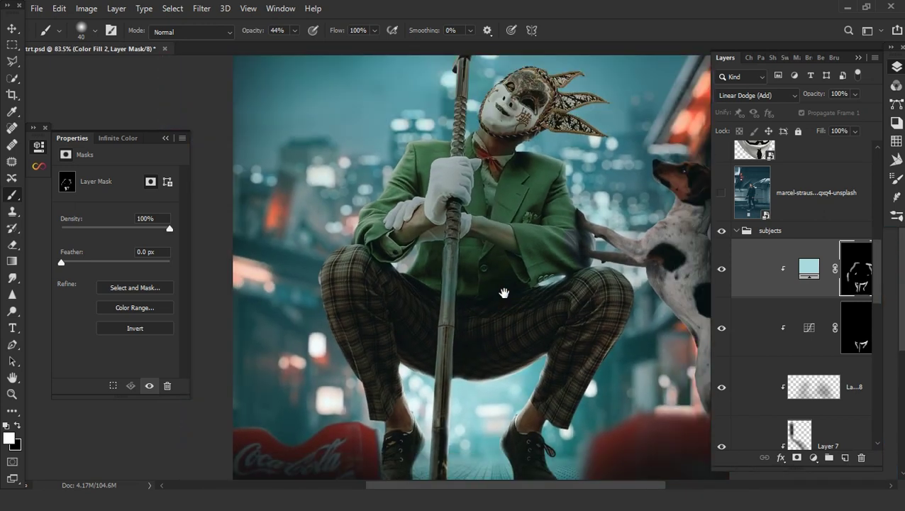
click(722, 270)
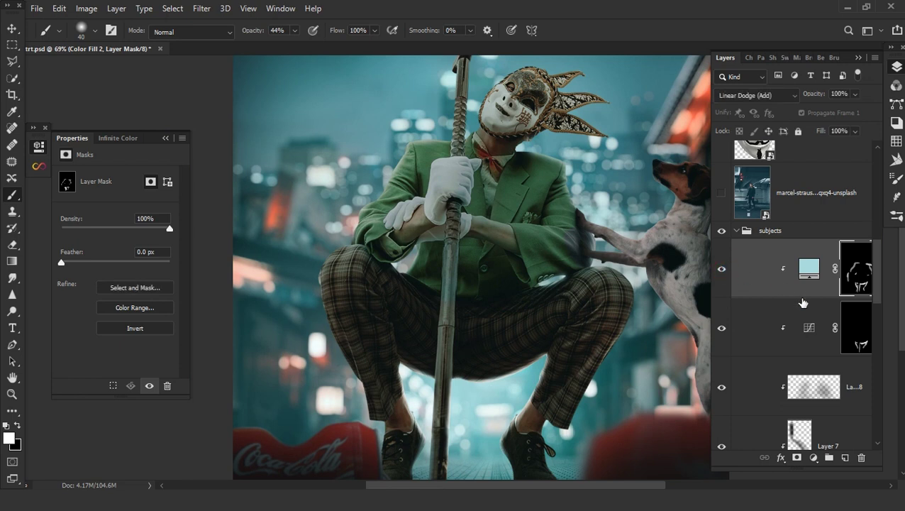
Duplicate the light-blue fill as a Linear Burn copy, replacing its mask with the edge mask
key(ctrl+j)
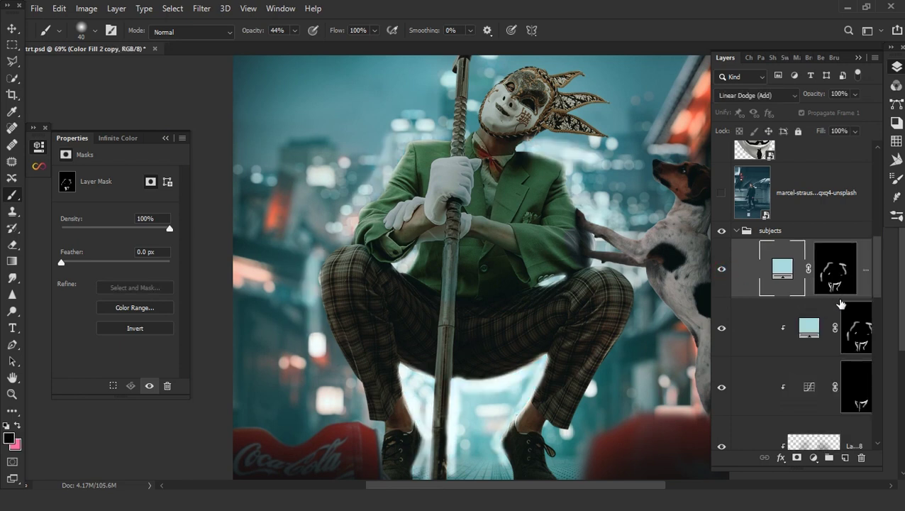
right_click(838, 282)
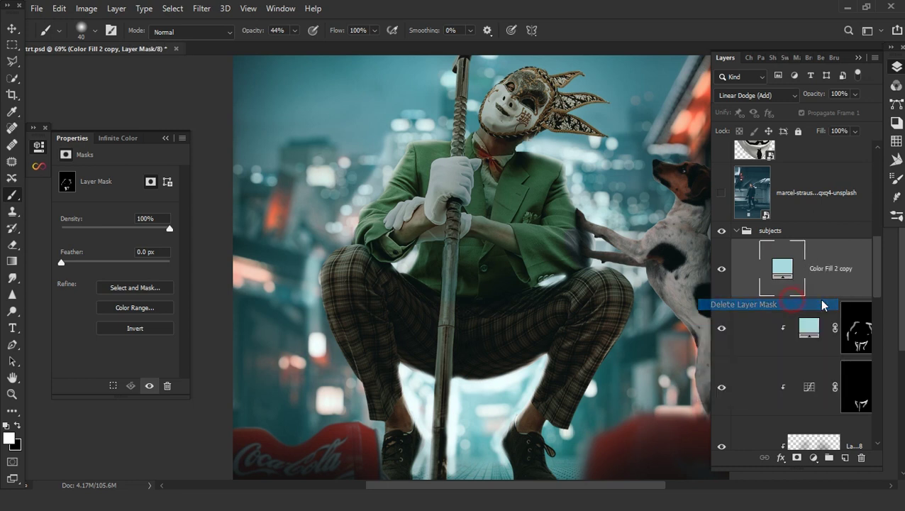
click(812, 304)
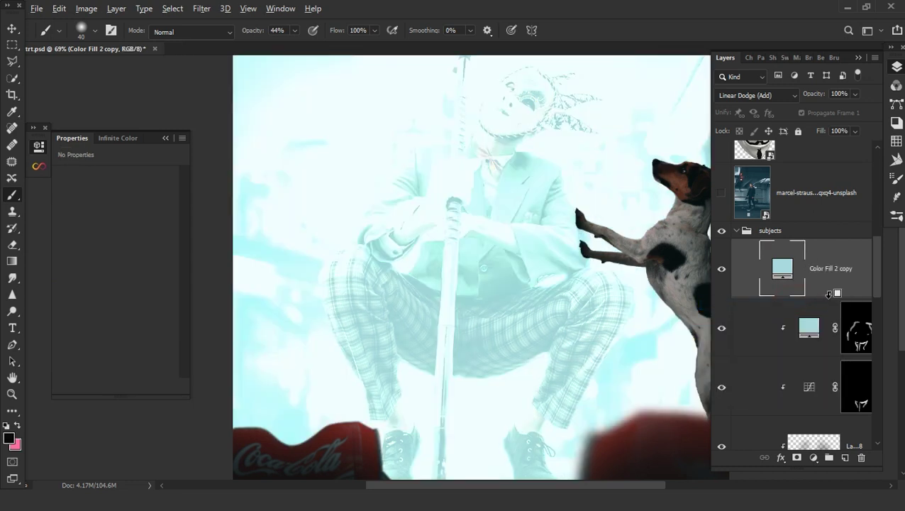
click(737, 97)
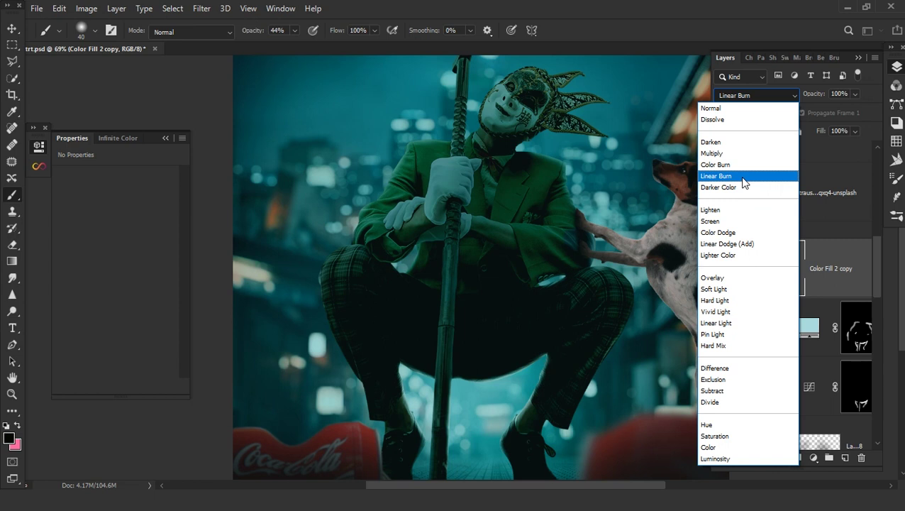
click(743, 178)
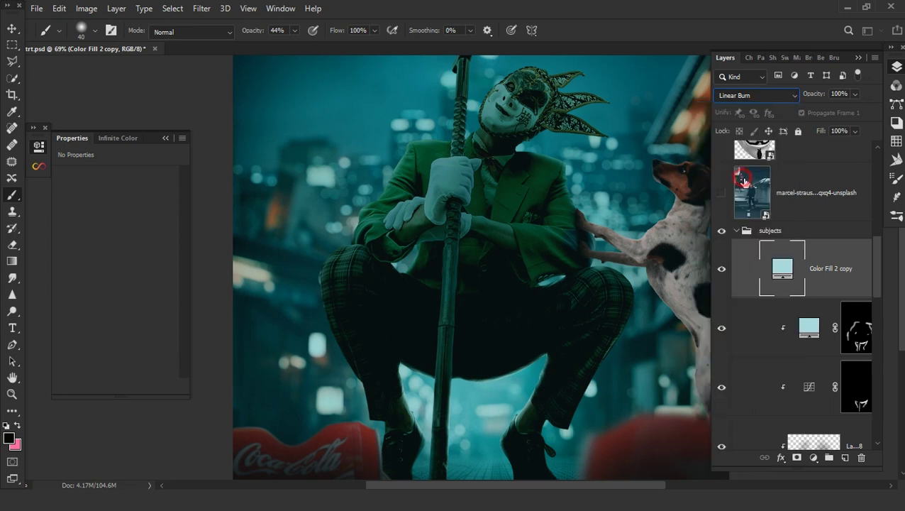
drag(861, 319, 850, 269)
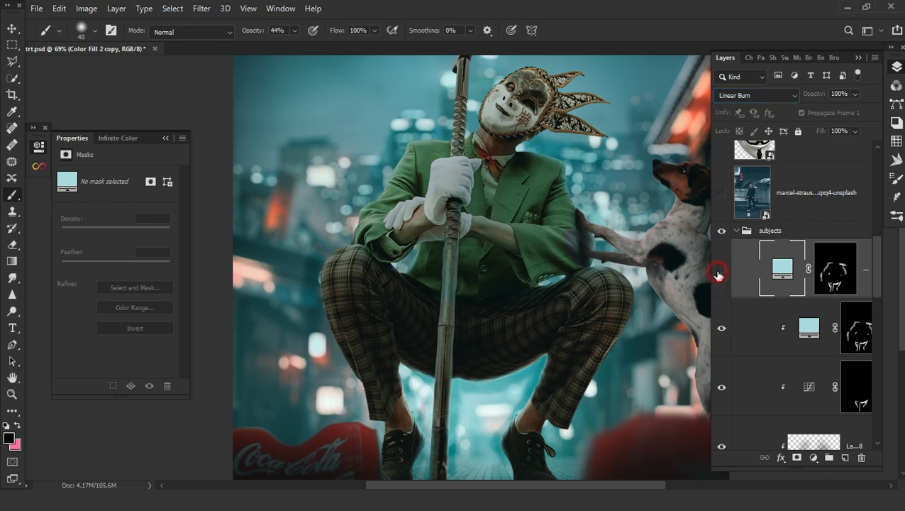
click(719, 274)
click(719, 275)
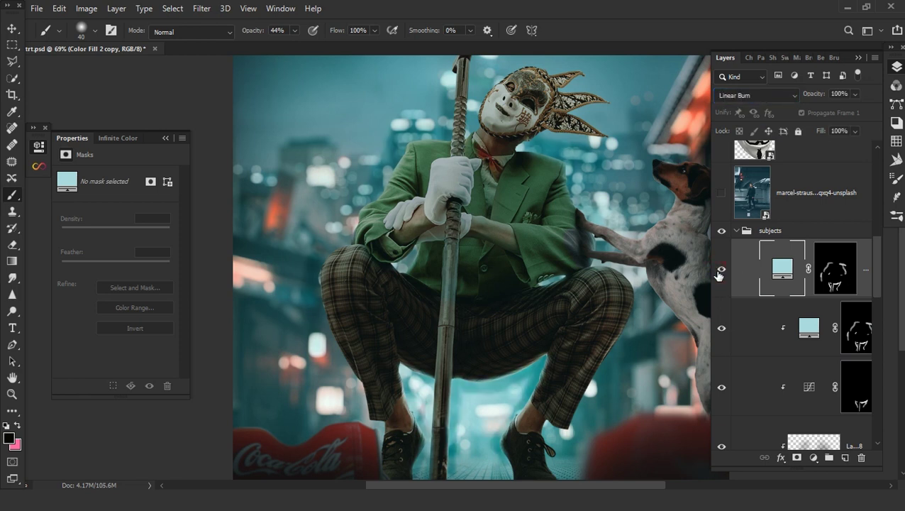
Clip the Color Fill 2 copy to the layer below and feather its mask to 5.0 px
click(827, 282)
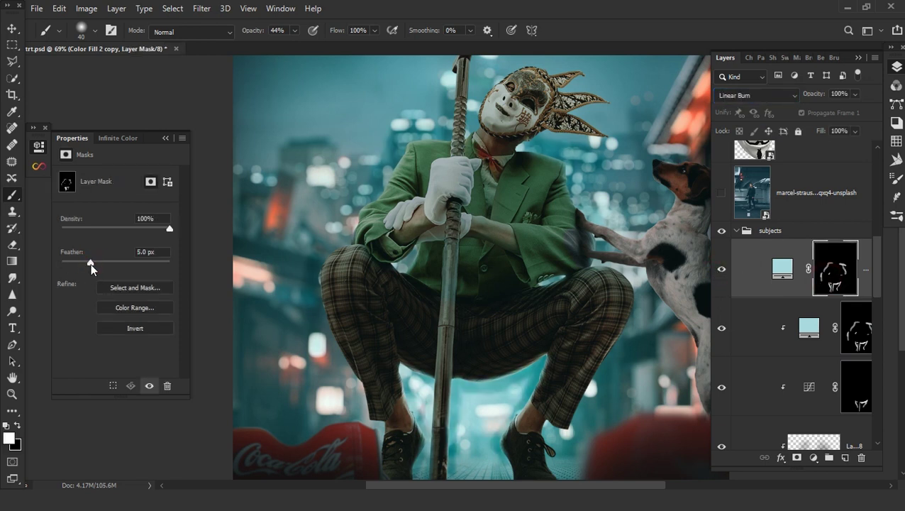
drag(114, 264, 78, 264)
drag(87, 264, 86, 263)
alt+click(867, 296)
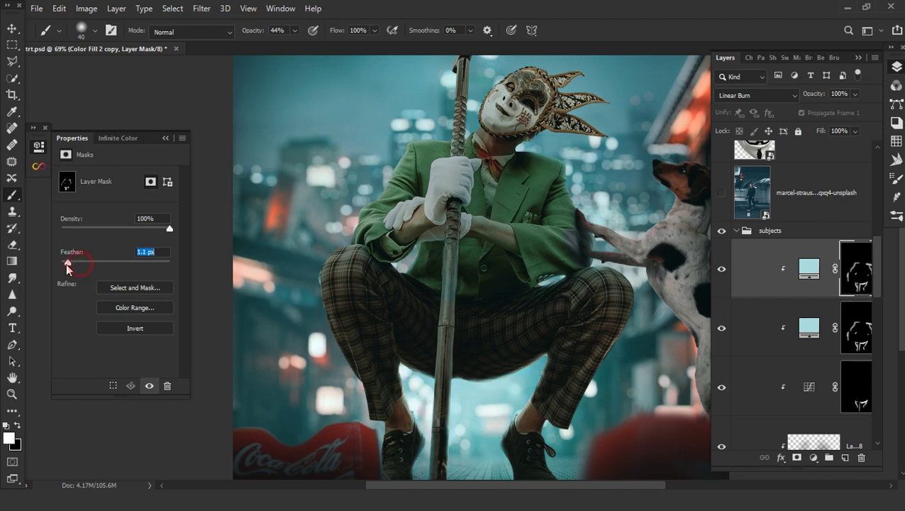
key(Return)
click(80, 263)
drag(91, 264, 90, 262)
Add a new Color Fill 3 solid colour layer clipped to the subjects
click(814, 458)
click(717, 232)
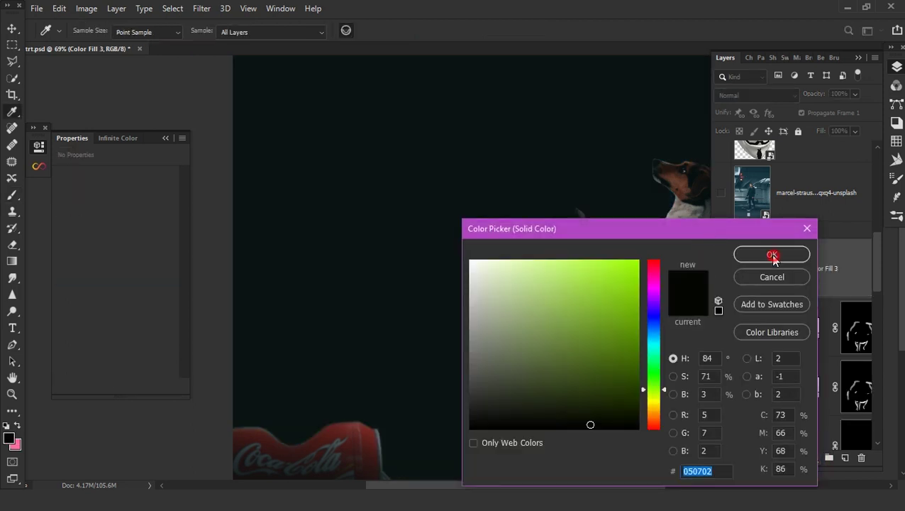
click(716, 253)
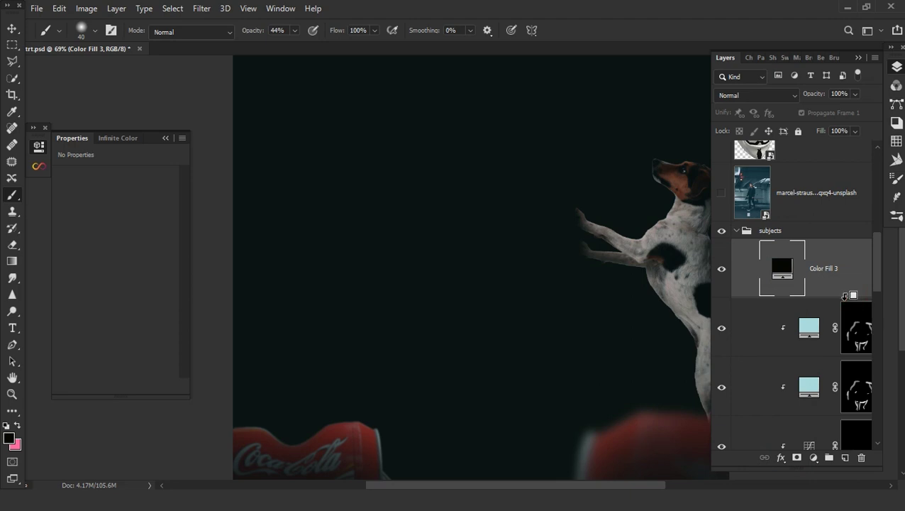
alt+click(849, 293)
click(721, 270)
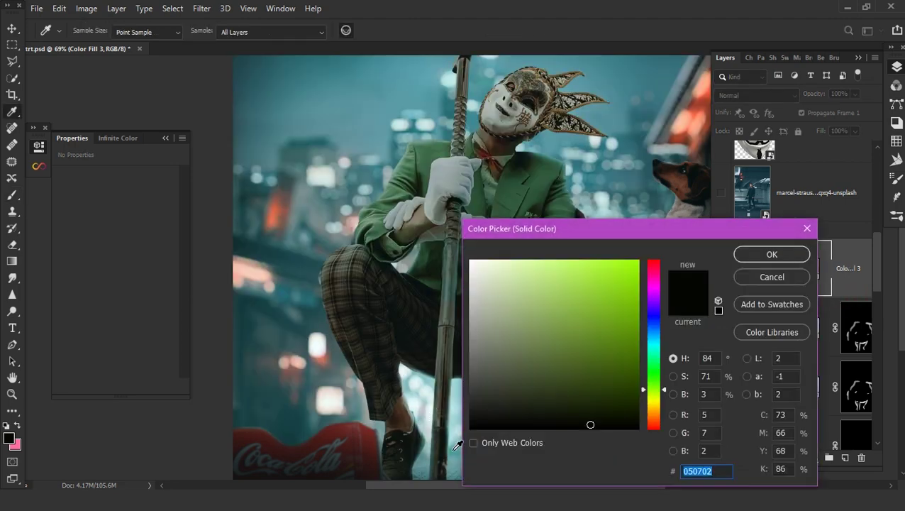
Sample a light teal (a7dadc) from the background for Color Fill 3 and hide it with a black mask
click(458, 445)
click(773, 259)
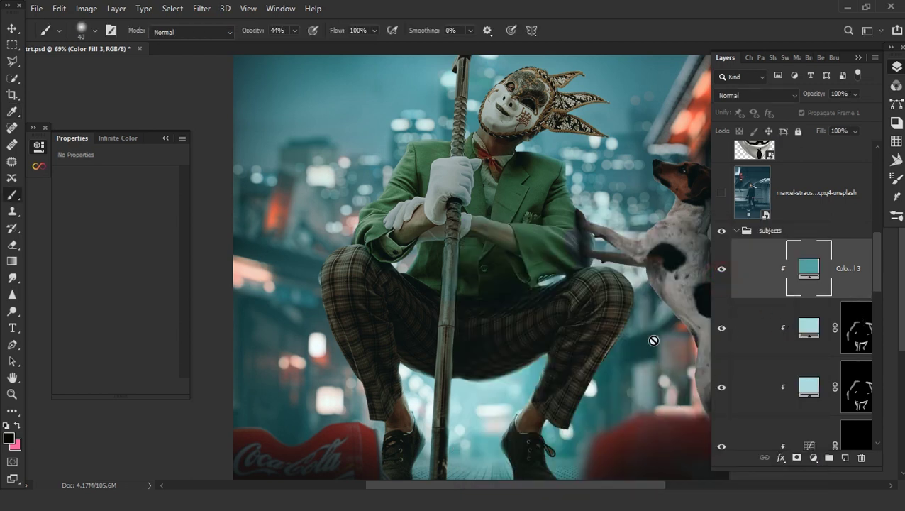
click(721, 278)
scroll(503, 422, up, 3)
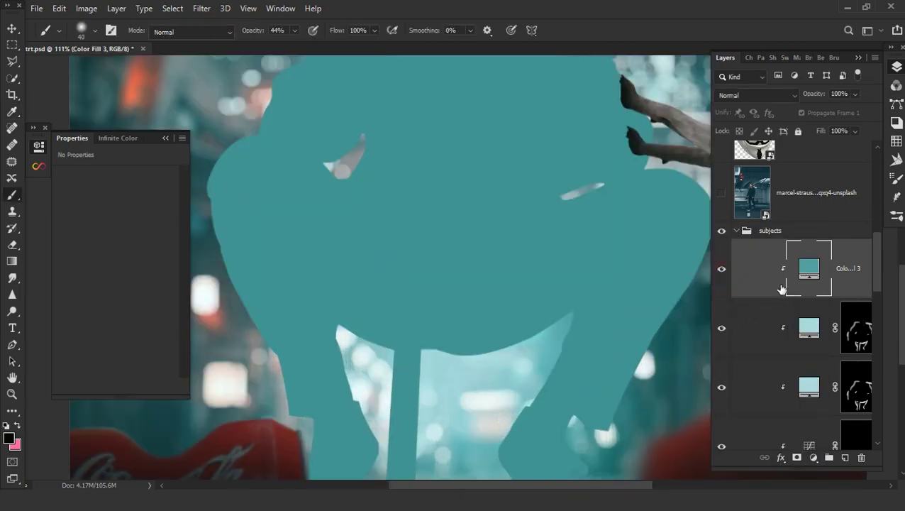
double_click(809, 268)
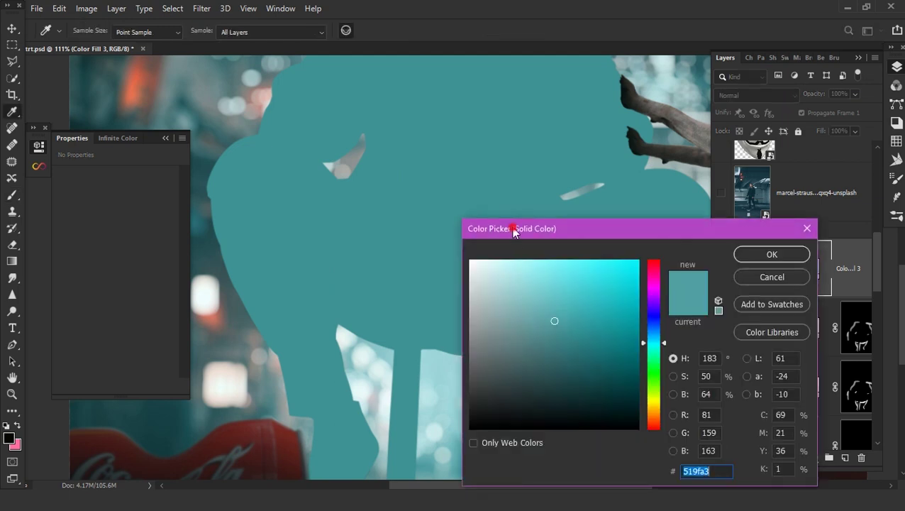
drag(512, 227, 631, 243)
click(537, 345)
click(517, 356)
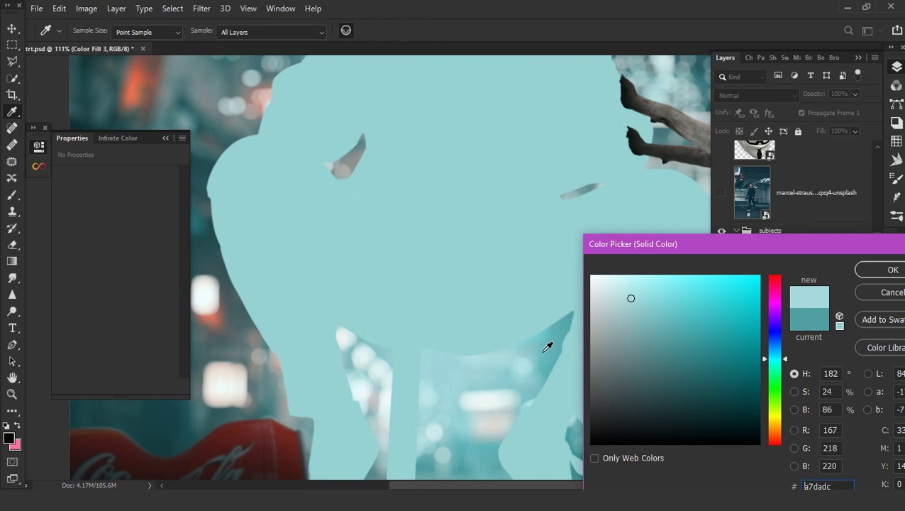
click(876, 276)
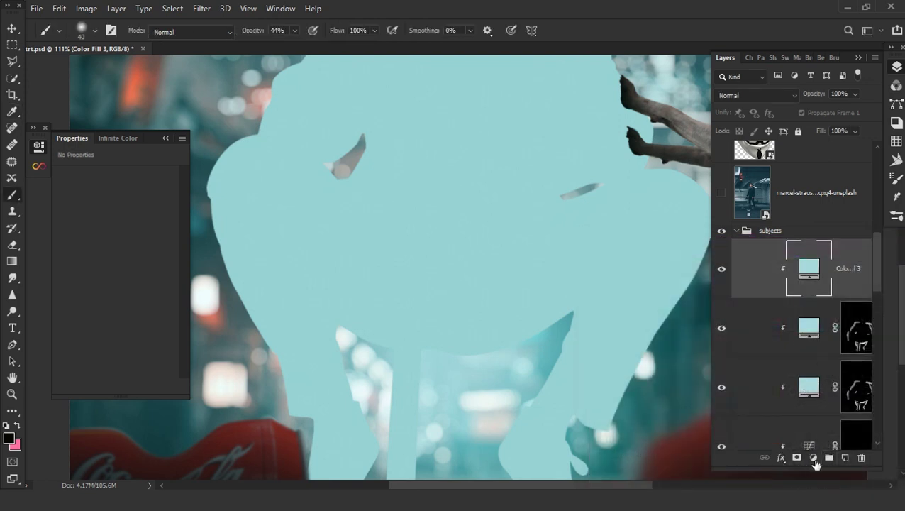
alt+click(797, 459)
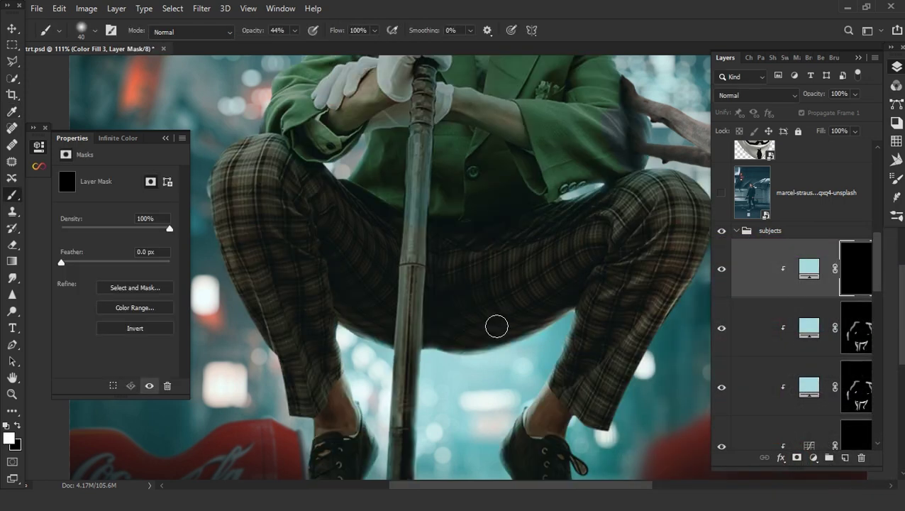
Choose a thin tapered brush from the brush presets
right_click(497, 326)
scroll(114, 298, down, 3)
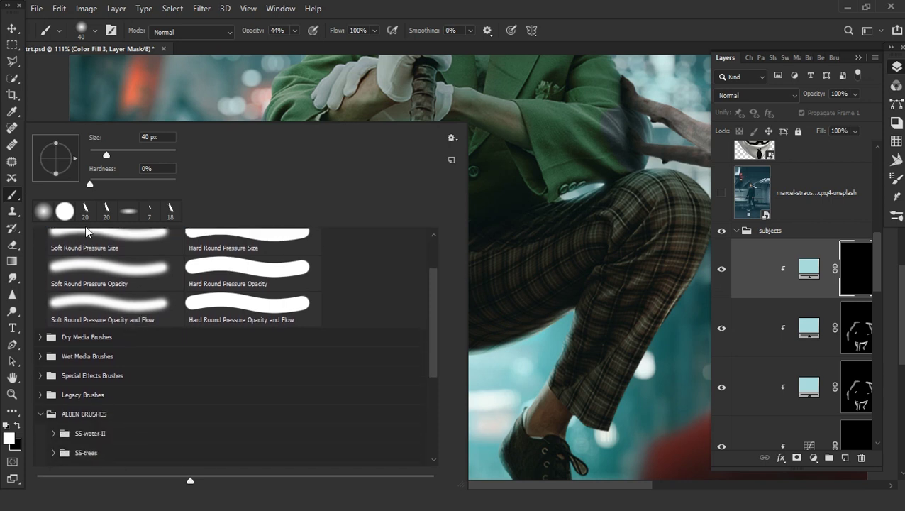
click(105, 209)
click(511, 25)
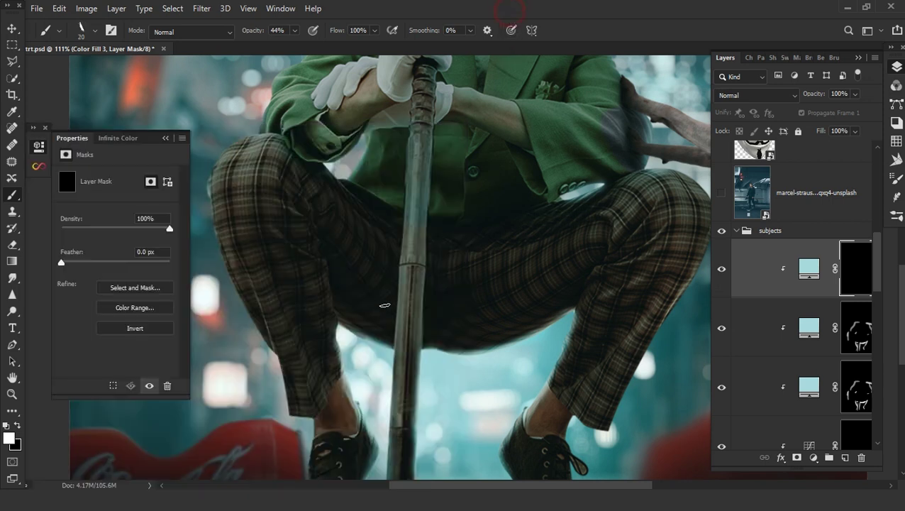
scroll(420, 371, up, 2)
scroll(496, 365, up, 1)
scroll(524, 319, up, 1)
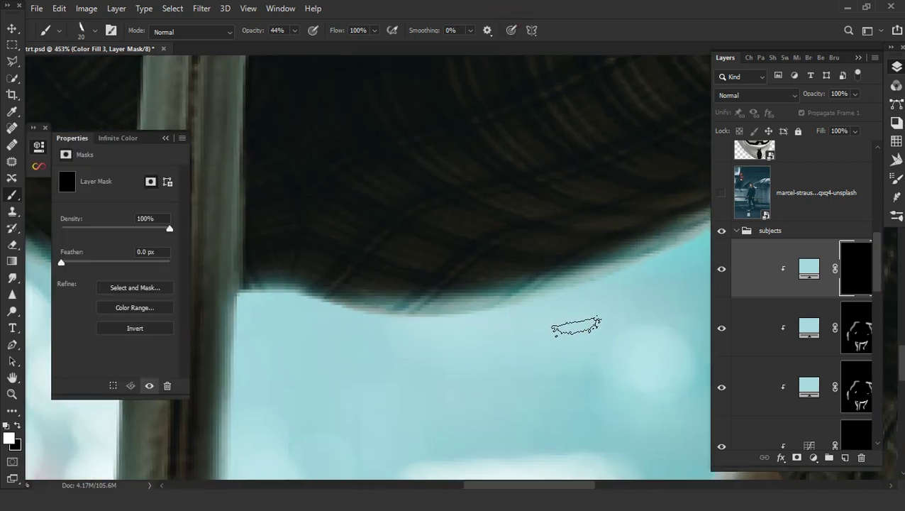
click(615, 272)
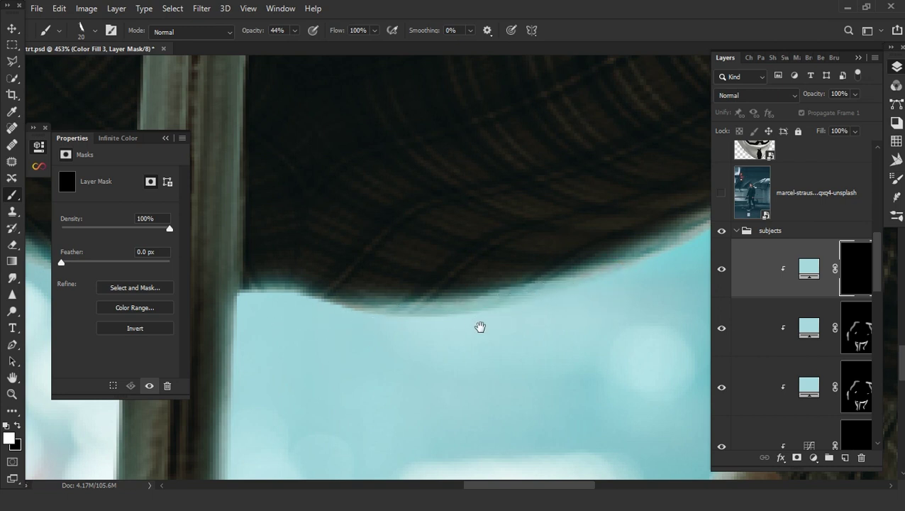
Paint thin teal light along the trouser edge and the shoe's edge, then select Color Fill 2
scroll(533, 298, down, 2)
drag(546, 254, 509, 291)
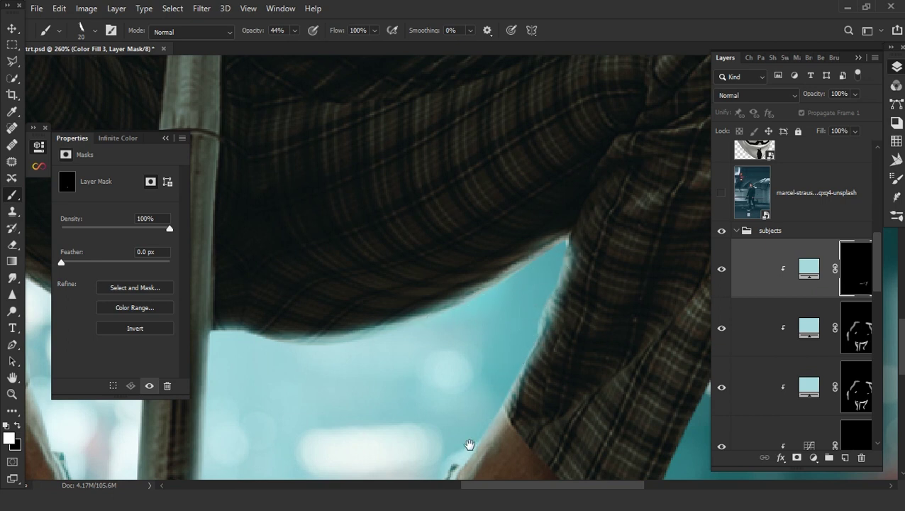
scroll(532, 300, down, 2)
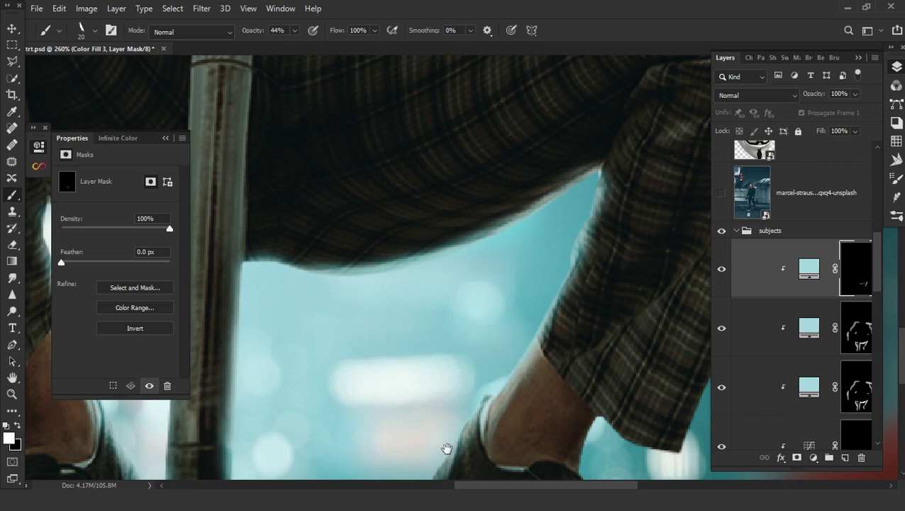
scroll(440, 459, down, 2)
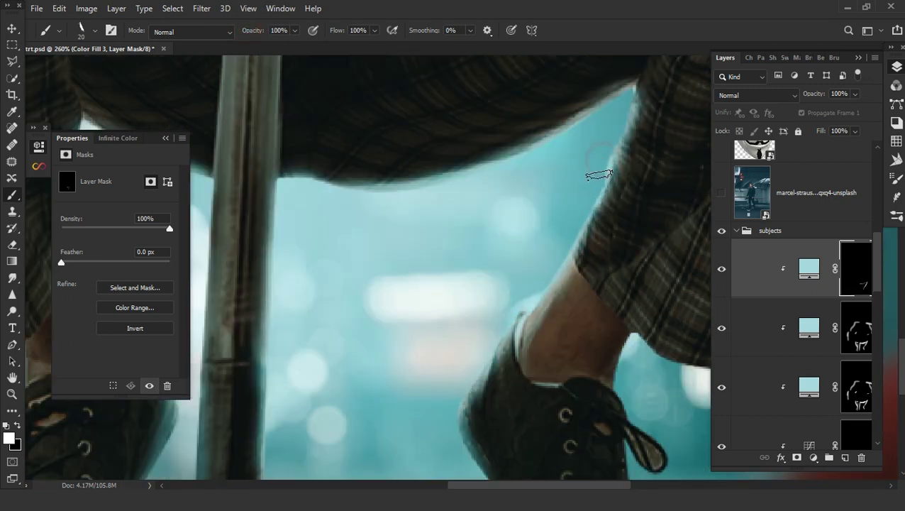
drag(451, 424, 461, 458)
scroll(435, 429, down, 5)
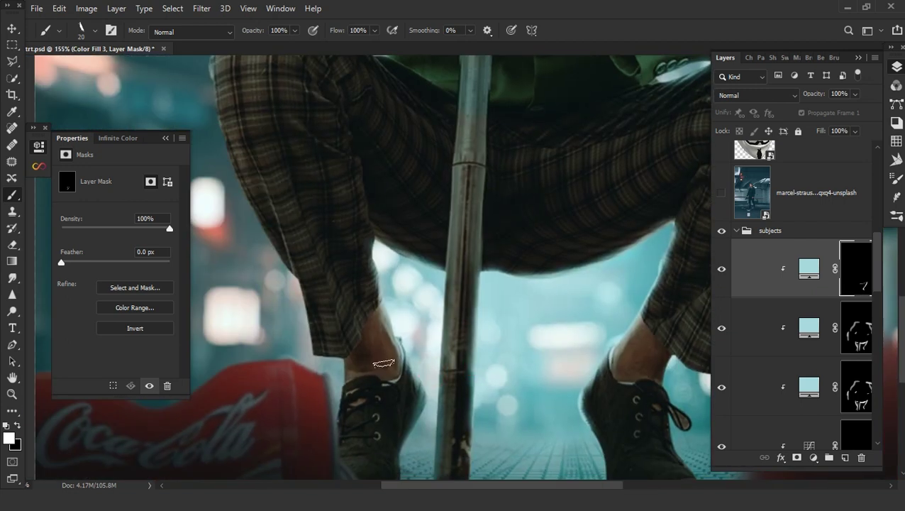
scroll(409, 287, up, 6)
scroll(412, 310, up, 3)
scroll(438, 327, left, 2)
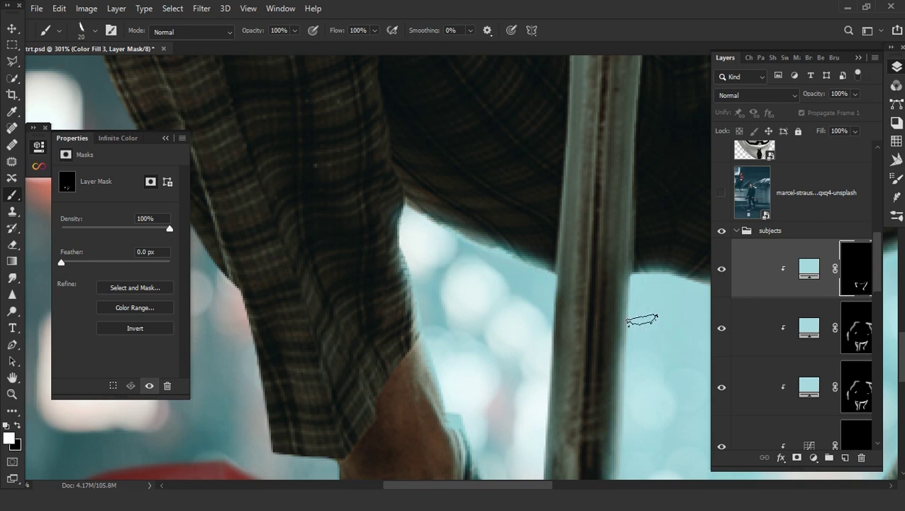
scroll(640, 321, right, 3)
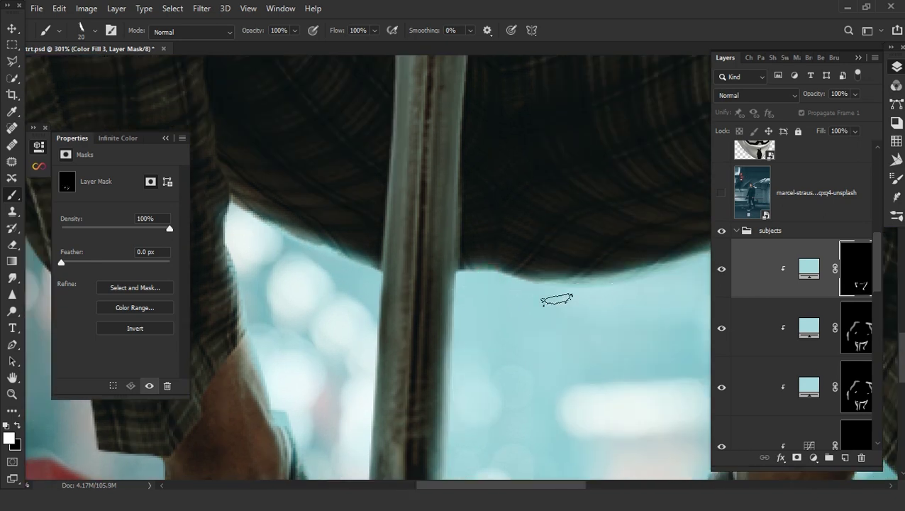
scroll(626, 292, down, 6)
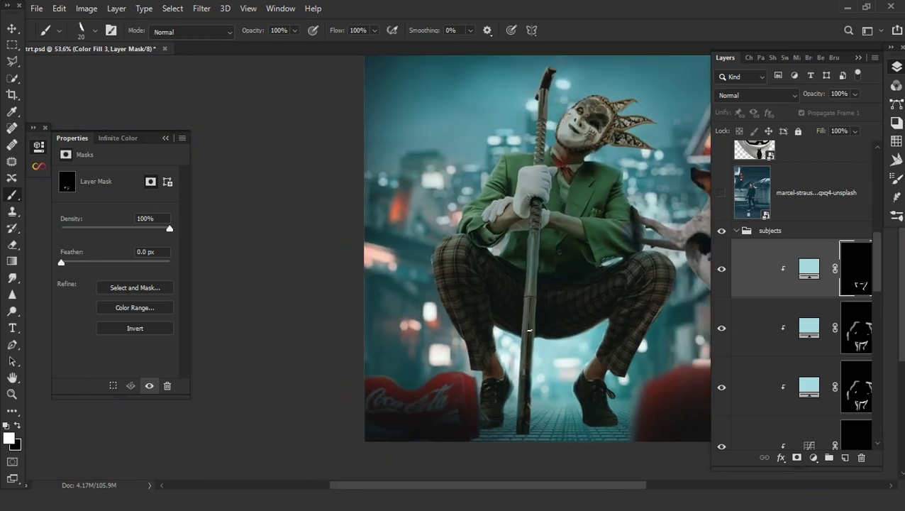
click(825, 409)
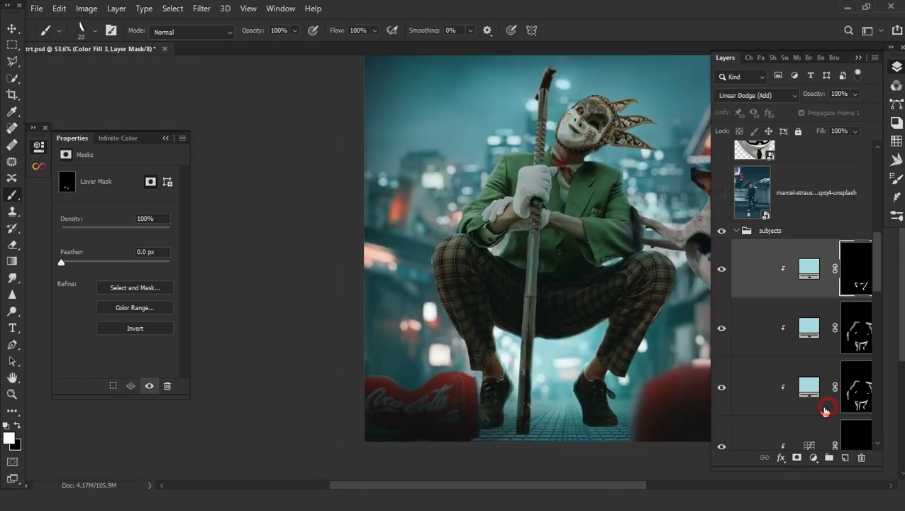
Make two clipped copies of the teal fill and soften their mask edges with Feather
key(ctrl+j)
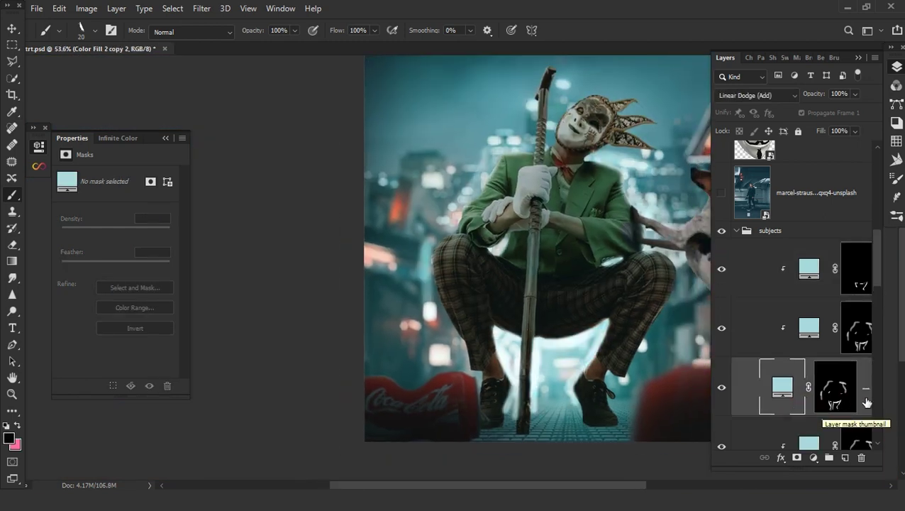
key(ctrl+alt+g)
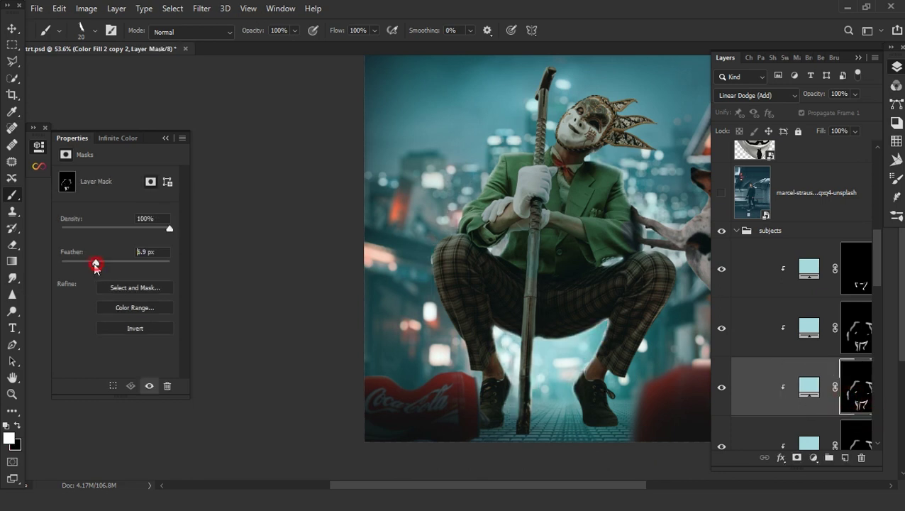
drag(97, 262, 113, 268)
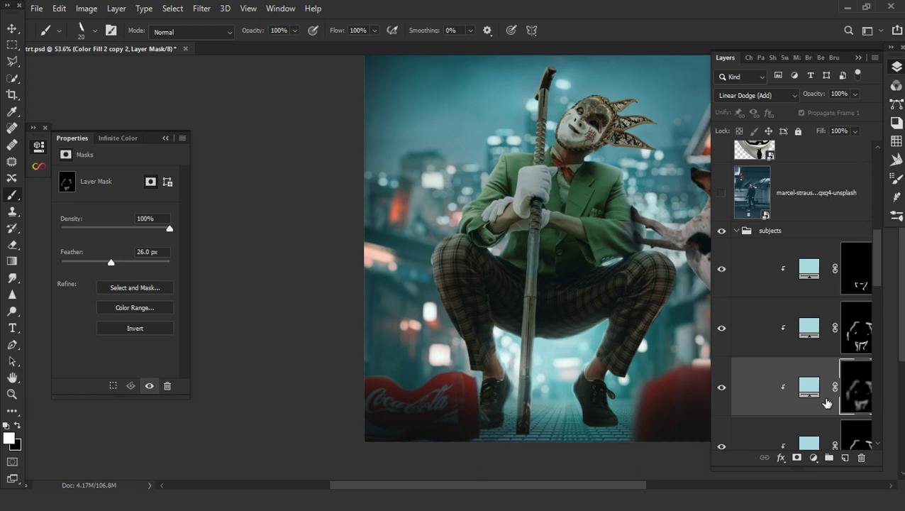
drag(829, 404, 865, 415)
click(808, 400)
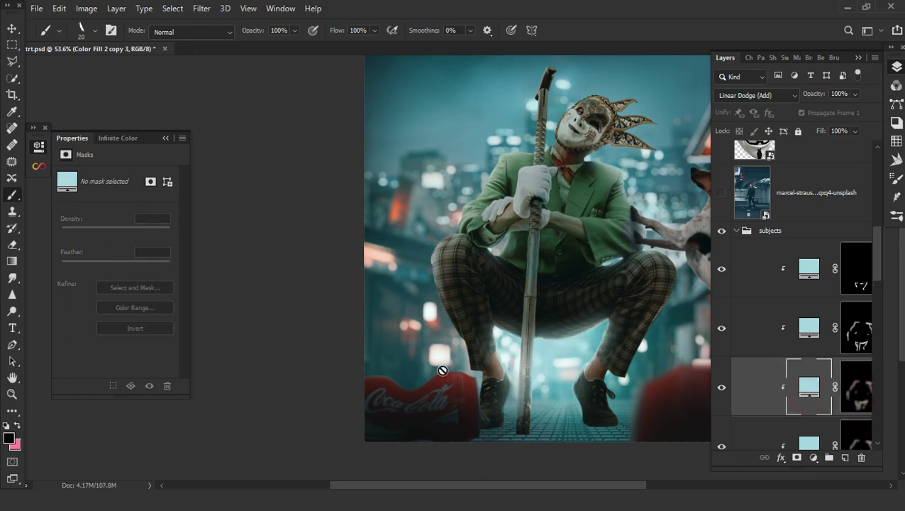
scroll(523, 329, up, 2)
click(856, 379)
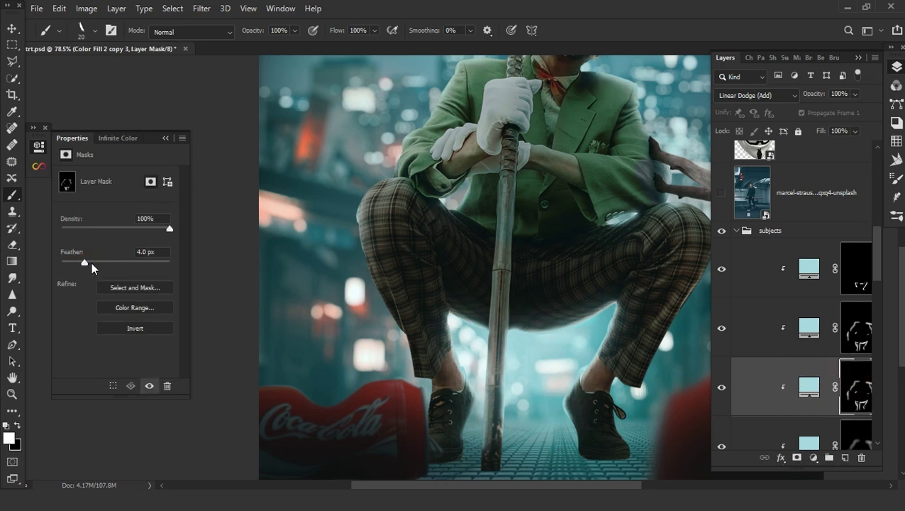
scroll(485, 327, down, 3)
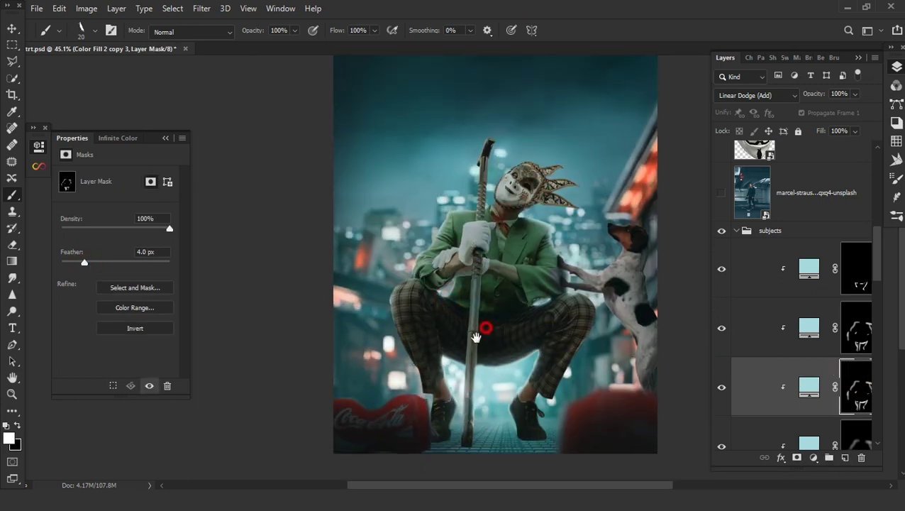
scroll(490, 369, up, 2)
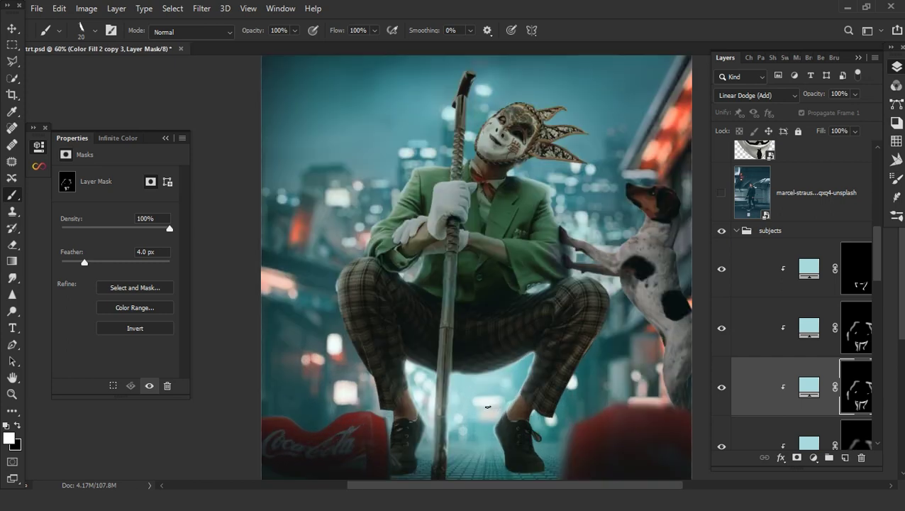
scroll(497, 401, down, 2)
scroll(813, 359, down, 3)
scroll(814, 364, down, 2)
On a new layer, paint a soft round black dab below the feet
scroll(823, 373, down, 3)
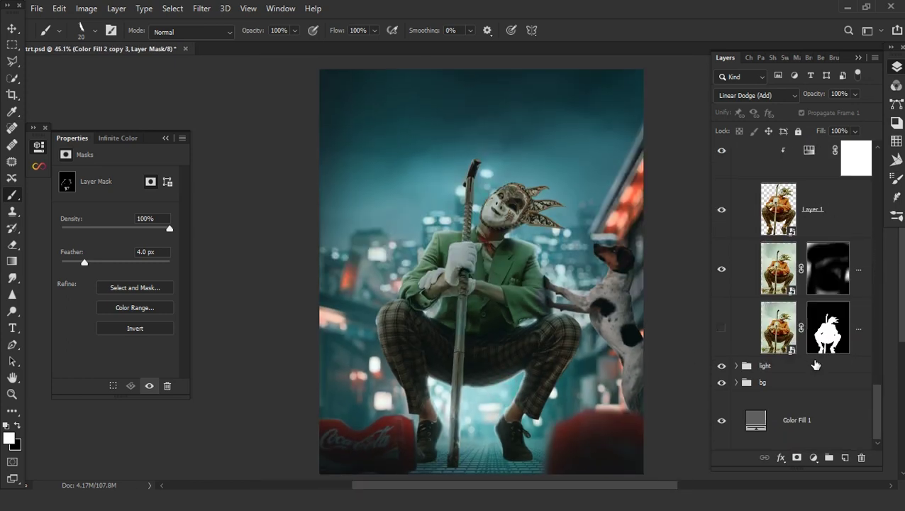
scroll(819, 312, up, 2)
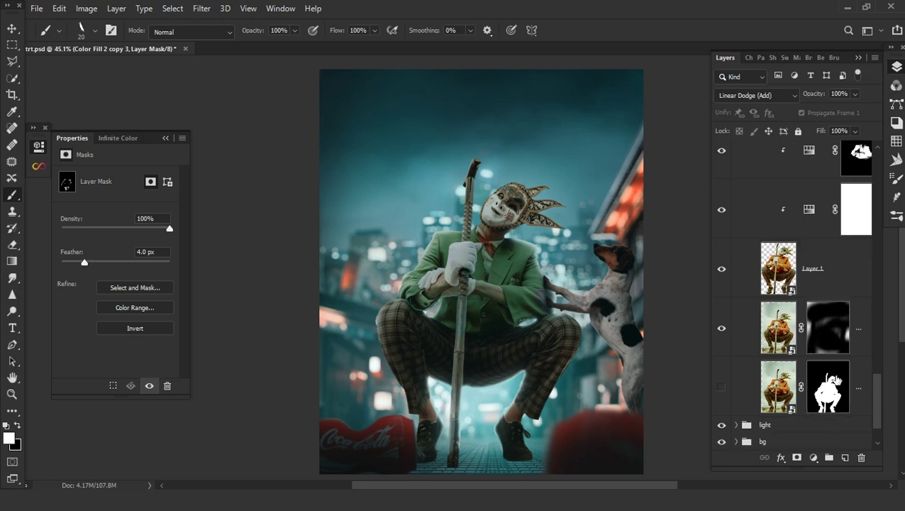
click(778, 328)
click(845, 457)
scroll(433, 468, up, 1)
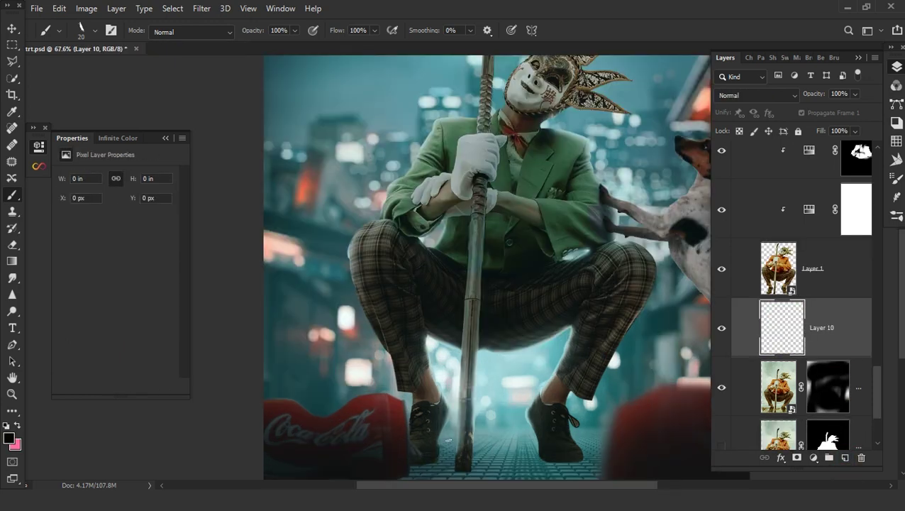
right_click(237, 431)
click(66, 212)
click(353, 11)
scroll(525, 447, up, 3)
scroll(512, 458, up, 2)
click(511, 458)
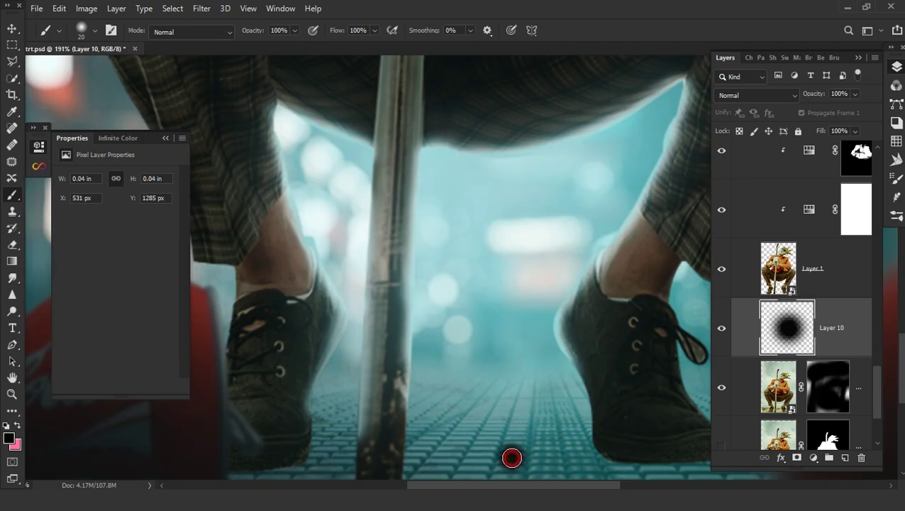
Enlarge the dab, set it to Multiply, and squash it into a flat shadow by the right shoe
click(19, 32)
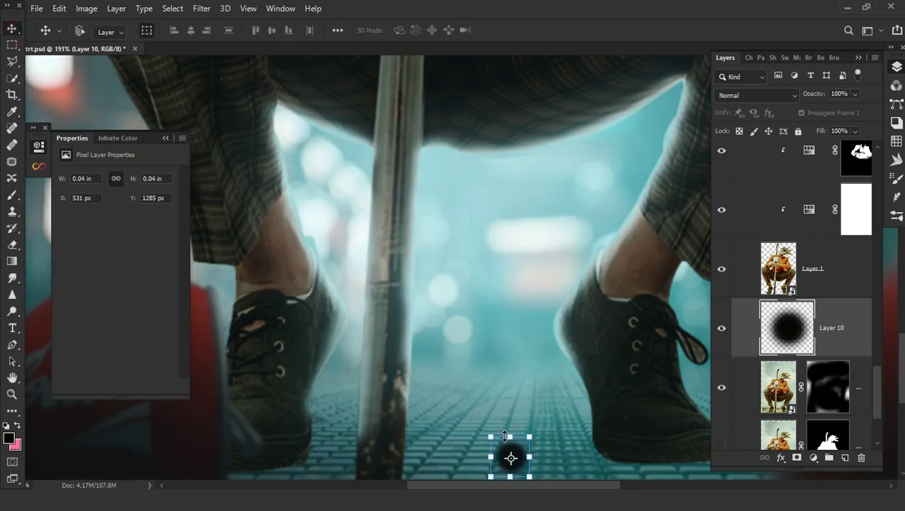
drag(529, 437, 612, 353)
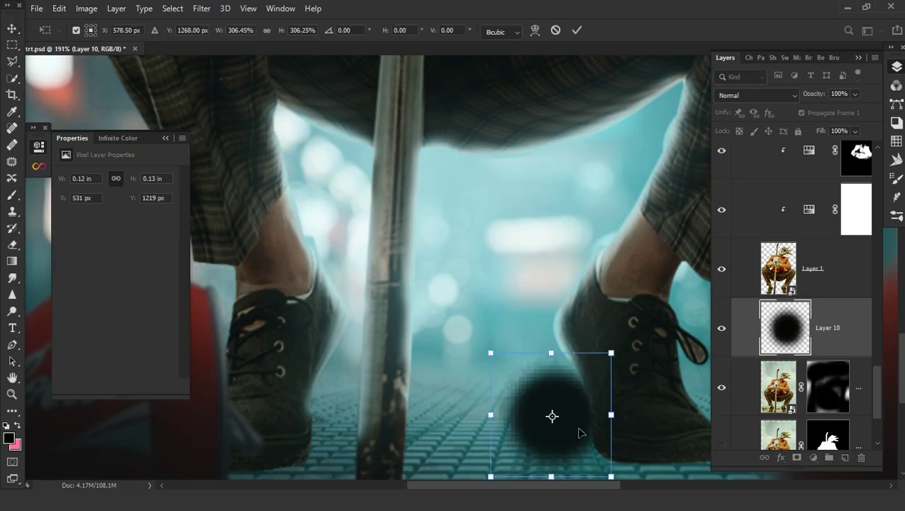
click(753, 95)
click(717, 150)
drag(570, 401, 497, 302)
mouse_move(480, 253)
mouse_down()
mouse_move(483, 361)
mouse_move(434, 257)
mouse_move(606, 355)
mouse_move(507, 328)
mouse_up()
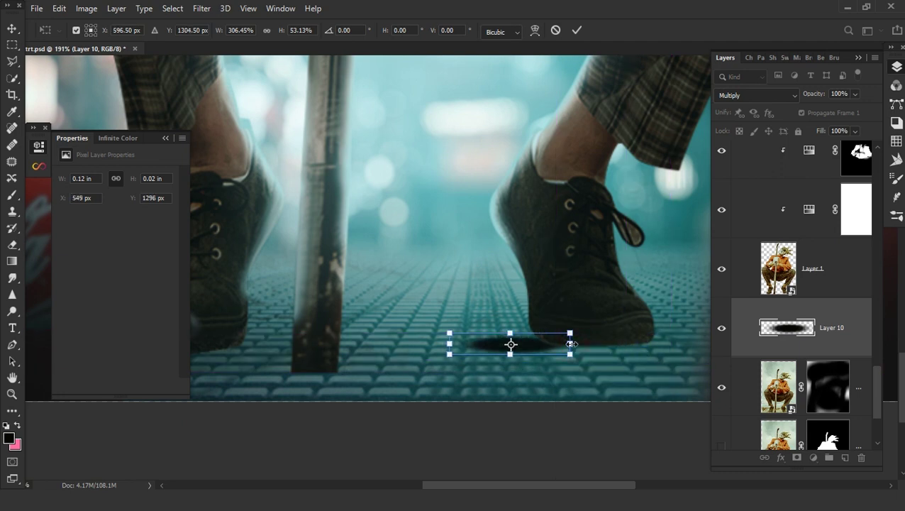
Stretch the flat shadow wider, then narrow it to fit the right shoe
drag(575, 344, 704, 346)
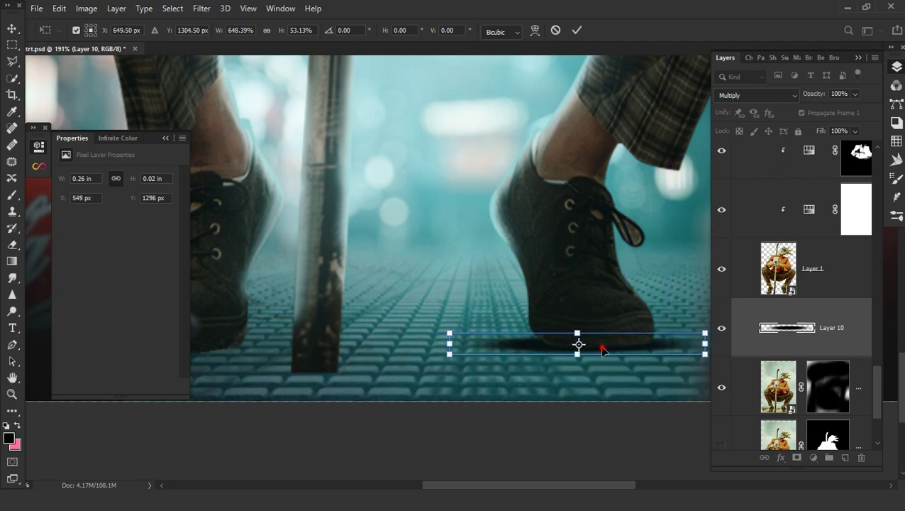
drag(603, 348, 616, 350)
scroll(582, 348, down, 3)
scroll(570, 351, down, 2)
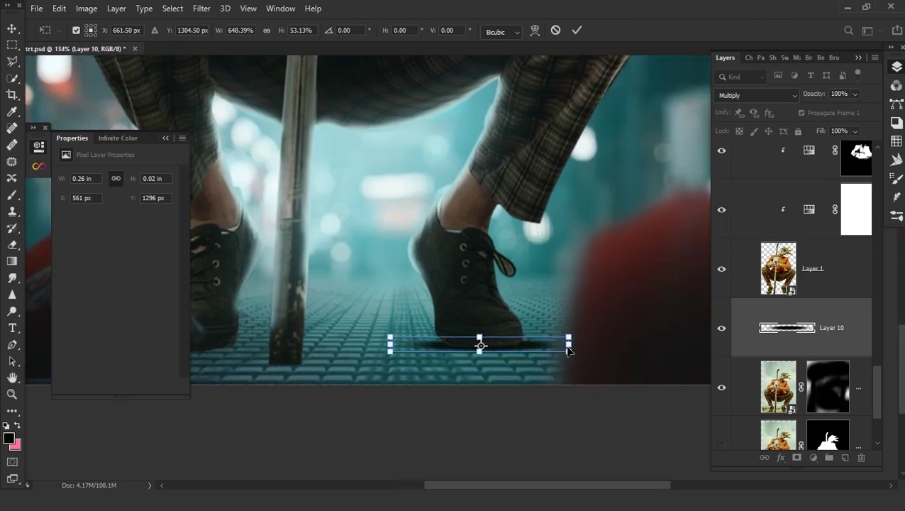
drag(570, 345, 500, 349)
scroll(501, 350, up, 4)
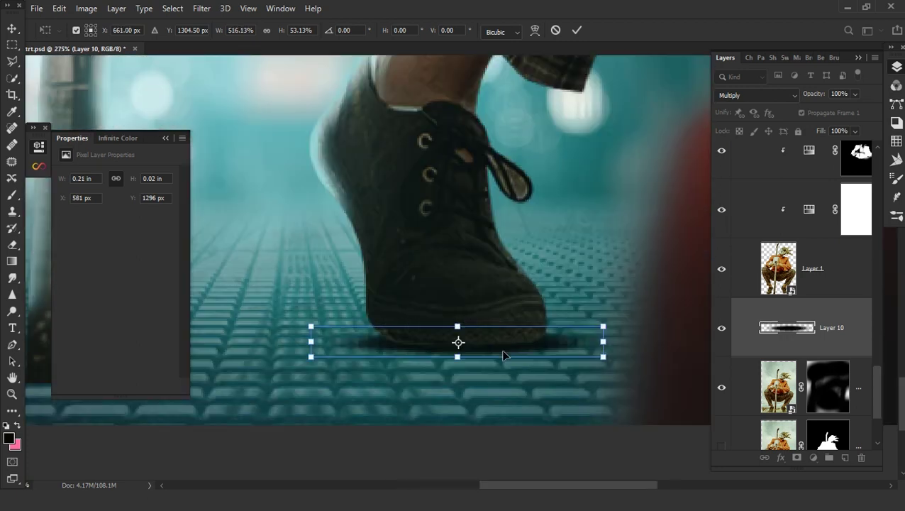
Nudge the shadow up under the right shoe, commit it, and duplicate the shadow layer
key(Up)
key(Up)
drag(513, 346, 517, 346)
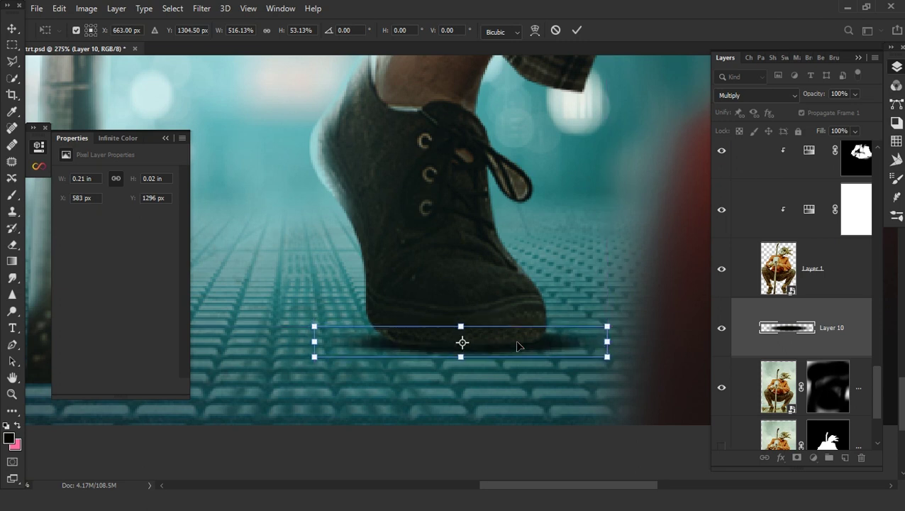
key(Up)
key(Up)
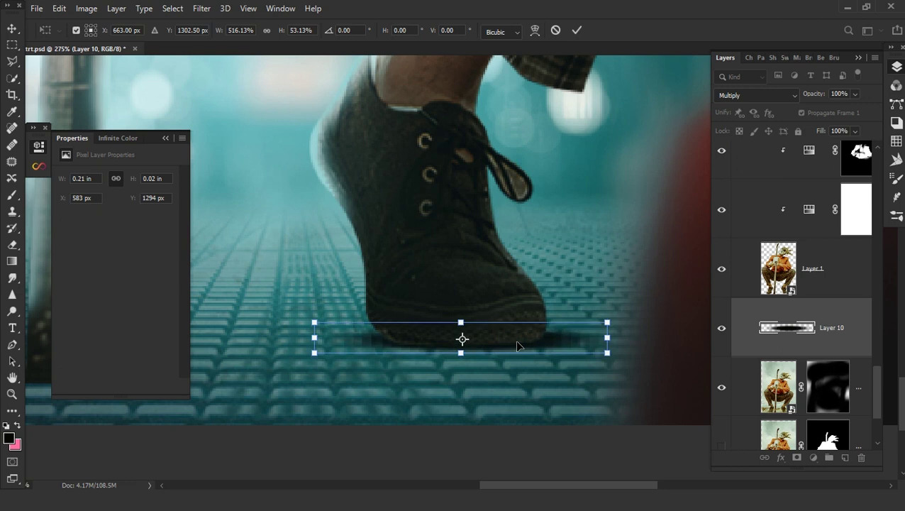
key(Return)
scroll(691, 341, down, 3)
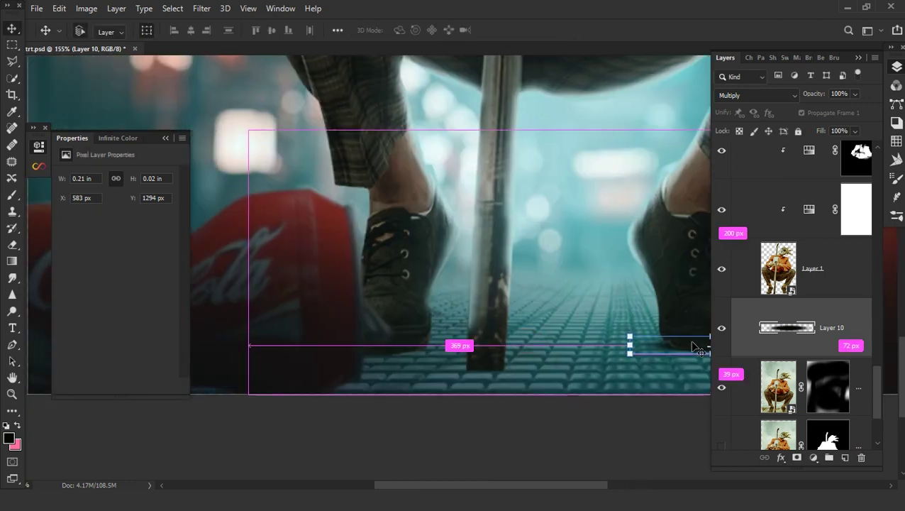
key(ctrl+j)
Move the copied shadow under the left shoe and make it slightly narrower
drag(543, 353, 348, 355)
key(ctrl+t)
scroll(455, 352, down, 1)
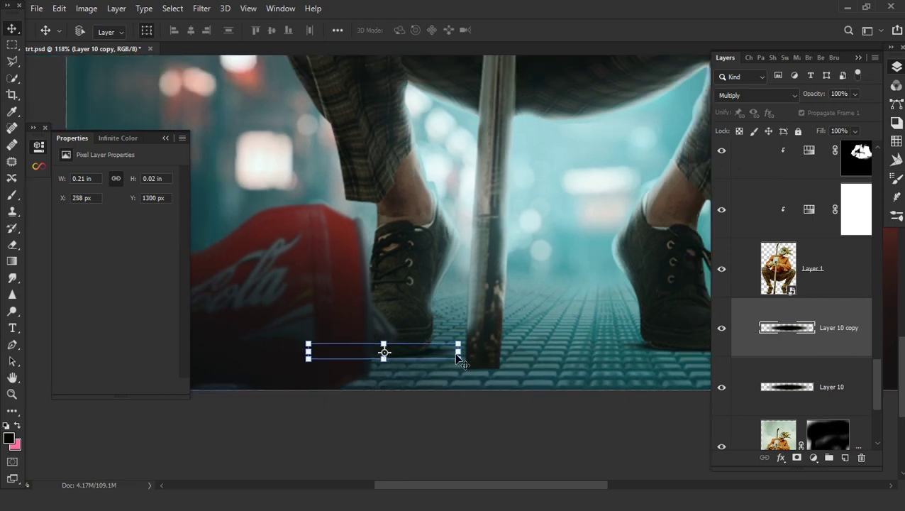
scroll(455, 352, down, 1)
drag(448, 352, 442, 352)
key(Return)
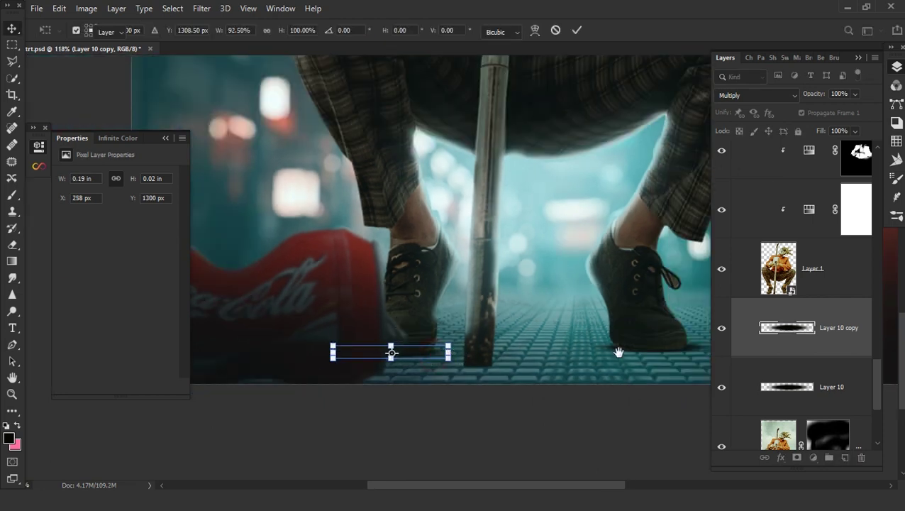
Bring both shoes into view and select the top layer in the subjects group
drag(619, 351, 537, 364)
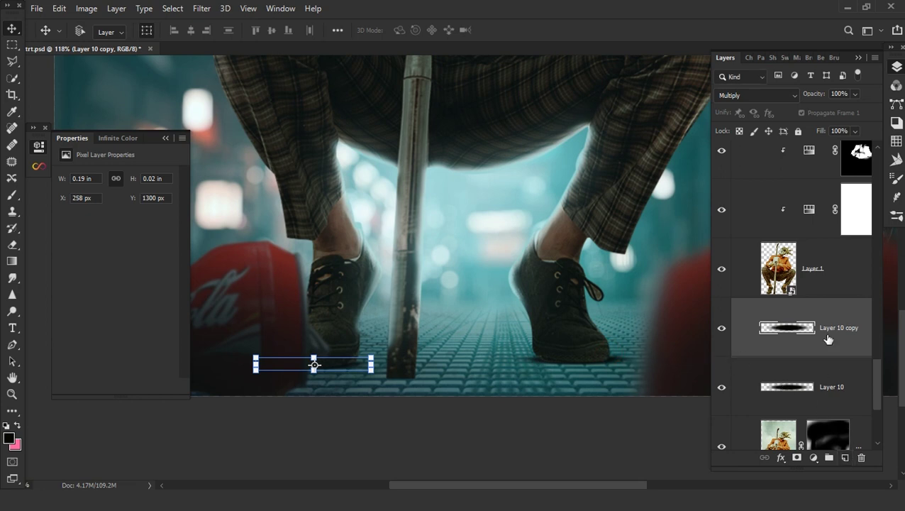
scroll(830, 361, up, 3)
scroll(820, 351, up, 3)
scroll(810, 362, up, 3)
scroll(812, 369, up, 3)
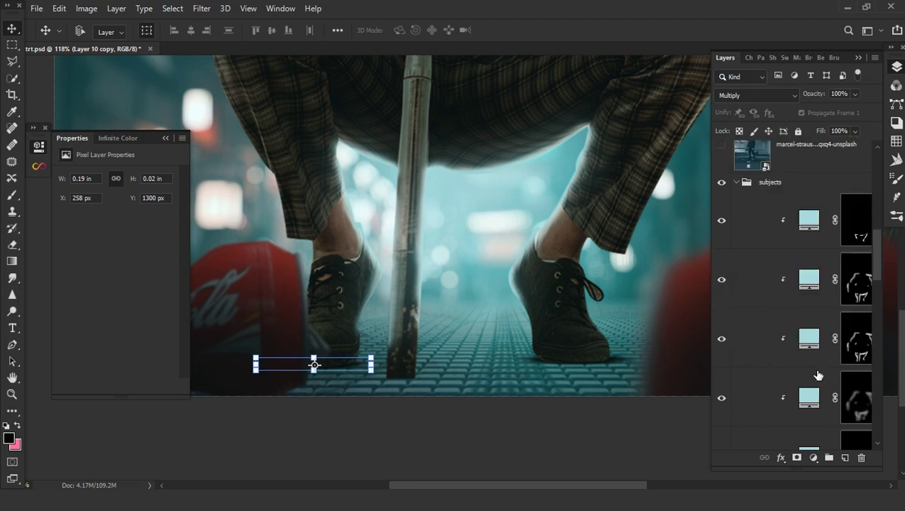
click(855, 245)
Add a new layer clipped to the layers below it, and save the document
click(845, 458)
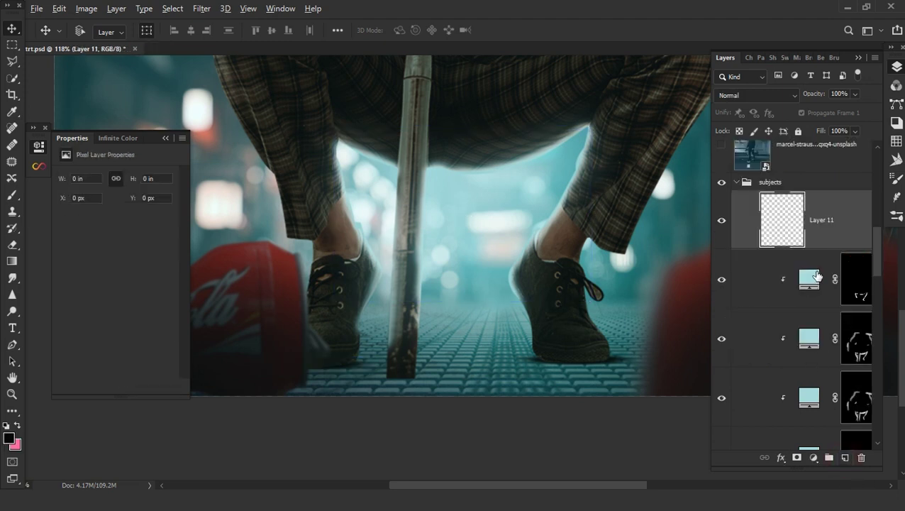
alt+click(831, 247)
scroll(453, 408, up, 5)
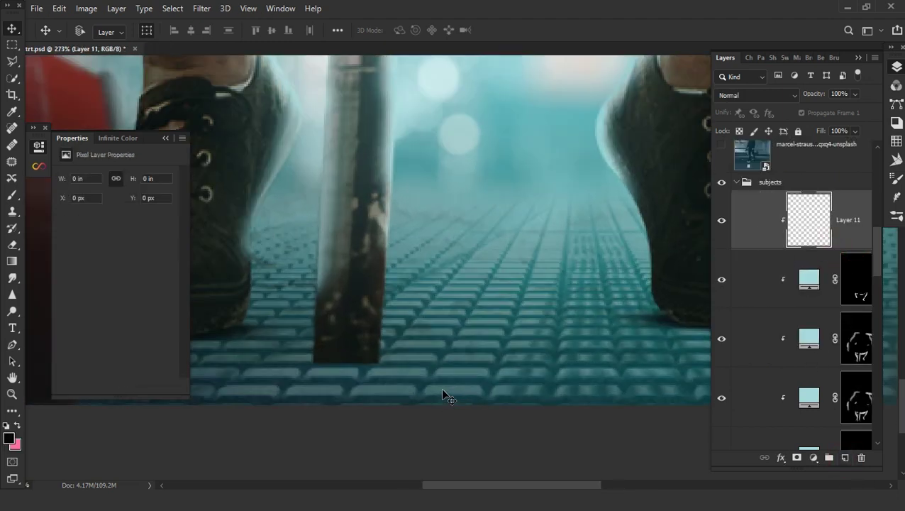
right_click(269, 310)
click(428, 314)
key(ctrl+s)
Brush a black stroke along the left shoe's sole and set the layer to Multiply
key(b)
scroll(257, 360, up, 2)
scroll(429, 360, up, 2)
scroll(428, 360, down, 3)
drag(390, 326, 317, 337)
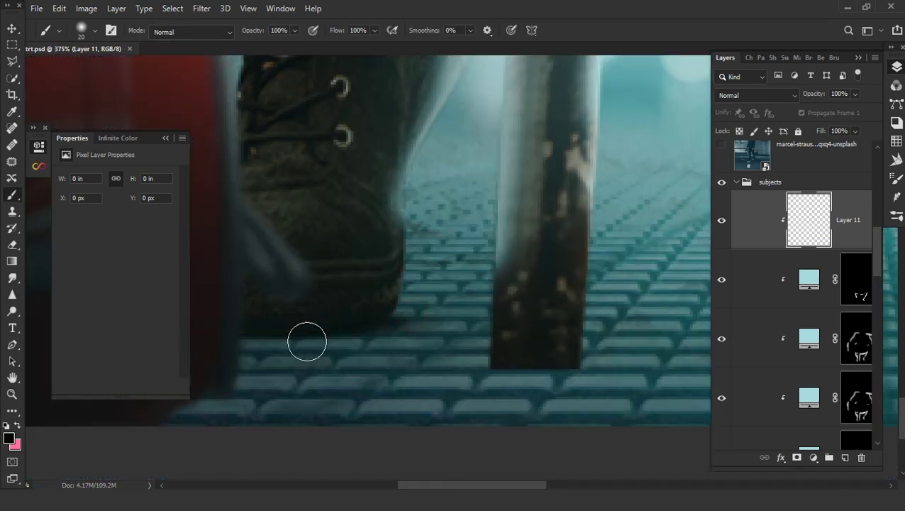
click(768, 96)
click(724, 153)
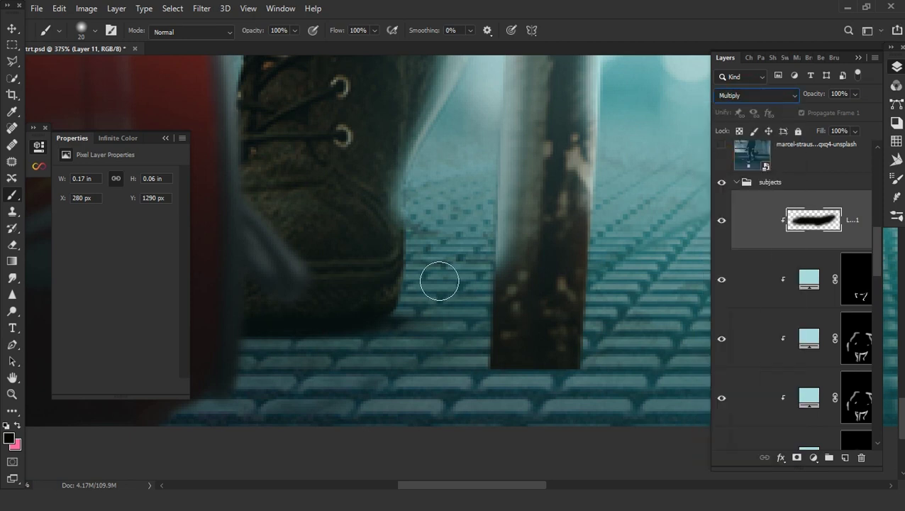
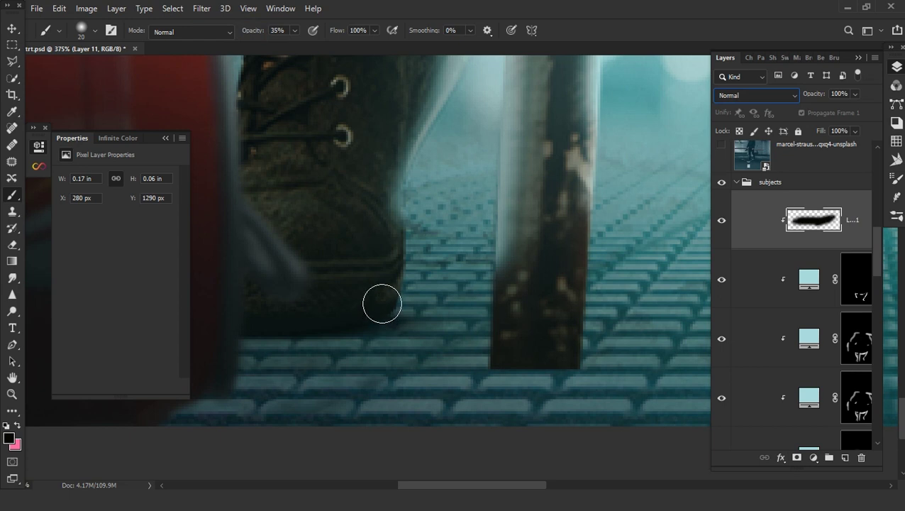
Replace old shadow Layer 11 with a new clipped Layer 12 in Multiply mode
click(845, 459)
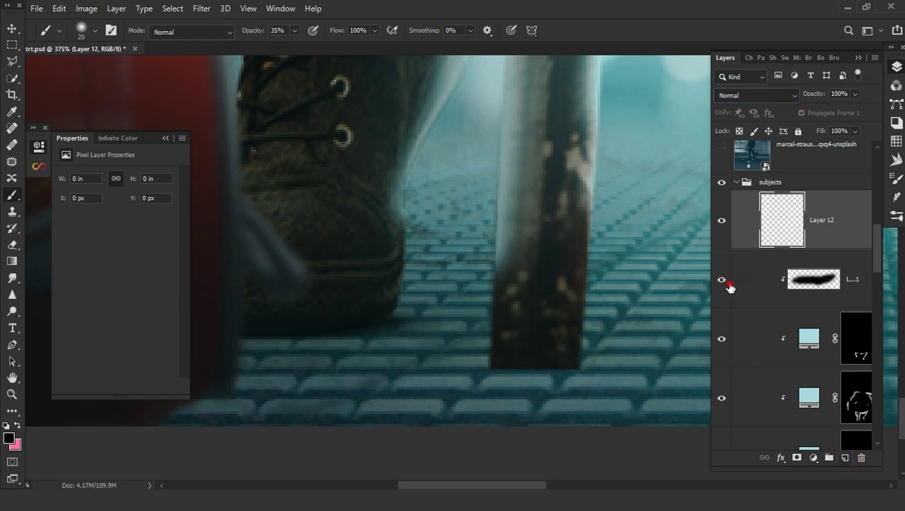
click(830, 283)
click(777, 95)
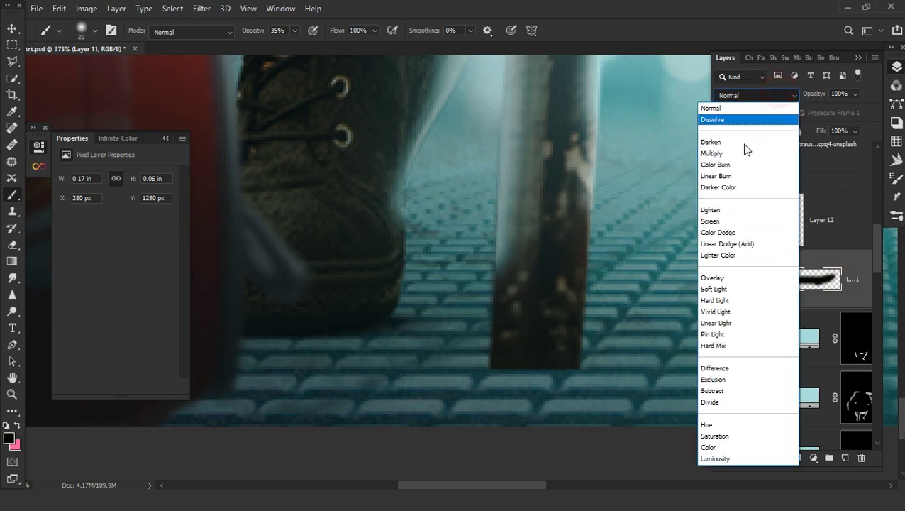
click(731, 153)
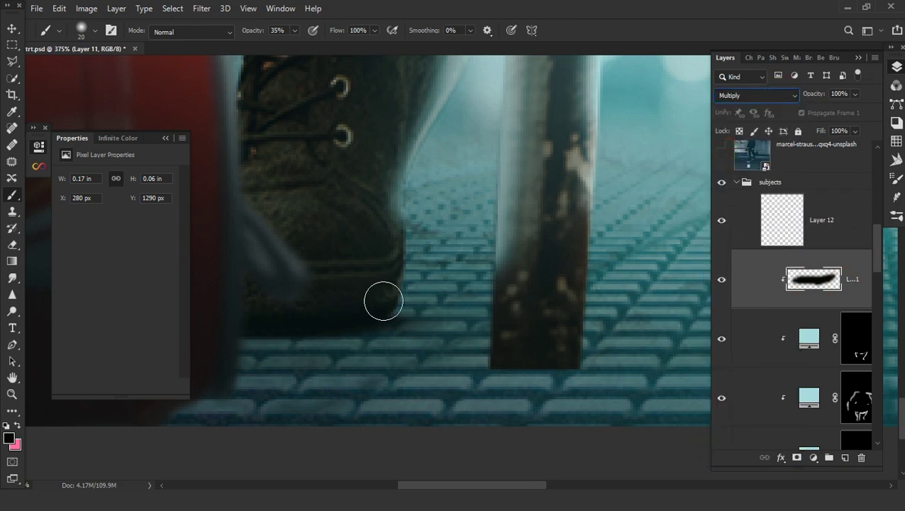
click(863, 459)
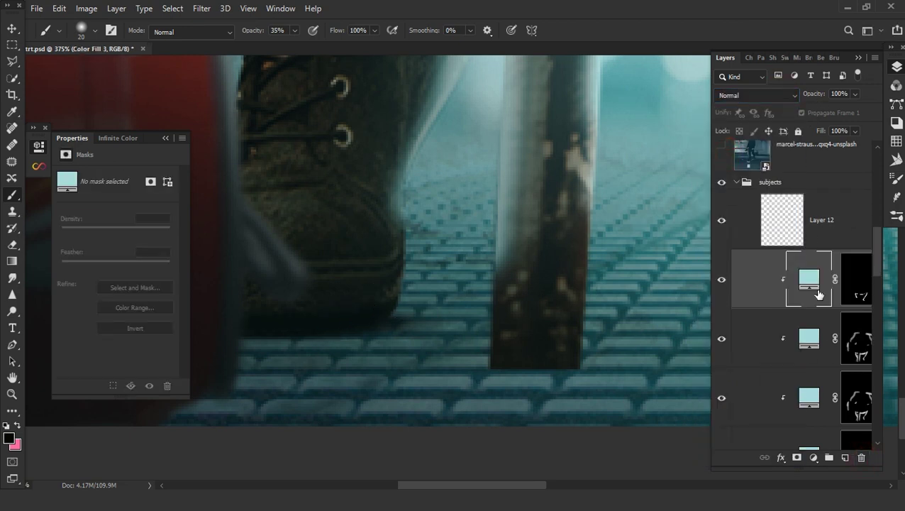
click(821, 247)
click(747, 95)
click(713, 154)
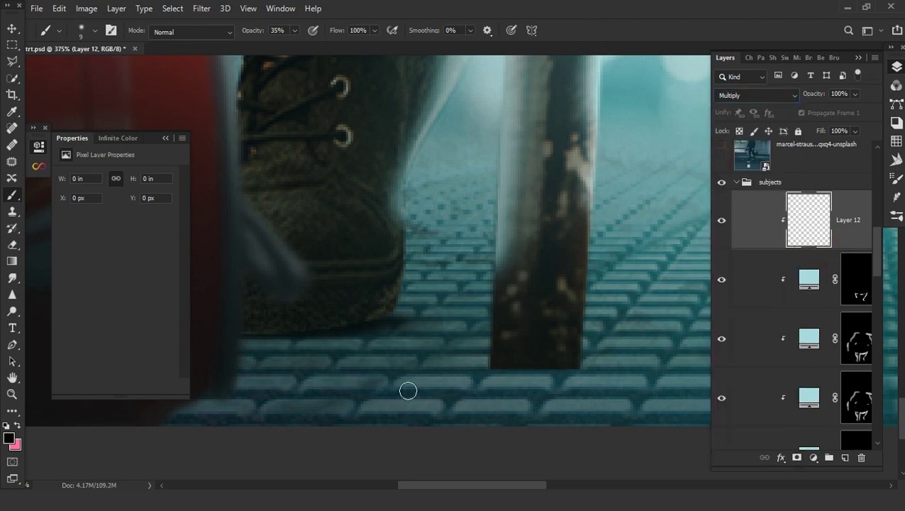
Paint soft dark shadows beneath both shoes with an enlarged brush
key(bracketright)
key(bracketright)
key(bracketright)
mouse_move(414, 317)
mouse_down()
mouse_move(388, 335)
mouse_move(240, 353)
mouse_up()
scroll(389, 345, down, 2)
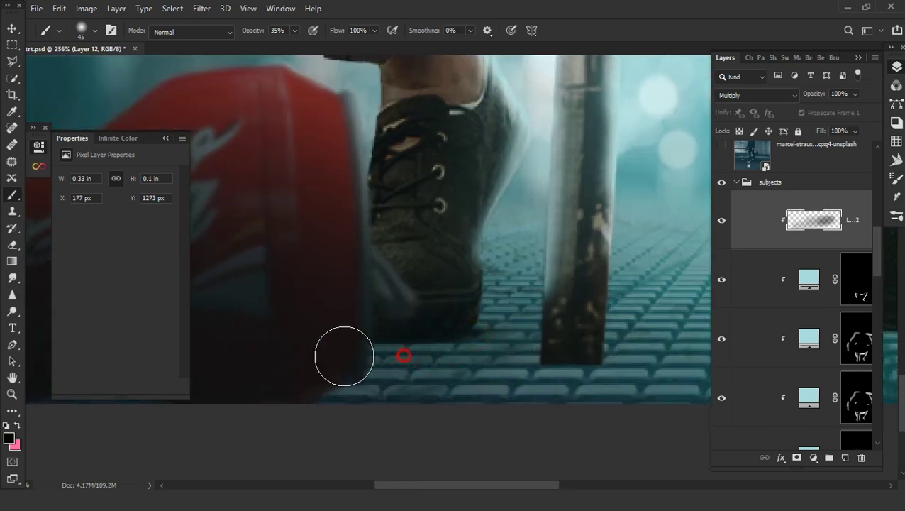
mouse_move(482, 343)
mouse_down()
mouse_move(463, 356)
mouse_move(390, 324)
mouse_move(216, 319)
mouse_move(515, 234)
mouse_up()
scroll(489, 360, down, 2)
drag(635, 322, 375, 389)
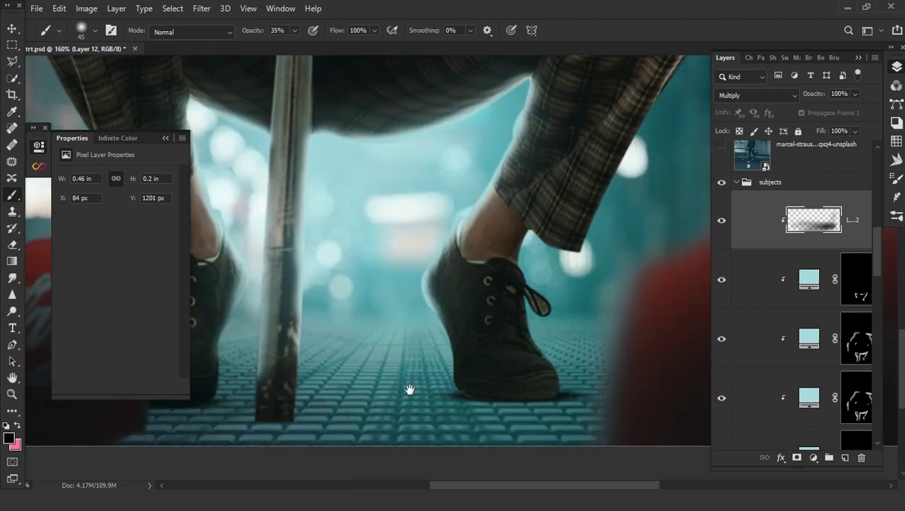
mouse_move(553, 403)
mouse_down()
mouse_move(381, 406)
mouse_move(501, 419)
mouse_up()
scroll(471, 380, down, 2)
scroll(489, 378, down, 1)
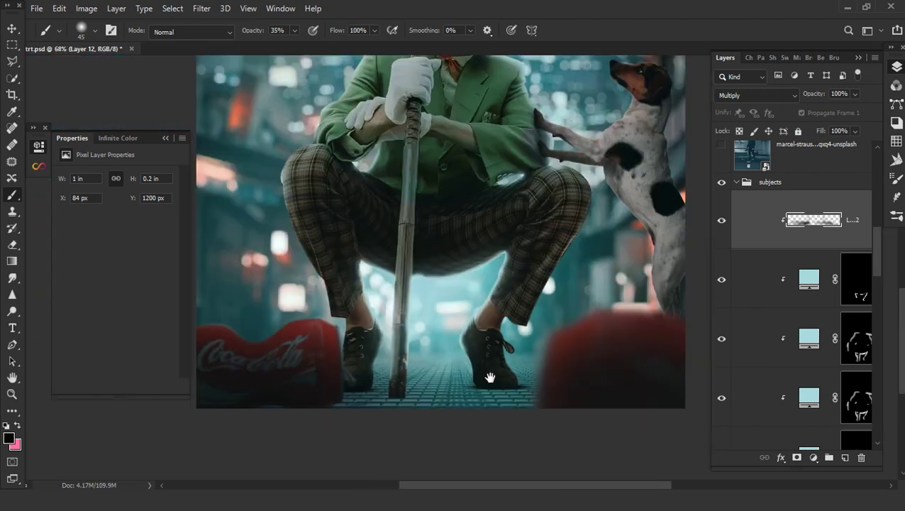
scroll(424, 351, down, 1)
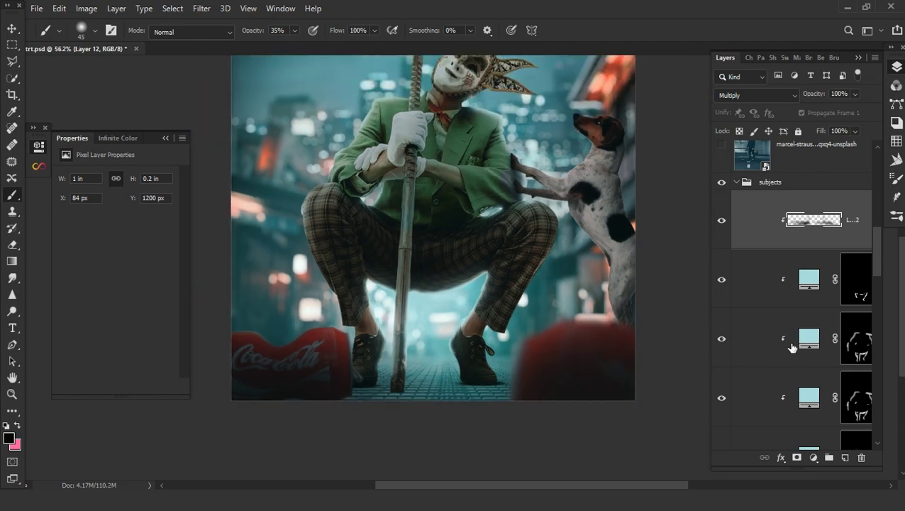
Paint soft shadows around the shoes on a new Multiply Layer 13
click(845, 458)
scroll(465, 390, up, 1)
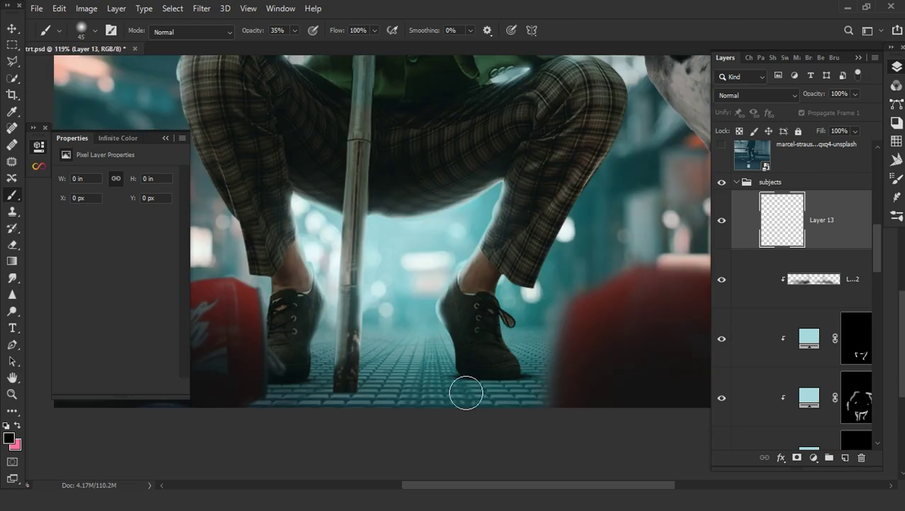
scroll(464, 389, up, 1)
click(461, 376)
mouse_move(520, 381)
mouse_down()
mouse_move(556, 386)
mouse_move(499, 378)
mouse_move(487, 391)
mouse_up()
click(757, 95)
click(733, 155)
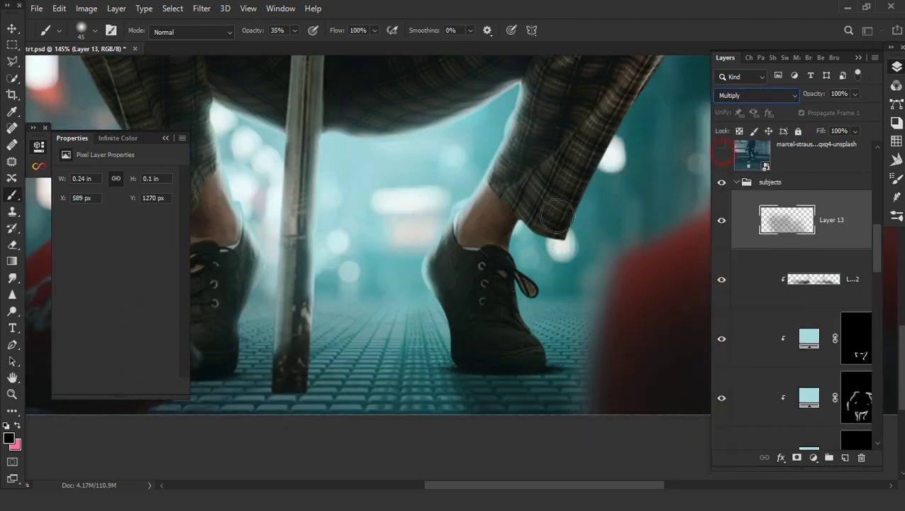
drag(520, 294, 745, 307)
mouse_move(445, 379)
mouse_down()
mouse_move(424, 417)
mouse_move(427, 376)
mouse_move(405, 383)
mouse_move(422, 424)
mouse_up()
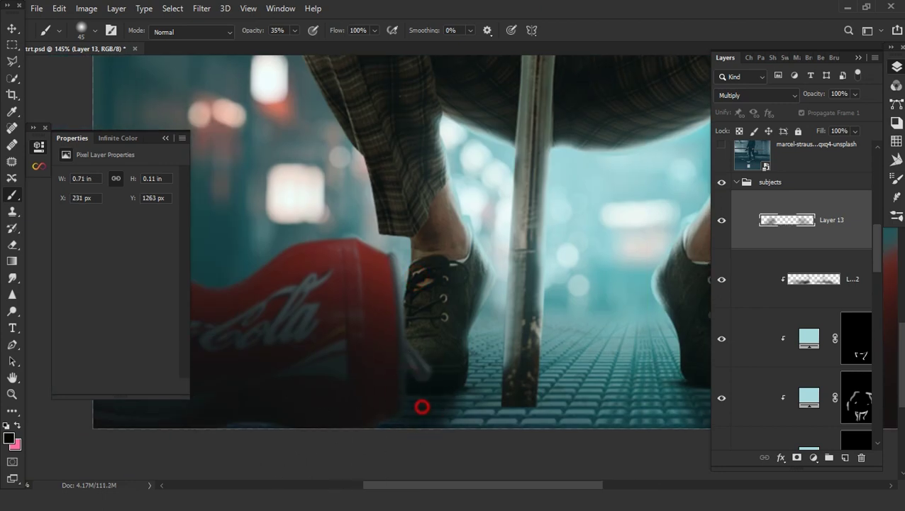
key(ctrl+minus)
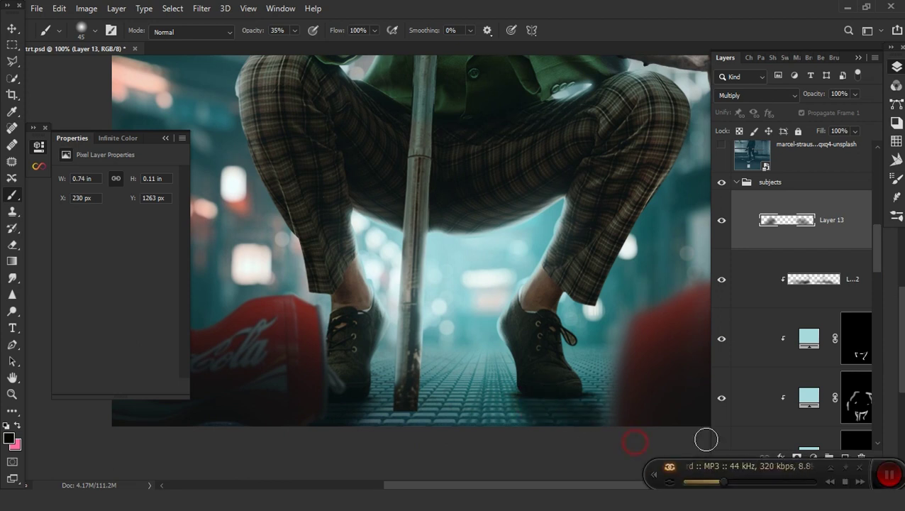
Lower Layer 13's opacity to 59%
mouse_move(823, 94)
mouse_down()
mouse_move(793, 105)
mouse_move(768, 86)
mouse_up()
scroll(462, 303, up, 2)
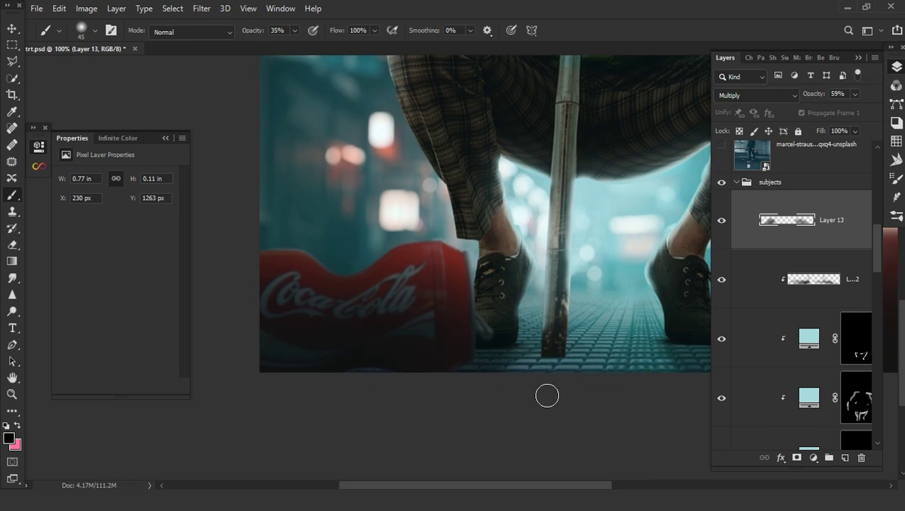
scroll(551, 353, down, 2)
scroll(823, 313, down, 3)
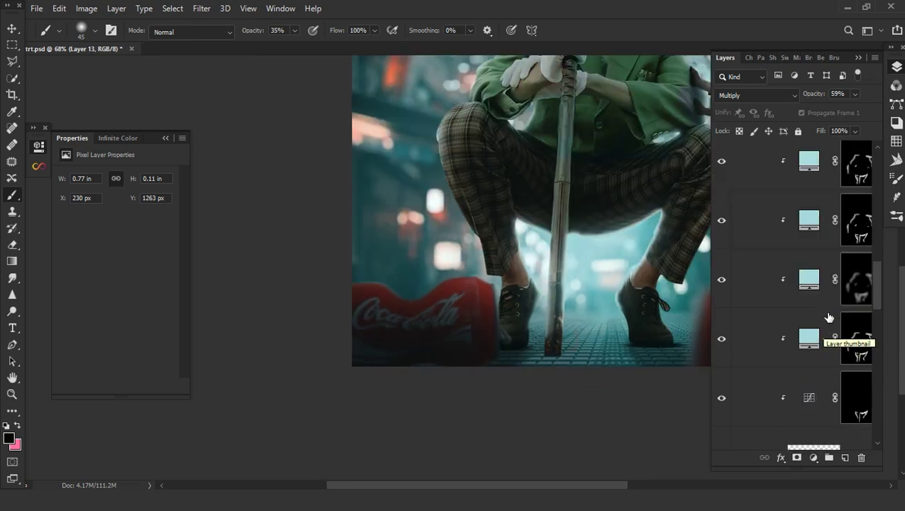
scroll(827, 317, up, 3)
Add Layer 14 lower in the stack, clipped, with a dark shadow at the cane's base
click(846, 458)
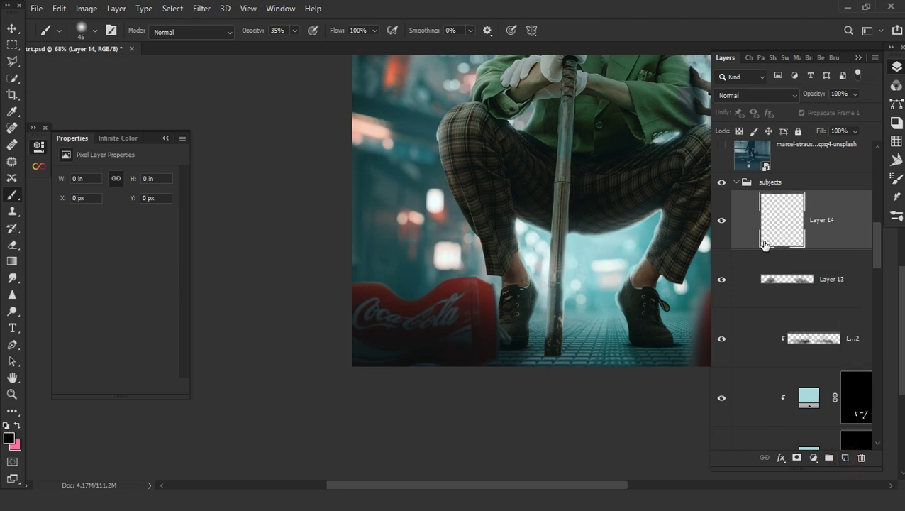
key(Delete)
scroll(789, 337, down, 3)
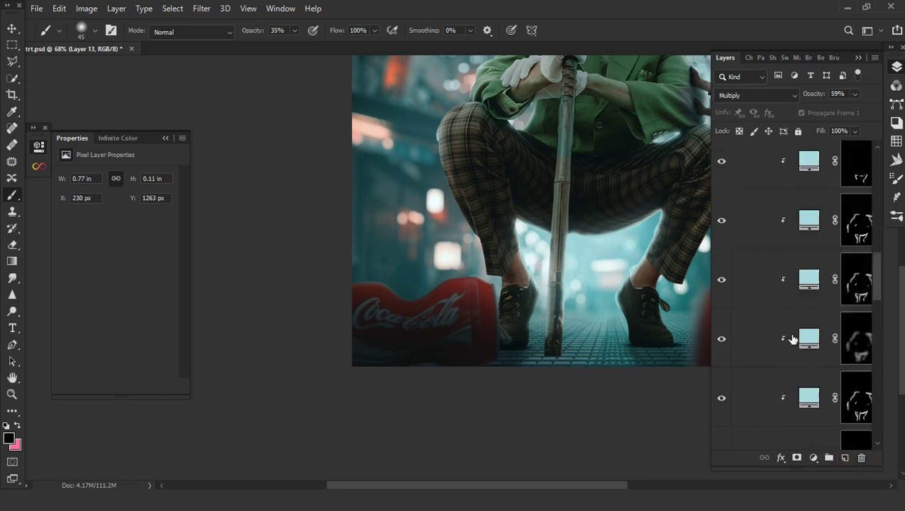
scroll(792, 340, up, 5)
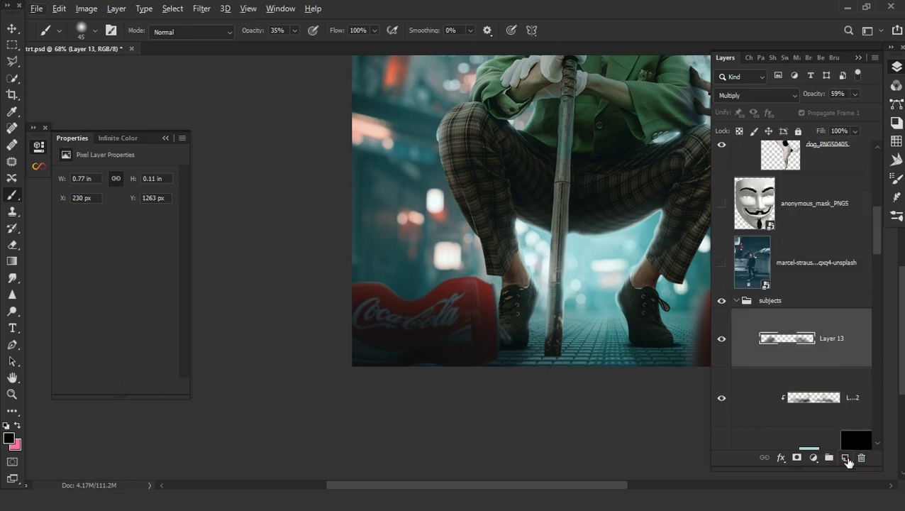
click(846, 459)
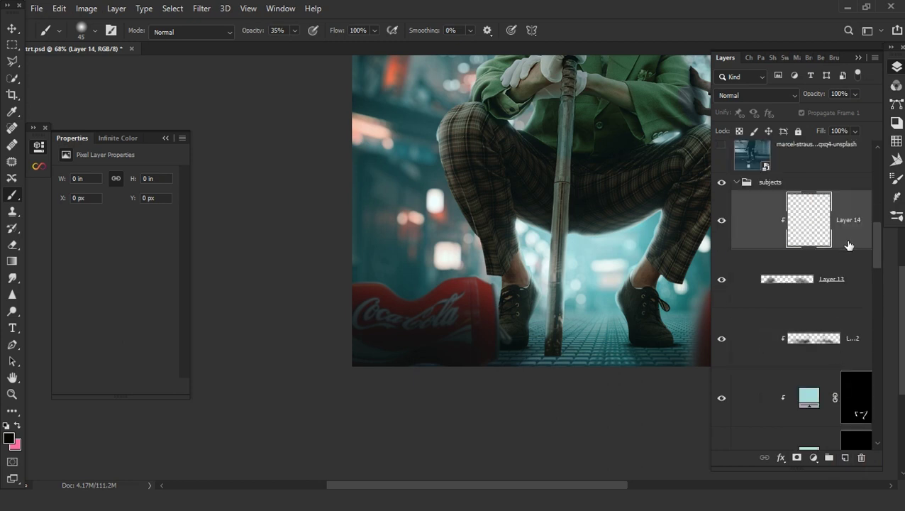
drag(848, 368, 841, 333)
scroll(559, 359, up, 3)
scroll(527, 358, up, 2)
mouse_move(521, 308)
mouse_down()
mouse_move(572, 315)
mouse_move(513, 318)
mouse_up()
scroll(586, 335, down, 2)
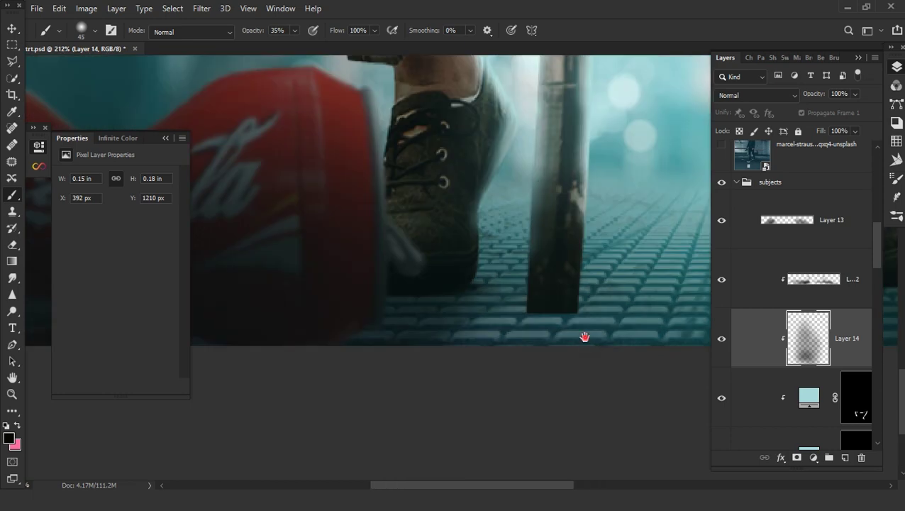
scroll(845, 412, down, 3)
scroll(845, 415, down, 3)
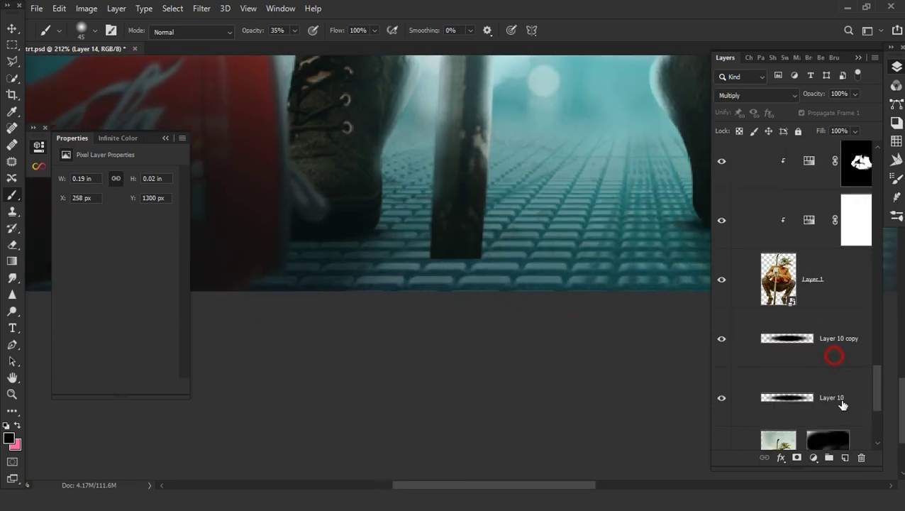
Paint a dark spot under the cane on a new layer, flattened and widened into a shadow
click(834, 356)
click(845, 457)
click(562, 269)
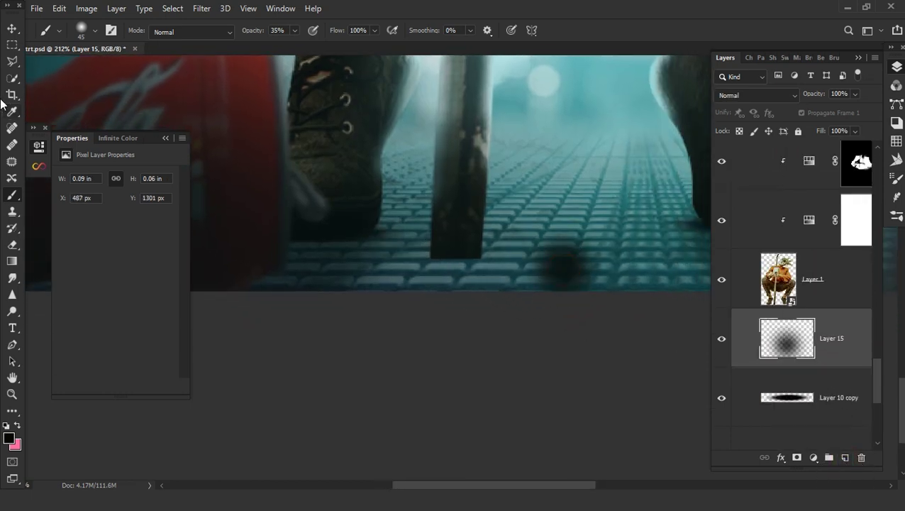
key(v)
scroll(567, 255, up, 1)
mouse_move(567, 214)
mouse_down()
mouse_move(567, 279)
mouse_move(459, 257)
mouse_up()
scroll(461, 259, up, 4)
drag(538, 253, 571, 253)
drag(477, 257, 477, 255)
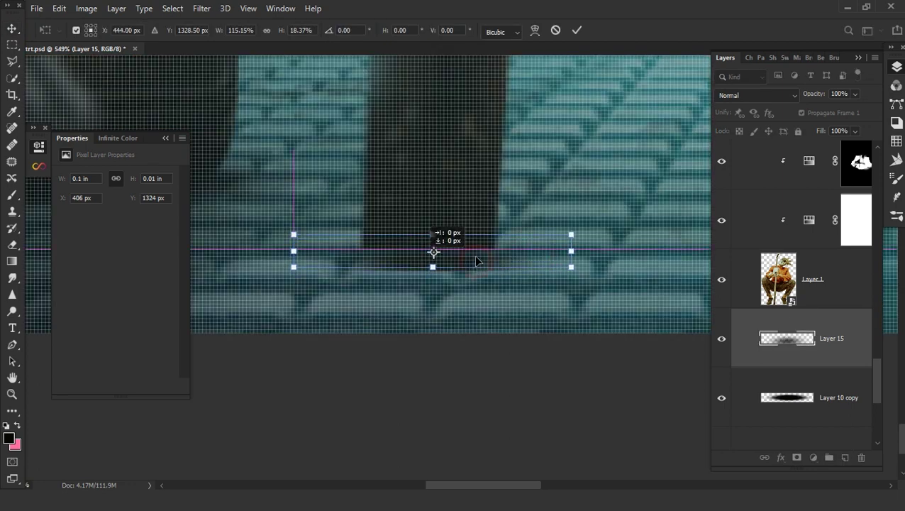
key(Return)
scroll(501, 311, down, 4)
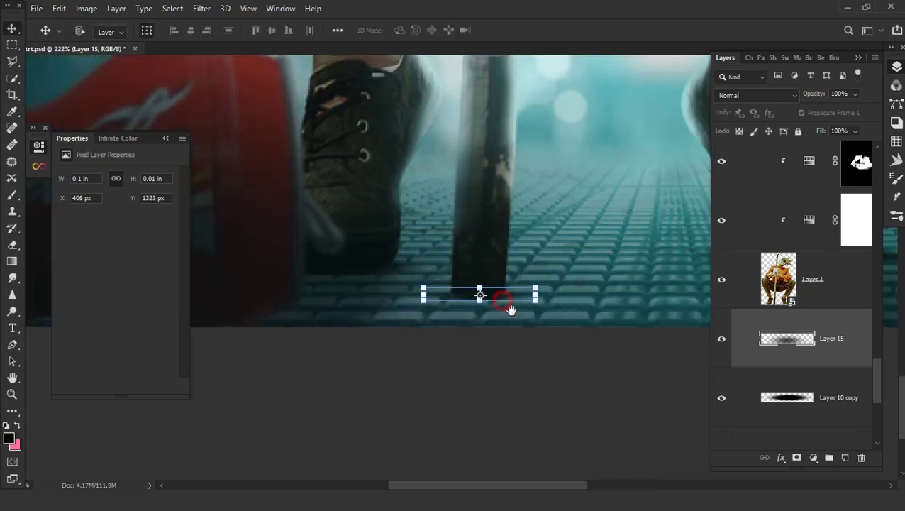
Set Layer 15 to Multiply, reposition and widen the shadow, then duplicate it
click(728, 95)
click(728, 154)
mouse_move(547, 273)
mouse_down()
mouse_move(497, 299)
mouse_move(556, 302)
mouse_move(523, 302)
mouse_up()
key(ctrl+t)
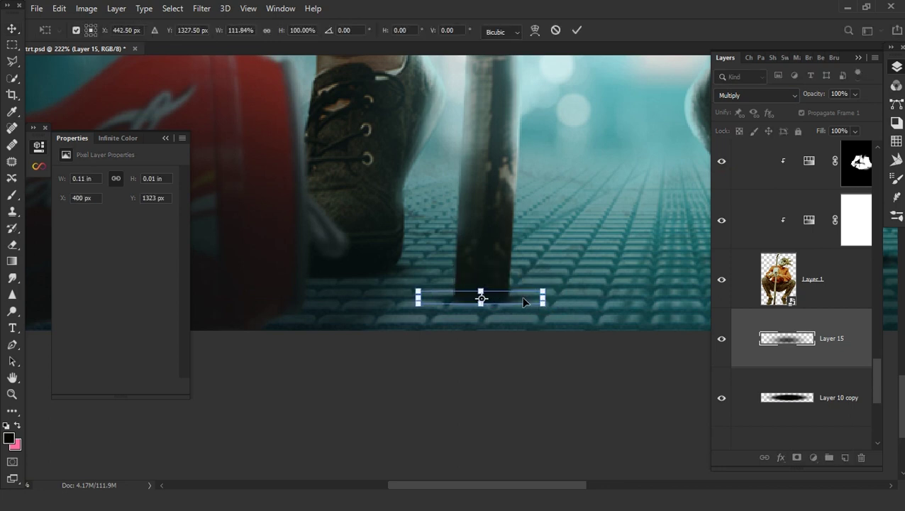
key(Return)
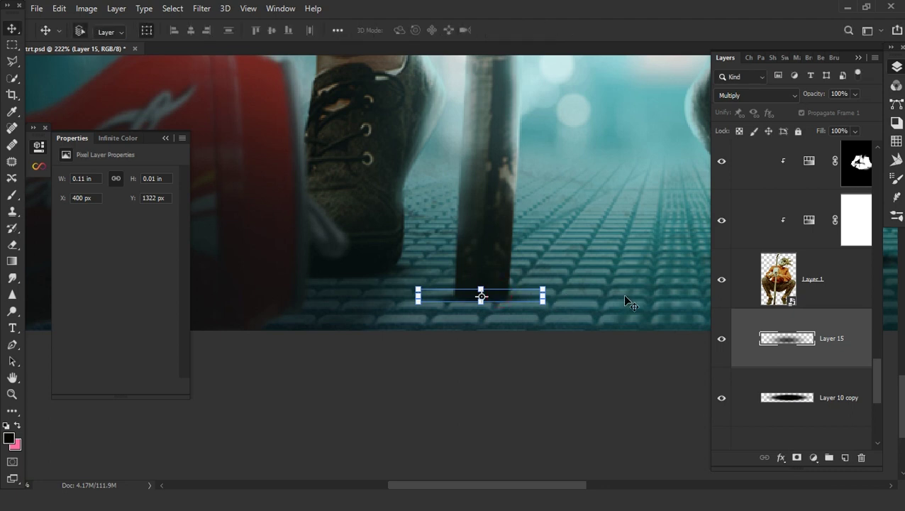
key(ctrl+j)
Apply a 36 px Gaussian Blur to the original Layer 15 shadow
scroll(504, 316, up, 2)
scroll(504, 316, up, 1)
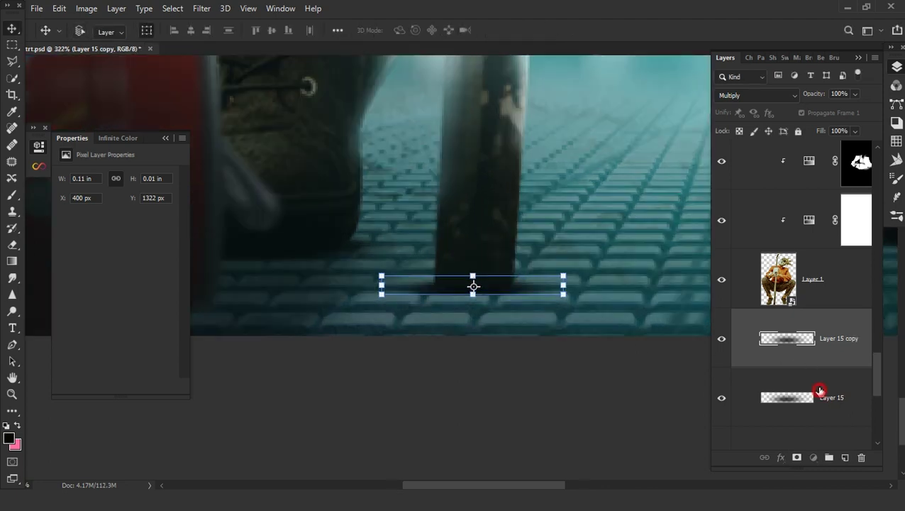
click(818, 393)
click(202, 8)
mouse_move(47, 90)
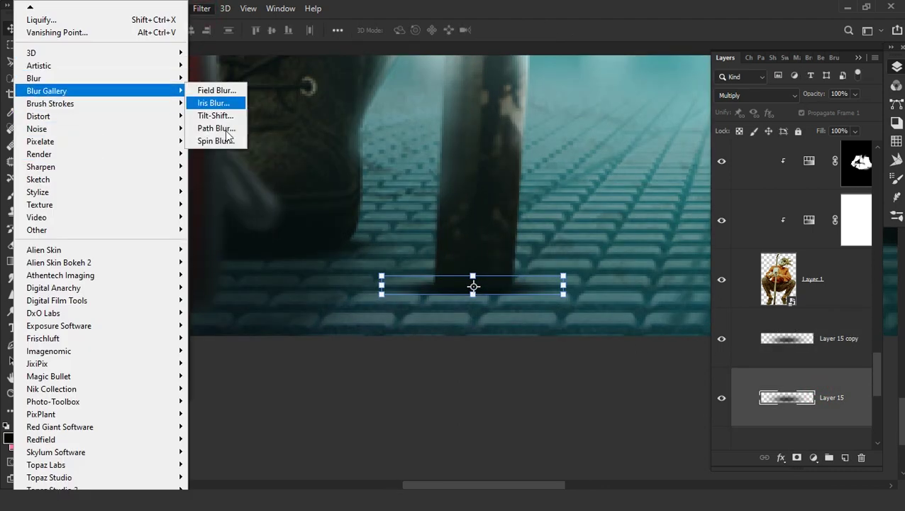
click(224, 127)
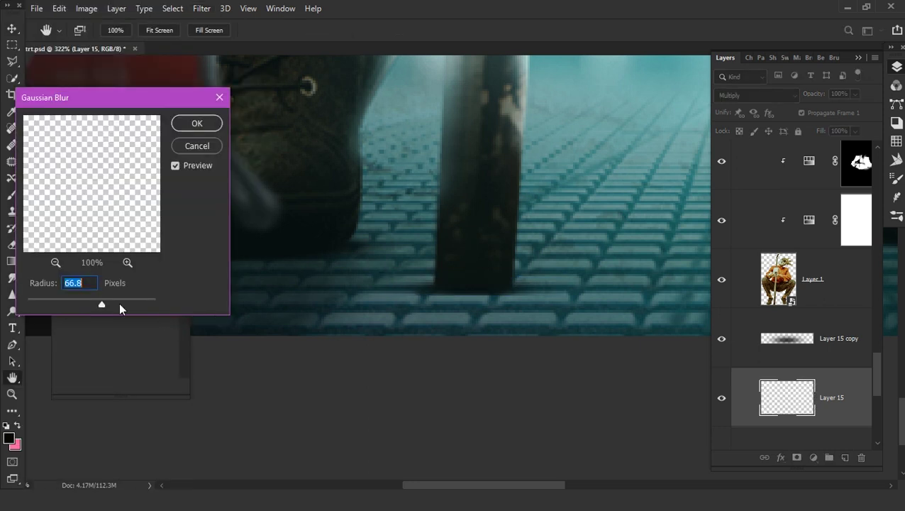
click(197, 123)
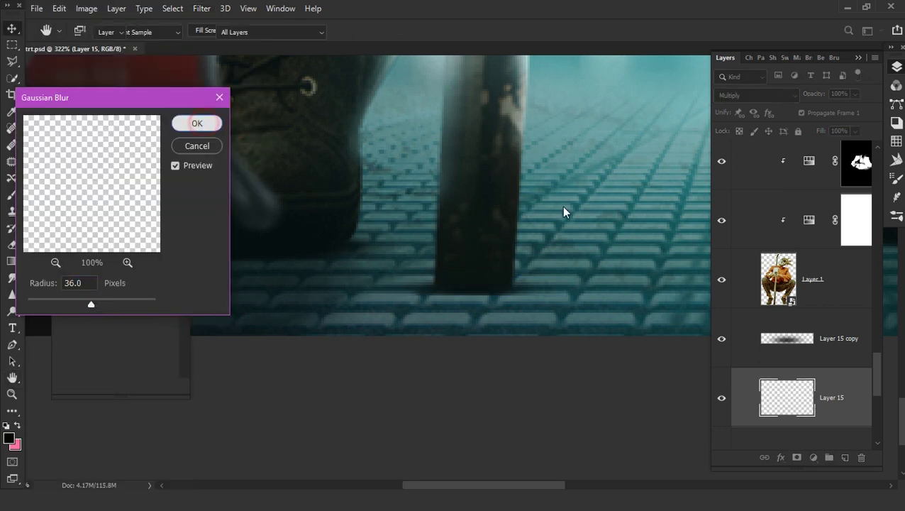
Add Layer 16 above Layer 13 with a soft Multiply shadow under the cane tip
key(v)
scroll(809, 358, up, 2)
scroll(816, 327, up, 2)
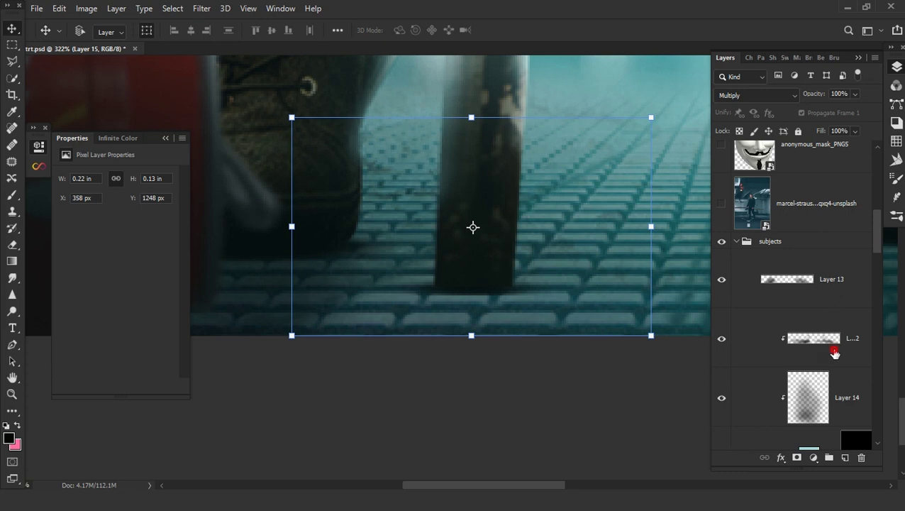
click(831, 279)
key(b)
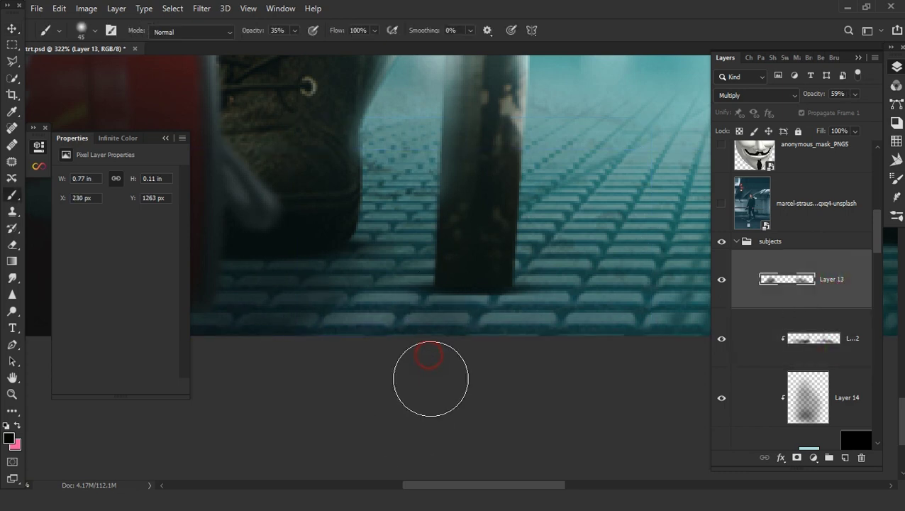
click(845, 457)
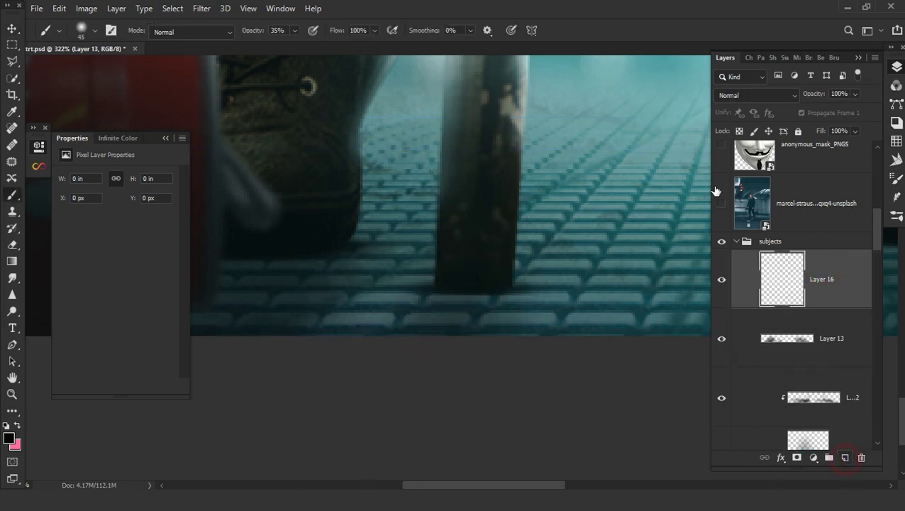
click(462, 322)
click(754, 94)
click(735, 153)
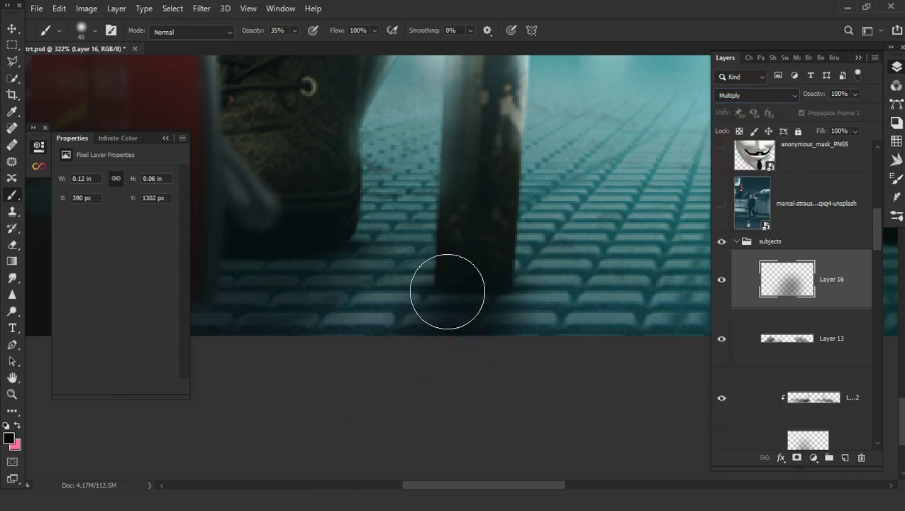
Darken the cane-tip shadow and add a white layer mask to Layer 16
click(460, 301)
click(476, 300)
click(458, 310)
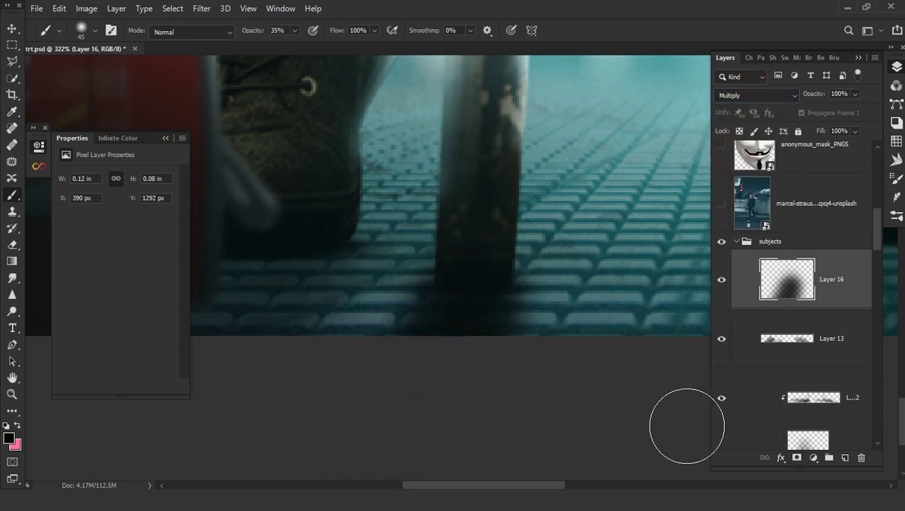
click(797, 457)
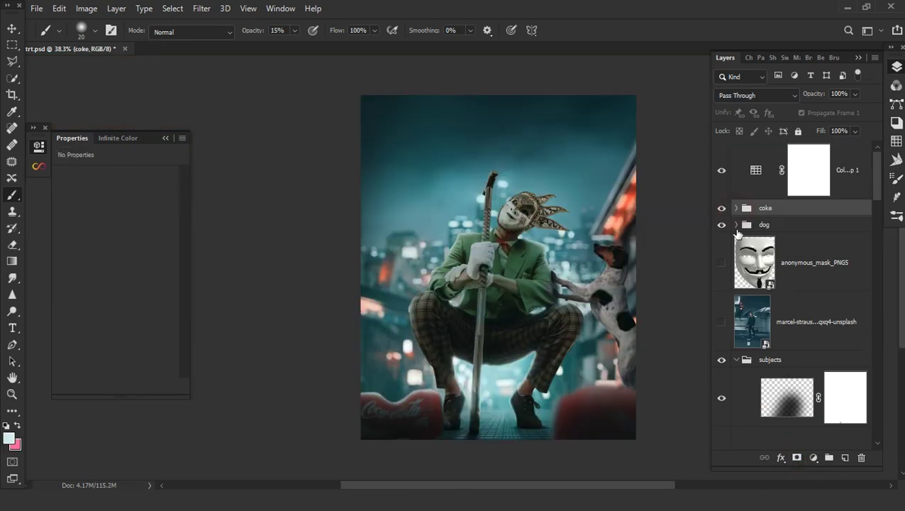
Add a light cyan Solid Color fill clipped to the dog layers in the dog group
click(736, 225)
click(833, 283)
click(814, 460)
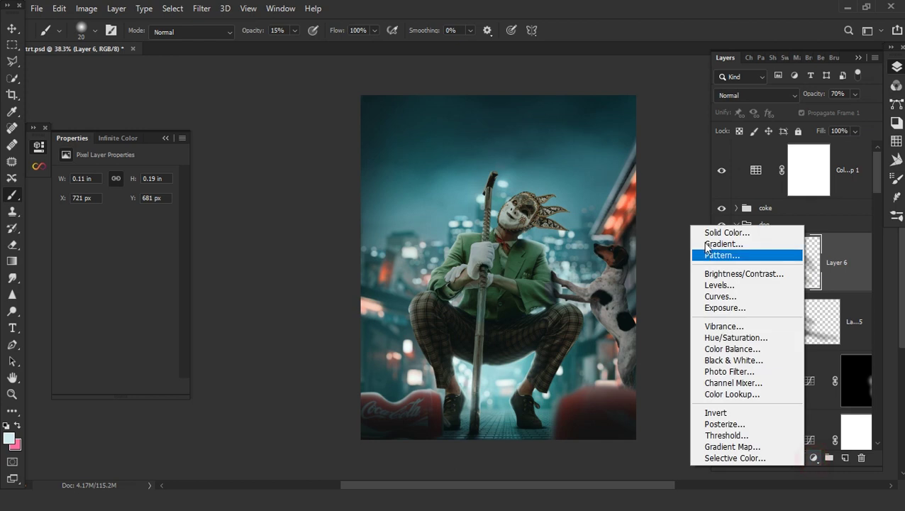
click(702, 231)
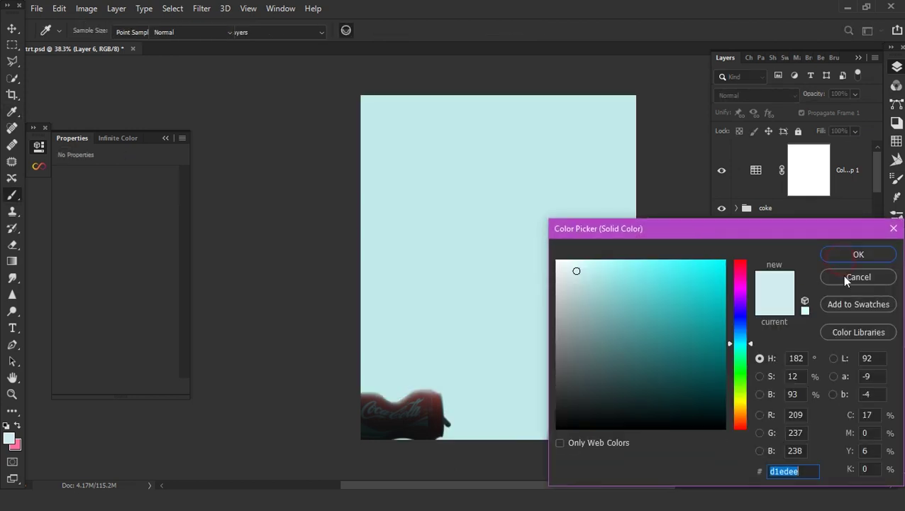
click(843, 256)
alt+click(846, 294)
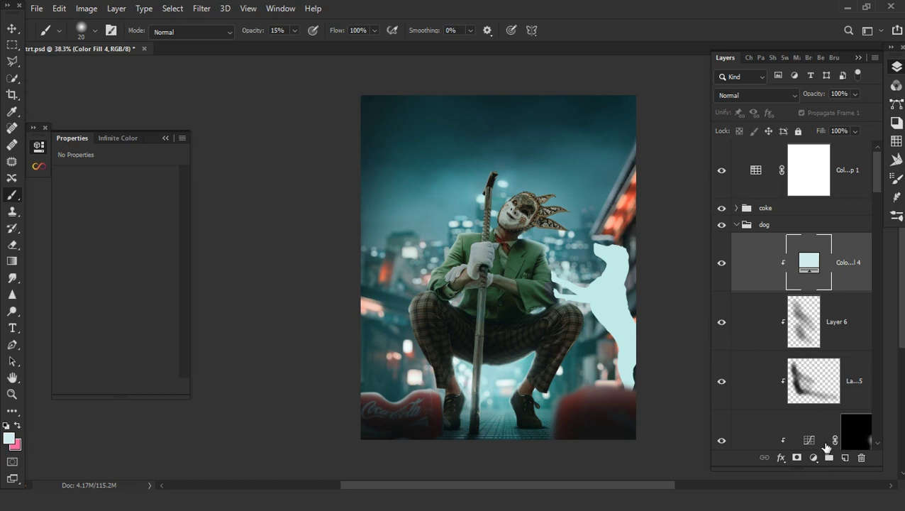
Give the cyan fill a black mask and set up a soft white brush
alt+click(796, 457)
scroll(590, 318, up, 5)
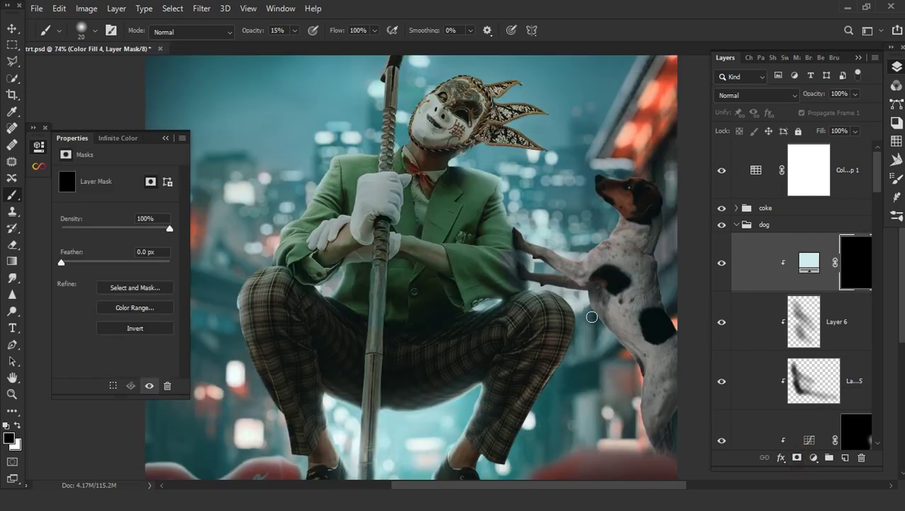
right_click(578, 307)
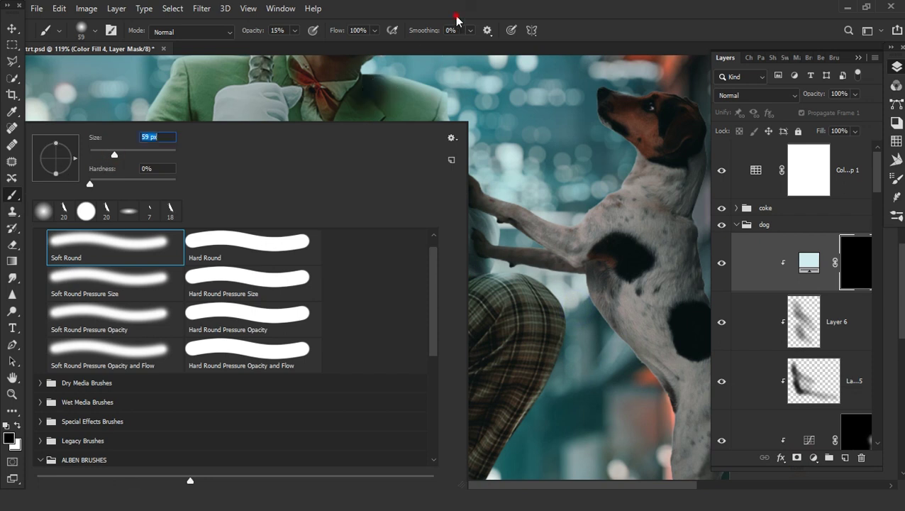
key(Return)
scroll(568, 283, down, 3)
scroll(611, 414, up, 5)
scroll(494, 317, down, 4)
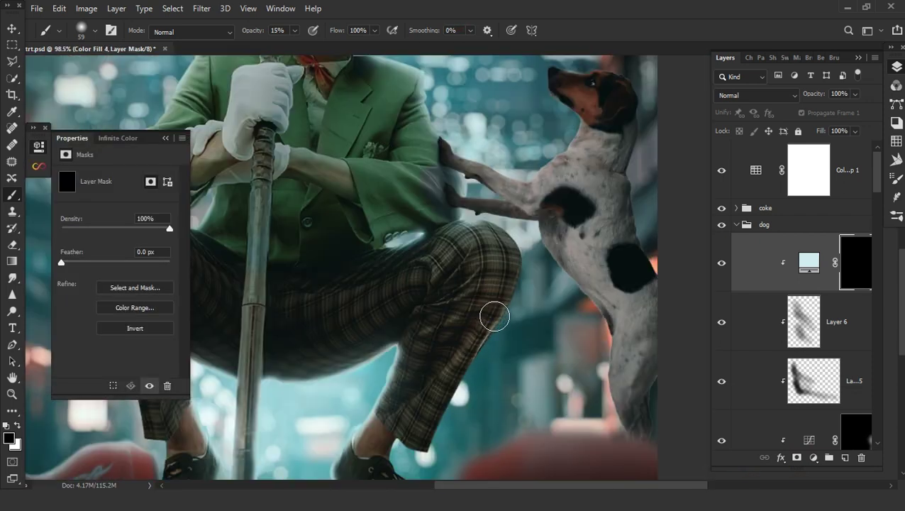
right_click(495, 316)
key(Return)
key(x)
Paint the cyan glow along the dog's leg, body and head
mouse_move(586, 387)
mouse_down()
mouse_move(584, 324)
mouse_move(556, 283)
mouse_move(532, 204)
mouse_move(557, 332)
mouse_up()
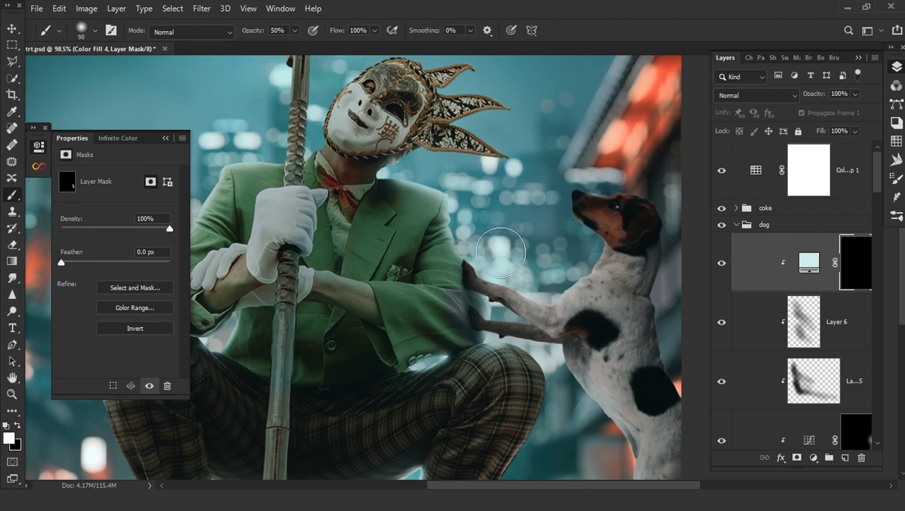
scroll(574, 248, up, 3)
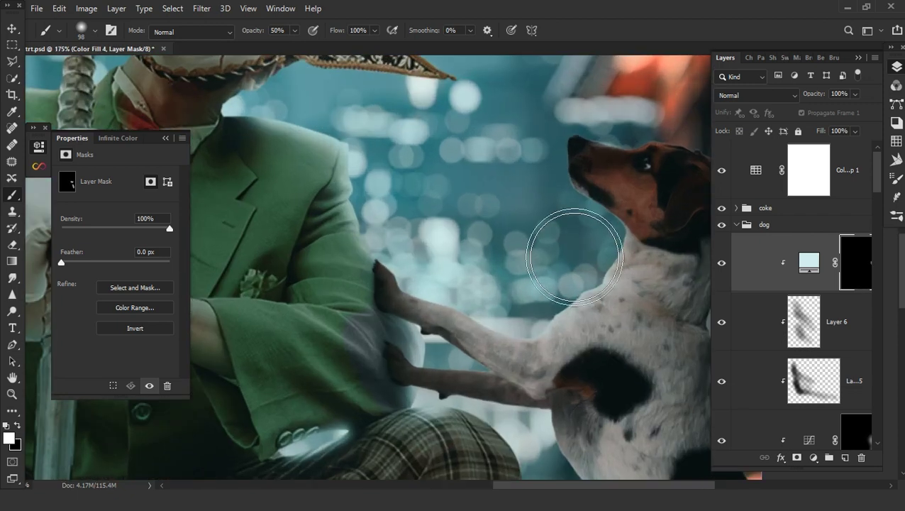
scroll(565, 242, up, 2)
scroll(557, 256, down, 5)
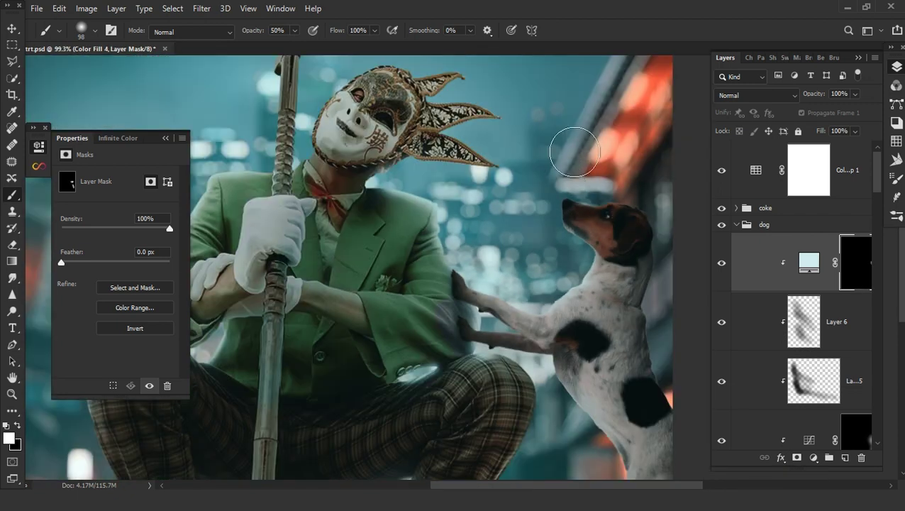
scroll(588, 232, down, 4)
scroll(561, 259, down, 1)
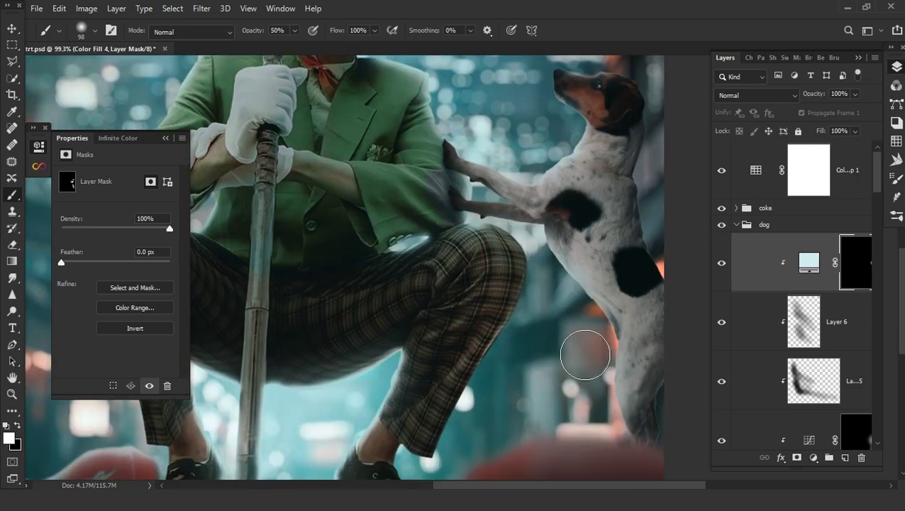
scroll(675, 255, up, 1)
scroll(674, 255, up, 1)
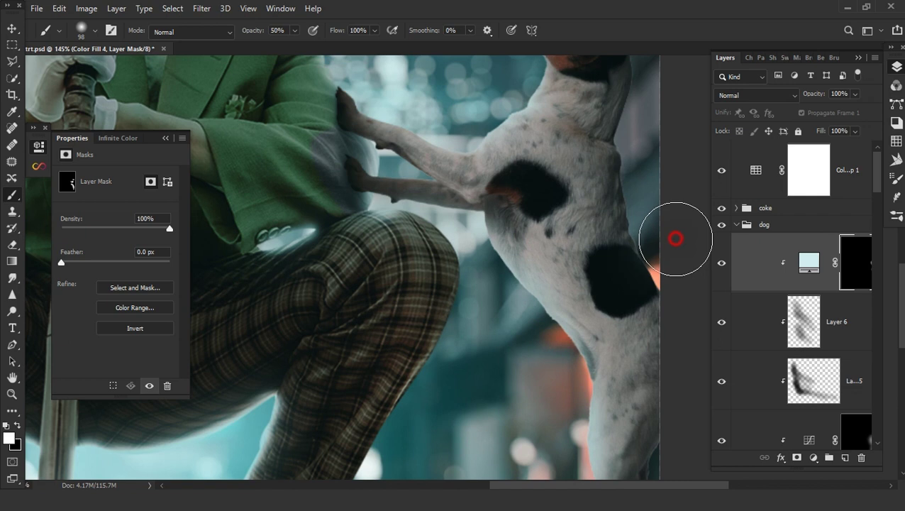
drag(650, 188, 643, 346)
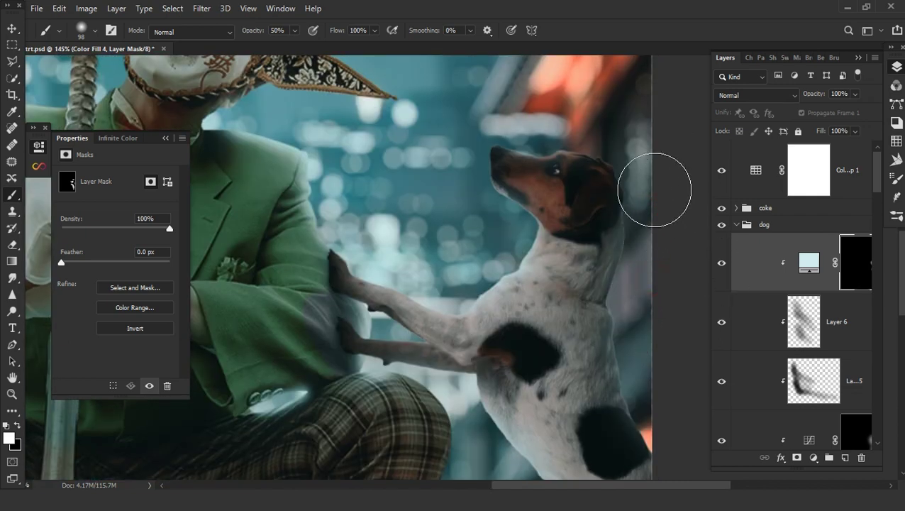
drag(457, 211, 463, 264)
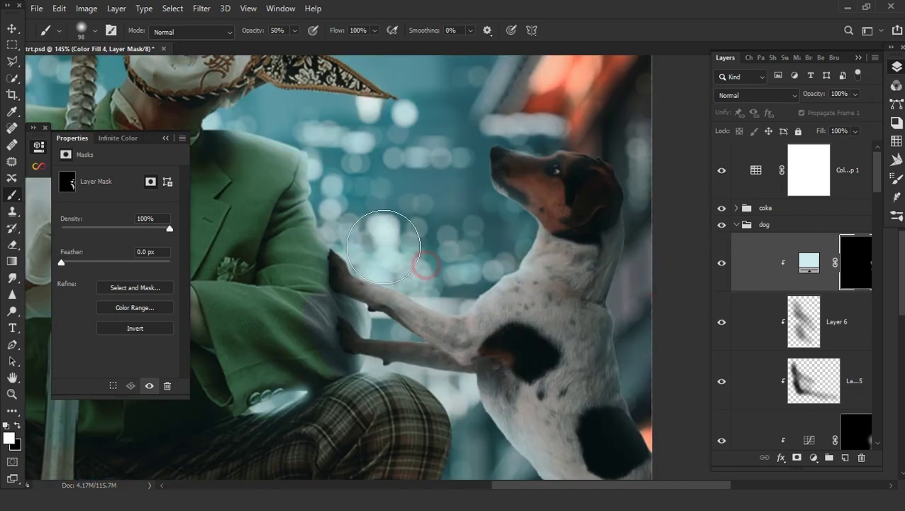
scroll(463, 264, down, 3)
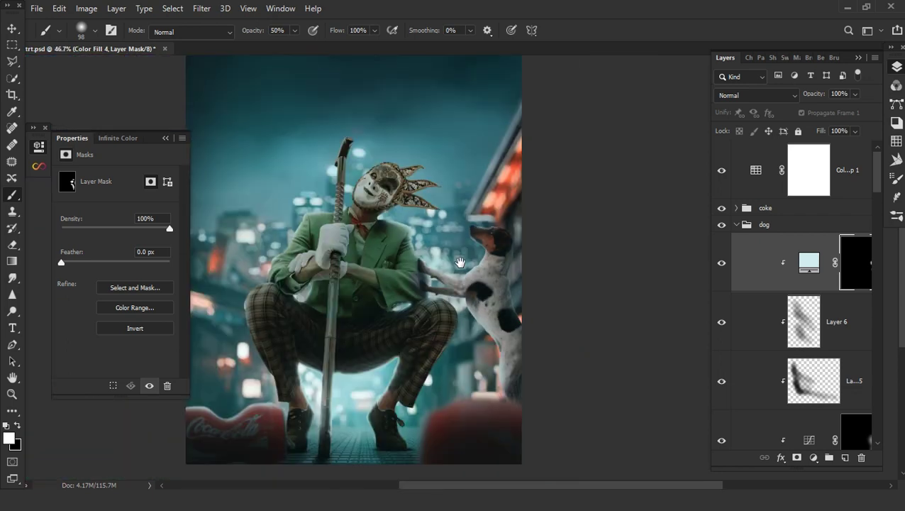
scroll(465, 268, down, 1)
scroll(468, 273, up, 1)
drag(468, 273, 473, 293)
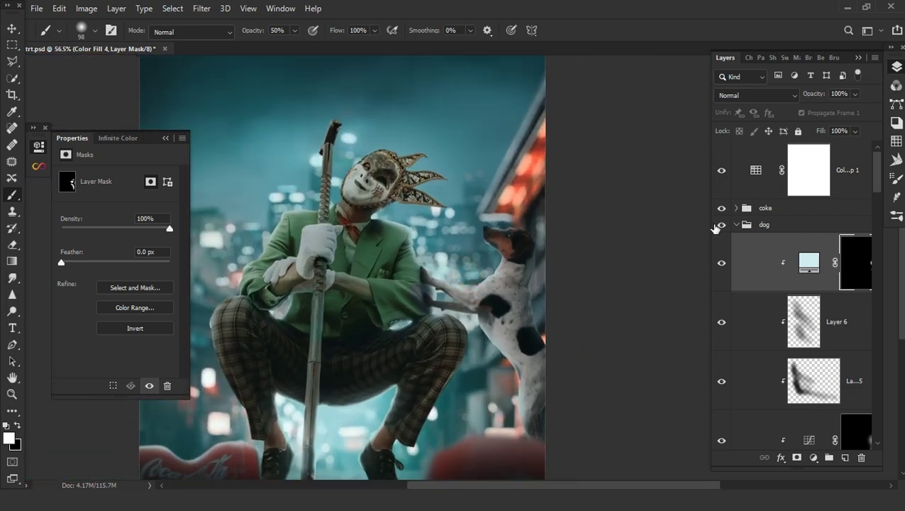
click(759, 97)
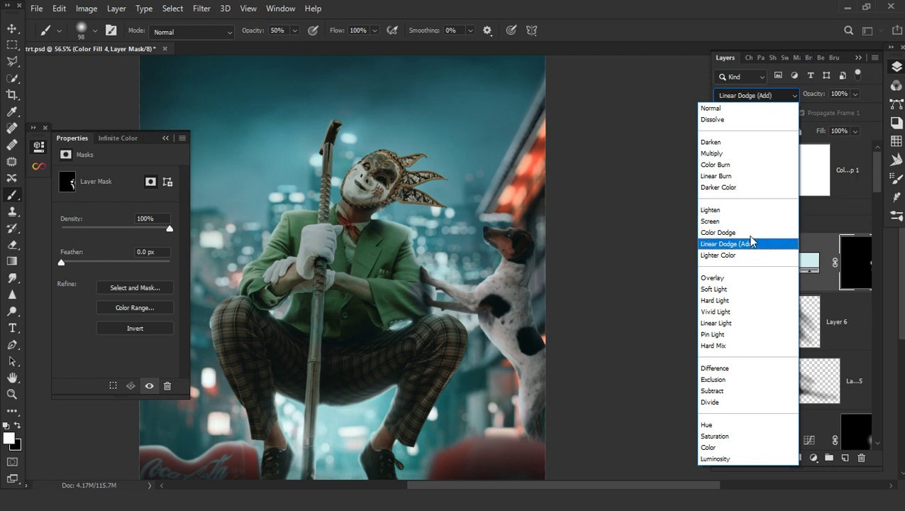
Set Color Fill 4 to Hard Light and make a clipped duplicate
click(753, 300)
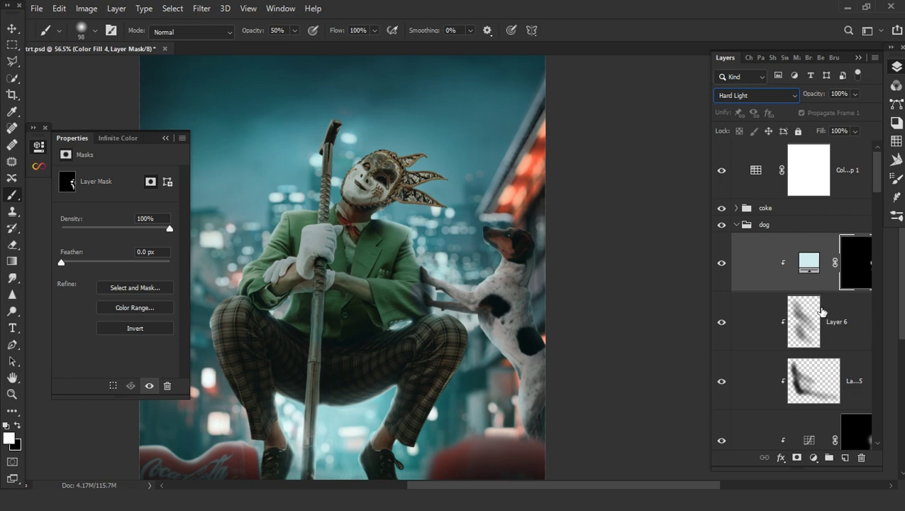
key(ctrl+j)
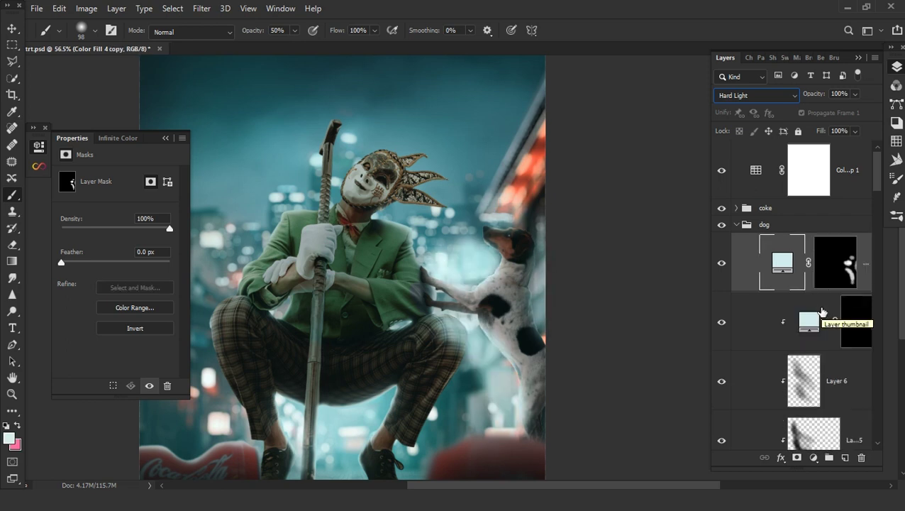
alt+click(867, 292)
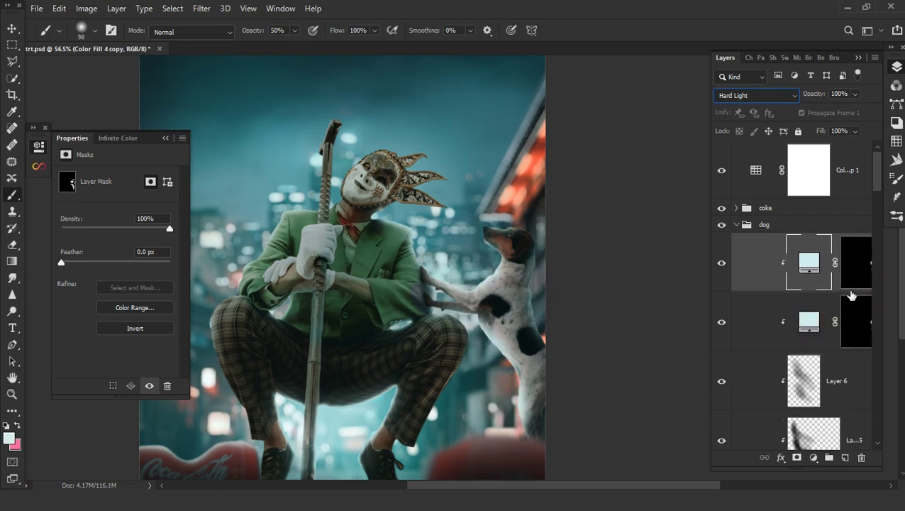
Hide the copy, feather Color Fill 4's mask to 6.2 px, and duplicate it clipped again
click(856, 319)
drag(77, 263, 93, 264)
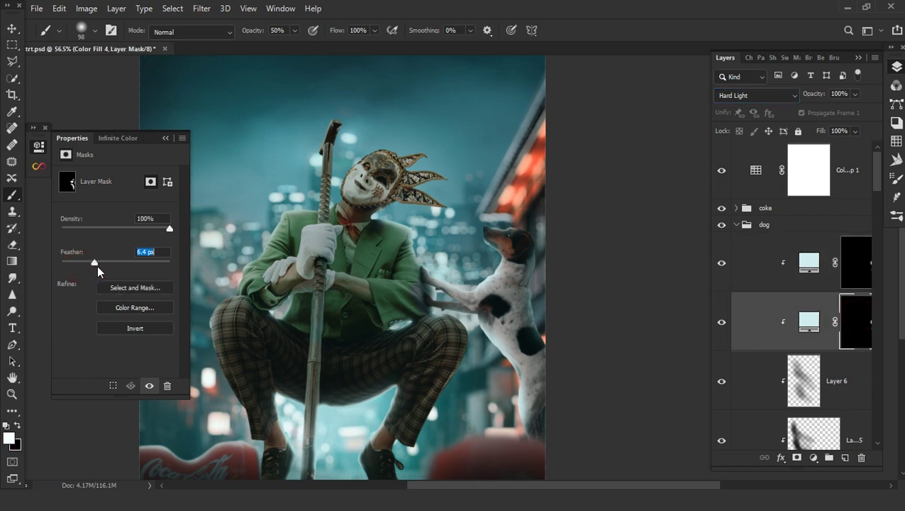
click(720, 266)
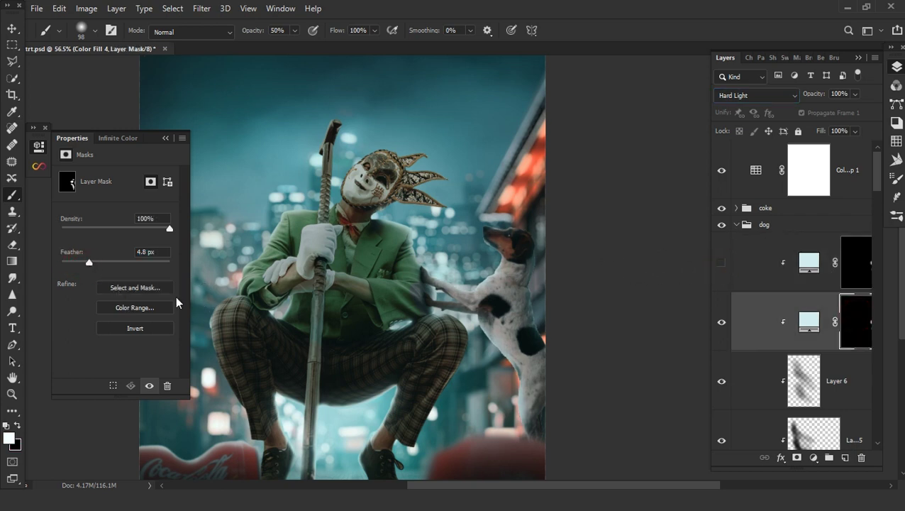
drag(75, 263, 94, 261)
key(ctrl+j)
alt+click(862, 350)
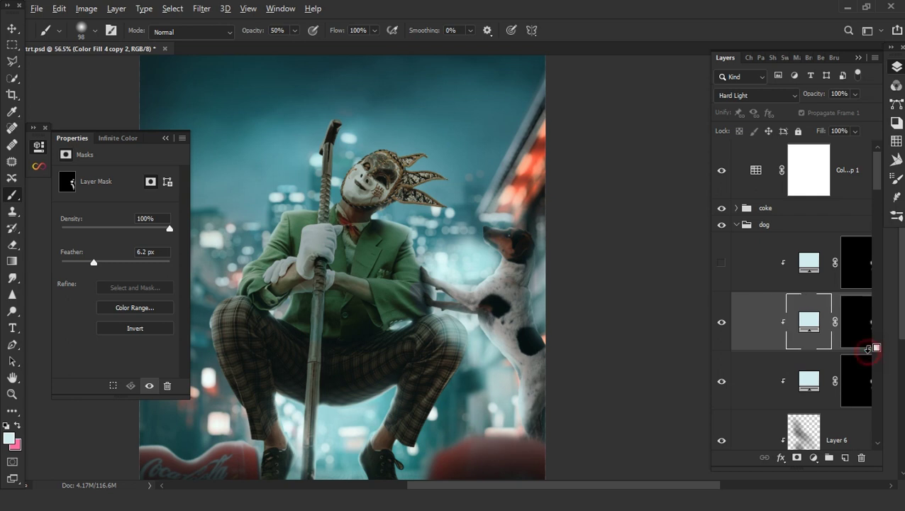
Set the dog's top colour fill layer to the Vivid Light blend mode
click(821, 267)
click(721, 263)
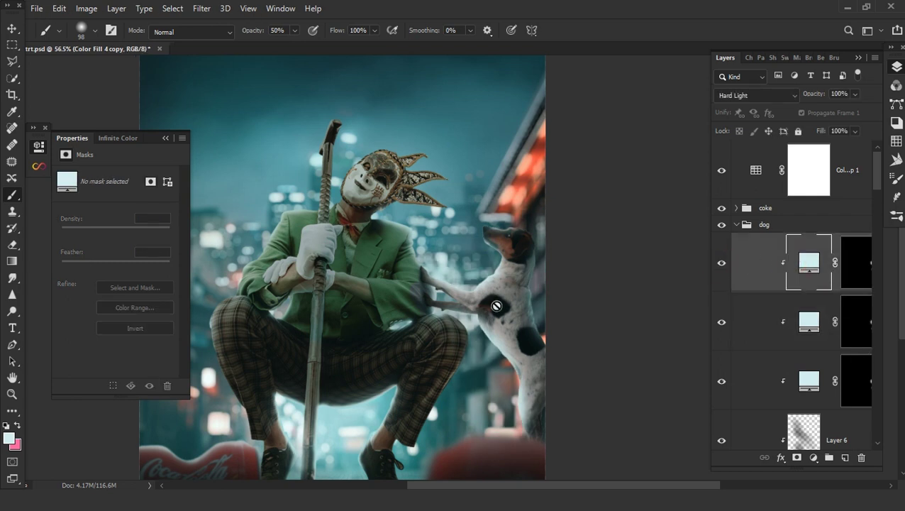
scroll(488, 312, up, 3)
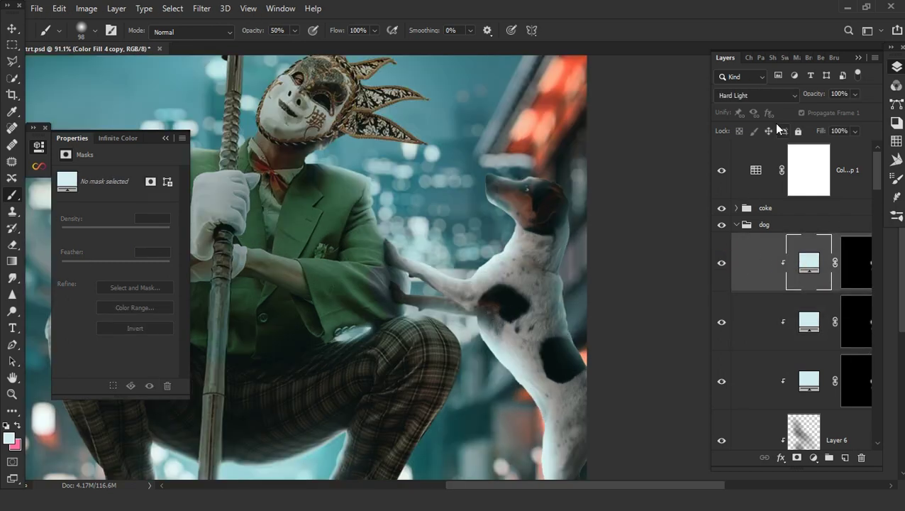
click(765, 100)
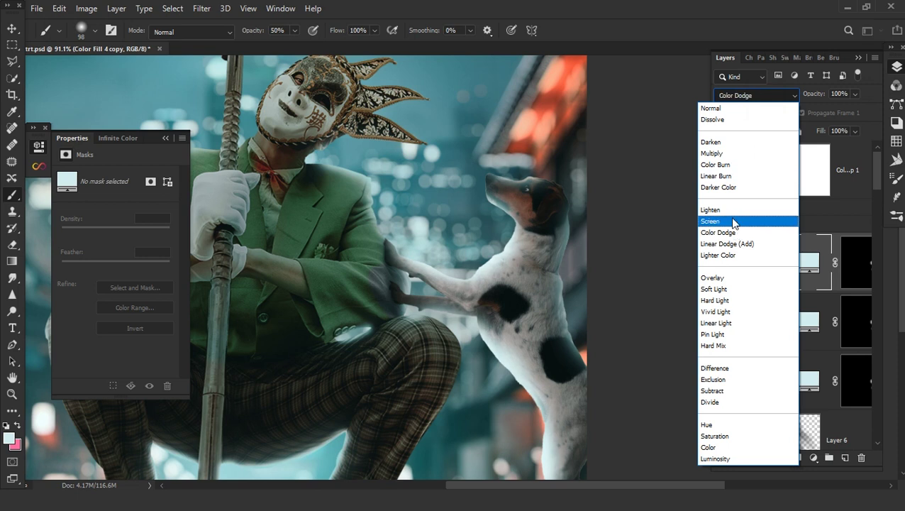
click(735, 311)
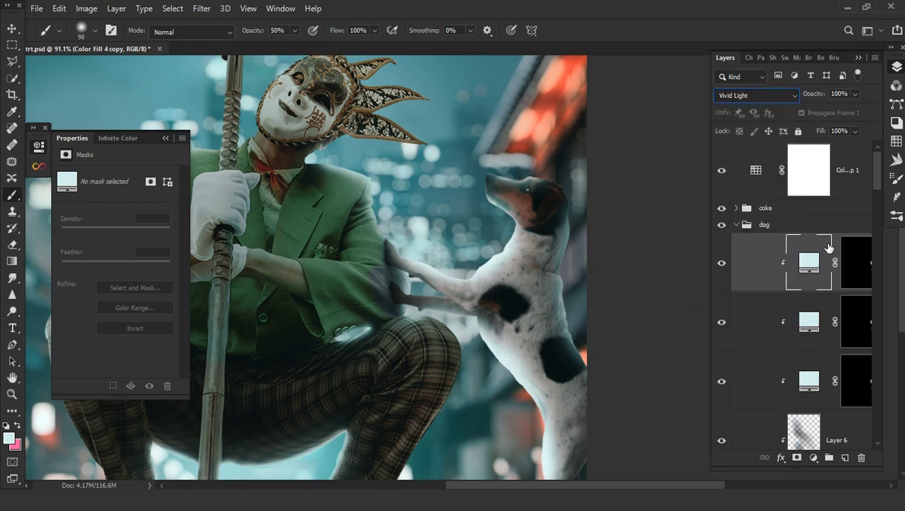
click(721, 262)
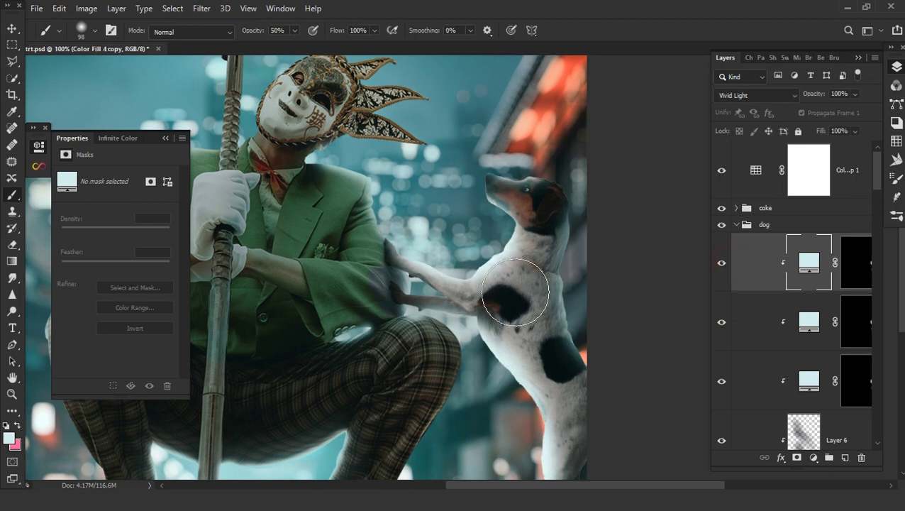
scroll(514, 292, up, 2)
Paint the teal light onto the dog's head on the Vivid Light fill's mask
click(862, 277)
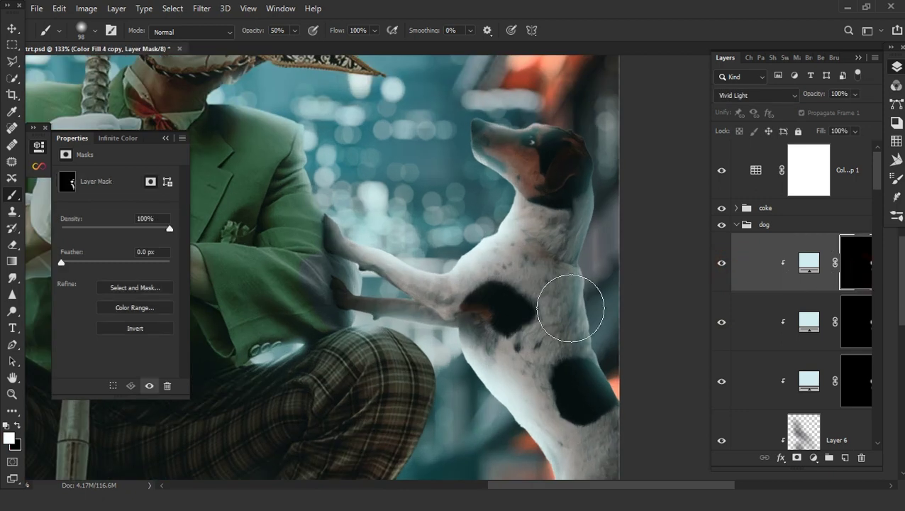
scroll(525, 288, up, 1)
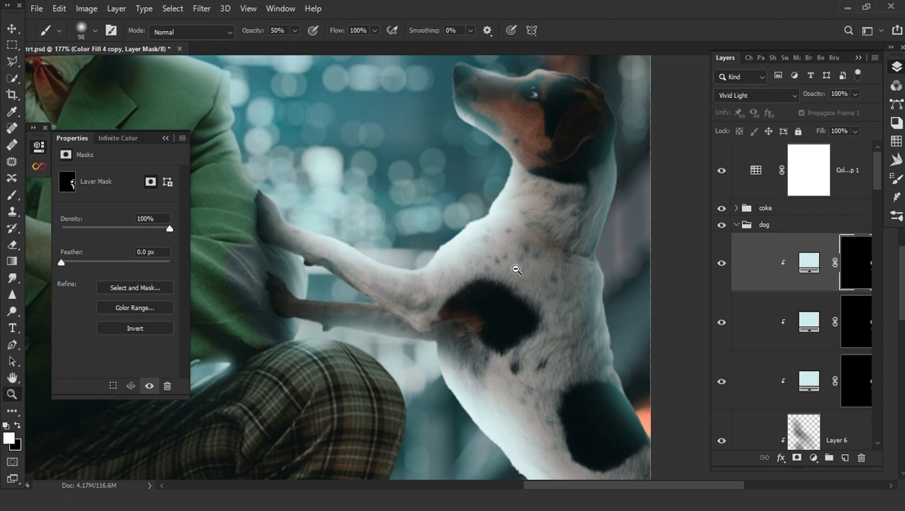
key(z)
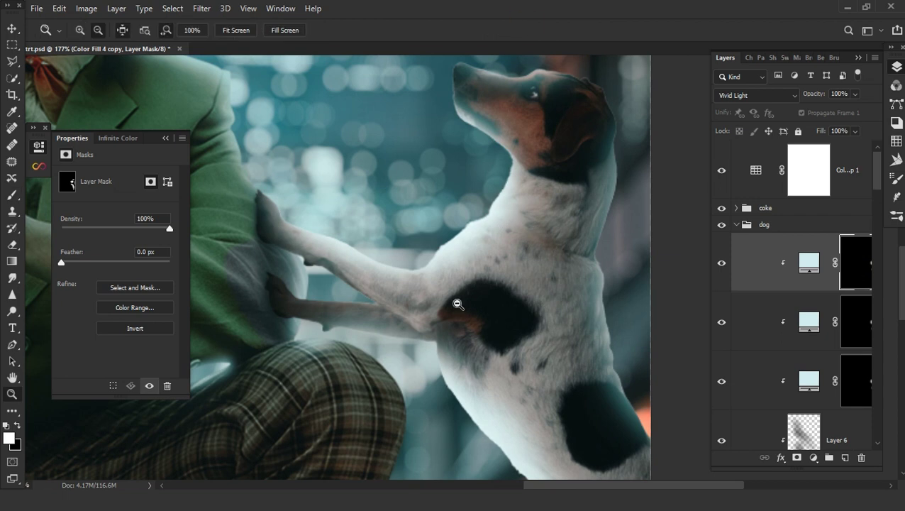
click(11, 194)
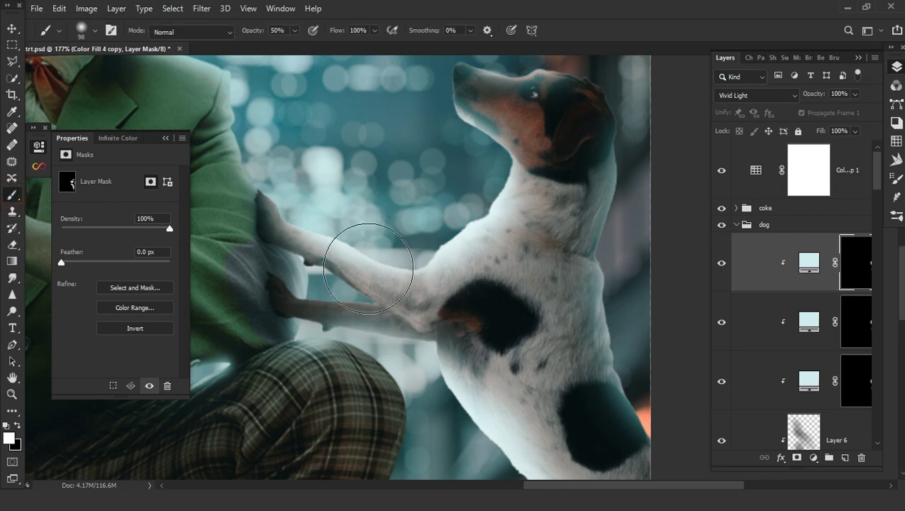
drag(551, 117, 545, 117)
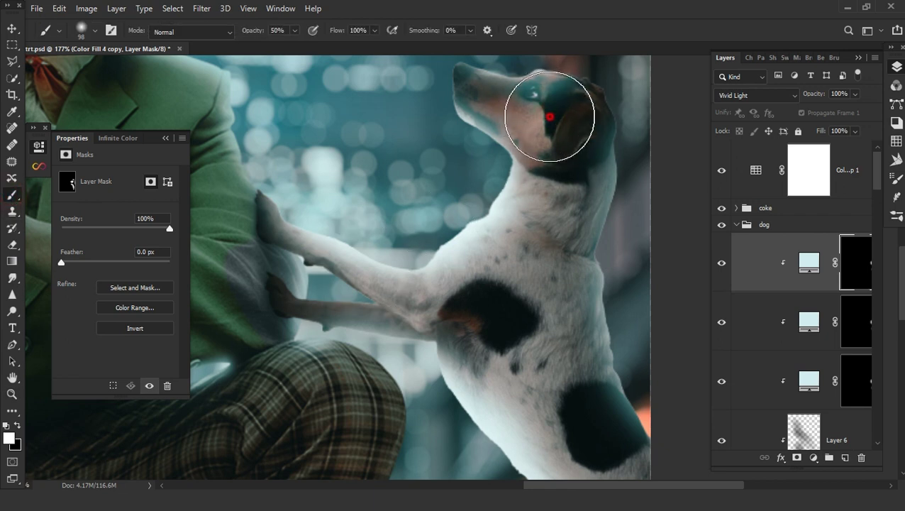
click(545, 117)
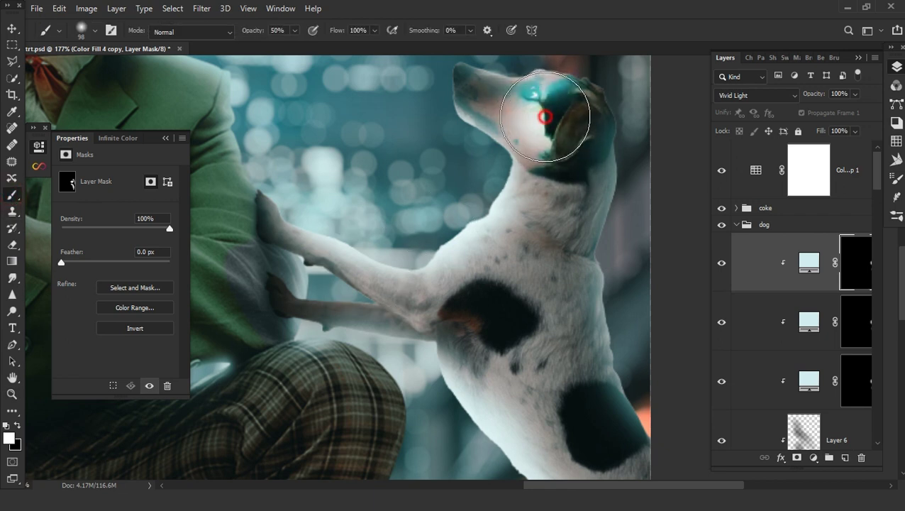
key(ctrl+z)
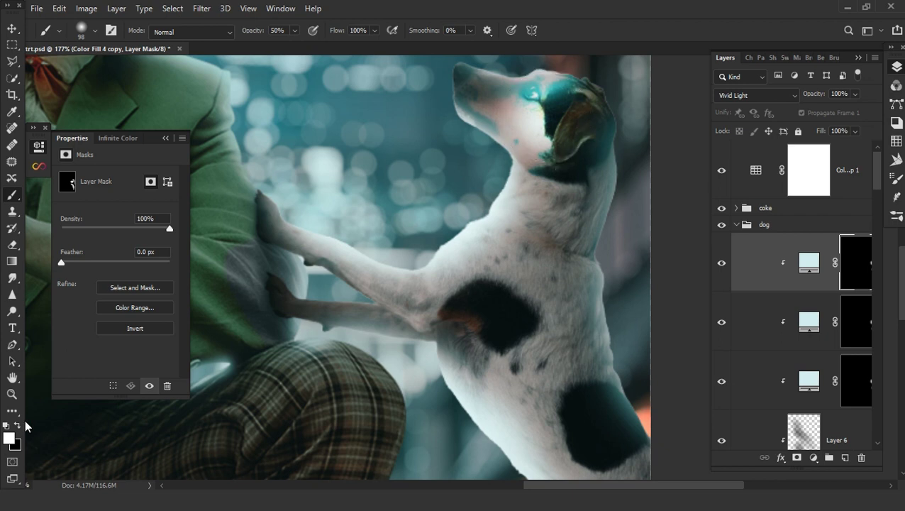
mouse_move(561, 115)
mouse_down()
mouse_move(486, 89)
mouse_move(519, 223)
mouse_up()
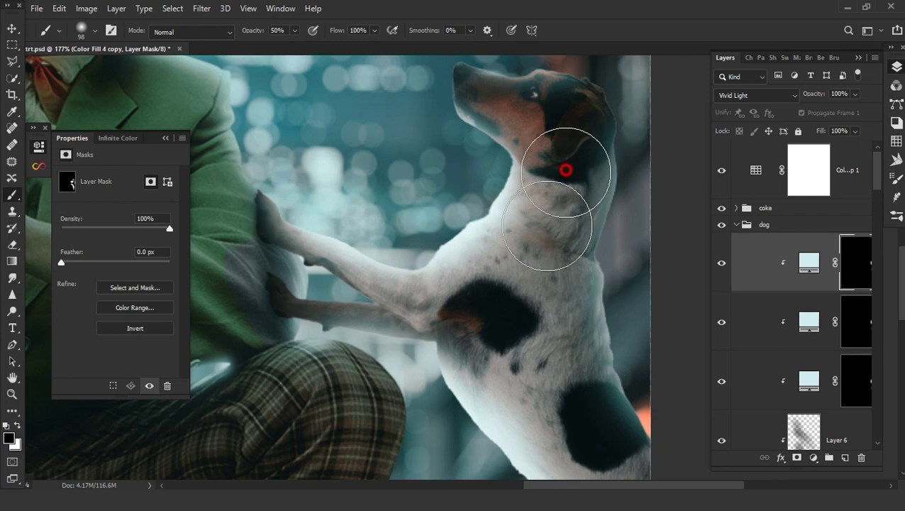
scroll(526, 341, down, 2)
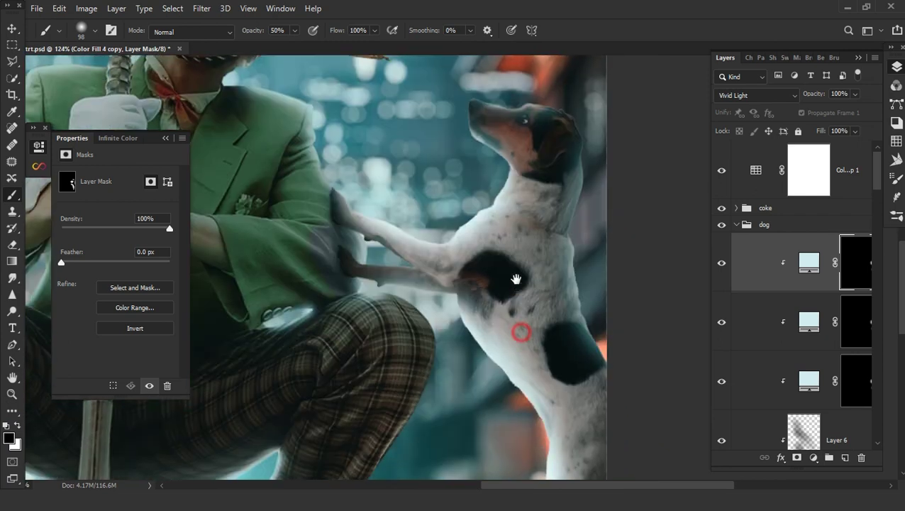
drag(538, 372, 544, 299)
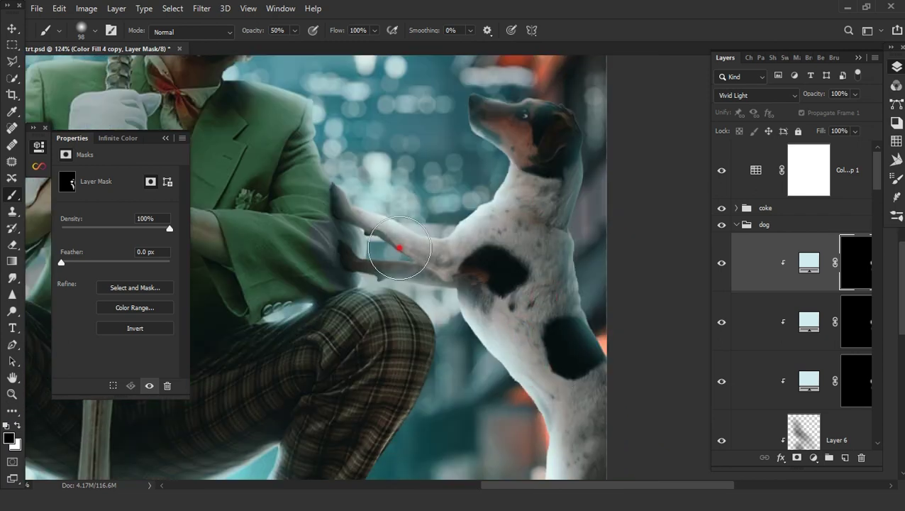
scroll(579, 300, down, 2)
scroll(579, 312, down, 2)
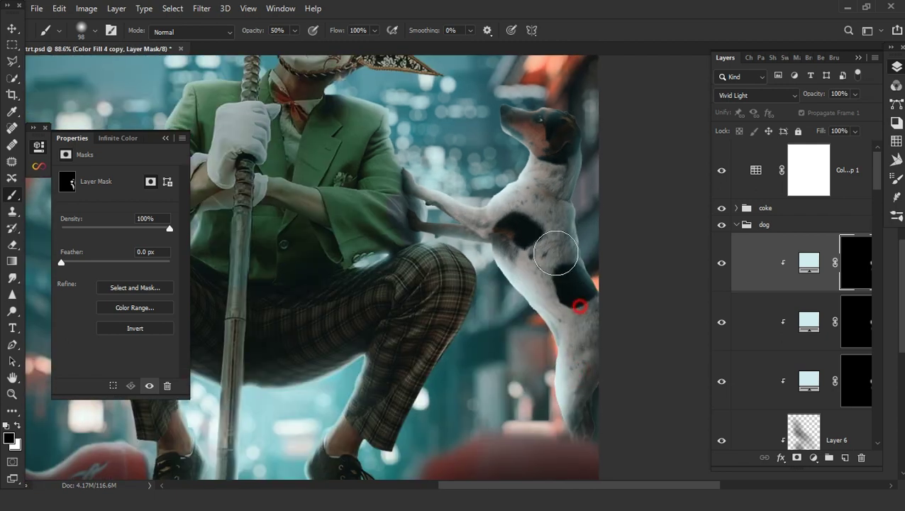
Refine the Hard Light fill mask to light the dog's chest and belly
click(719, 266)
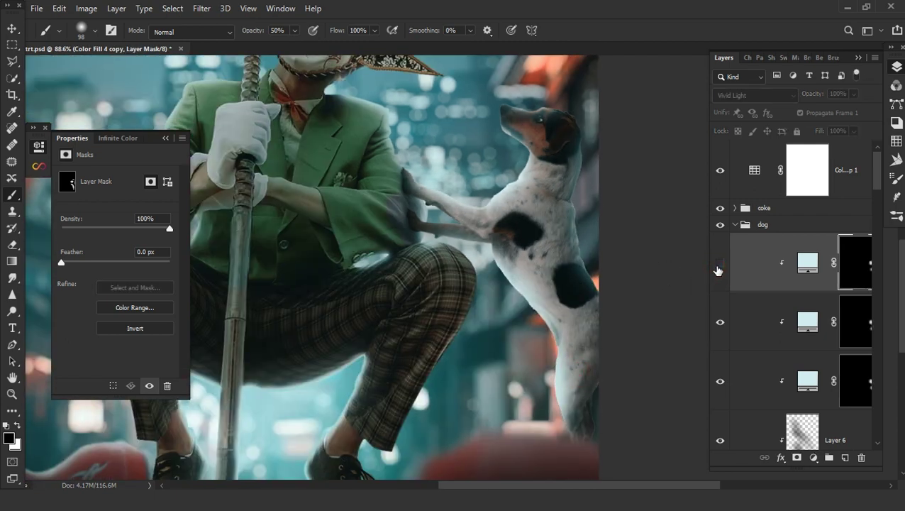
click(715, 322)
click(853, 323)
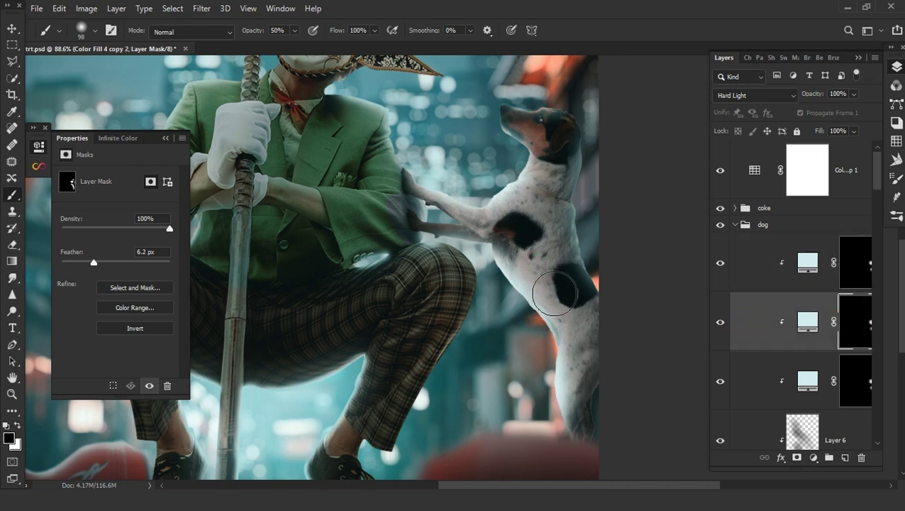
drag(523, 257, 541, 293)
click(532, 242)
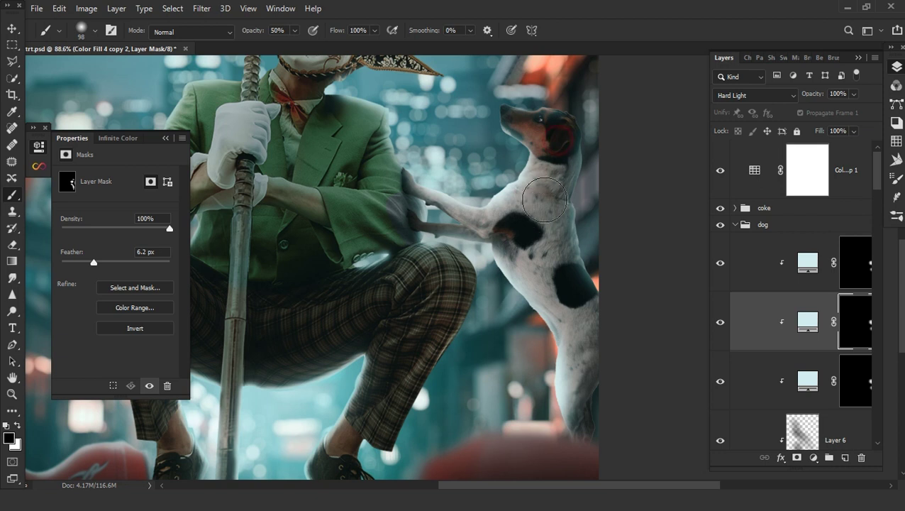
drag(537, 265, 572, 298)
drag(567, 348, 574, 373)
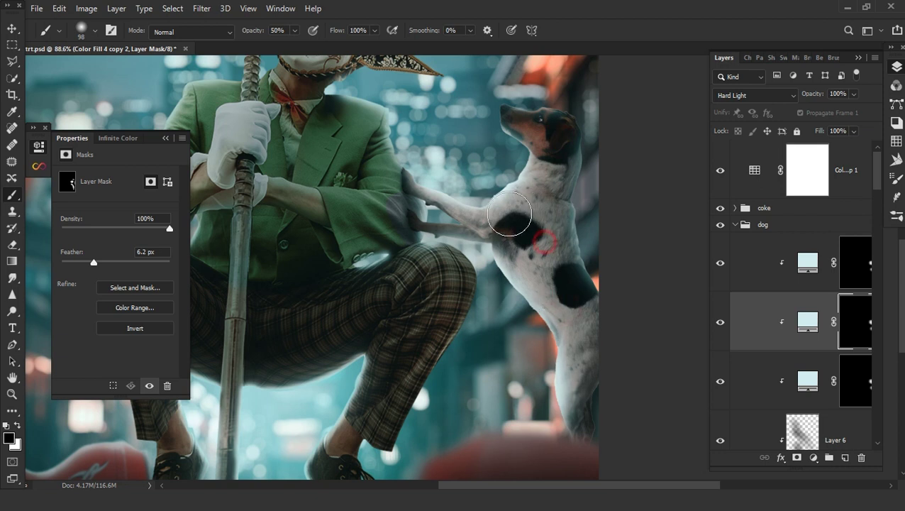
key(ctrl+minus)
key(ctrl+minus)
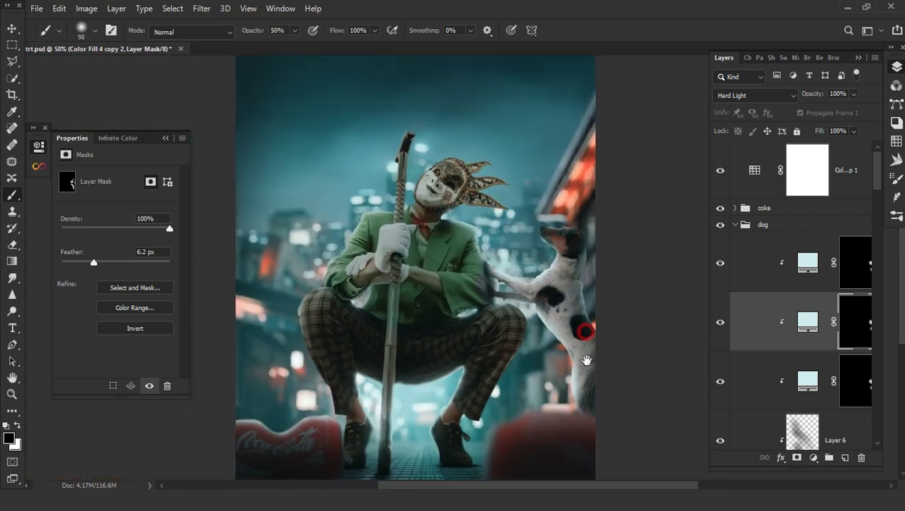
drag(503, 348, 535, 294)
scroll(503, 298, down, 1)
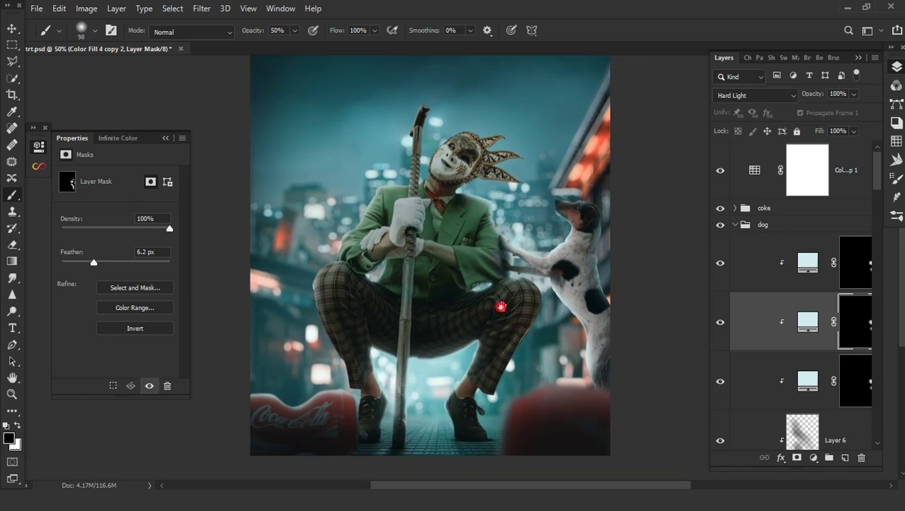
scroll(501, 306, down, 1)
click(744, 225)
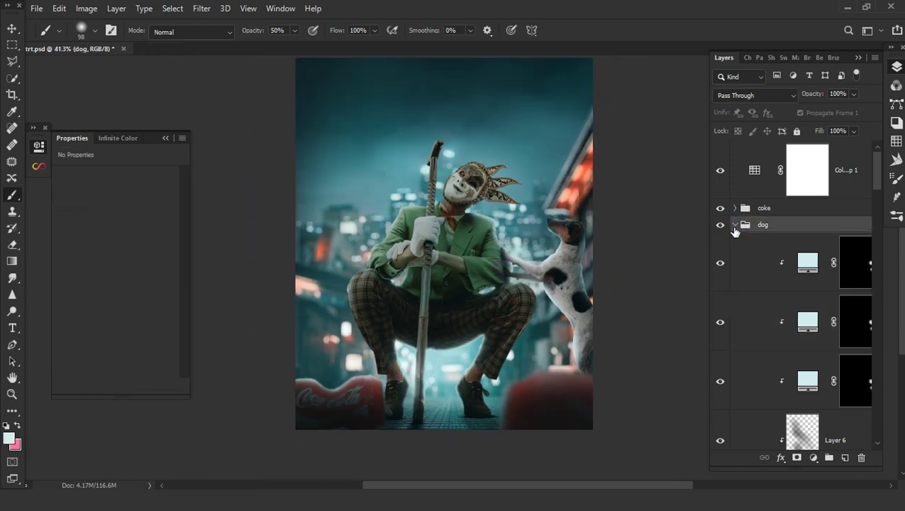
Collapse the dog and subjects groups, show the parking-garage photo, and save
click(735, 225)
mouse_move(787, 315)
mouse_down()
mouse_move(795, 295)
mouse_move(805, 370)
mouse_up()
click(734, 365)
click(449, 191)
key(ctrl+s)
click(721, 338)
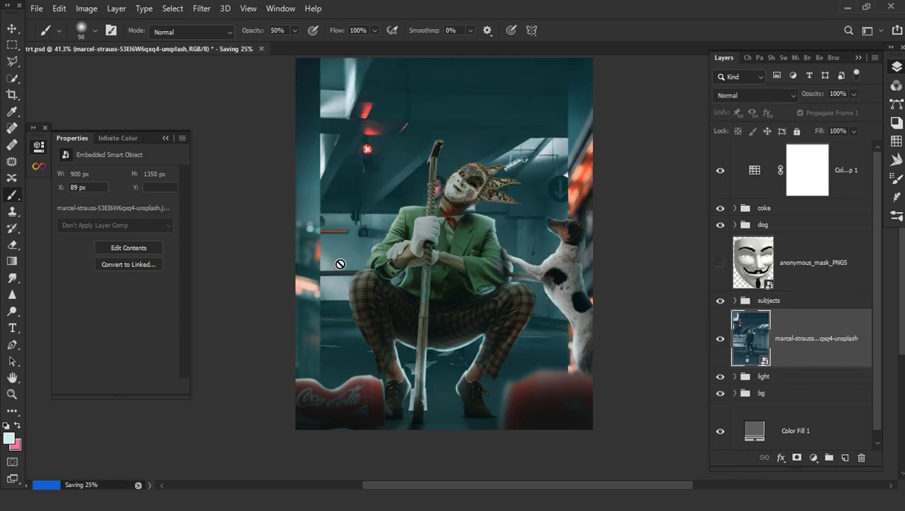
Shift the garage photo up and left to X -237 px, revealing the standing man
key(v)
drag(477, 291, 385, 180)
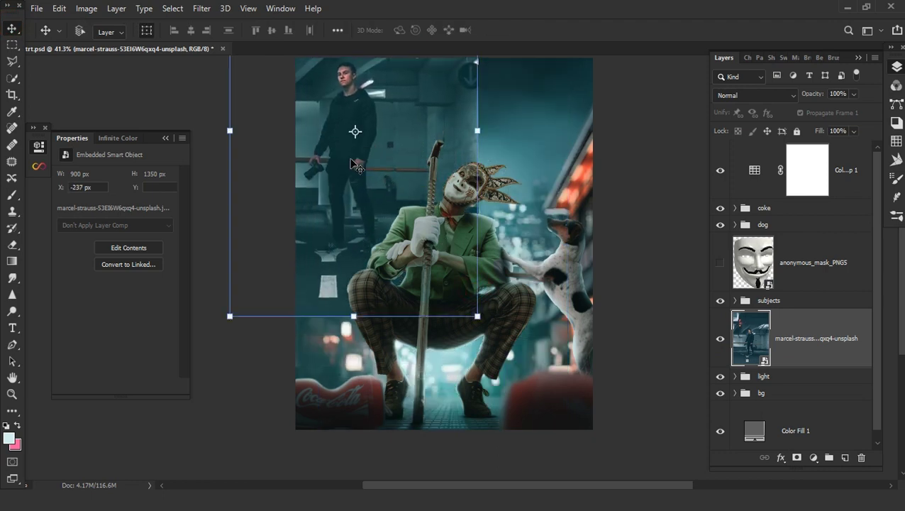
scroll(355, 130, up, 2)
key(w)
drag(310, 107, 369, 245)
key(b)
click(301, 215)
key(Escape)
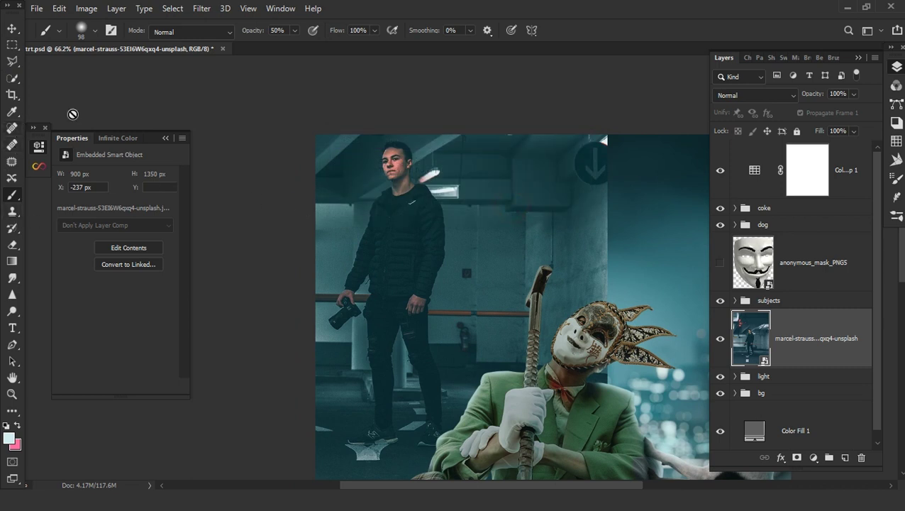
click(12, 79)
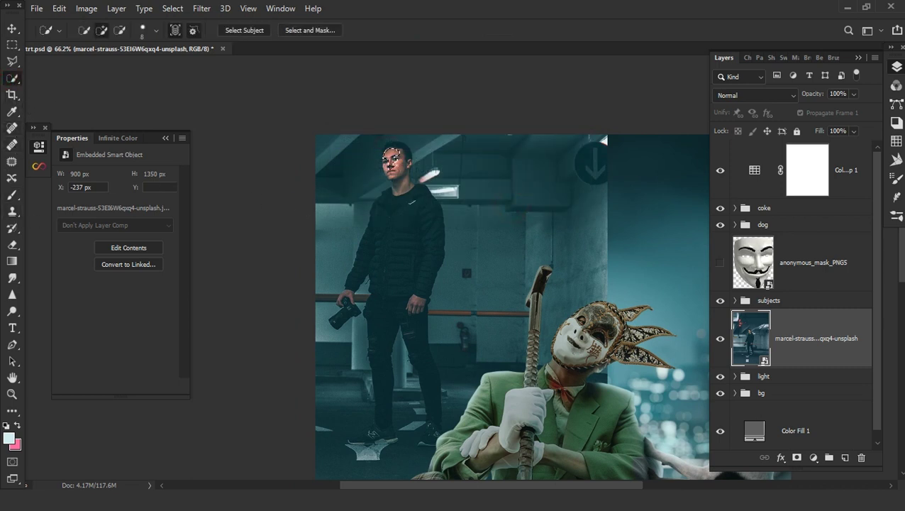
Build a Quick Selection around the standing man's body, legs and left arm
drag(393, 319, 406, 400)
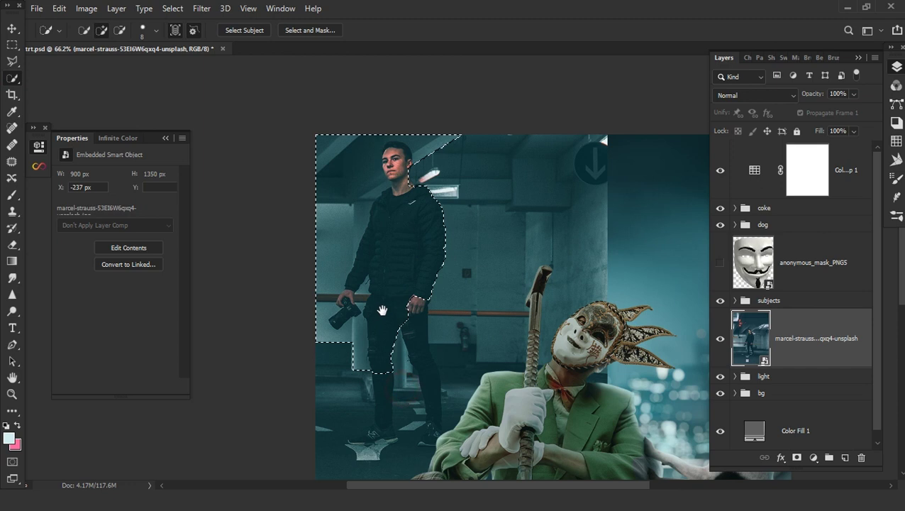
drag(382, 310, 333, 142)
drag(381, 267, 383, 468)
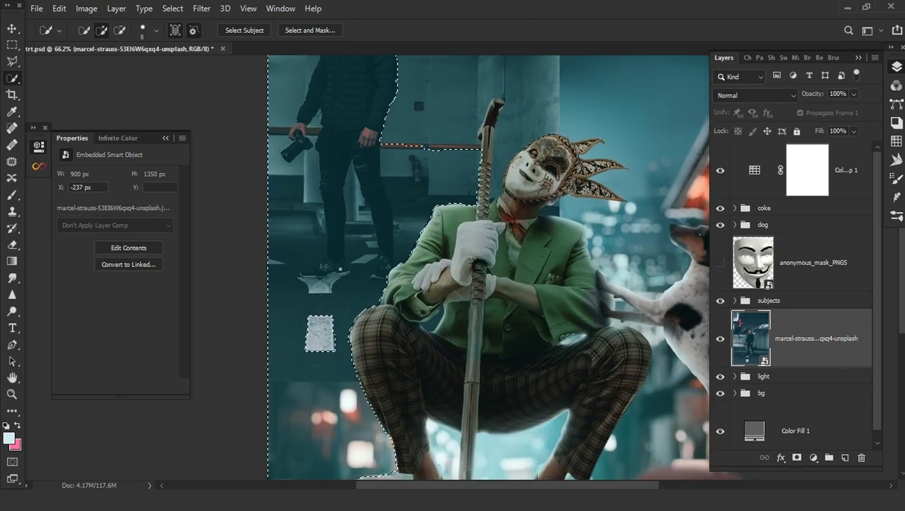
mouse_move(414, 269)
mouse_down()
mouse_move(395, 156)
mouse_move(264, 143)
mouse_up()
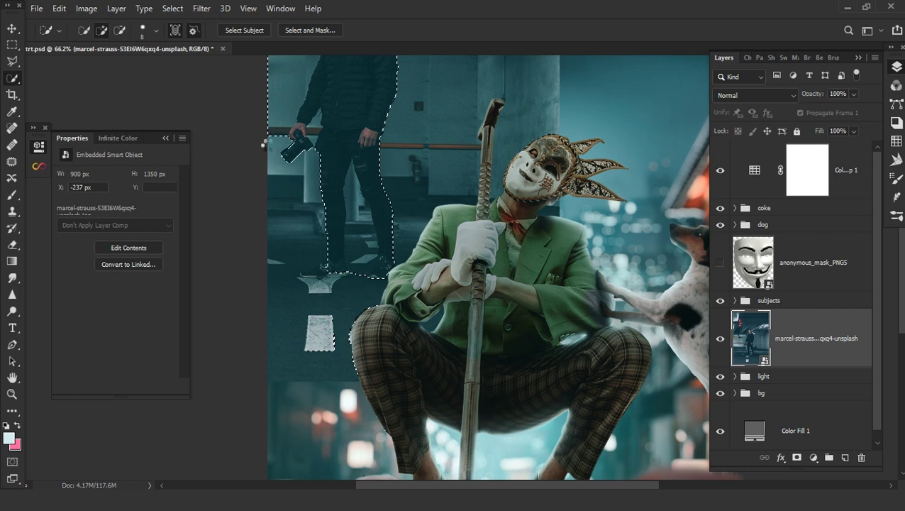
drag(352, 234, 412, 378)
scroll(404, 125, up, 5)
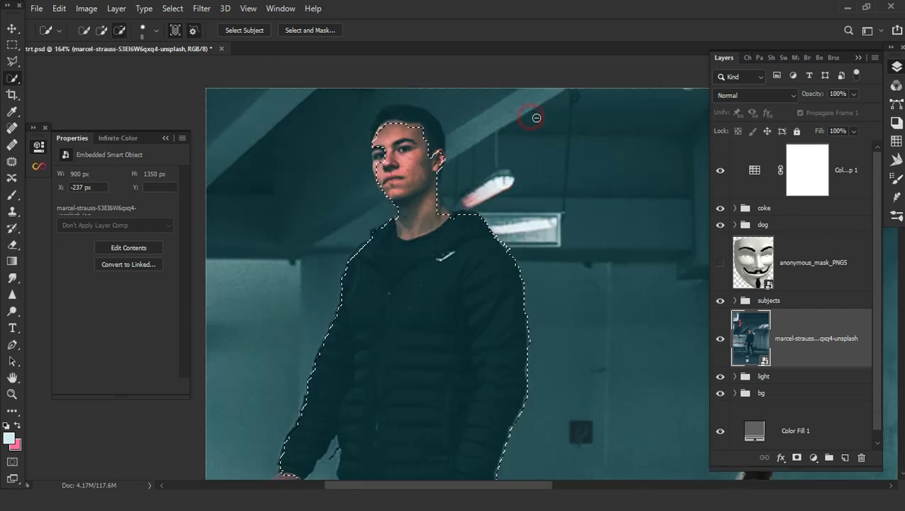
mouse_move(369, 440)
mouse_down()
mouse_move(425, 264)
mouse_move(408, 263)
mouse_move(357, 349)
mouse_up()
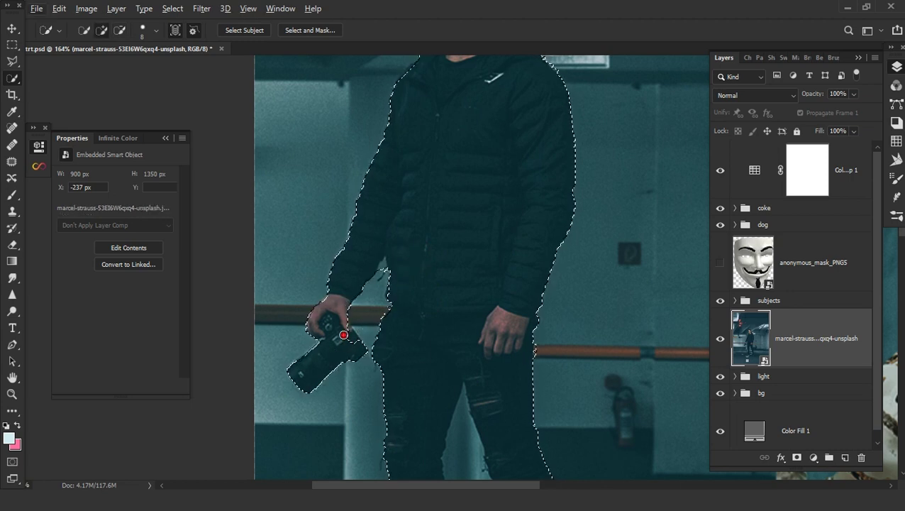
Add his left shoe, remove the leg gap and road marking, then mask the layer
scroll(426, 341, down, 5)
alt+click(490, 327)
drag(497, 294, 471, 105)
mouse_move(430, 273)
mouse_down()
mouse_move(374, 334)
mouse_move(448, 340)
mouse_up()
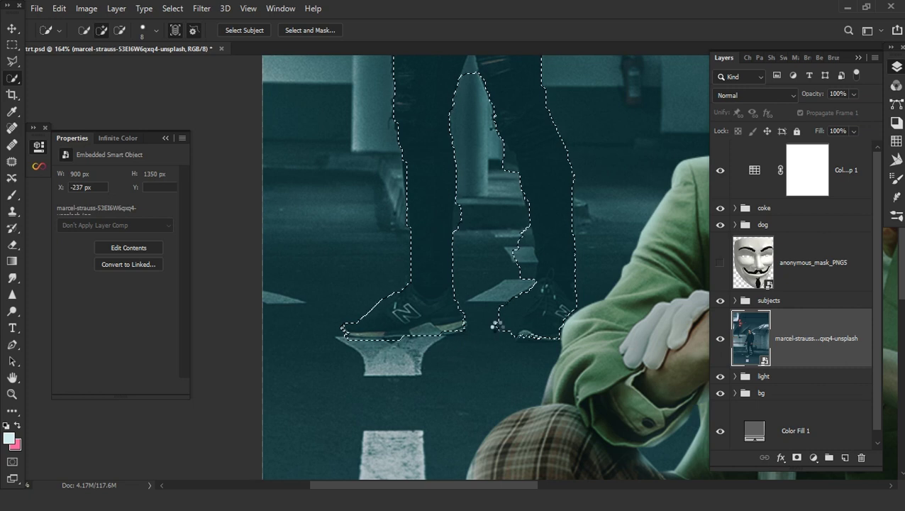
mouse_move(430, 348)
mouse_down()
mouse_move(515, 311)
mouse_move(521, 336)
mouse_move(506, 153)
mouse_move(465, 119)
mouse_up()
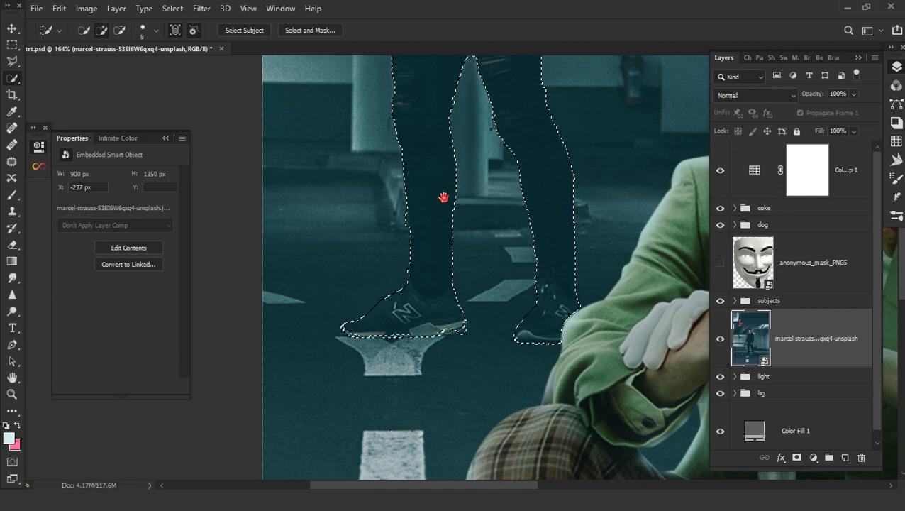
scroll(447, 213, down, 2)
scroll(462, 312, down, 2)
click(796, 458)
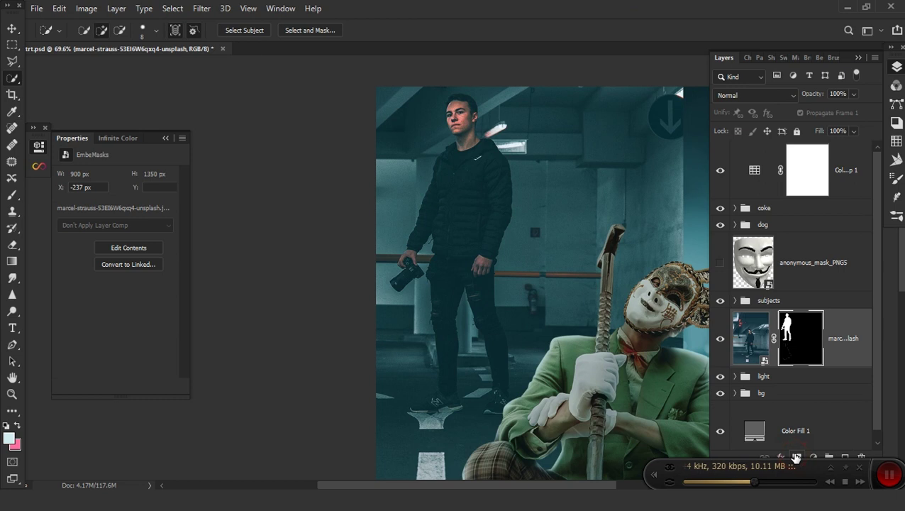
Scale the cut-out man down to about 54.74% with Free Transform
scroll(509, 329, down, 3)
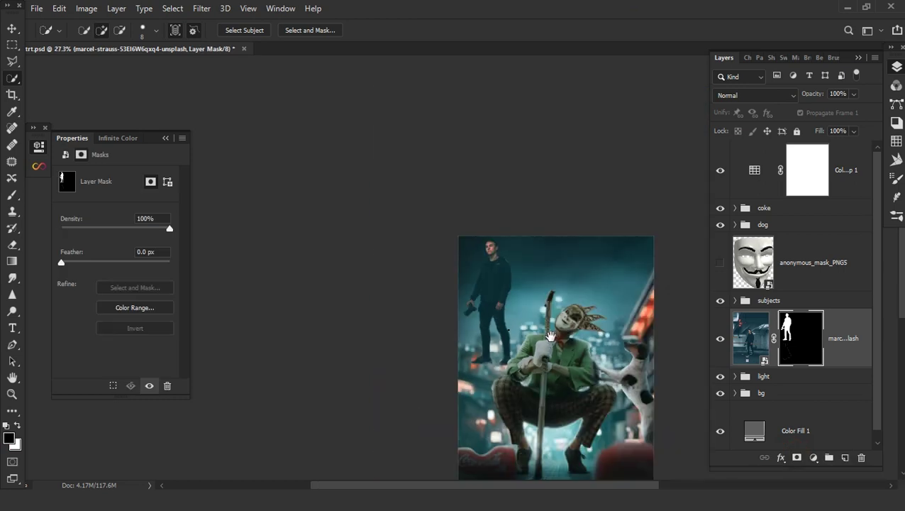
scroll(508, 330, down, 1)
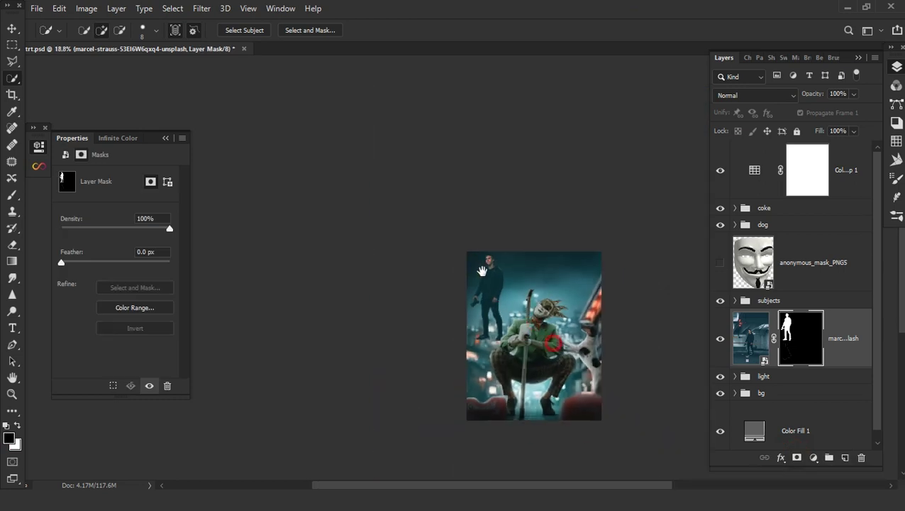
click(13, 30)
scroll(455, 335, down, 3)
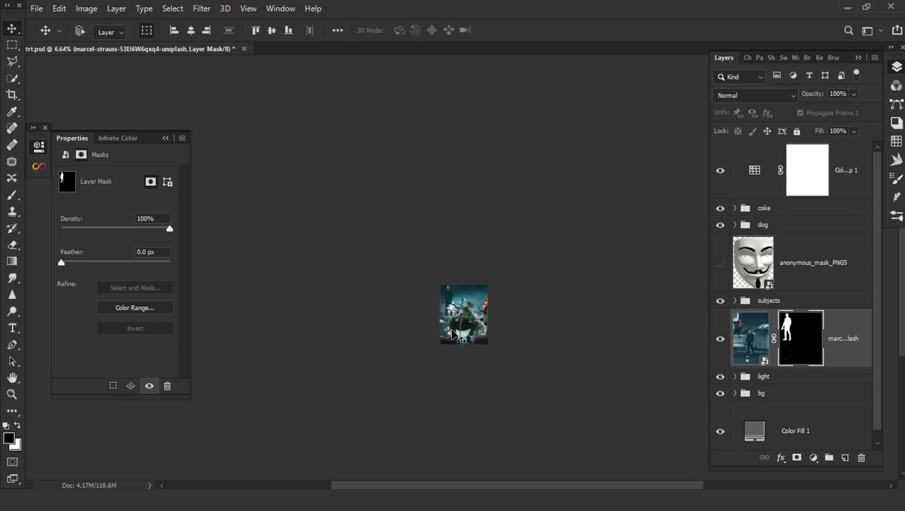
drag(454, 343, 455, 343)
scroll(455, 343, up, 5)
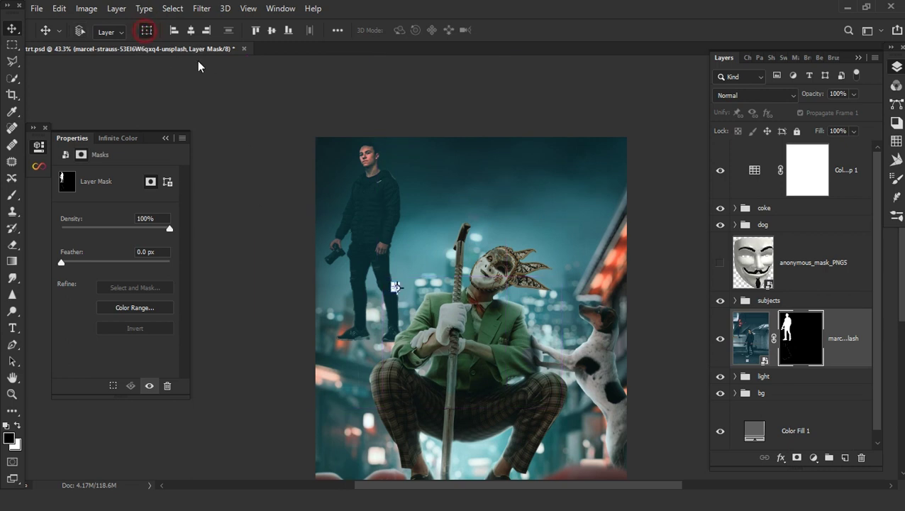
click(395, 286)
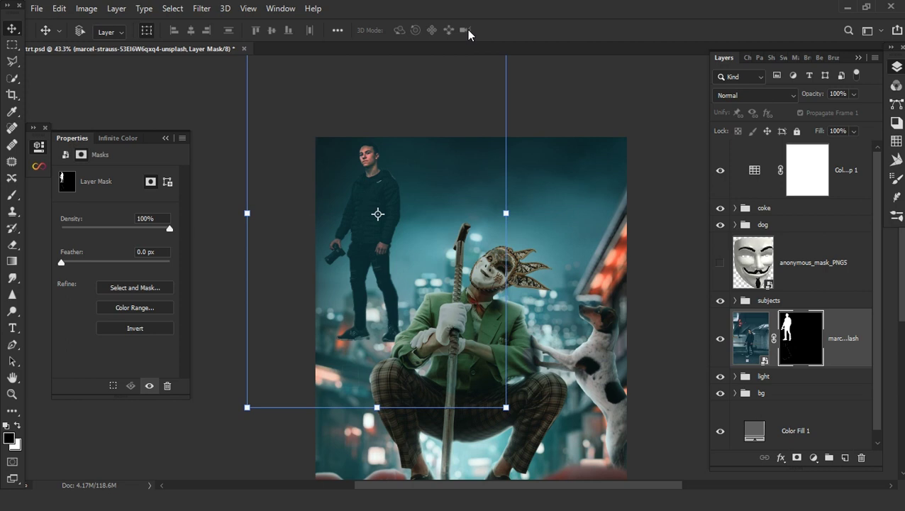
scroll(500, 376, down, 1)
mouse_move(506, 405)
mouse_down()
mouse_move(389, 268)
mouse_move(336, 150)
mouse_up()
scroll(336, 149, down, 3)
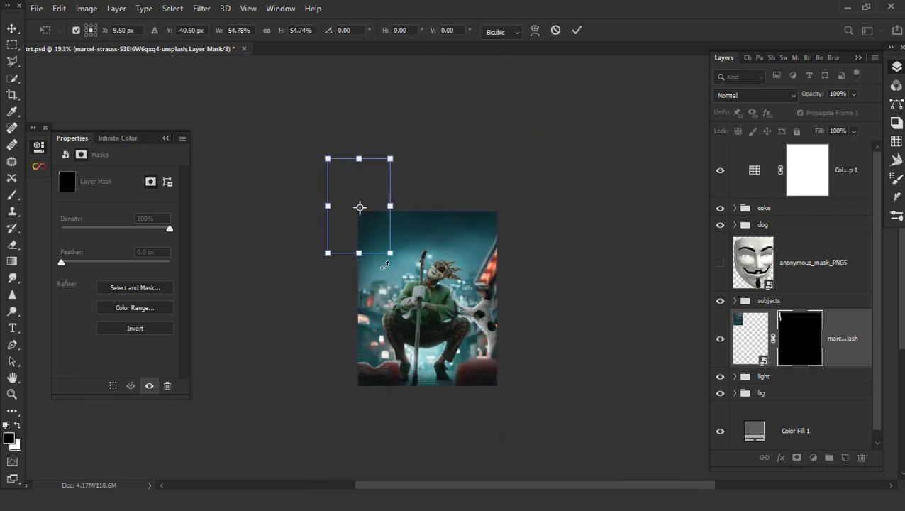
drag(360, 205, 394, 361)
Flip the man horizontally and place him at lower left beside the Coke can
scroll(387, 369, up, 3)
scroll(384, 374, up, 2)
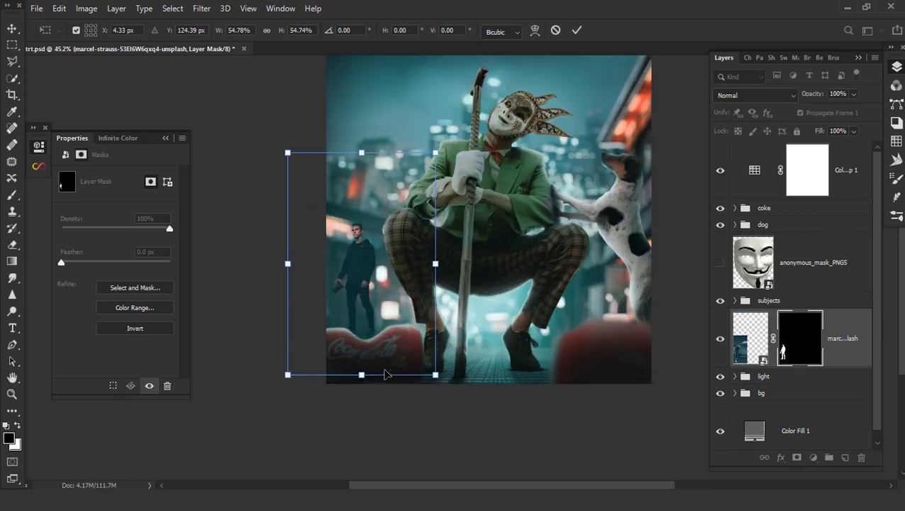
right_click(389, 324)
click(315, 299)
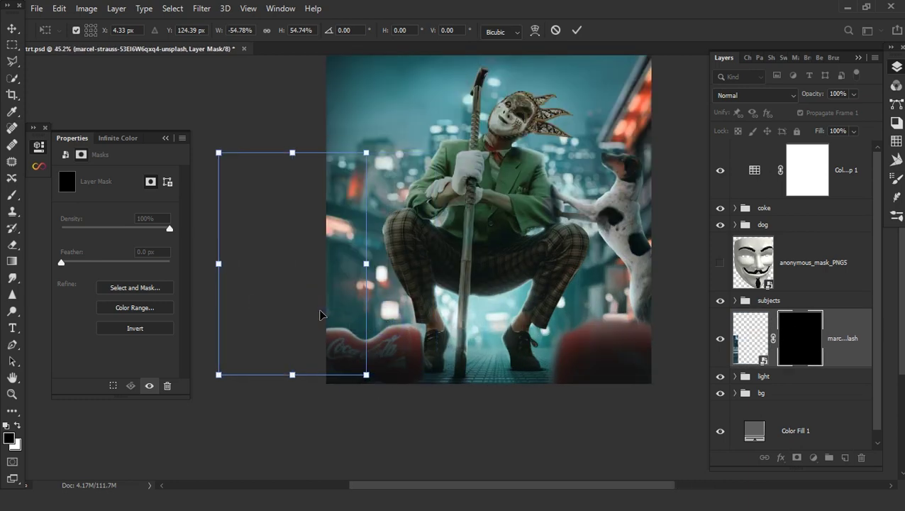
drag(355, 314, 402, 318)
drag(402, 318, 360, 332)
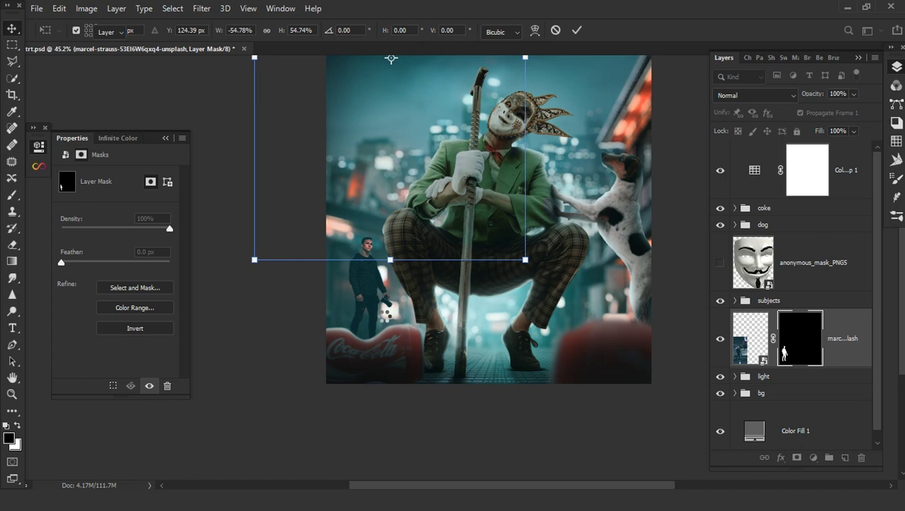
key(Return)
Show and select the anonymous mask layer
scroll(383, 323, up, 3)
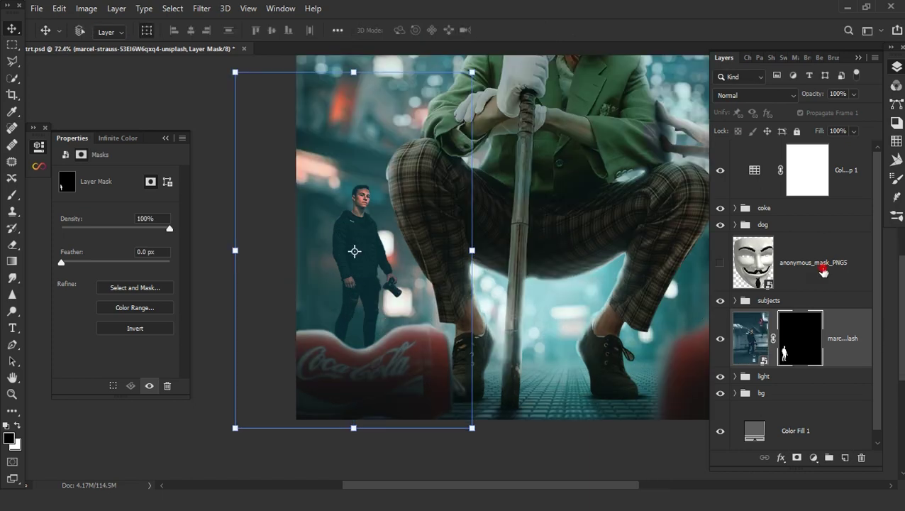
click(720, 262)
click(816, 273)
Move the anonymous mask layer below subjects and shrink it to 0.85%
drag(809, 293, 824, 316)
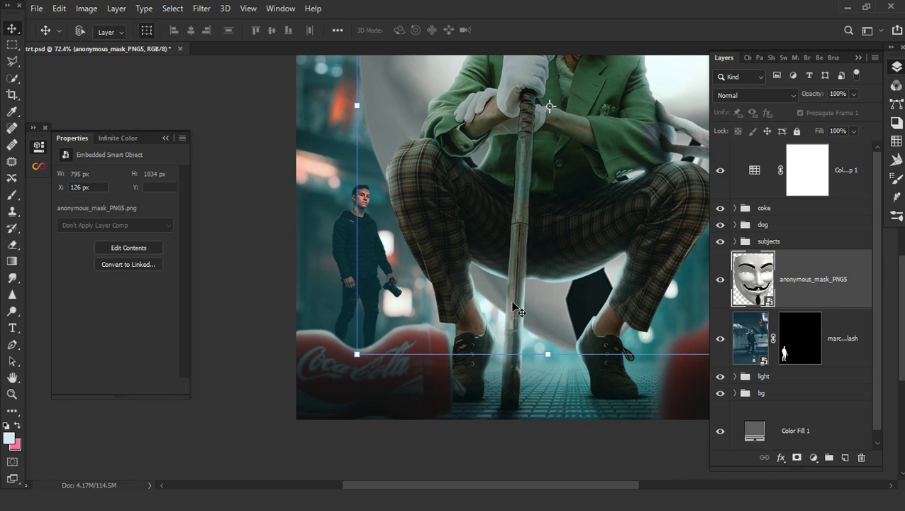
scroll(589, 327, down, 5)
mouse_move(609, 324)
mouse_down()
mouse_move(551, 305)
mouse_move(551, 325)
mouse_up()
mouse_move(642, 325)
mouse_down()
mouse_move(550, 250)
mouse_move(461, 151)
mouse_move(472, 312)
mouse_move(448, 264)
mouse_up()
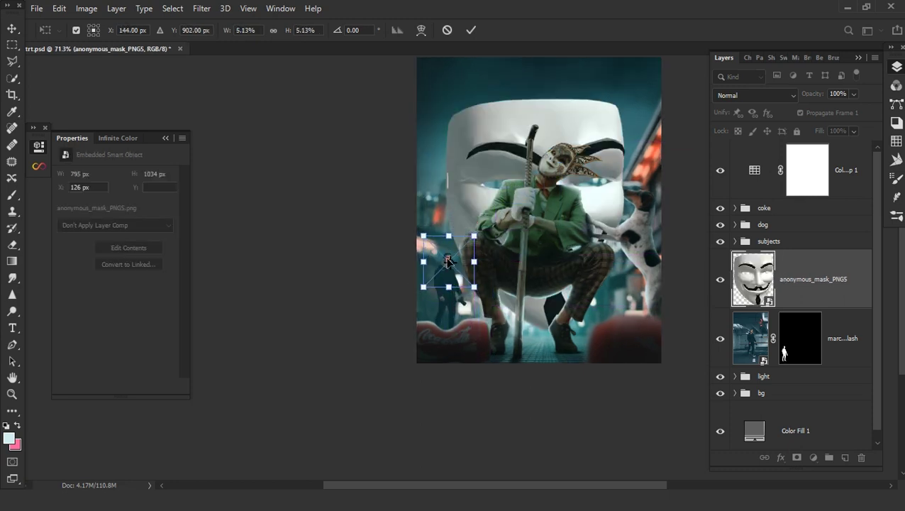
alt+scroll(448, 264, up, 3)
drag(554, 394, 380, 228)
alt+scroll(383, 227, up, 2)
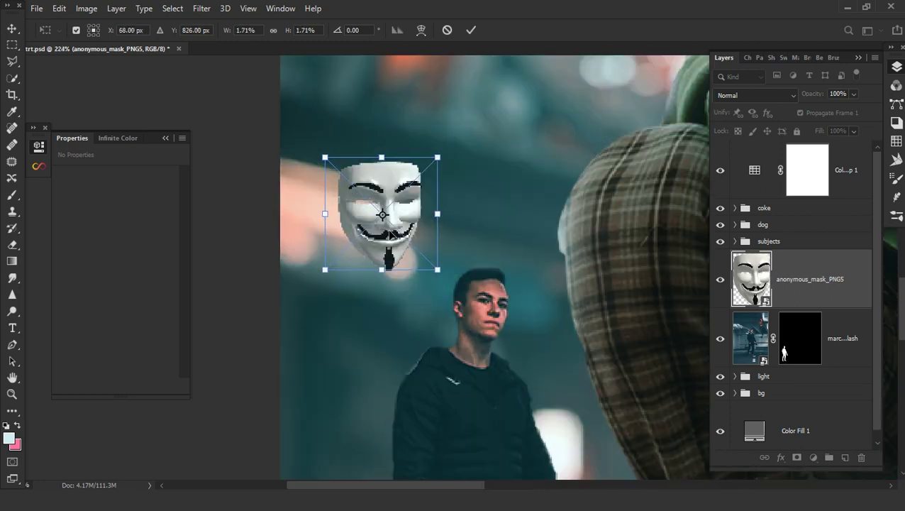
drag(389, 234, 500, 346)
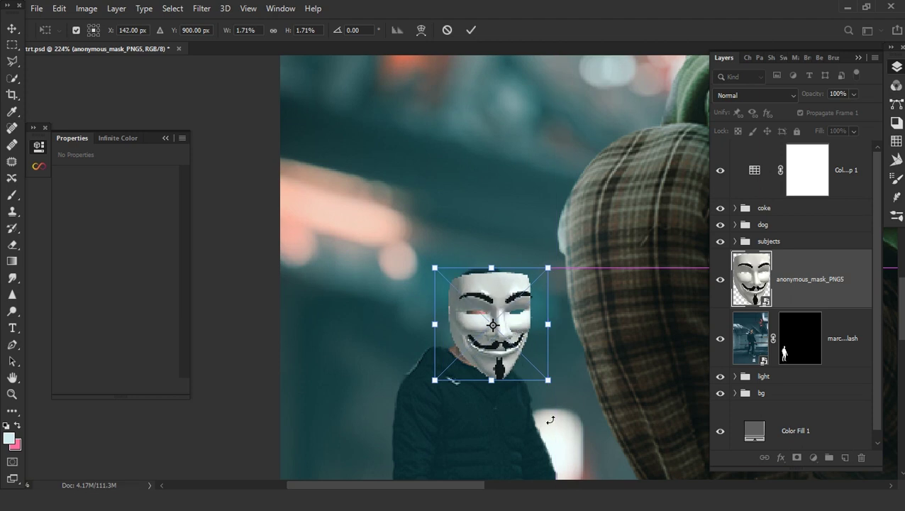
mouse_move(548, 380)
mouse_down()
mouse_move(471, 309)
mouse_move(496, 327)
mouse_up()
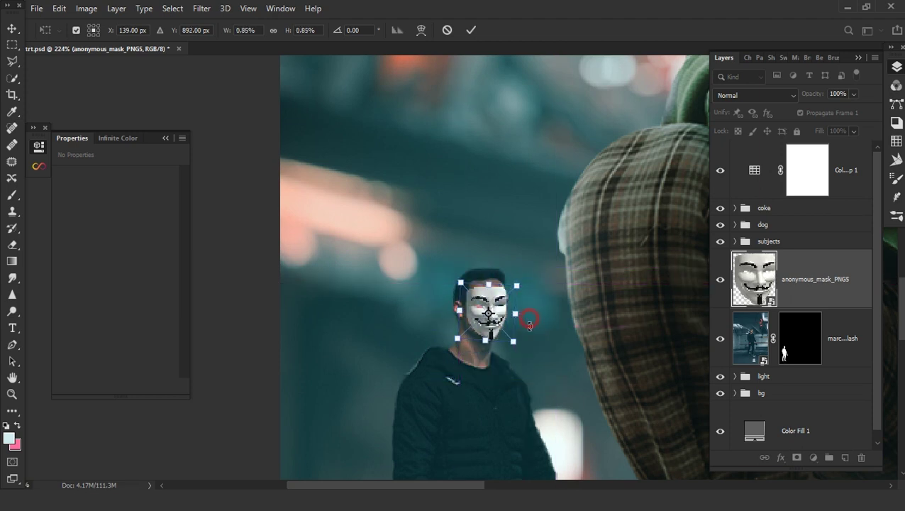
key(Return)
Position the tiny mask over the standing man's face and begin transforming its copy
mouse_move(488, 312)
mouse_down()
mouse_move(465, 328)
mouse_move(469, 354)
mouse_up()
scroll(464, 328, up, 2)
scroll(465, 327, up, 2)
scroll(469, 354, up, 3)
click(566, 159)
right_click(529, 229)
Warp the mask copy's corners and sides to match the face shape
click(426, 312)
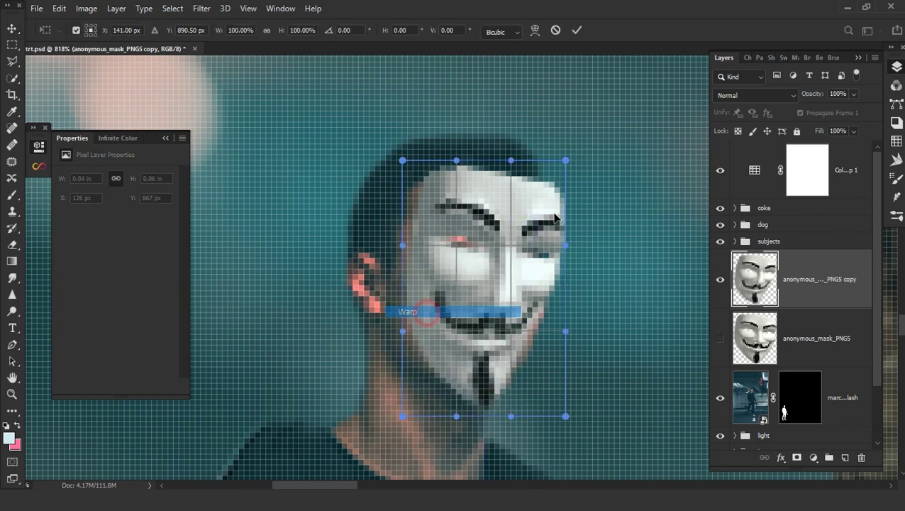
drag(566, 161, 552, 167)
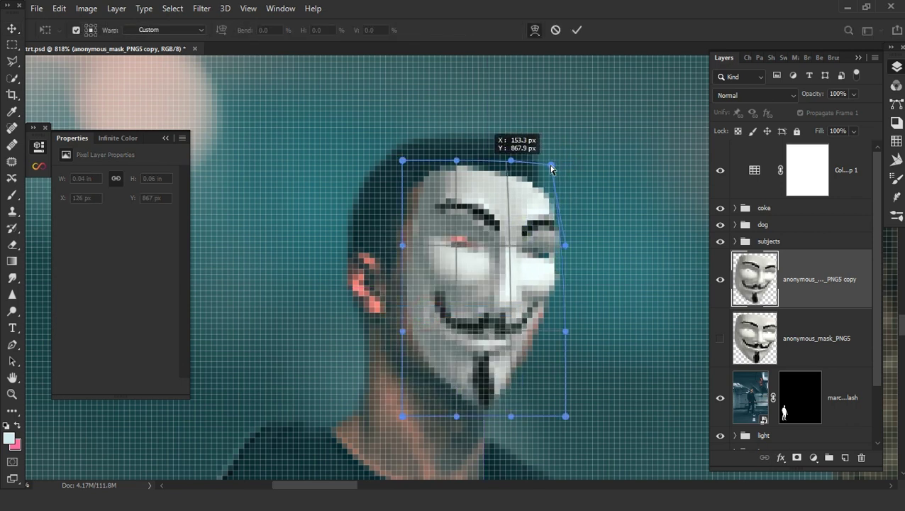
drag(565, 246, 557, 250)
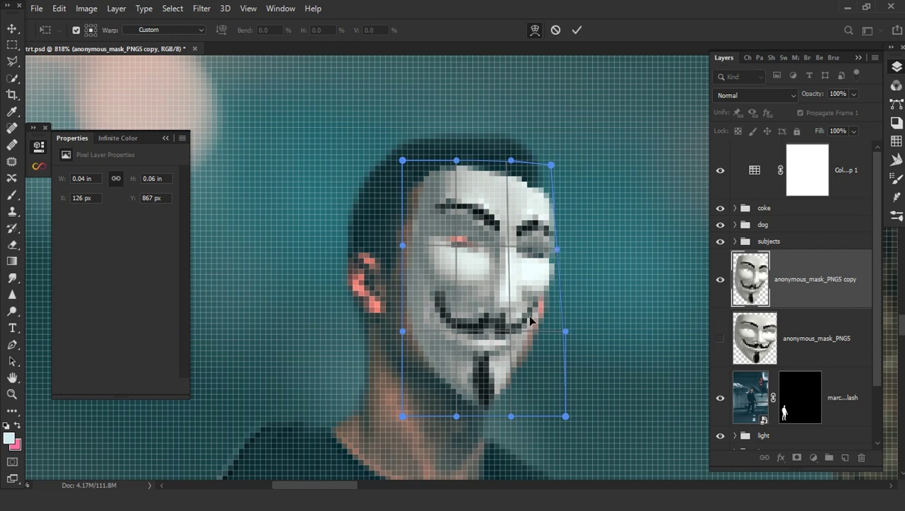
drag(565, 331, 577, 341)
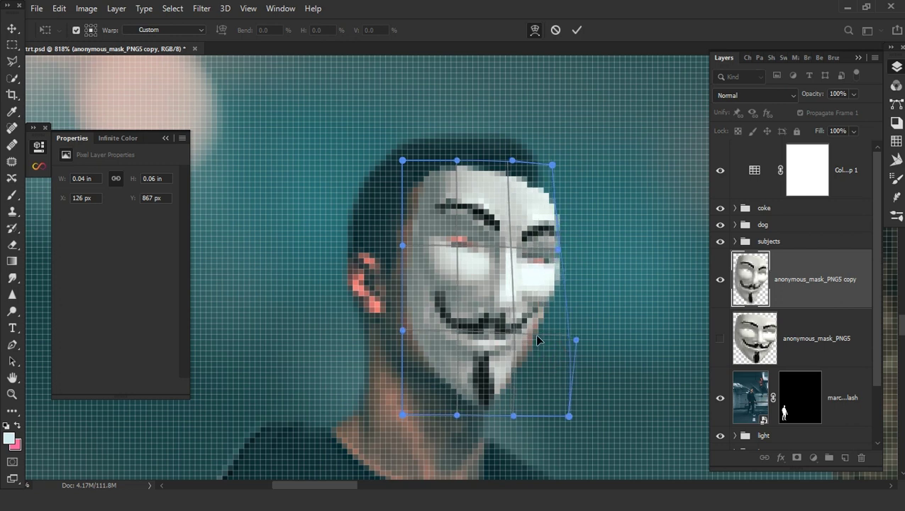
drag(569, 415, 575, 422)
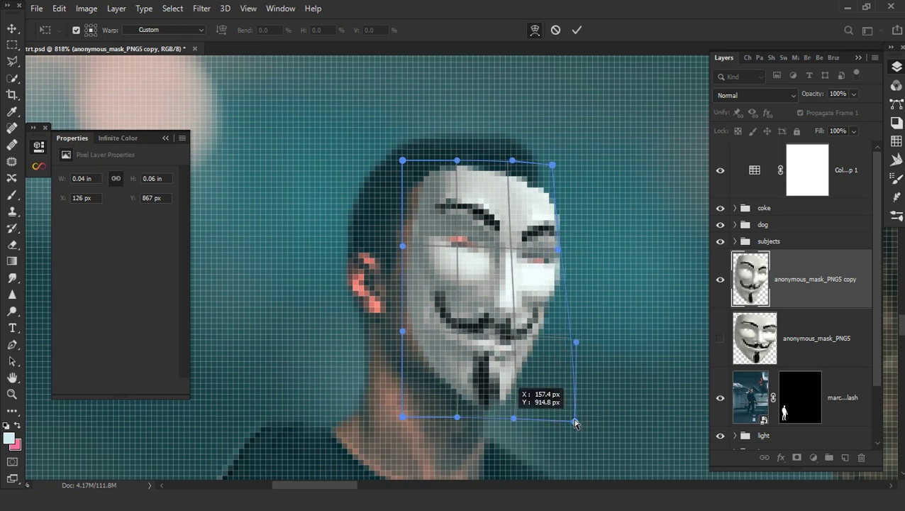
drag(404, 305, 394, 302)
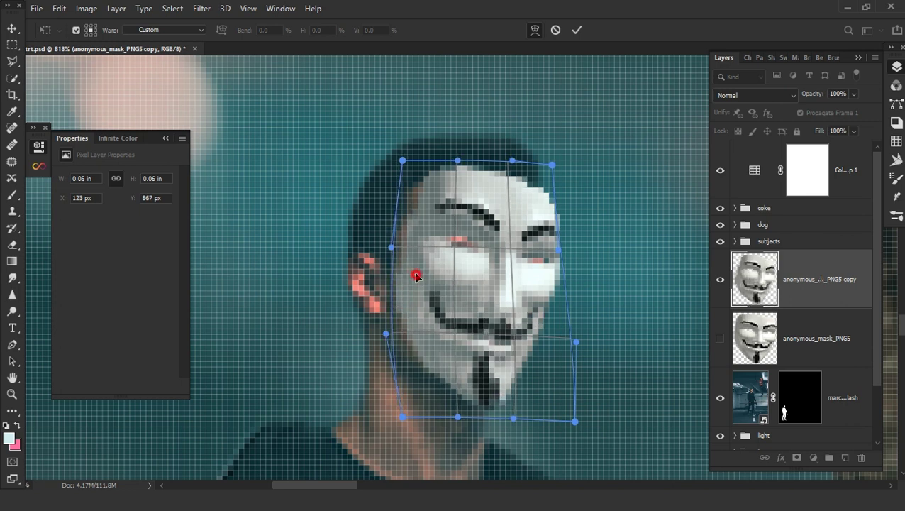
drag(414, 275, 413, 278)
click(577, 30)
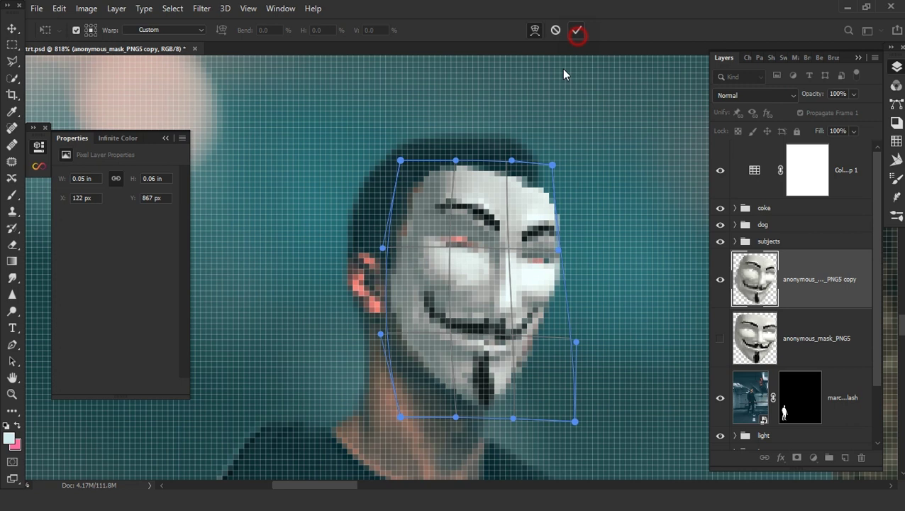
Fit the warped mask onto the background photographer's face
scroll(512, 285, down, 6)
scroll(513, 286, down, 4)
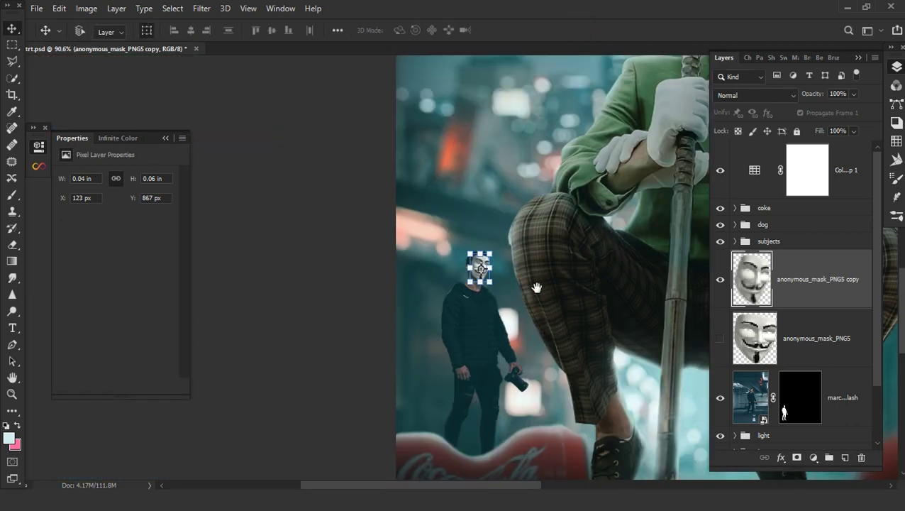
drag(430, 257, 426, 254)
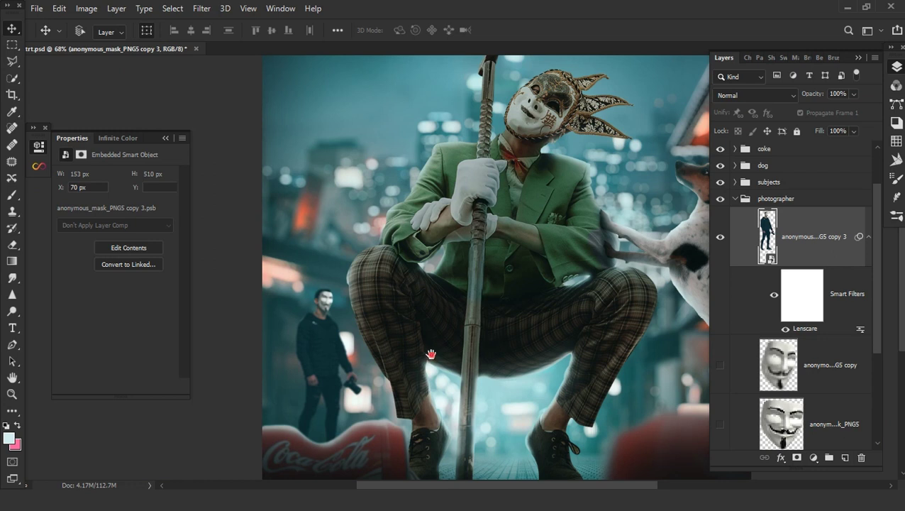
drag(431, 354, 425, 353)
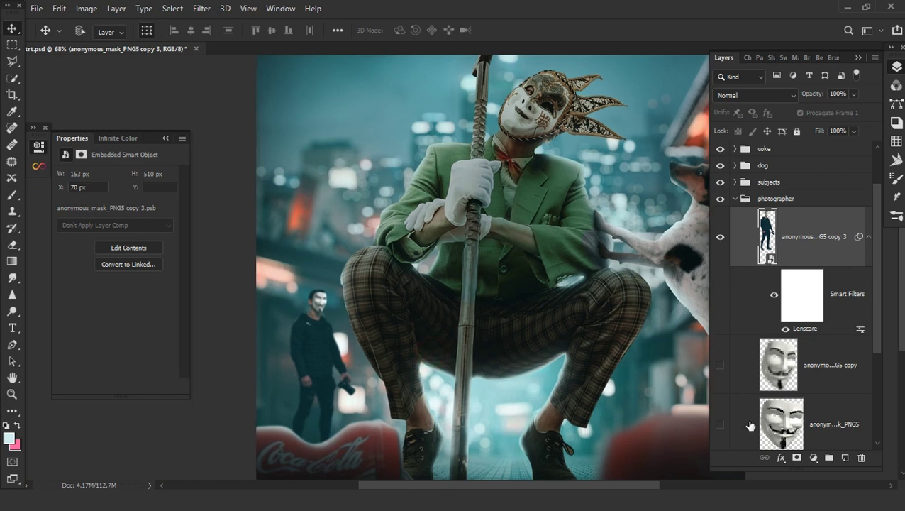
Add a light-cyan Solid Color fill clipped to the photographer
click(813, 459)
click(755, 240)
click(844, 254)
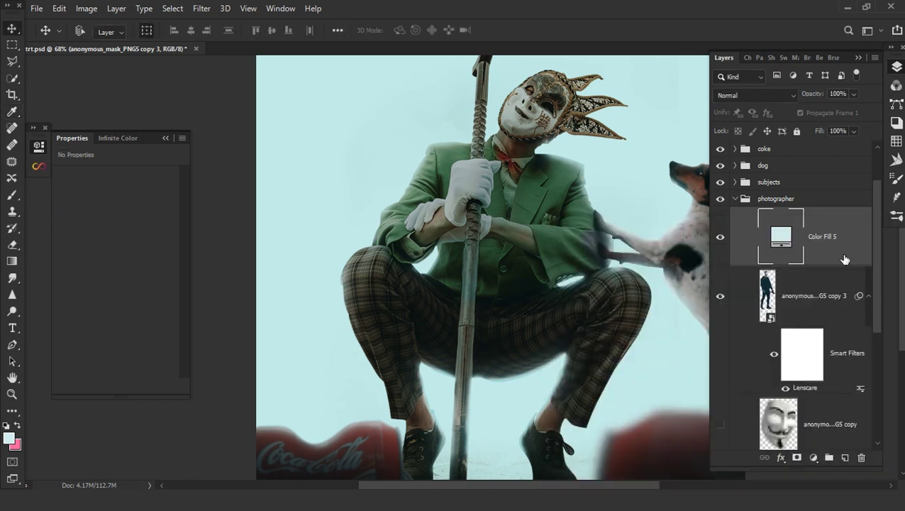
alt+click(845, 263)
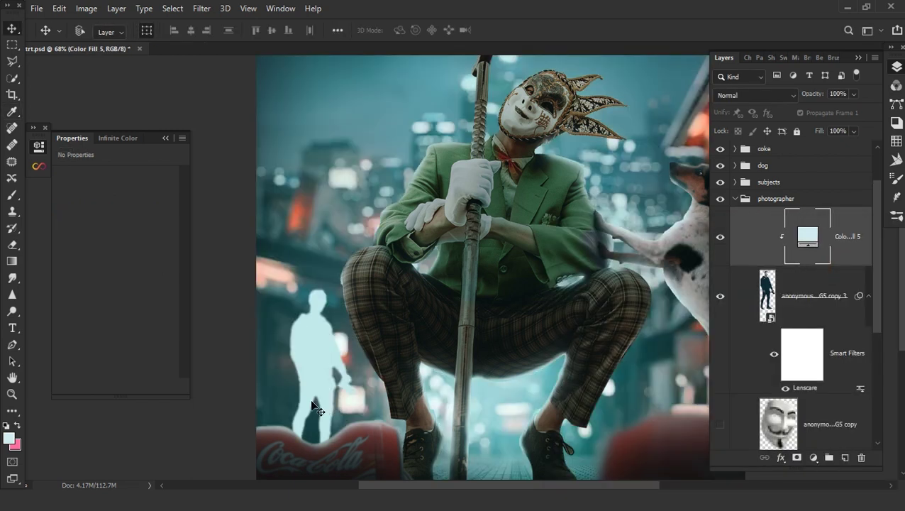
scroll(312, 404, up, 3)
scroll(329, 387, up, 3)
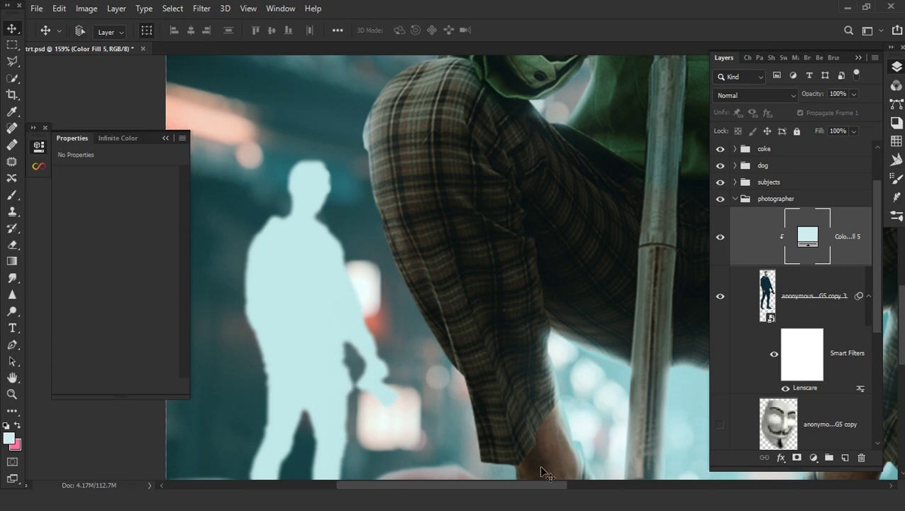
Give the fill an inverted mask and paint white light along the photographer's edge
alt+click(797, 458)
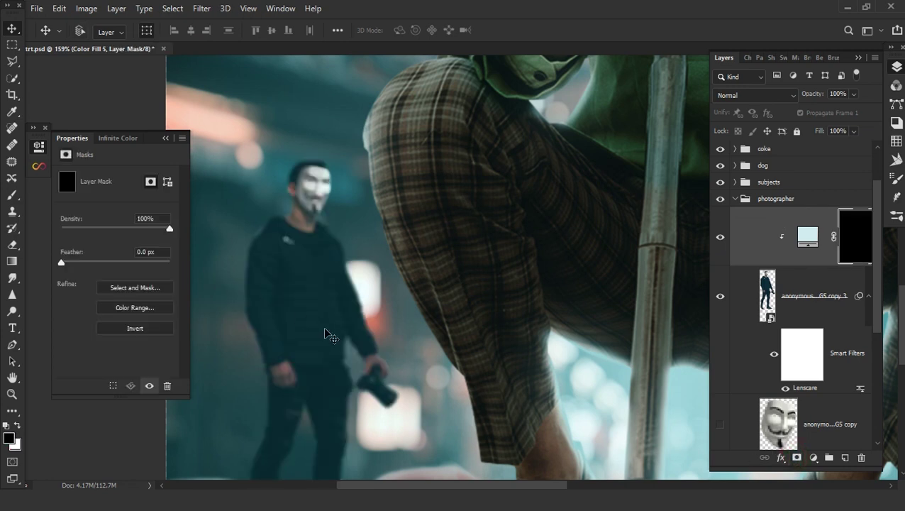
key(b)
scroll(358, 314, up, 5)
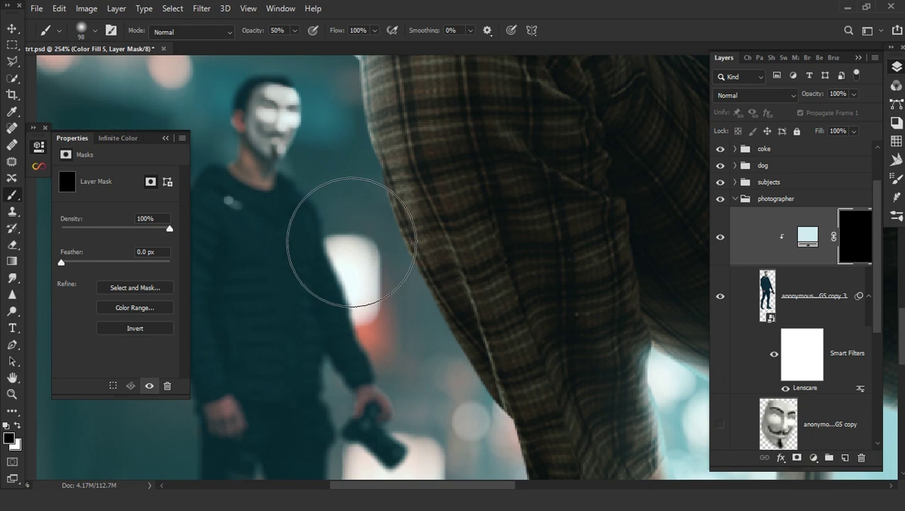
key(x)
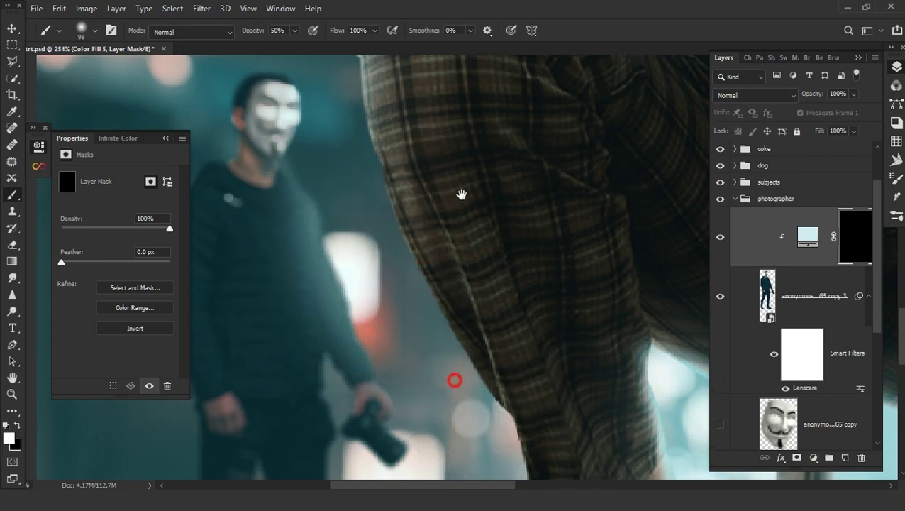
scroll(458, 319, down, 5)
drag(462, 317, 498, 249)
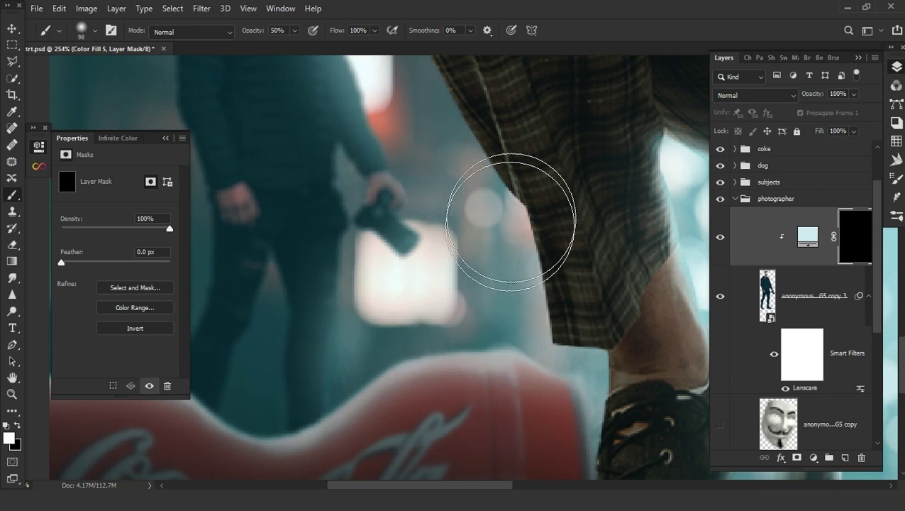
scroll(439, 318, down, 3)
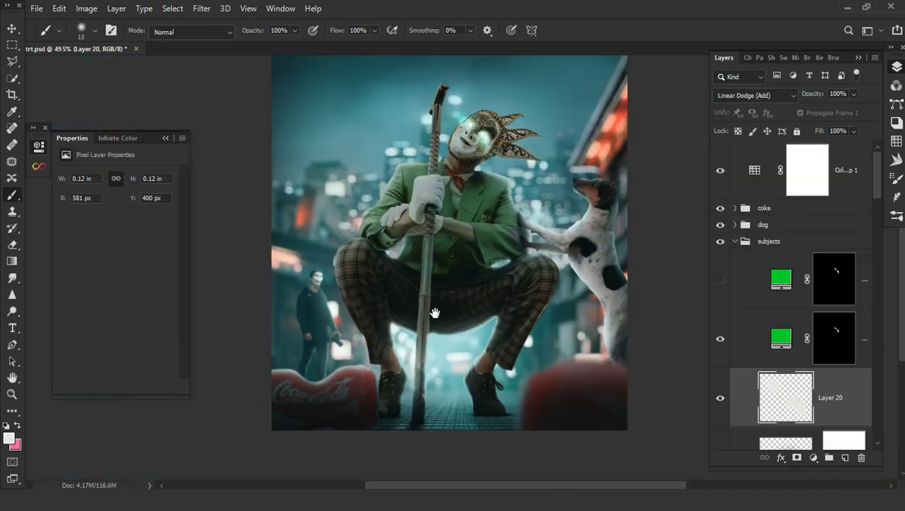
Expand the subjects group and add a new empty layer above Layer 14
scroll(438, 312, down, 2)
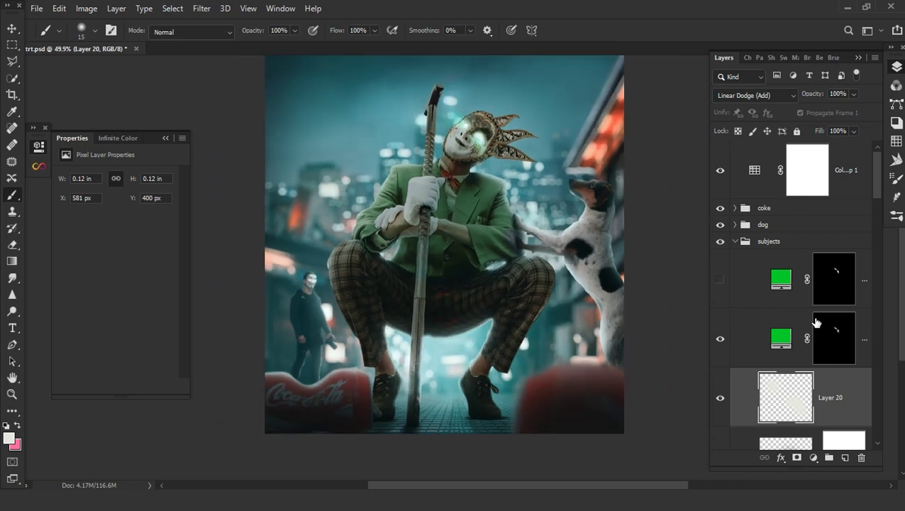
click(734, 242)
click(735, 242)
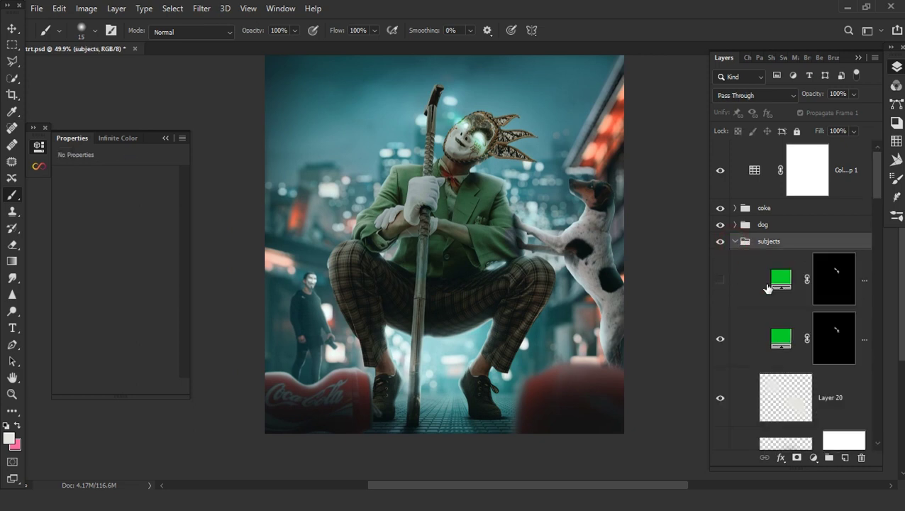
scroll(829, 395, down, 5)
scroll(817, 323, down, 1)
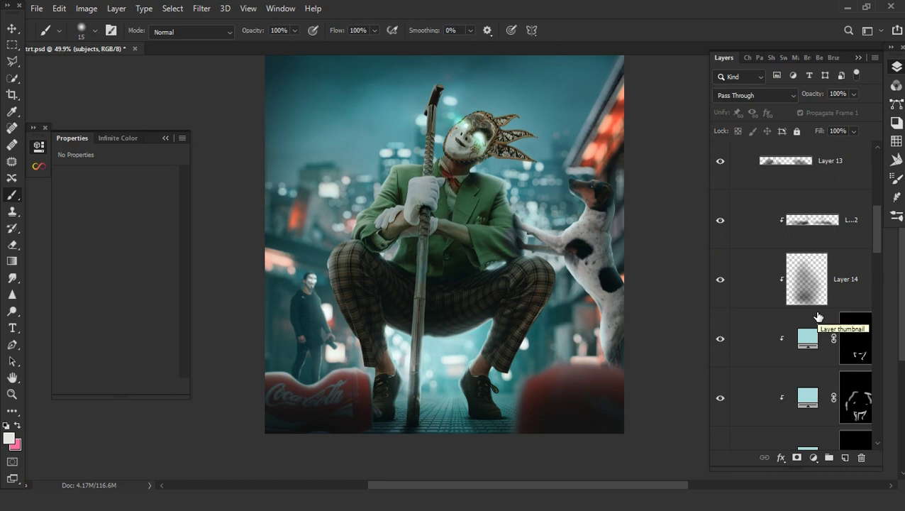
click(835, 284)
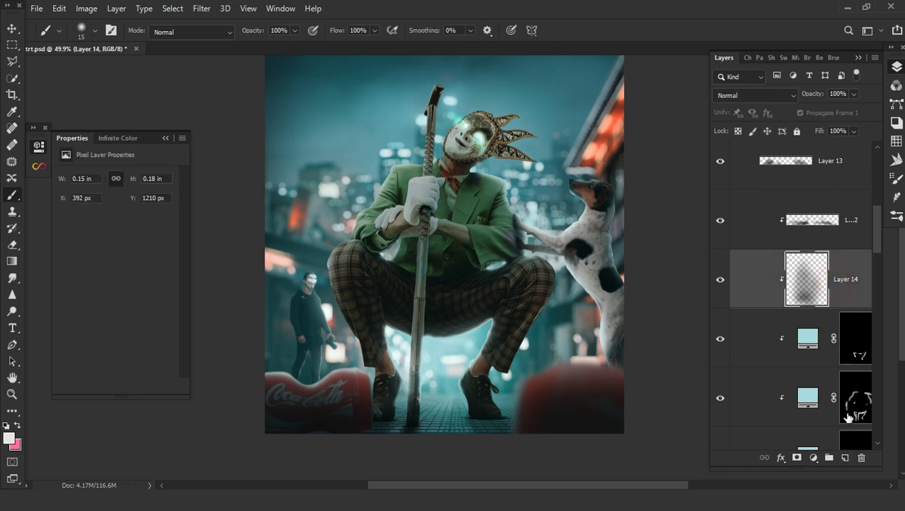
click(845, 459)
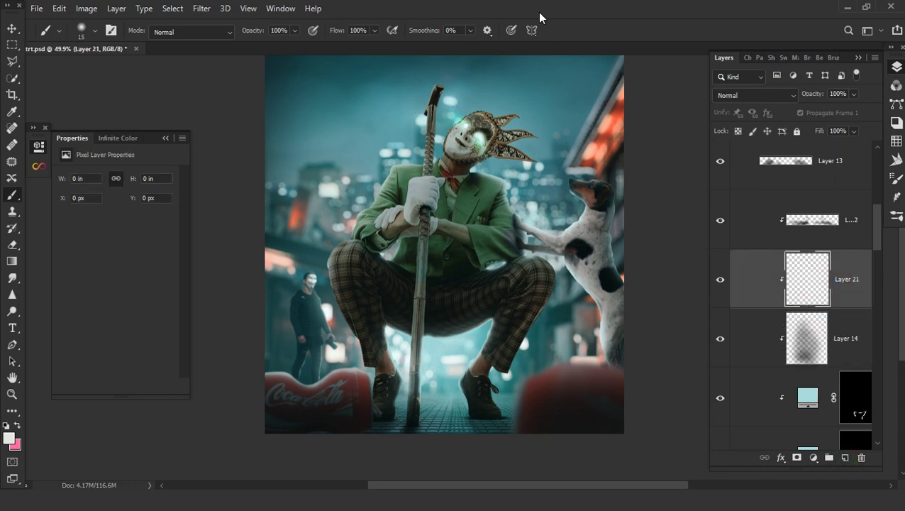
Set a 156 px soft white brush and test a chest stroke, undoing it as too strong
right_click(472, 164)
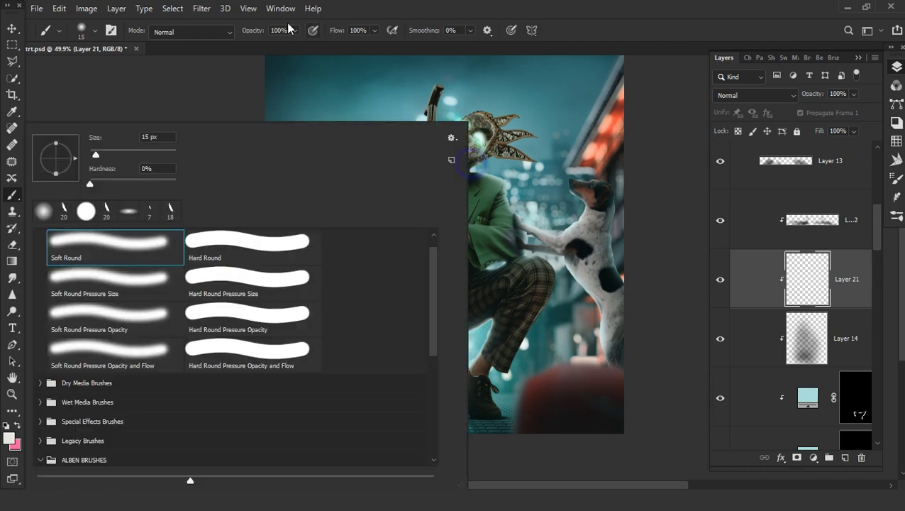
click(144, 155)
click(366, 16)
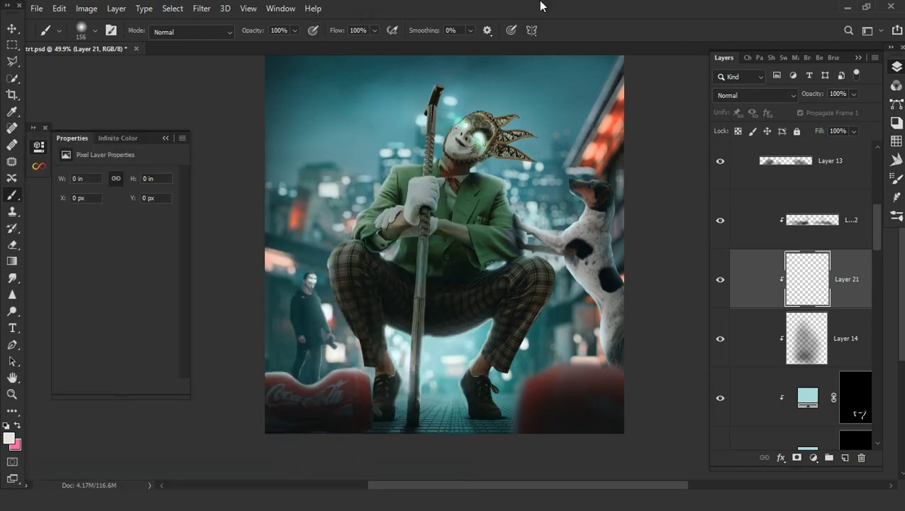
scroll(476, 188, up, 3)
drag(471, 202, 483, 213)
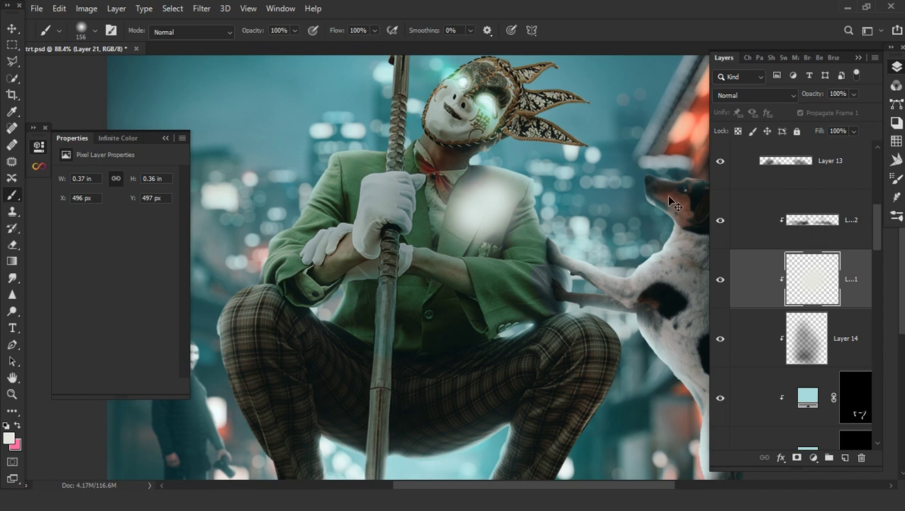
key(ctrl+z)
Paint a faint 4% opacity white glow across the jacket's chest and set the layer to Soft Light
drag(257, 32, 197, 36)
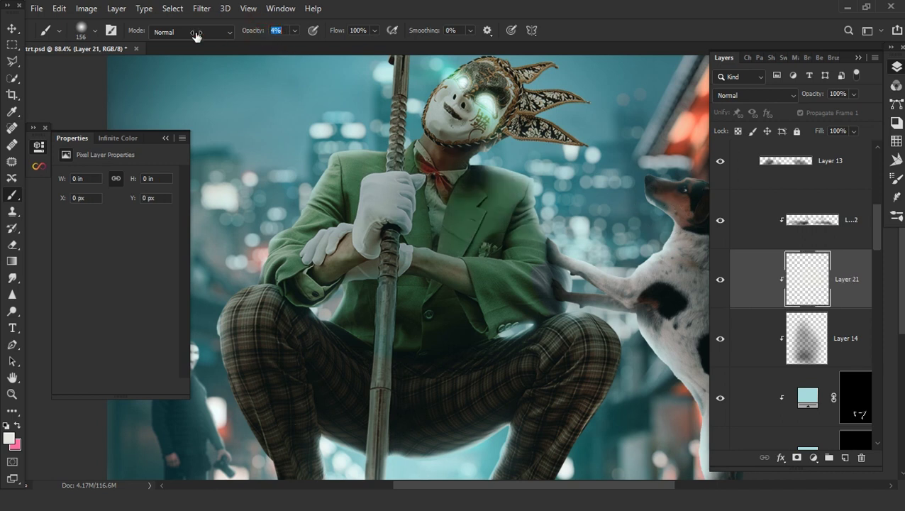
drag(477, 238, 468, 208)
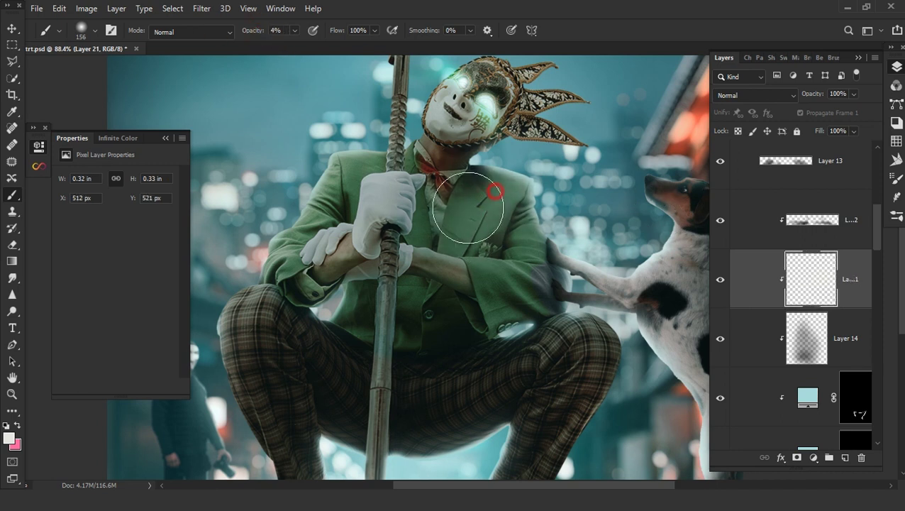
mouse_move(398, 213)
mouse_down()
mouse_move(390, 203)
mouse_move(354, 230)
mouse_move(526, 293)
mouse_move(481, 323)
mouse_move(373, 323)
mouse_move(500, 197)
mouse_up()
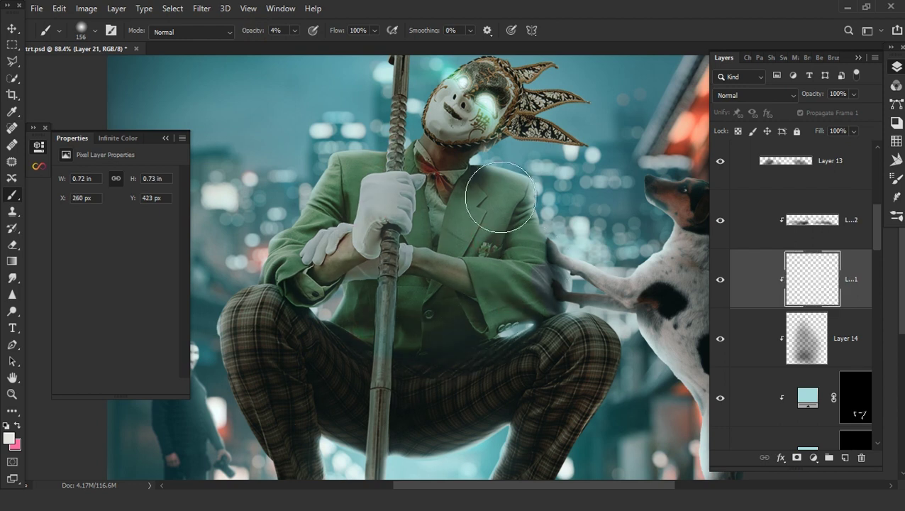
click(777, 98)
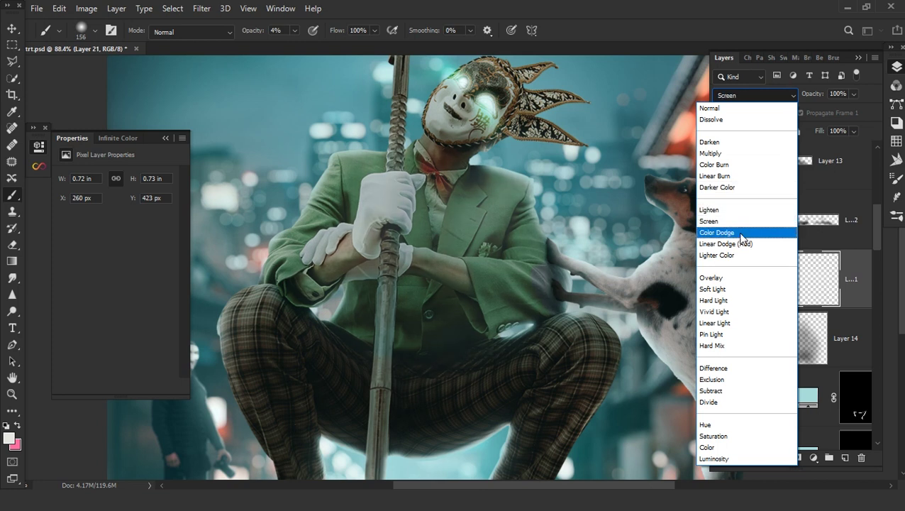
click(744, 286)
Lower the Color Lookup layer's opacity to 54% and stamp all visible layers into a new top Layer 23
drag(823, 98, 689, 109)
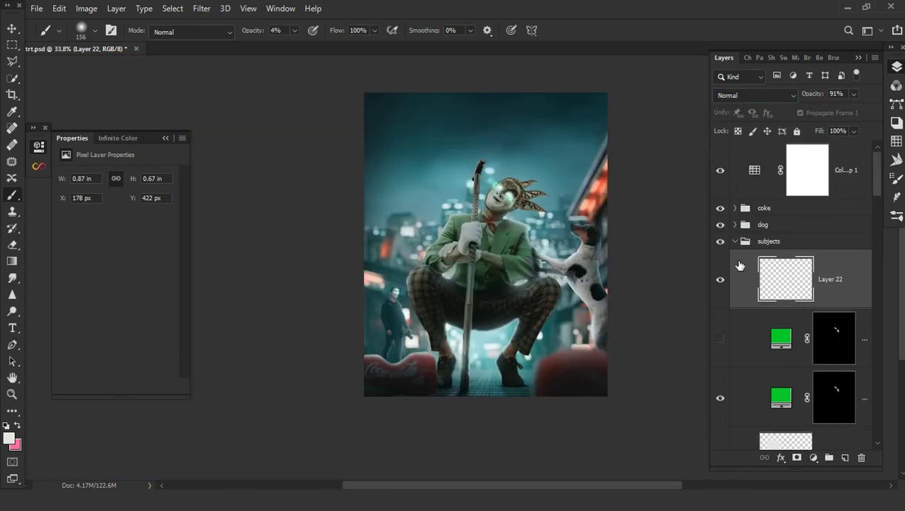
click(735, 244)
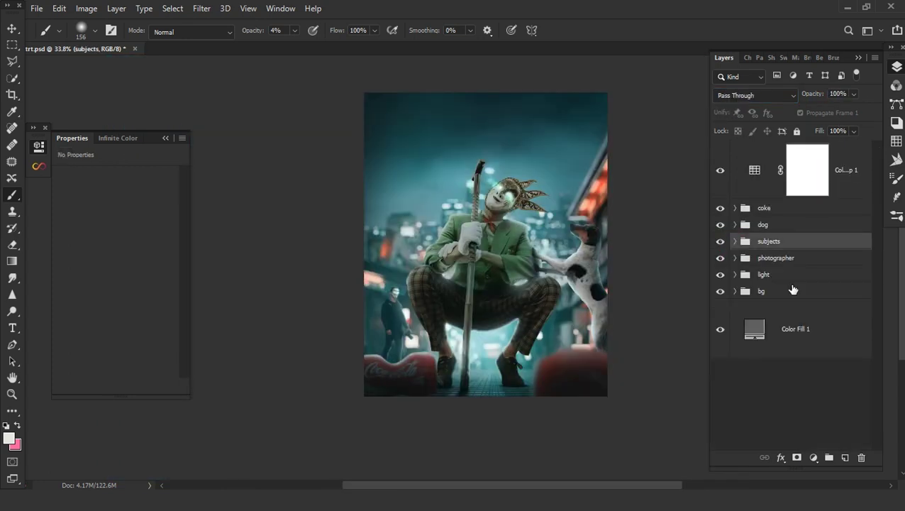
click(816, 185)
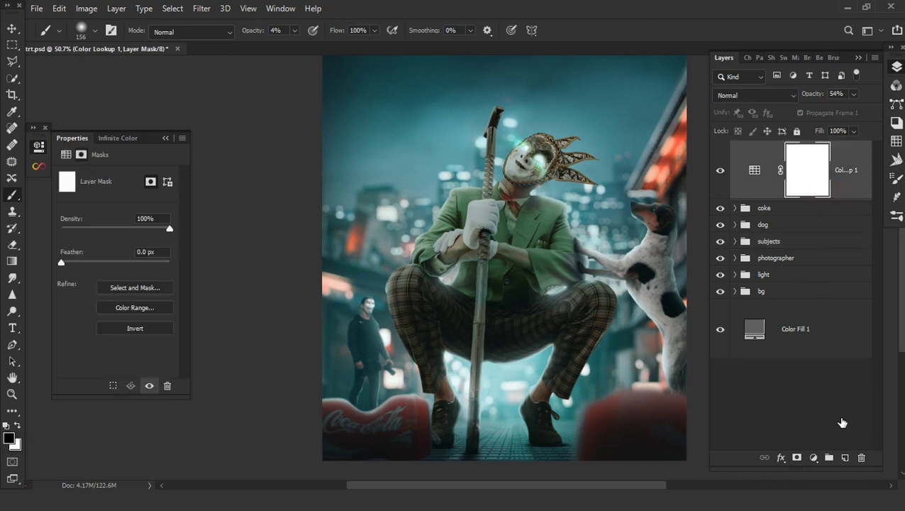
click(844, 459)
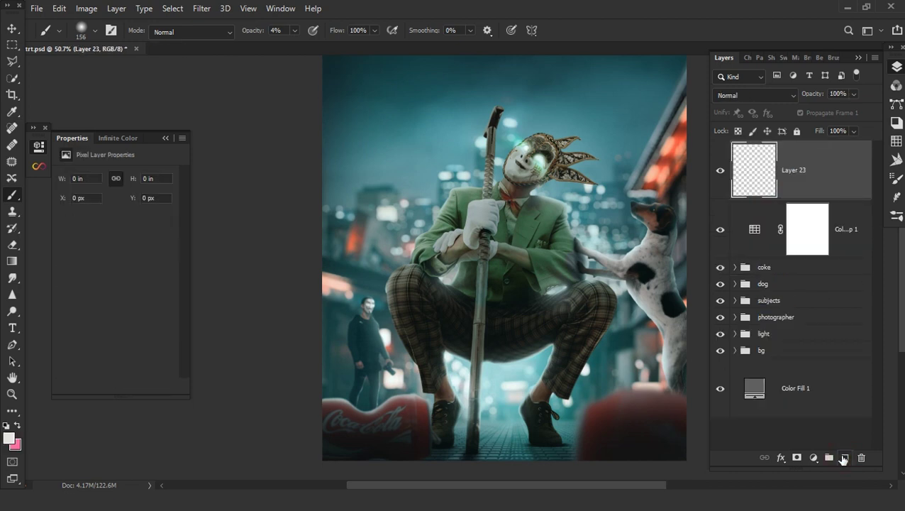
key(ctrl+shift+alt+e)
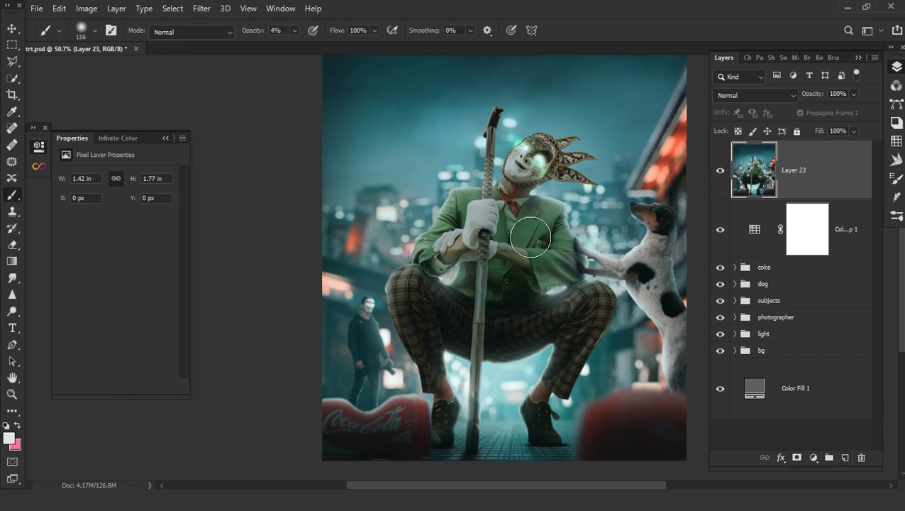
Convert Layer 23 to a smart object and load it in Alien Skin Exposure X4
right_click(808, 178)
click(681, 126)
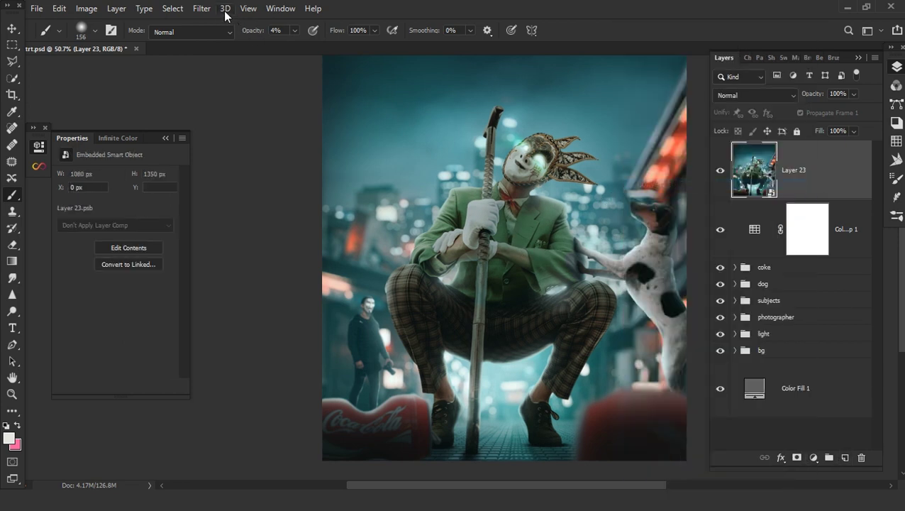
click(202, 9)
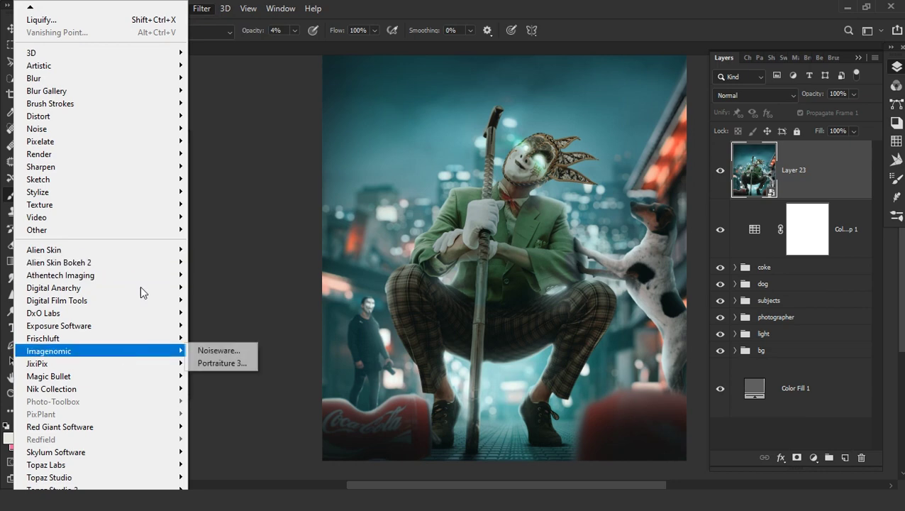
mouse_move(44, 249)
click(259, 290)
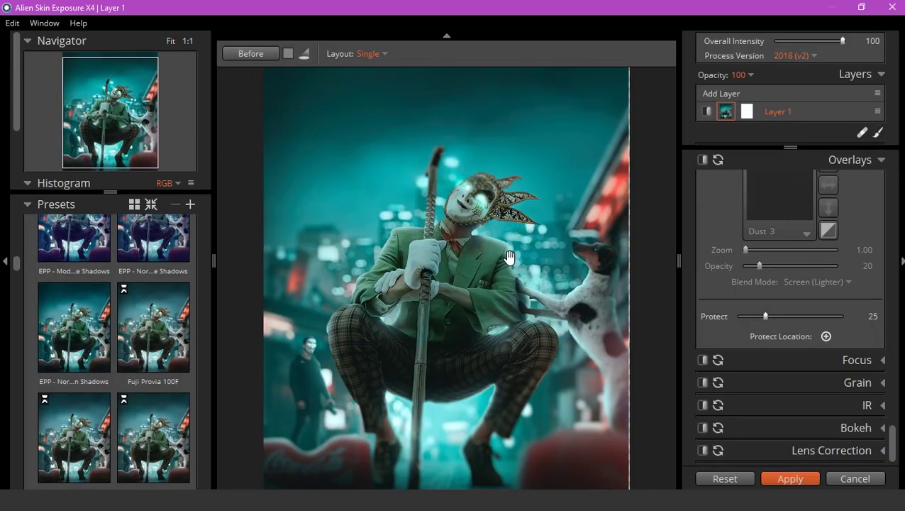
Fit the photo in the preview, reset all adjustments, and preview Fuji Provia 100F presets
click(451, 319)
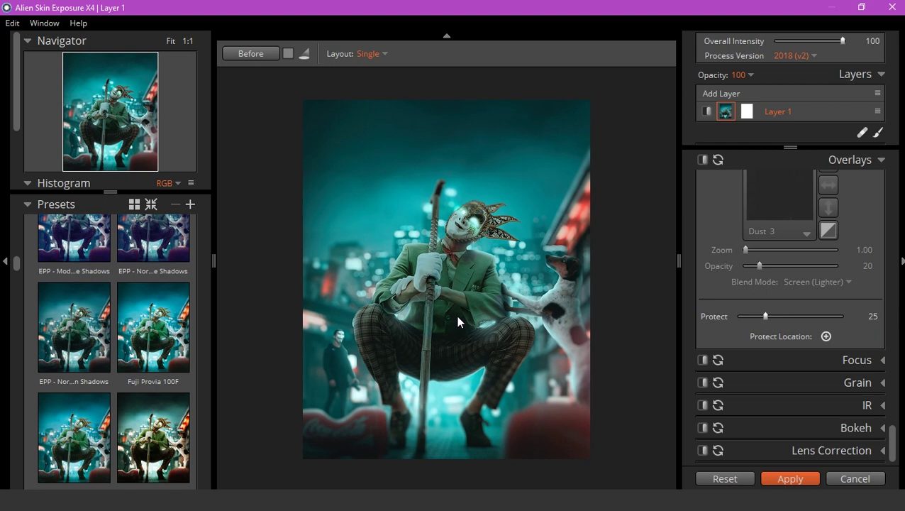
click(15, 20)
click(28, 73)
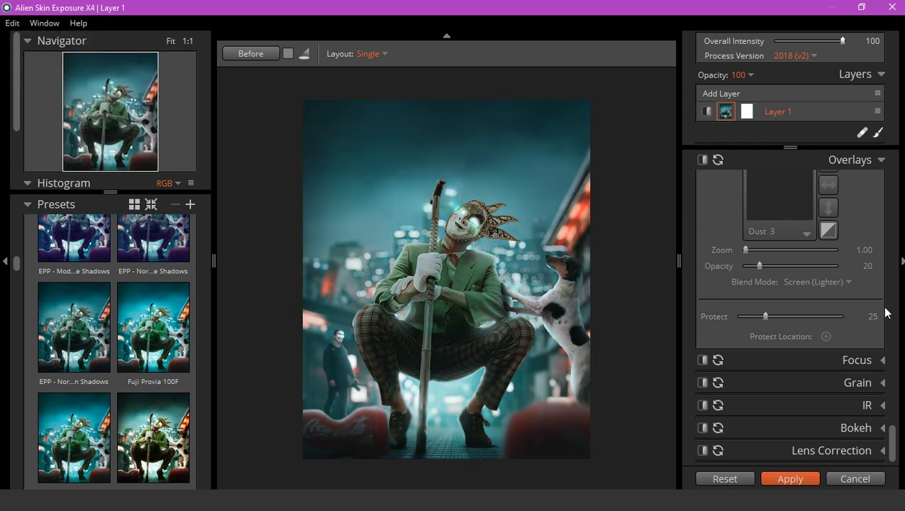
click(167, 328)
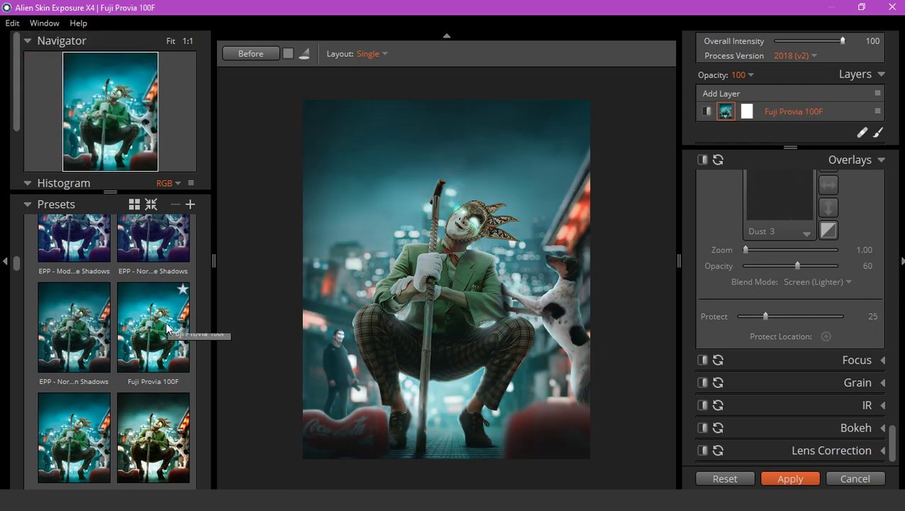
click(93, 436)
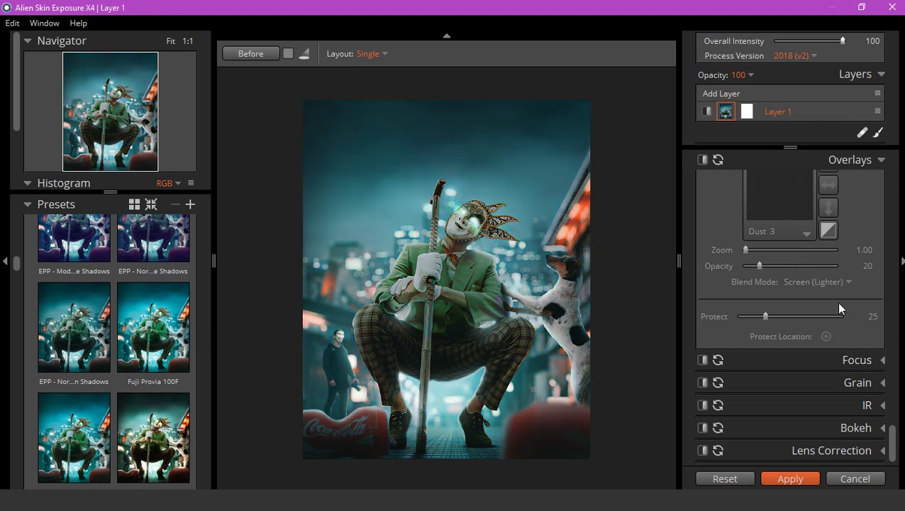
scroll(849, 371, up, 3)
Cool Temp to -3.65 and Tint to -6.57, and raise Contrast to 21
scroll(849, 371, up, 3)
scroll(849, 369, up, 3)
scroll(849, 367, up, 3)
scroll(850, 369, up, 3)
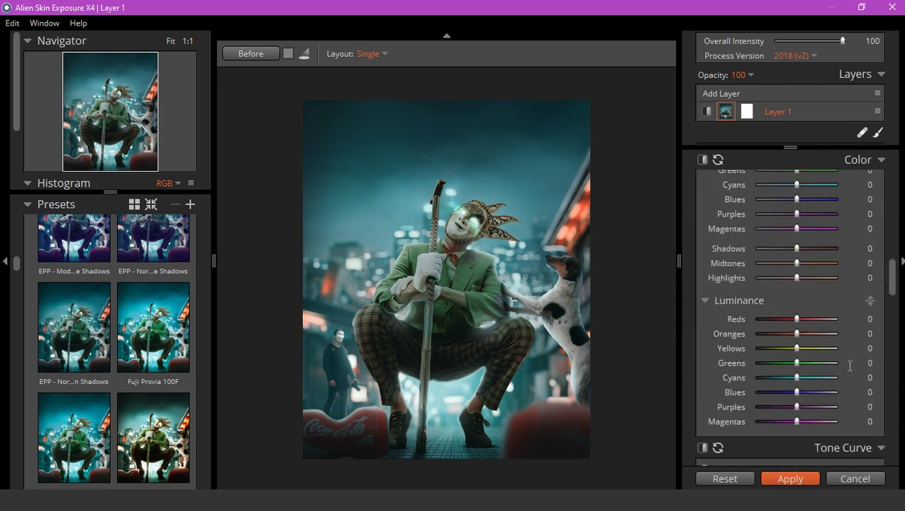
scroll(848, 358, up, 2)
scroll(846, 340, up, 3)
scroll(844, 326, up, 3)
scroll(837, 318, up, 3)
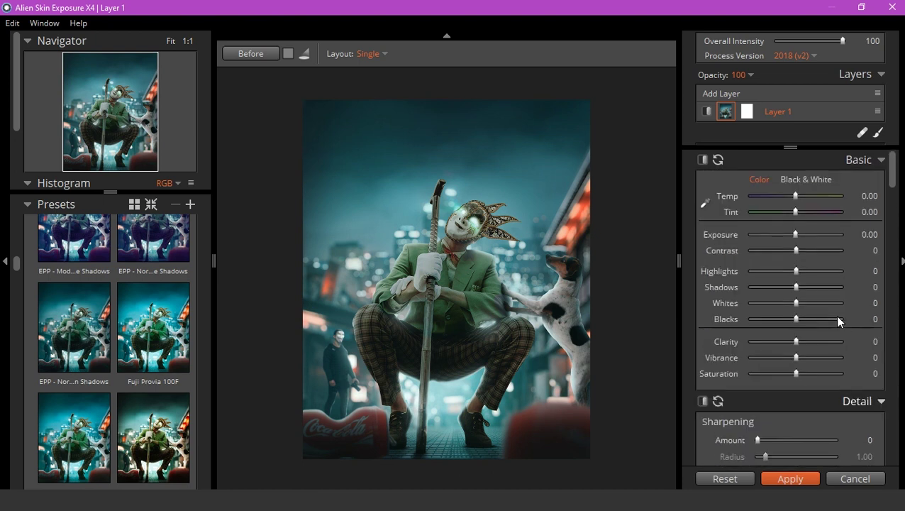
mouse_move(793, 197)
mouse_down()
mouse_move(785, 196)
mouse_move(794, 195)
mouse_up()
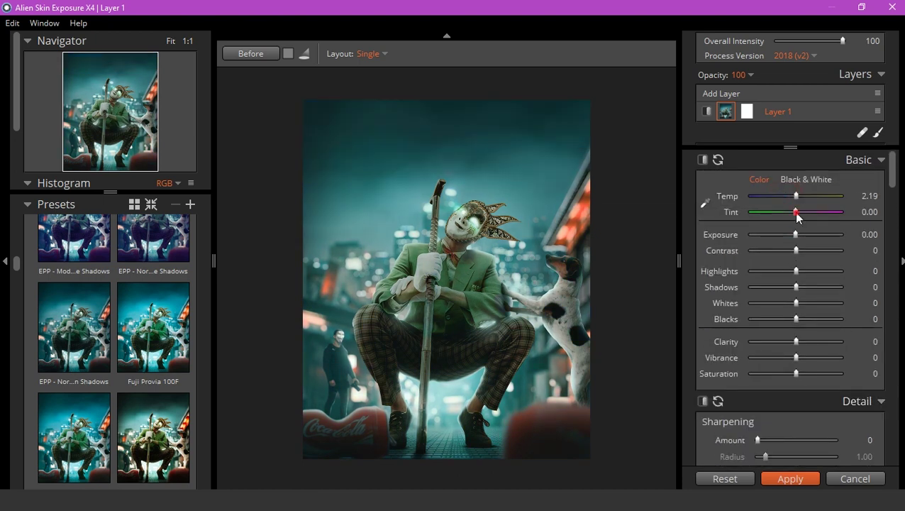
drag(792, 212, 795, 196)
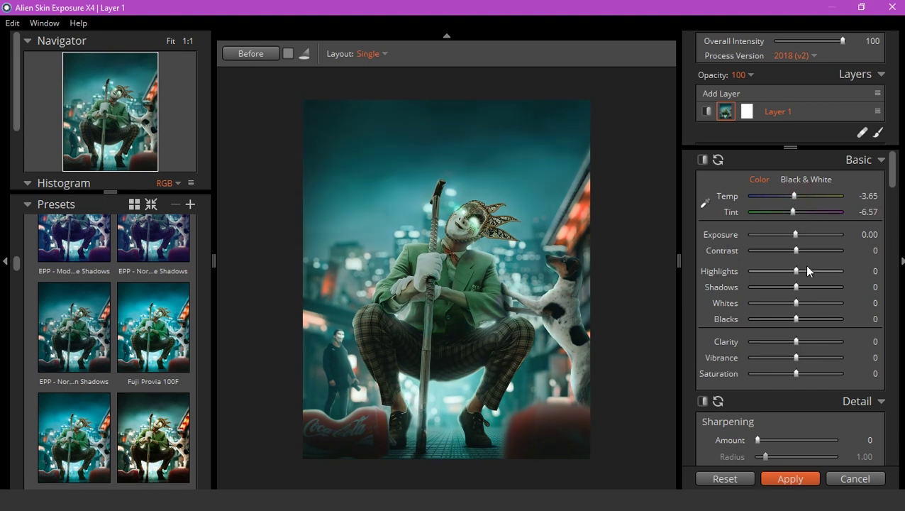
mouse_move(796, 251)
mouse_down()
mouse_move(813, 250)
mouse_move(805, 250)
mouse_move(815, 272)
mouse_move(755, 289)
mouse_move(773, 291)
mouse_up()
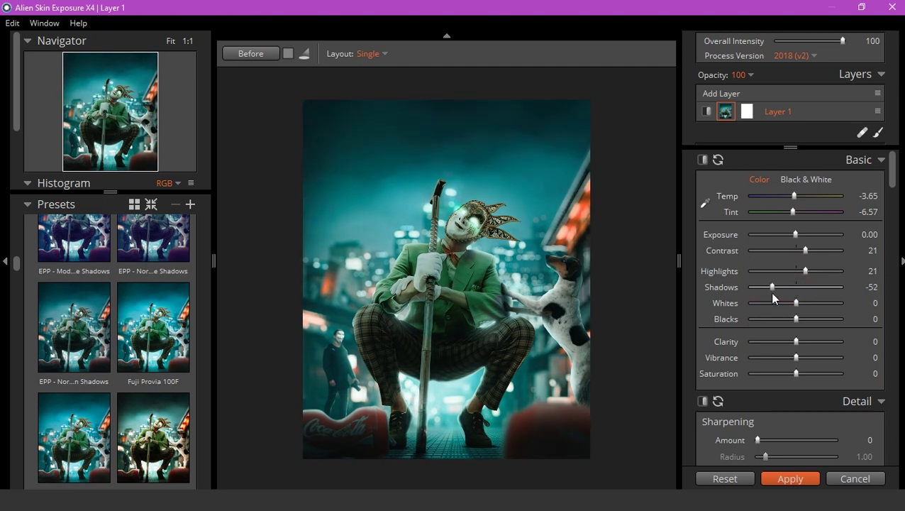
Set Shadows to -49, Whites to -5 and Vibrance to 8, and add slight sharpening
drag(772, 293, 774, 294)
drag(781, 305, 798, 321)
drag(797, 358, 798, 360)
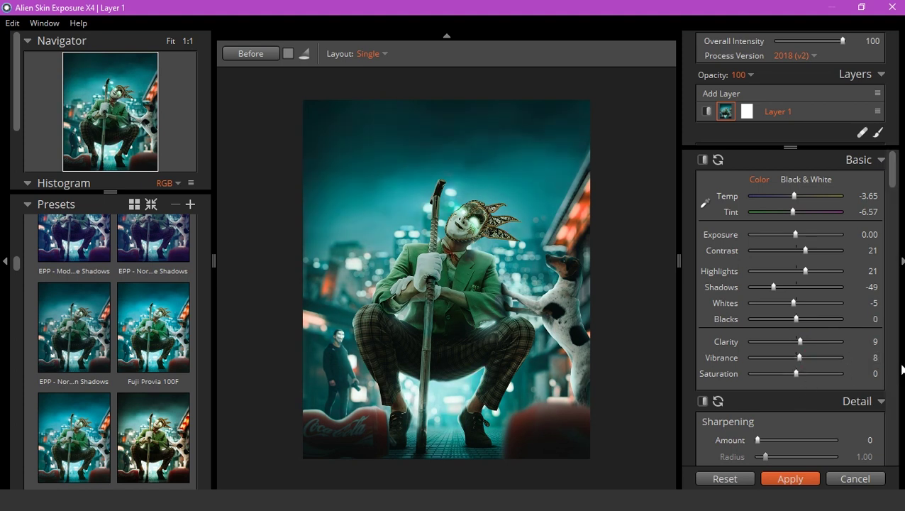
scroll(838, 392, down, 3)
scroll(772, 297, down, 3)
drag(758, 200, 761, 200)
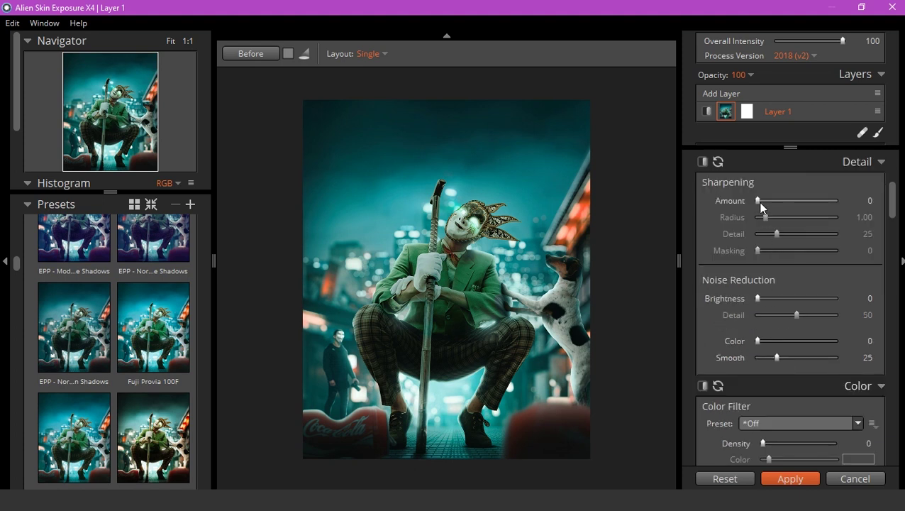
Set HSL hue Reds to -15 and Oranges to -19, leaving the colour filter unchanged
scroll(829, 397, down, 3)
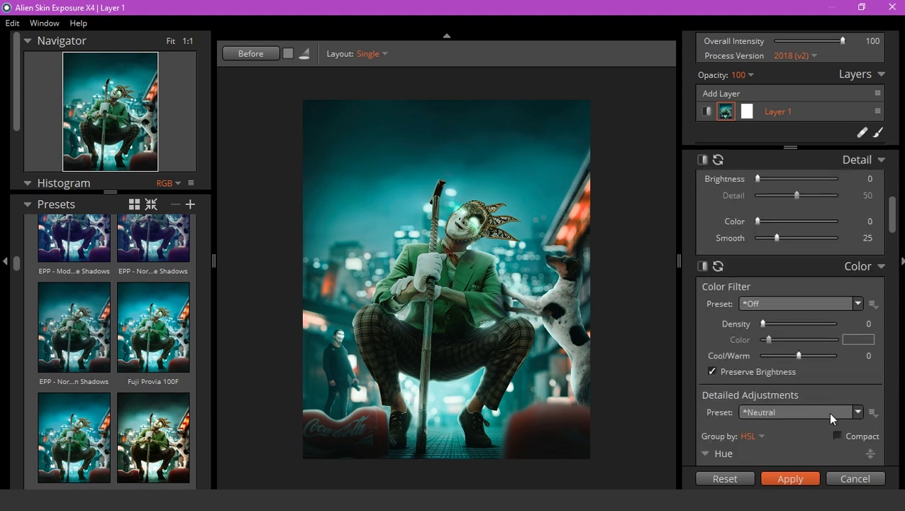
click(857, 305)
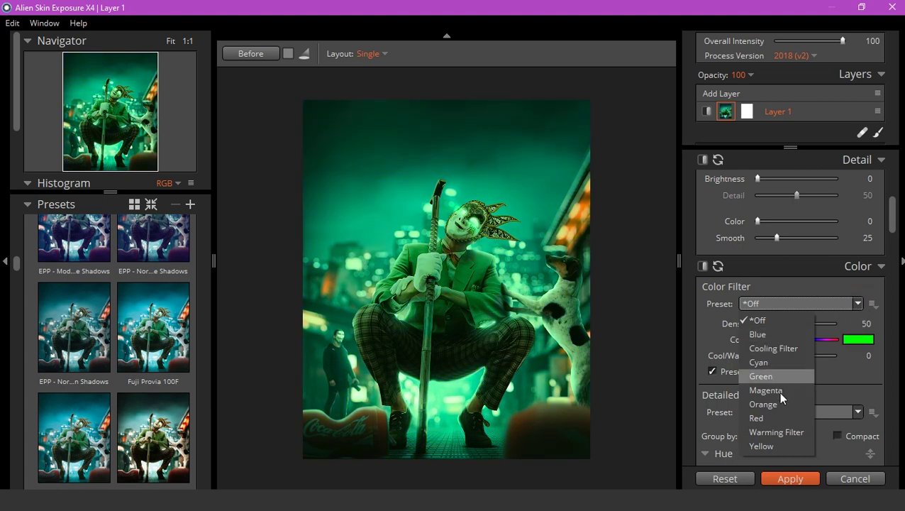
click(896, 299)
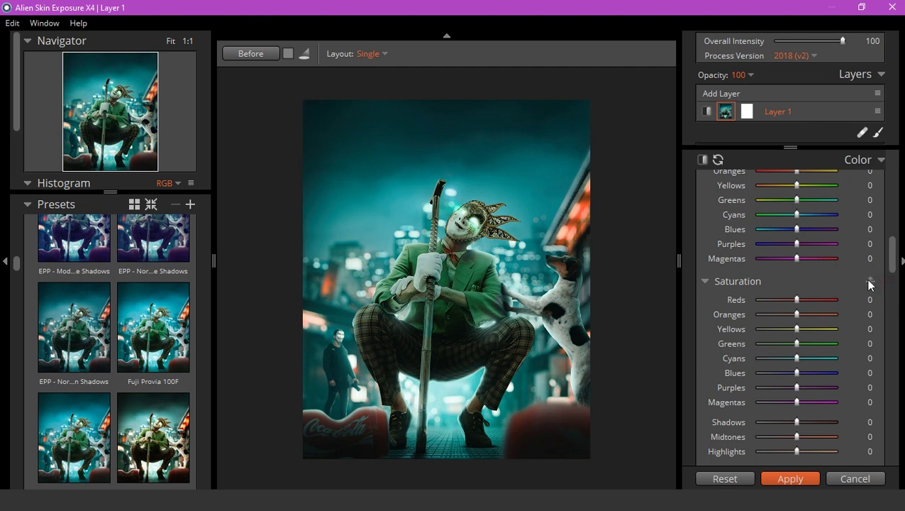
scroll(814, 354, up, 2)
mouse_move(796, 236)
mouse_down()
mouse_move(865, 247)
mouse_move(765, 251)
mouse_up()
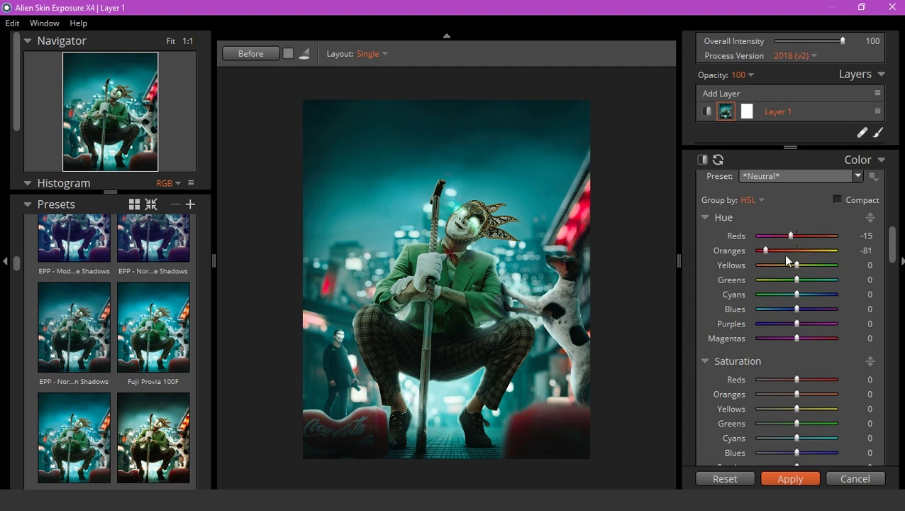
click(790, 252)
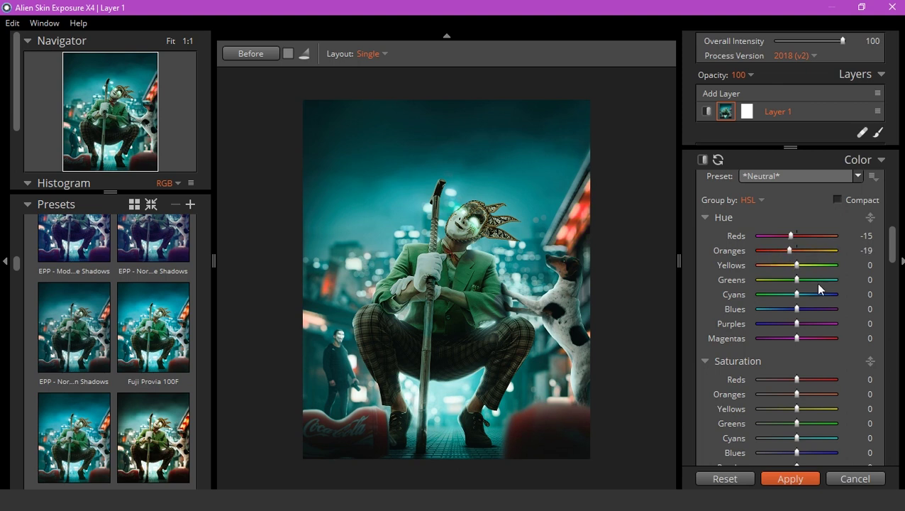
Set hue Yellows 76, Greens 39, Cyans 27, Blues -19, and Greens saturation to 10
mouse_move(797, 265)
mouse_down()
mouse_move(841, 266)
mouse_move(824, 273)
mouse_up()
click(767, 281)
mouse_move(765, 280)
mouse_down()
mouse_move(827, 284)
mouse_move(811, 284)
mouse_move(823, 294)
mouse_move(784, 309)
mouse_move(847, 314)
mouse_up()
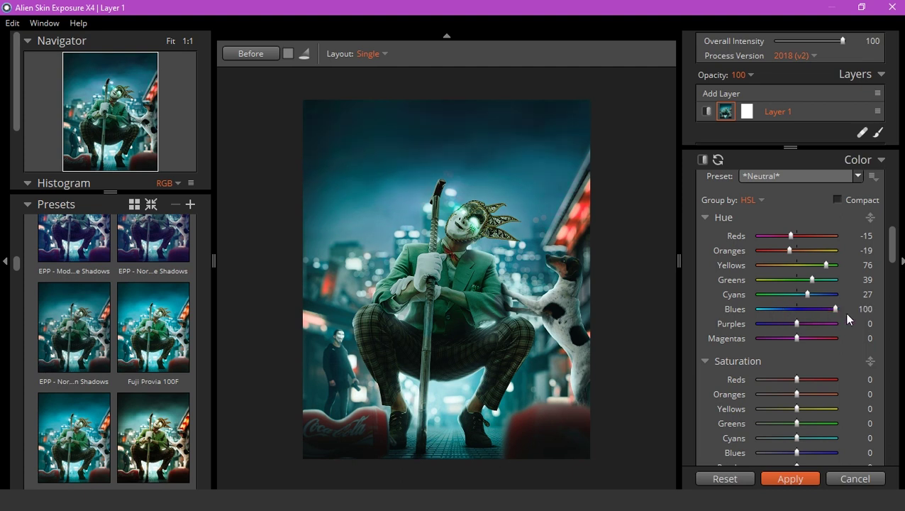
drag(778, 316, 791, 316)
mouse_move(797, 424)
mouse_down()
mouse_move(786, 423)
mouse_move(811, 425)
mouse_move(802, 430)
mouse_up()
scroll(845, 428, down, 2)
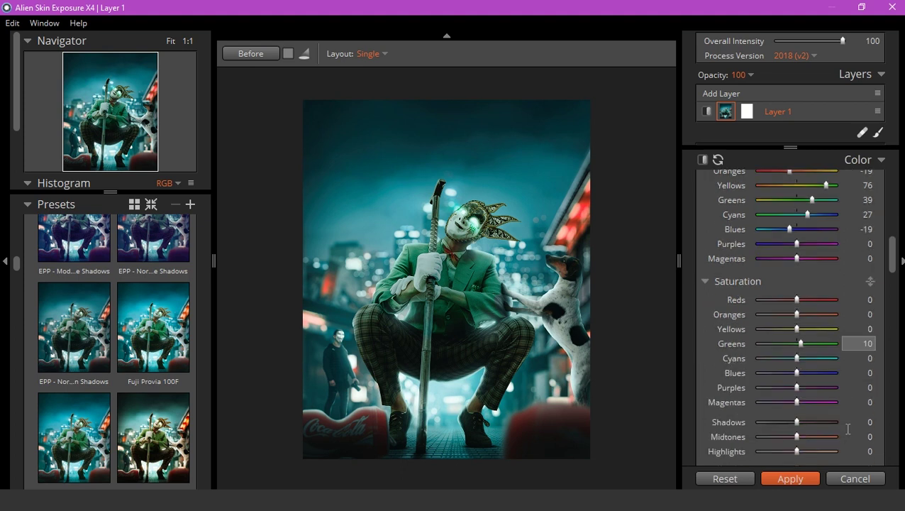
Raise Cyans saturation to 29 and set luminance Greens 15, Yellows 20, Blues -31
drag(813, 364, 808, 359)
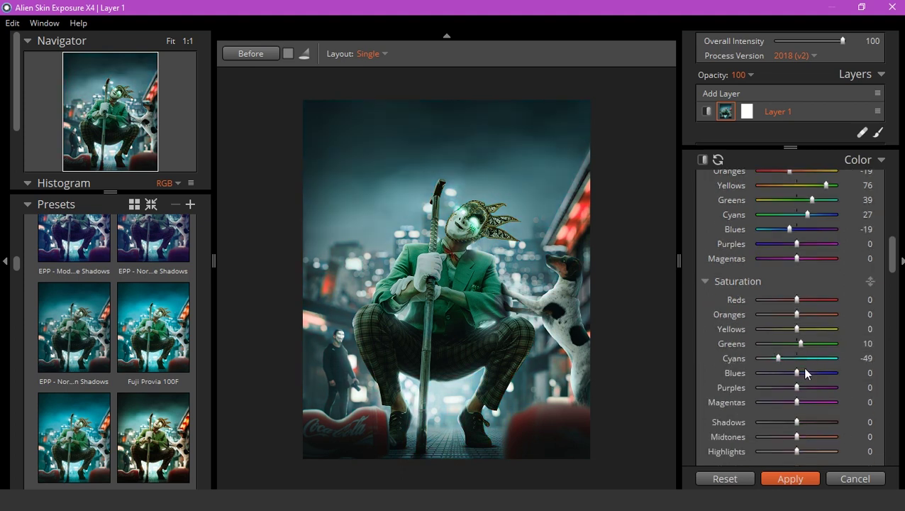
scroll(841, 408, down, 1)
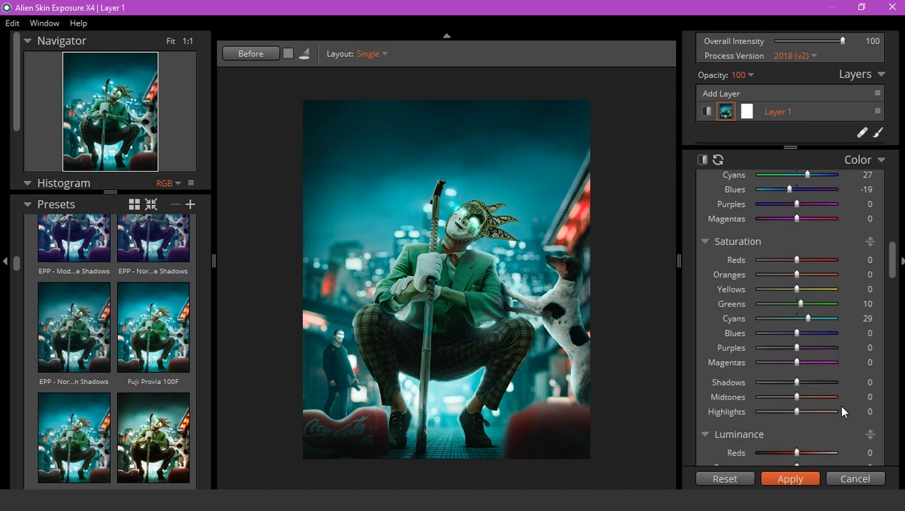
scroll(842, 411, down, 1)
scroll(839, 404, down, 1)
mouse_move(826, 418)
mouse_down()
mouse_move(795, 423)
mouse_move(803, 418)
mouse_up()
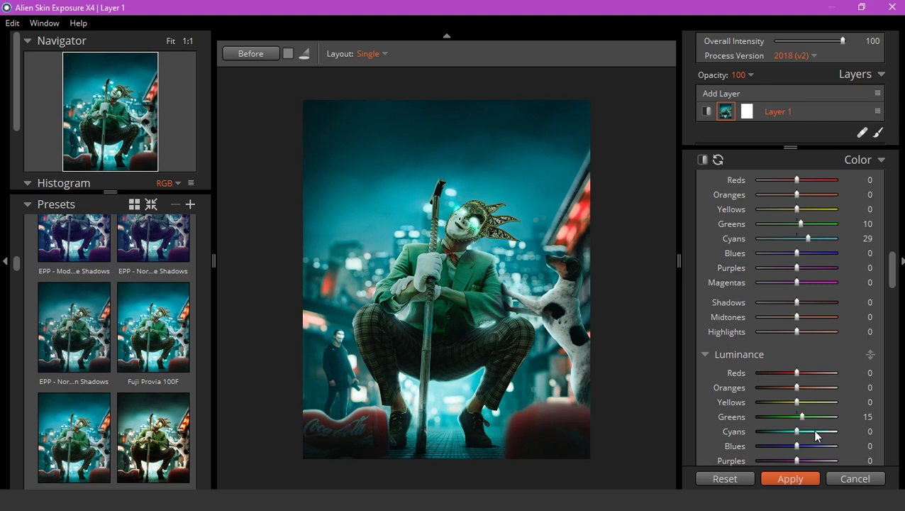
click(797, 445)
drag(767, 446, 782, 447)
mouse_move(797, 402)
mouse_down()
mouse_move(736, 408)
mouse_move(807, 418)
mouse_up()
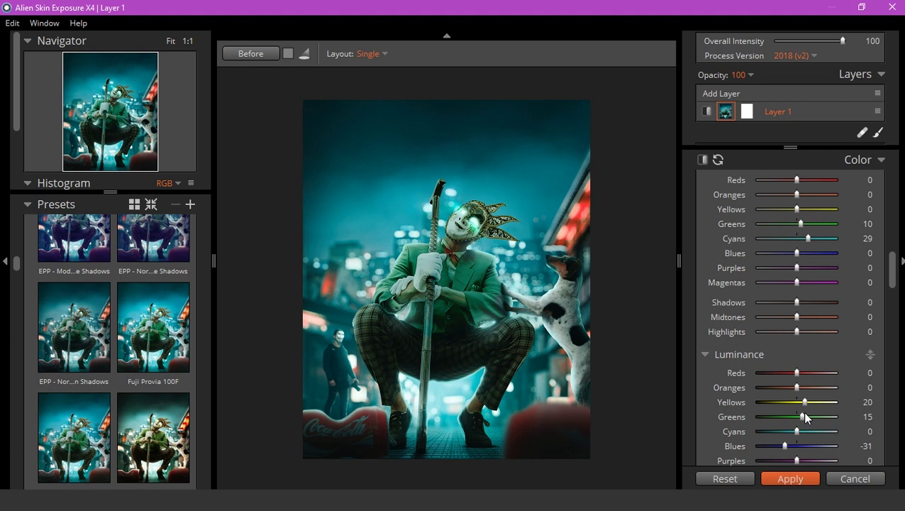
scroll(808, 414, down, 5)
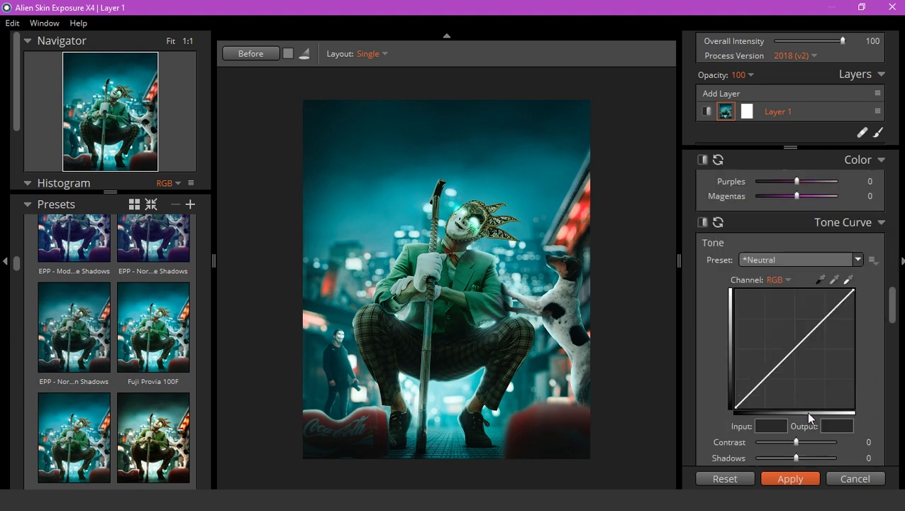
Add a tone curve point and raise the curve's black point to lift the shadows
click(761, 381)
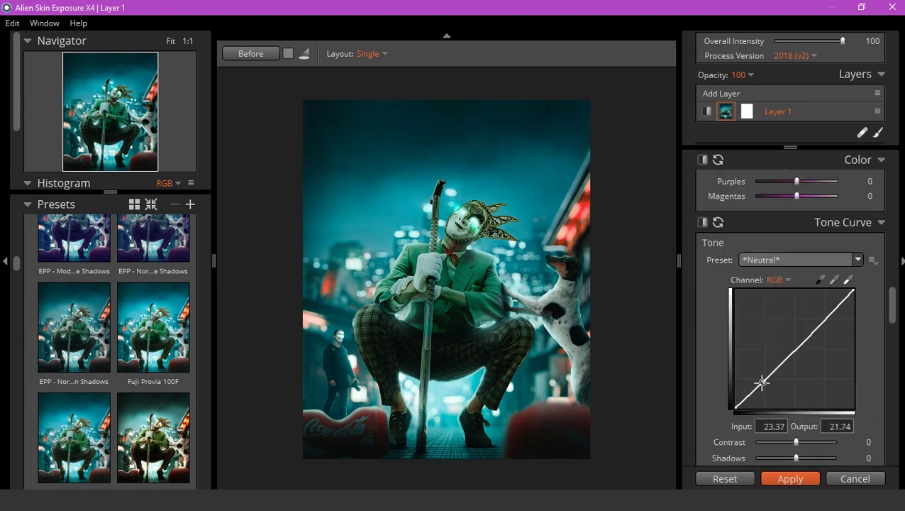
drag(735, 407, 732, 401)
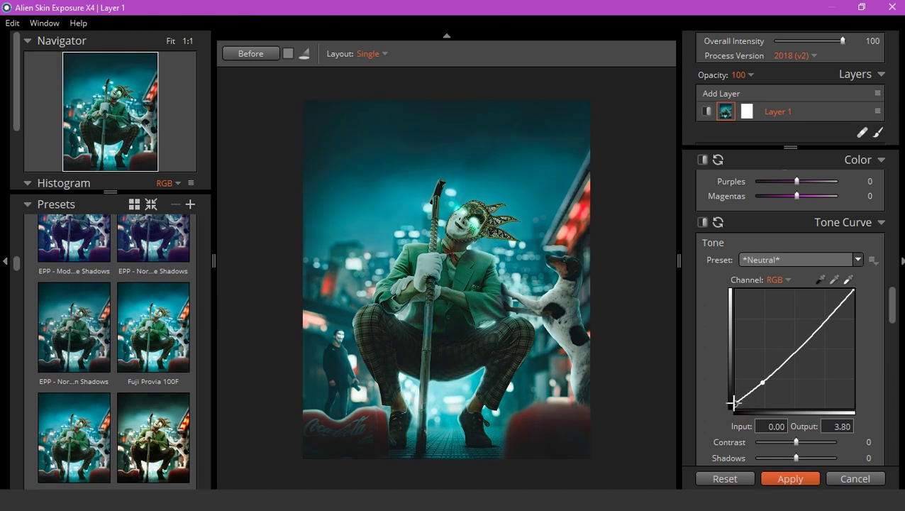
click(892, 314)
drag(892, 315, 892, 368)
Apply the Distortion - Large Lumps vignette preset and lower its amount to 5
click(801, 283)
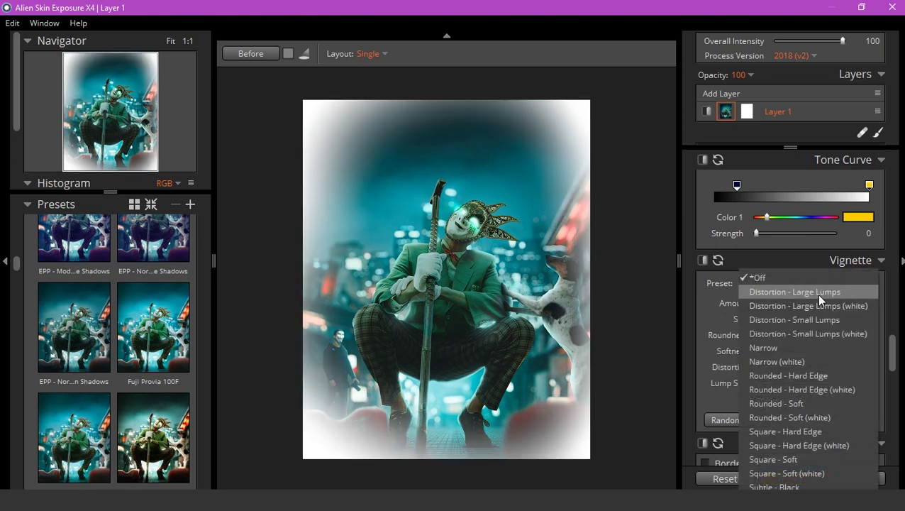
click(818, 293)
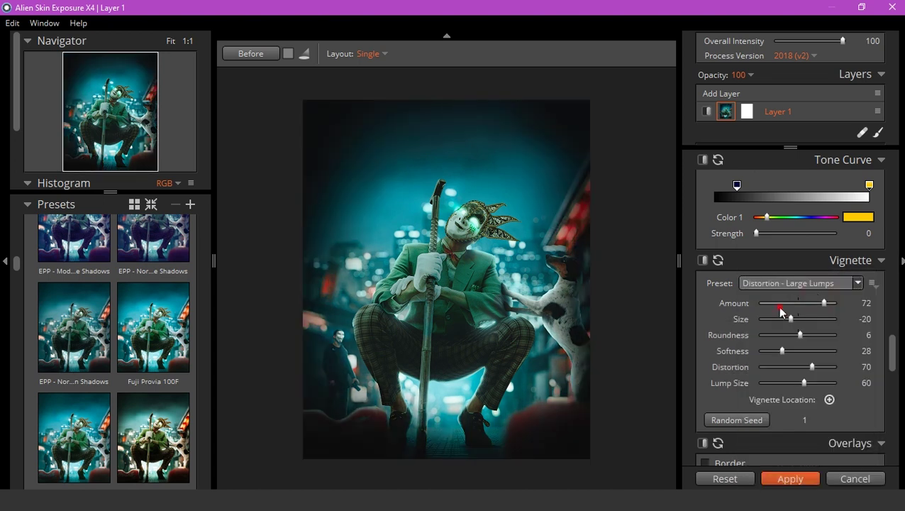
drag(780, 312, 804, 303)
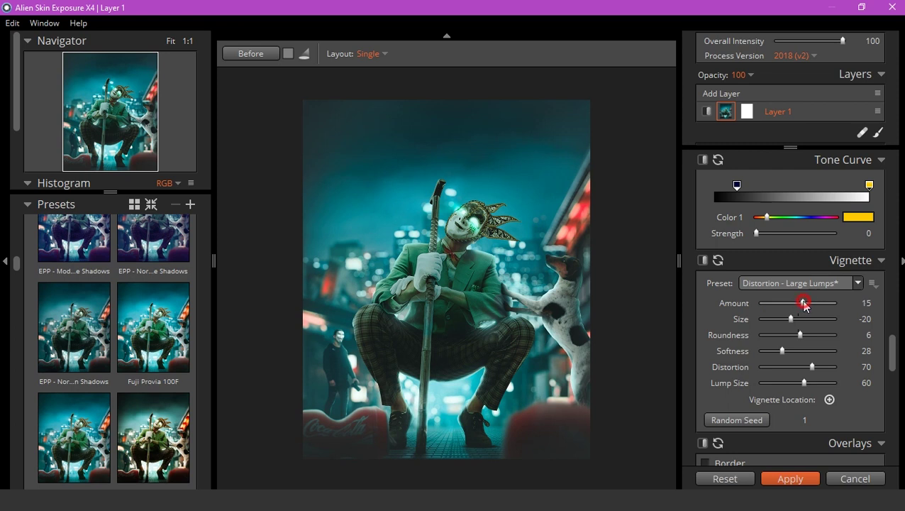
drag(804, 306, 799, 304)
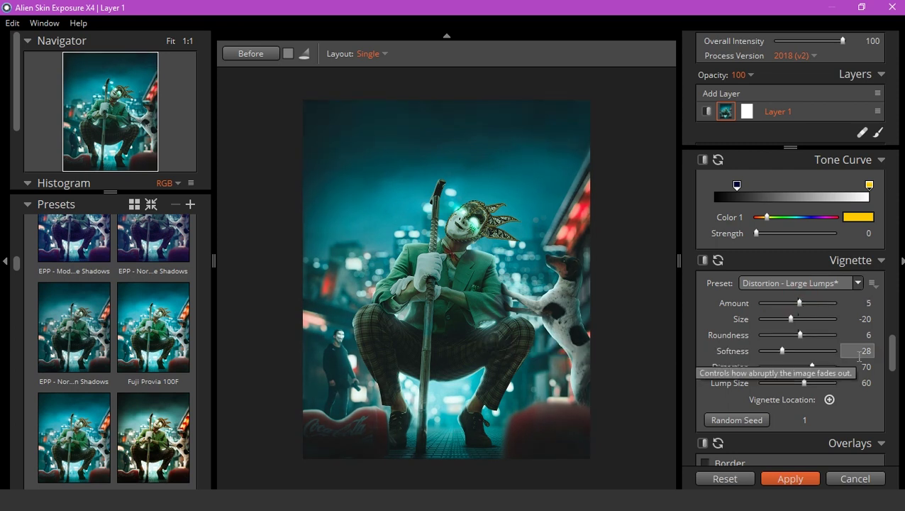
scroll(864, 389, down, 1)
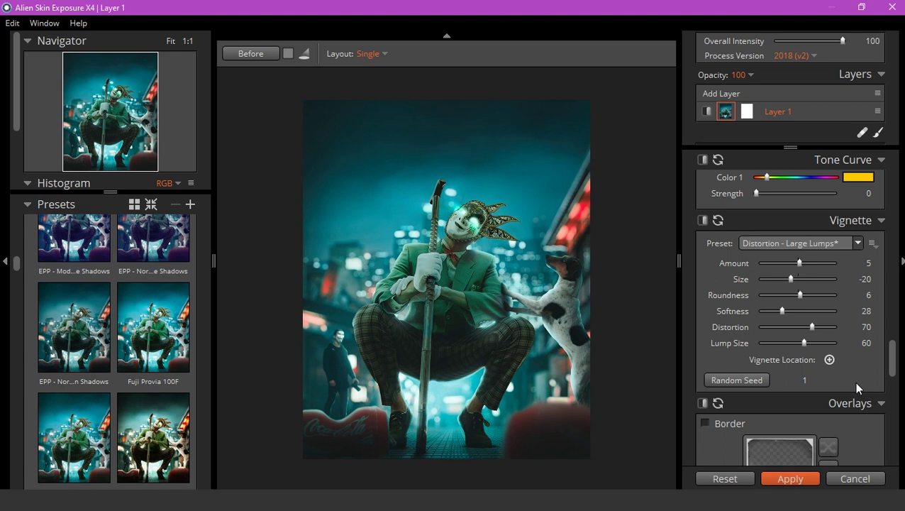
scroll(854, 382, down, 3)
Turn on the Light Effect overlay and preview Center Light Source and Blue presets
scroll(852, 378, down, 1)
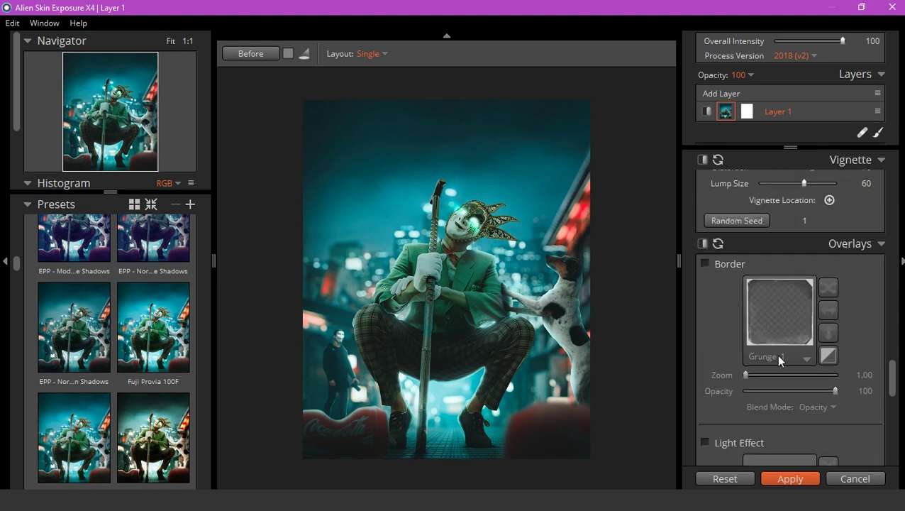
click(706, 264)
click(706, 264)
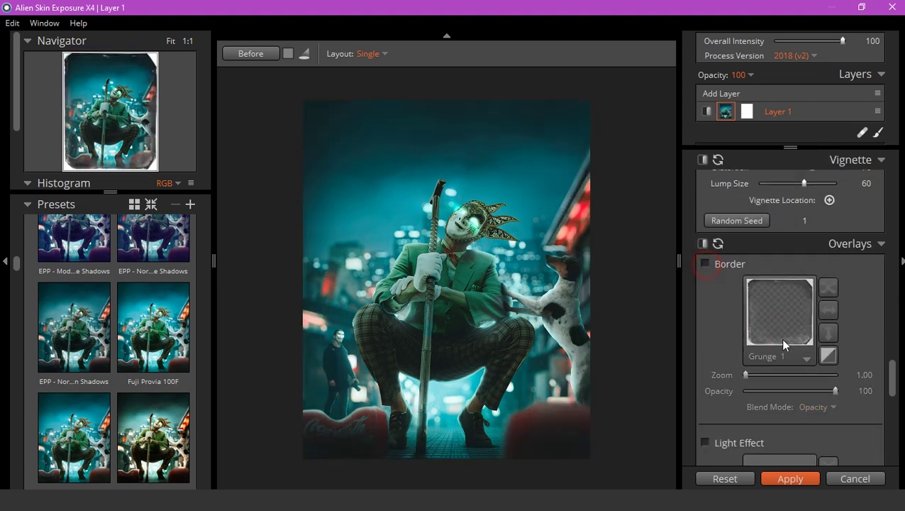
scroll(768, 380, down, 2)
click(705, 363)
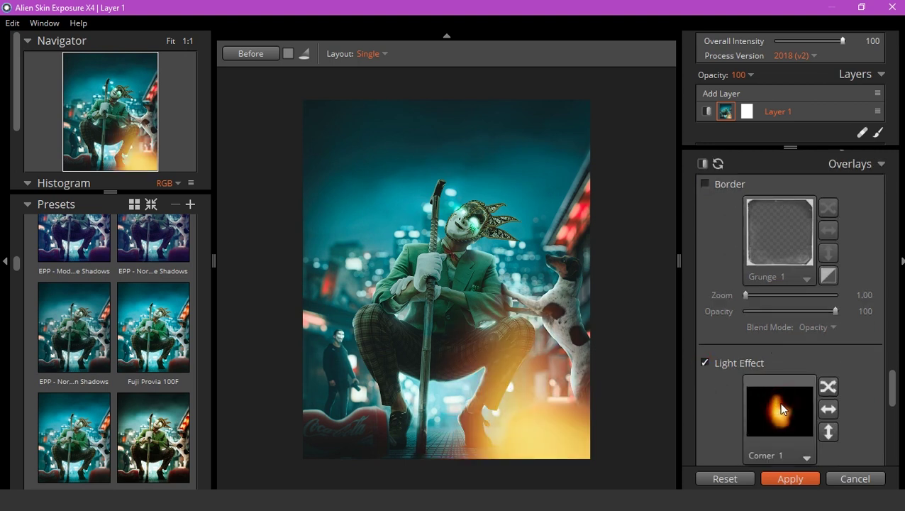
click(795, 419)
click(651, 199)
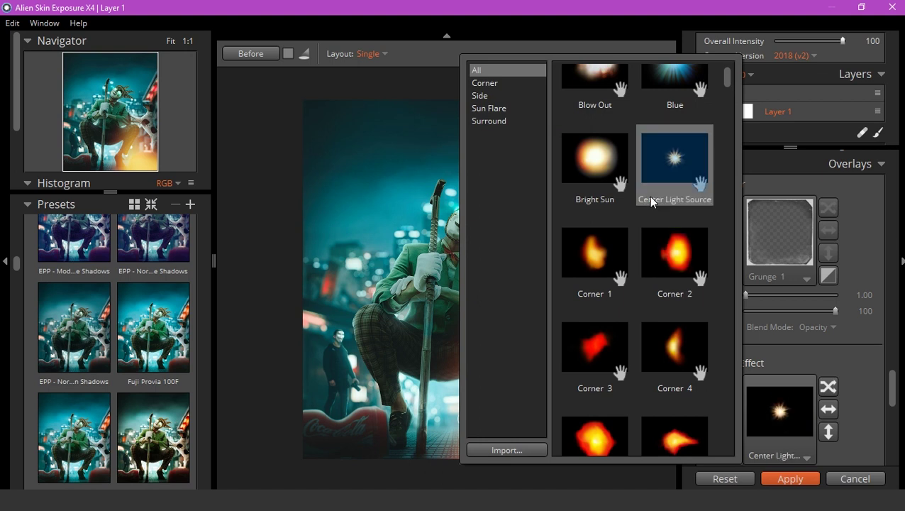
click(649, 105)
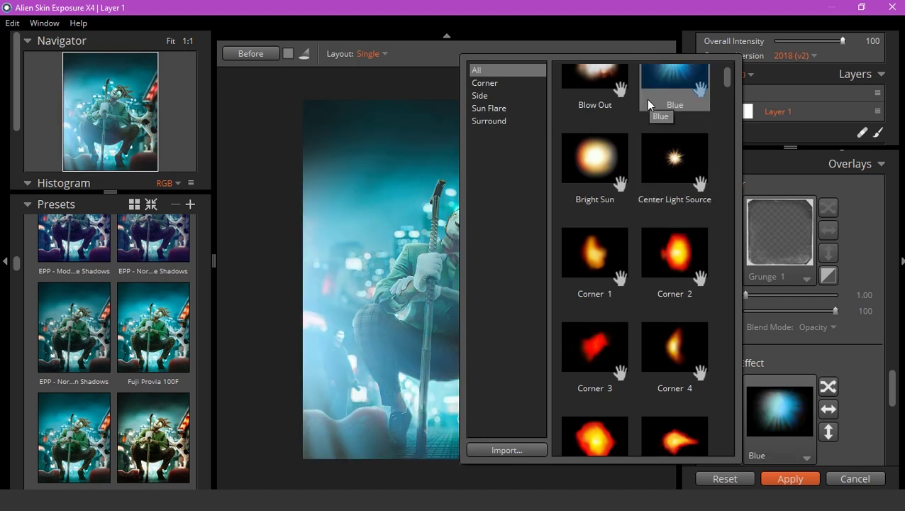
click(420, 10)
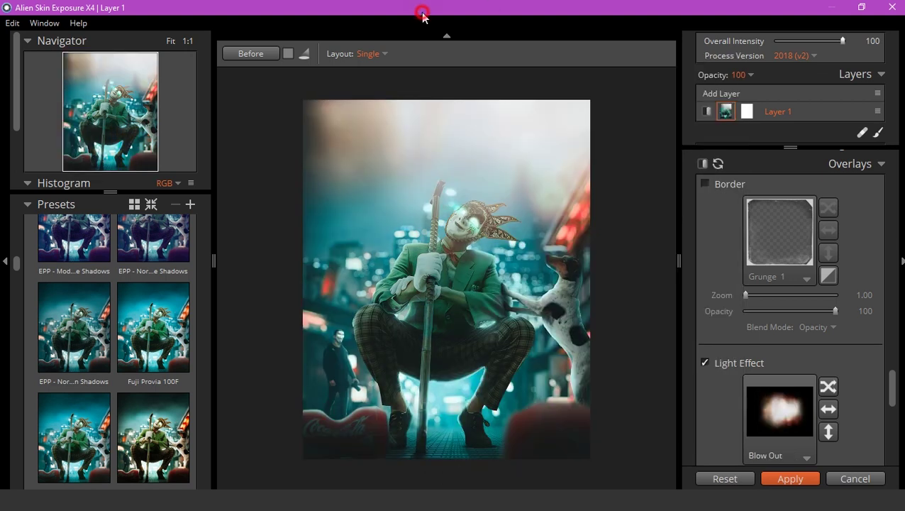
Choose the Blue light effect and move the glow to the image's lower centre
click(782, 403)
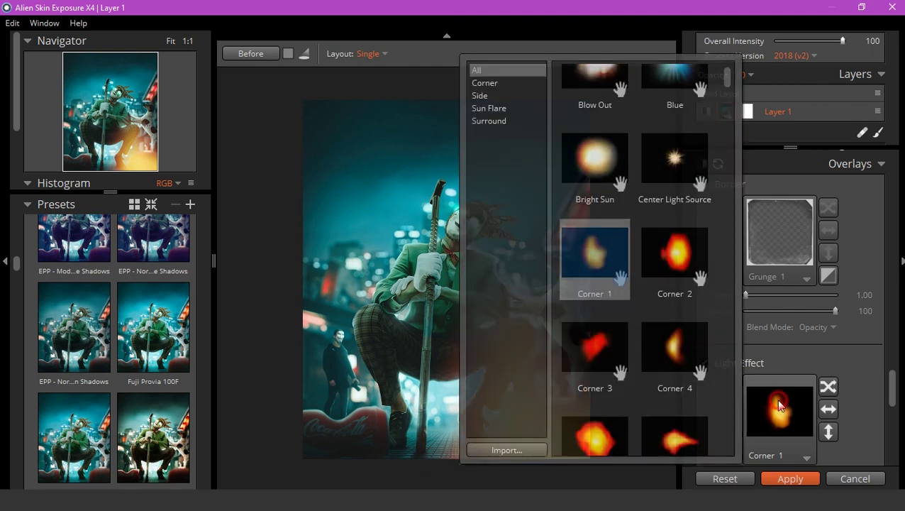
click(674, 255)
click(671, 202)
scroll(667, 170, up, 1)
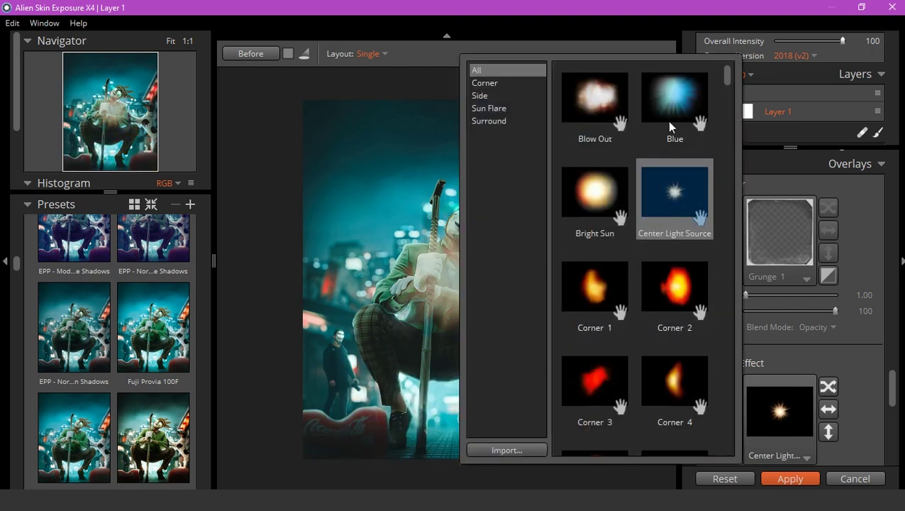
click(671, 126)
click(545, 302)
drag(316, 355, 438, 408)
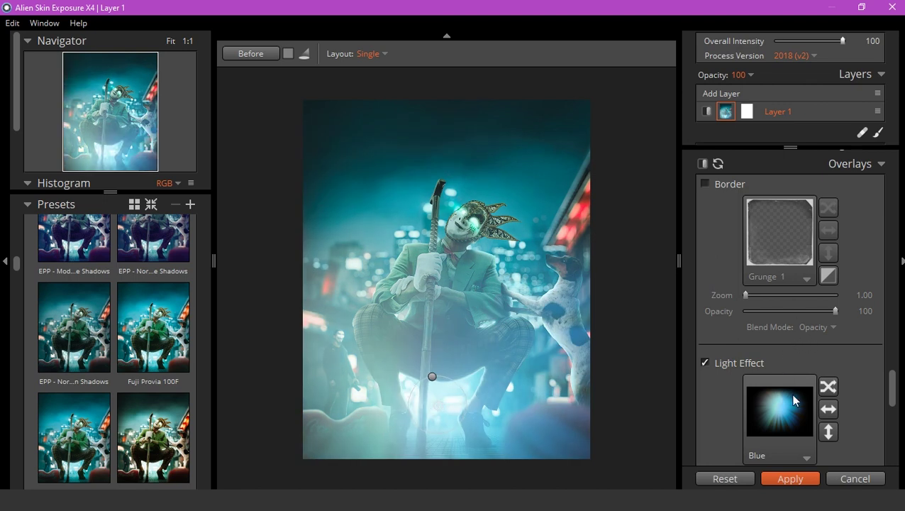
Position the blue glow between the figure's legs at Zoom 1.00 and Opacity 30
scroll(781, 320, down, 2)
click(749, 394)
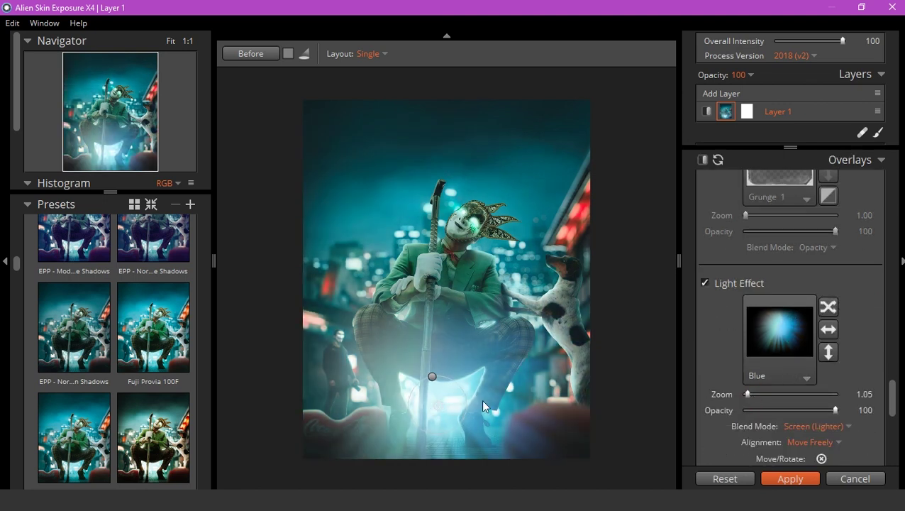
drag(447, 413, 457, 422)
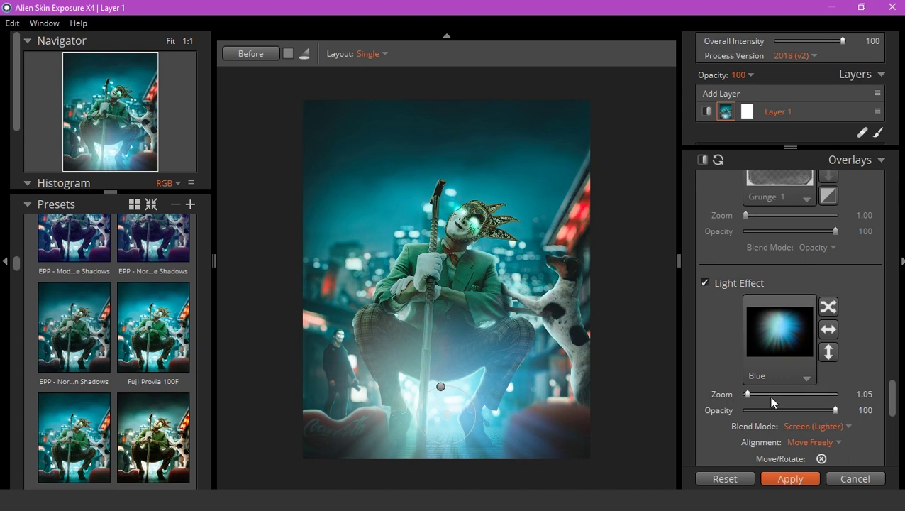
drag(777, 411, 781, 410)
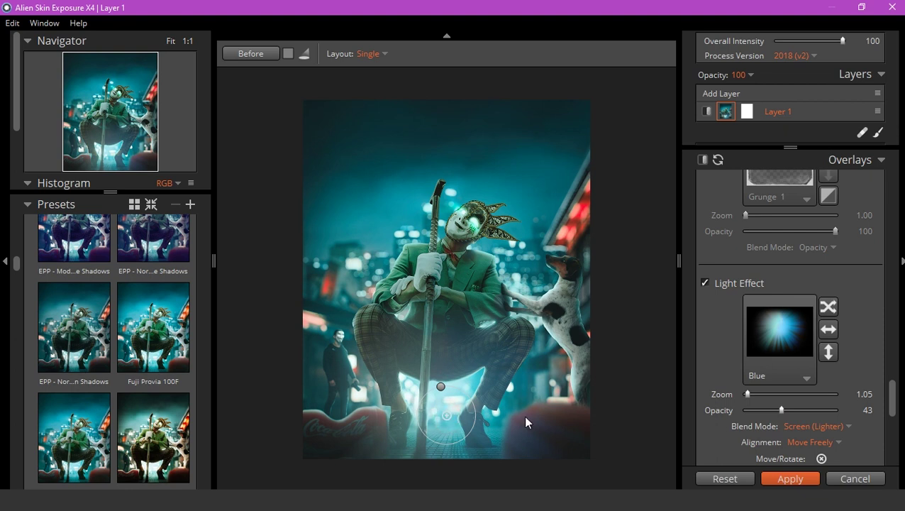
drag(748, 394, 743, 395)
drag(760, 413, 772, 417)
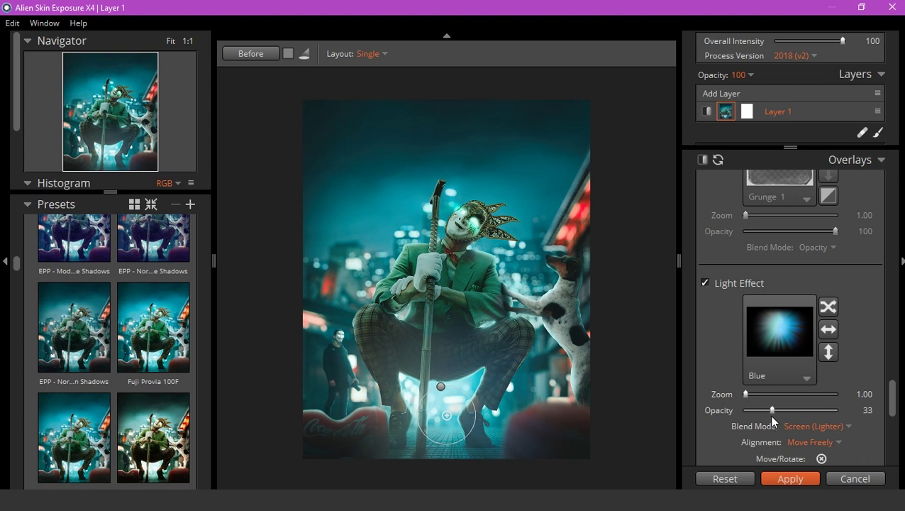
drag(772, 419, 768, 418)
scroll(870, 380, down, 5)
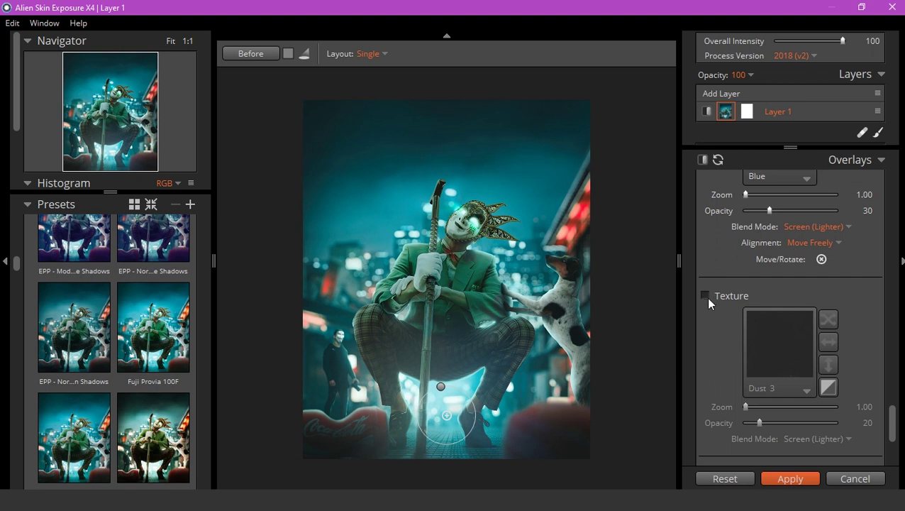
Enable the Texture overlay with Dust 4, testing its size and strength
click(705, 295)
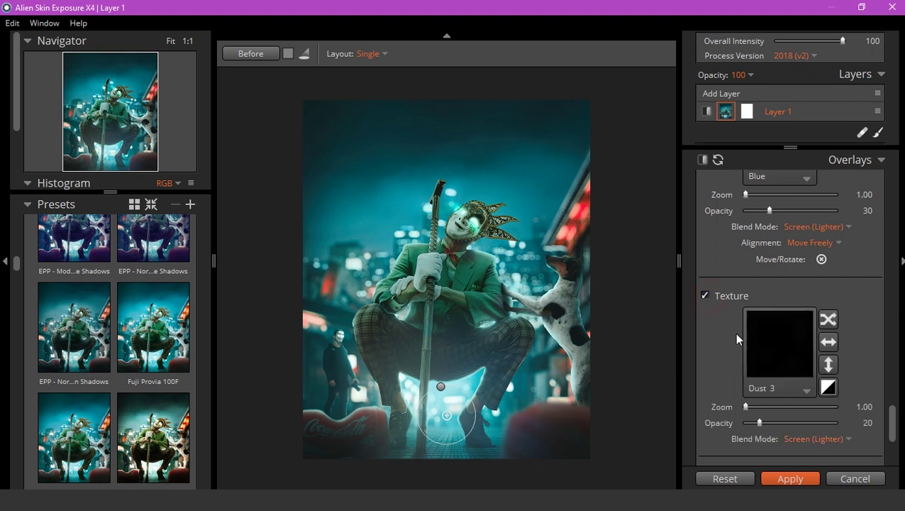
click(780, 361)
click(837, 283)
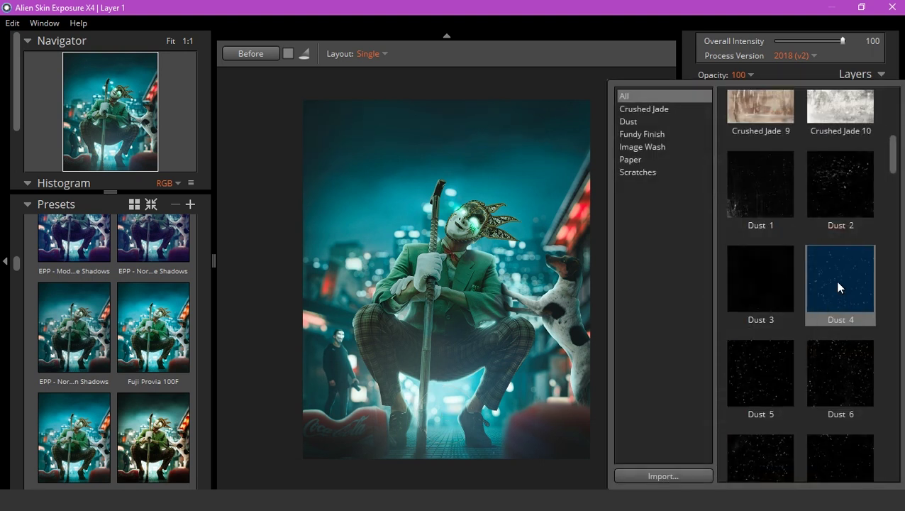
click(835, 281)
drag(746, 406, 826, 407)
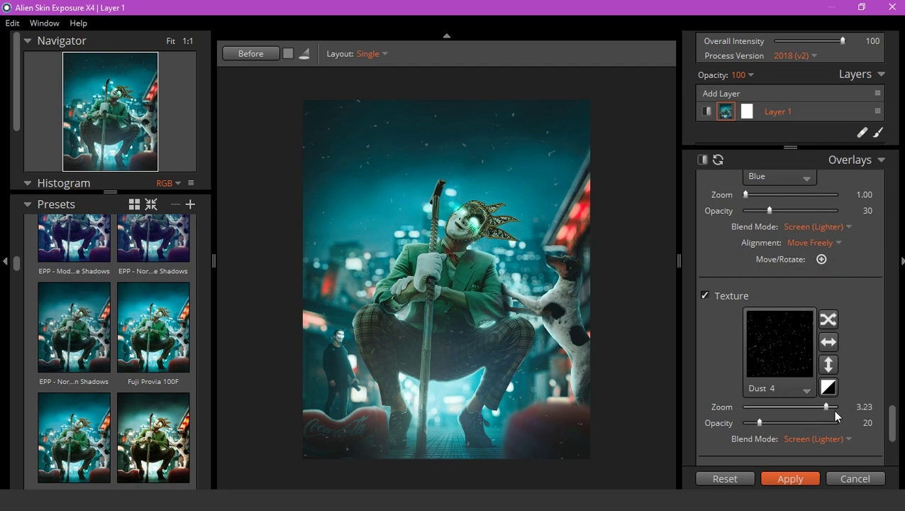
mouse_move(760, 423)
mouse_down()
mouse_move(843, 422)
mouse_move(746, 423)
mouse_up()
click(751, 425)
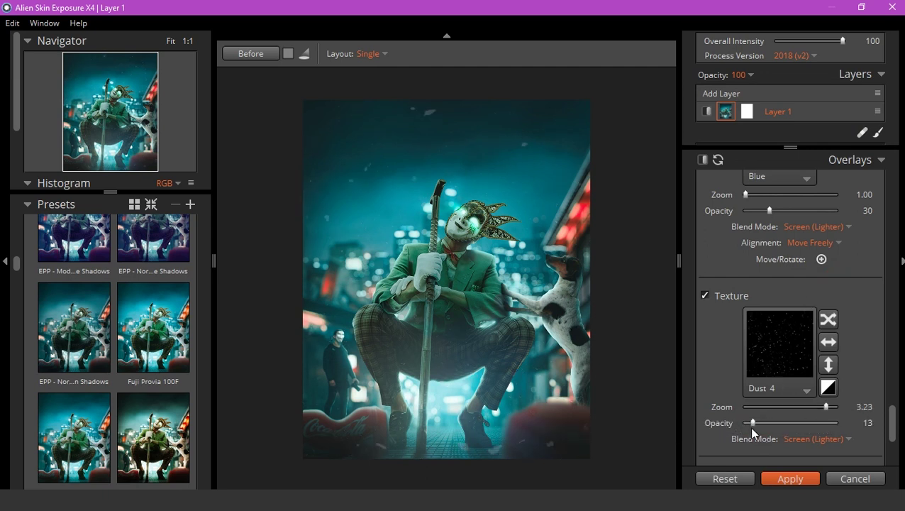
click(745, 425)
drag(762, 407, 763, 407)
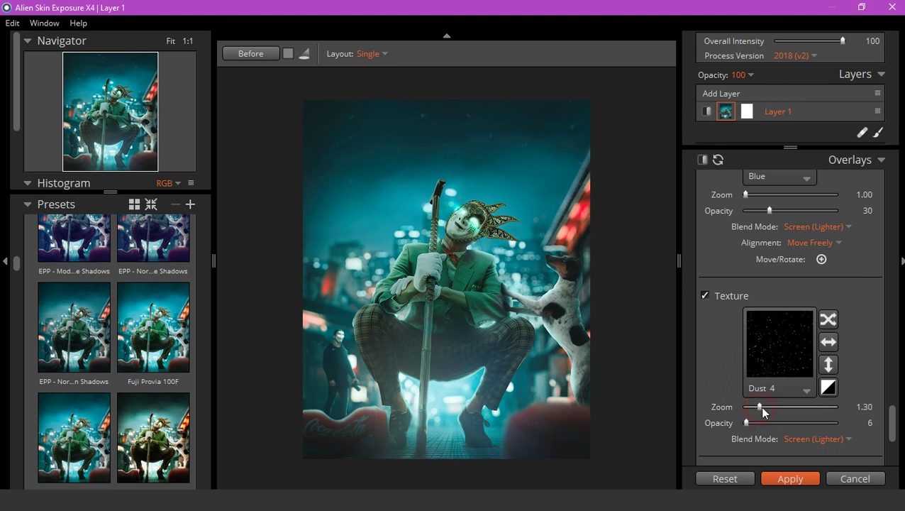
click(763, 422)
drag(763, 407, 754, 407)
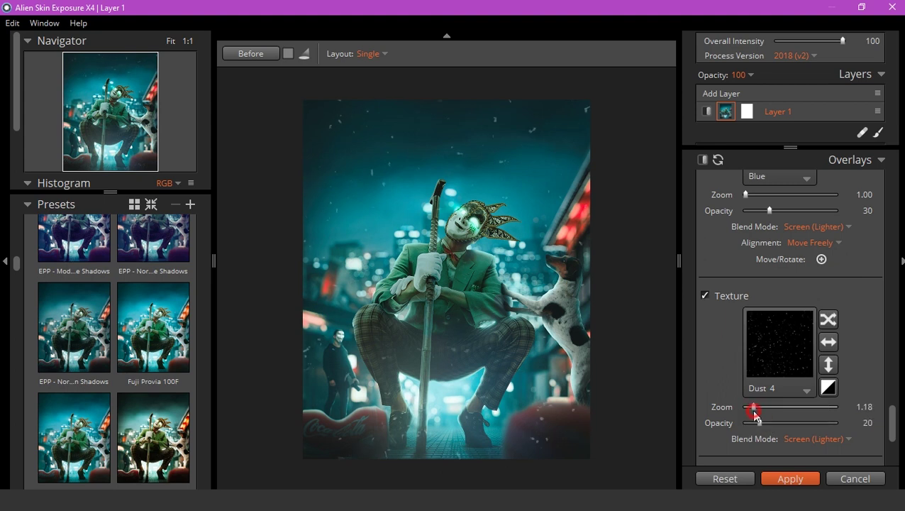
Place the dust Protect Location and set Zoom 1.00, Opacity 9 and Protect 26
scroll(804, 435, down, 3)
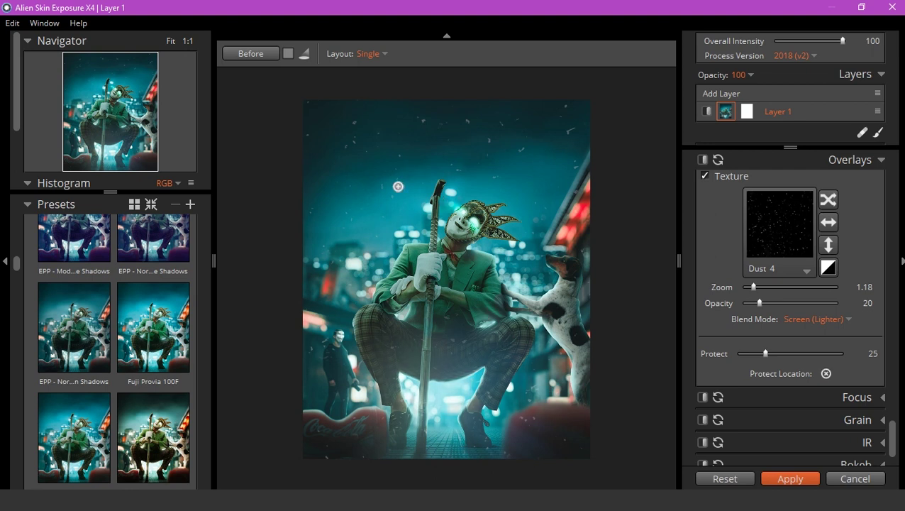
click(438, 389)
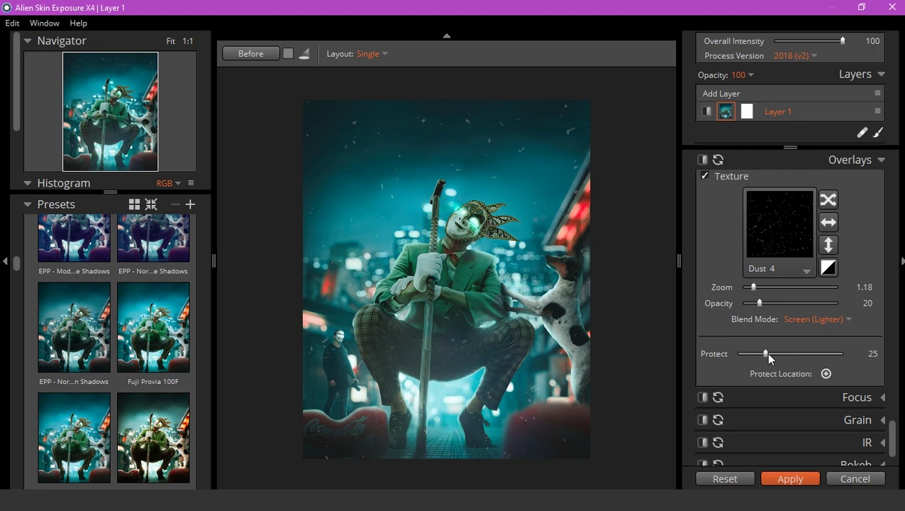
mouse_move(780, 354)
mouse_down()
mouse_move(823, 353)
mouse_move(800, 357)
mouse_up()
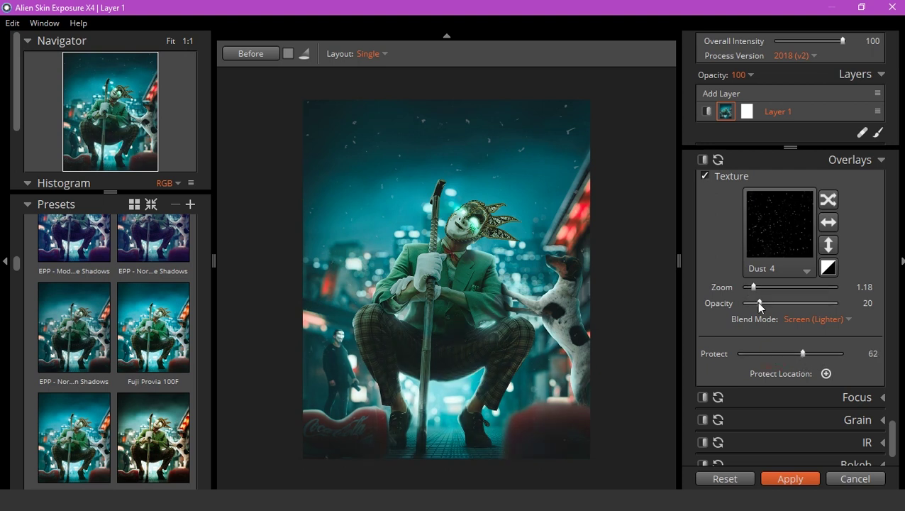
drag(754, 287, 834, 287)
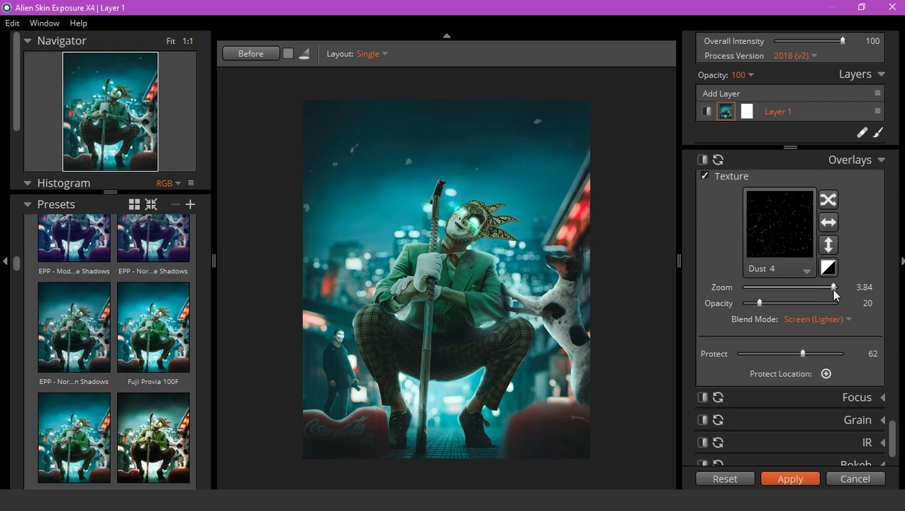
click(742, 291)
drag(756, 305, 749, 304)
drag(802, 353, 766, 358)
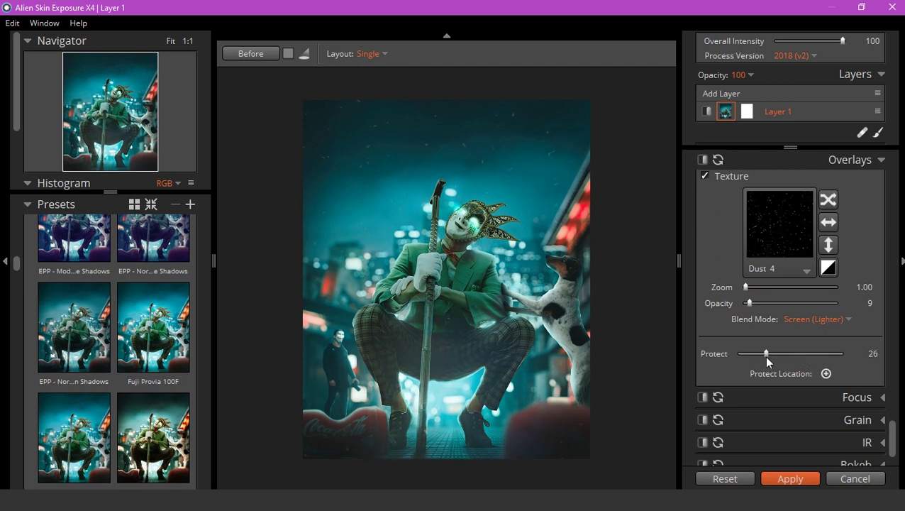
scroll(864, 376, down, 2)
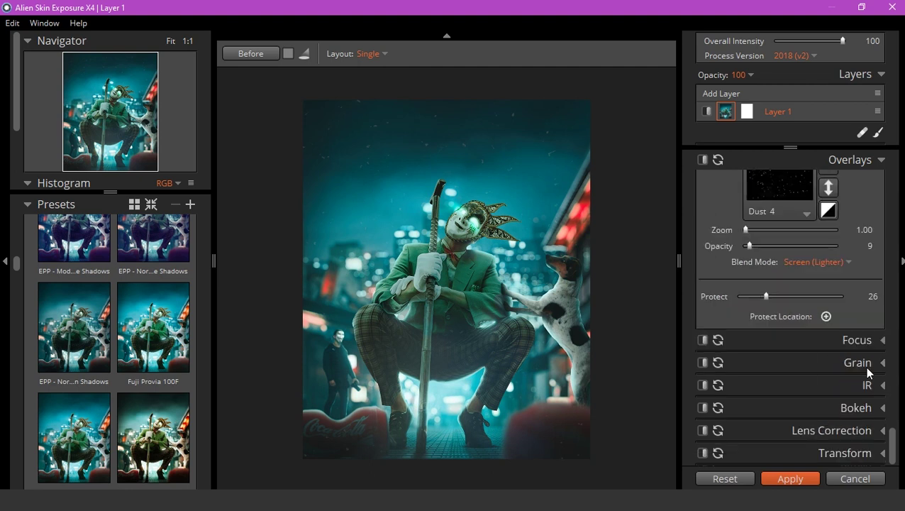
Open the Bokeh lens settings and make a first adjustment to the blur Amount
click(857, 340)
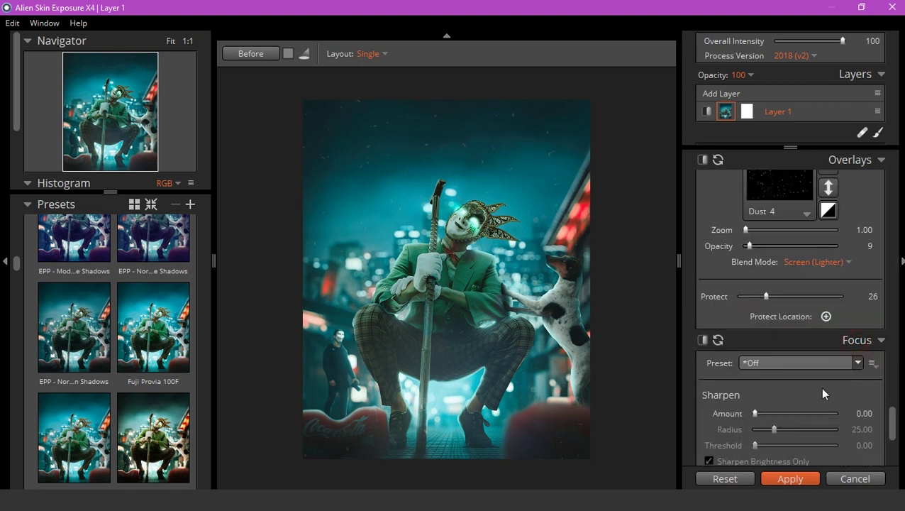
scroll(826, 426, down, 2)
click(826, 407)
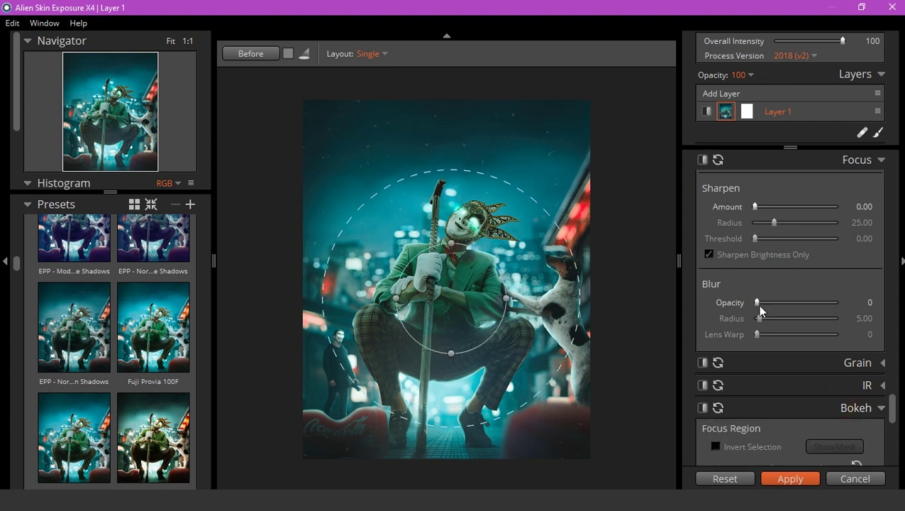
scroll(771, 335, down, 3)
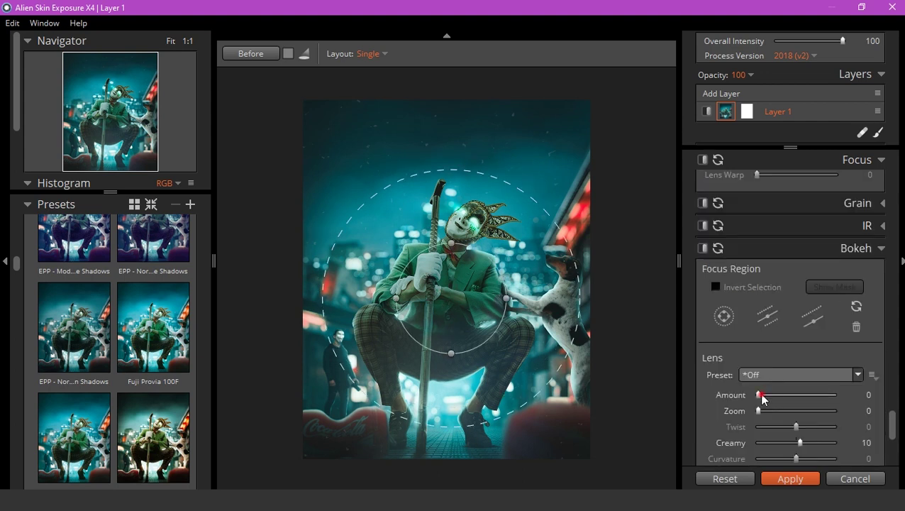
drag(758, 395, 779, 395)
scroll(764, 395, up, 2)
scroll(483, 342, down, 2)
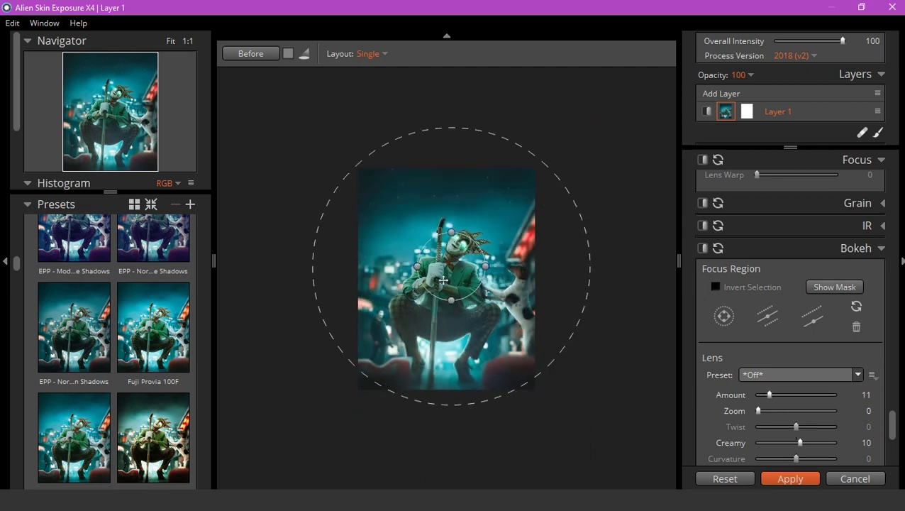
Stretch and tilt the focus ellipse over the man and dog, tightening the transition edge
drag(469, 314, 533, 319)
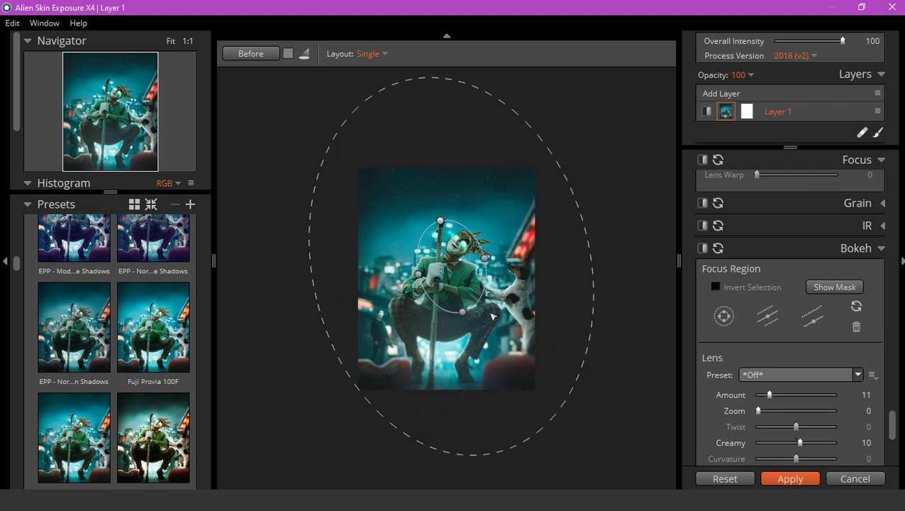
drag(471, 235, 481, 225)
drag(433, 294, 430, 302)
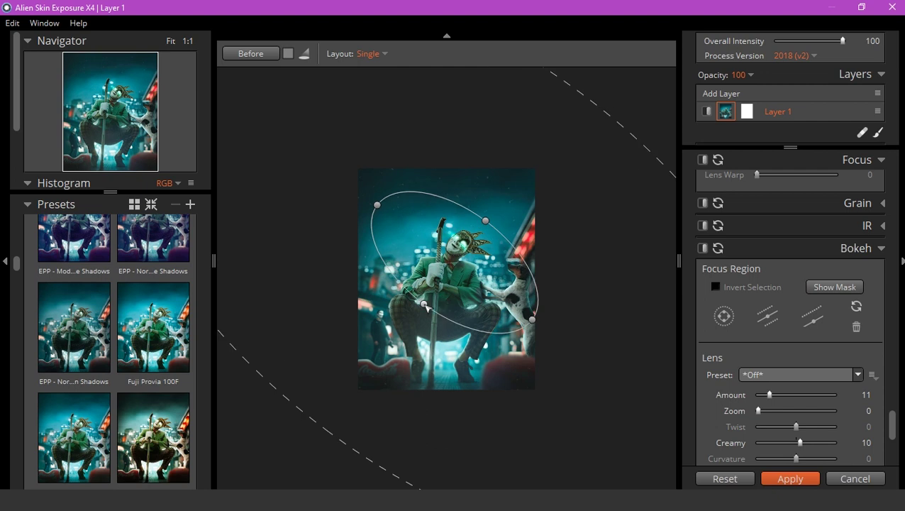
drag(622, 317, 345, 442)
drag(390, 416, 415, 389)
Set the bokeh Amount to 9 and widen the outer blur transition boundary
scroll(421, 389, up, 2)
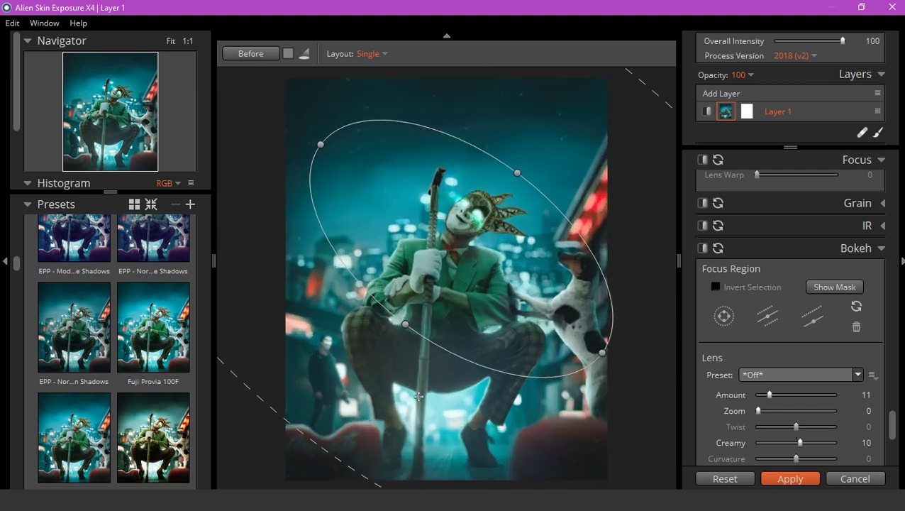
click(770, 395)
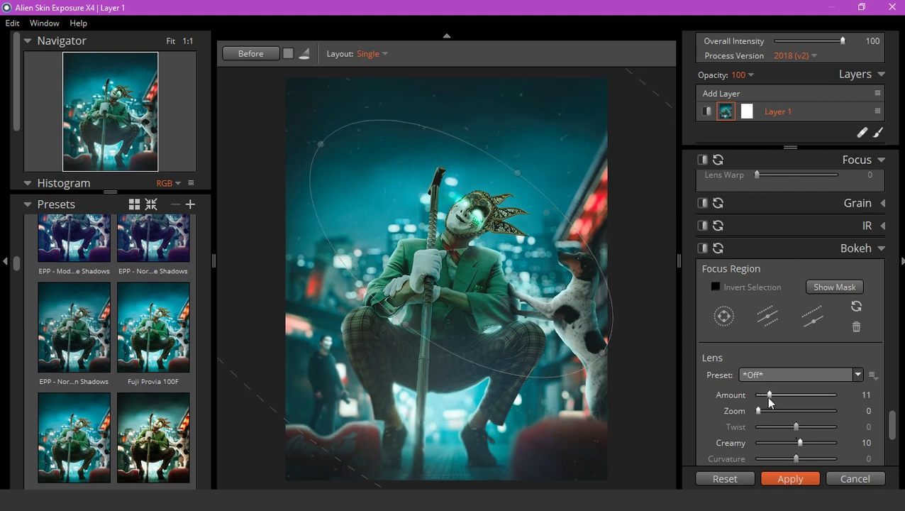
drag(768, 402, 766, 402)
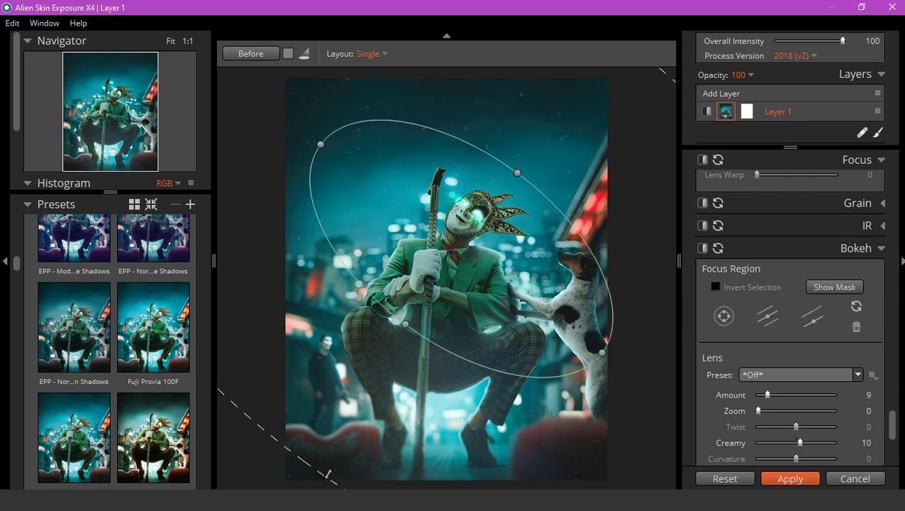
scroll(348, 447, down, 1)
scroll(359, 429, down, 1)
drag(361, 415, 359, 424)
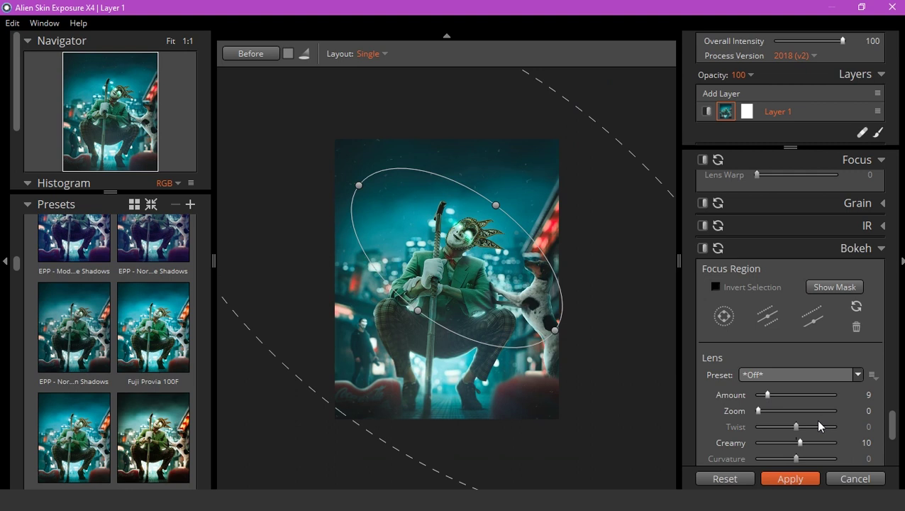
scroll(819, 424, up, 5)
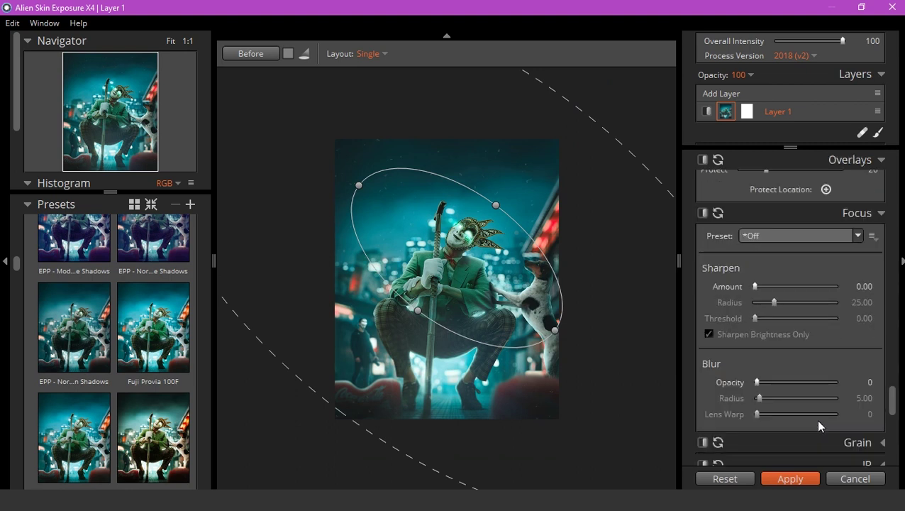
Compare Dust 1, Dust 2 and Dust 6, then keep Dust 5 as the overlay texture
scroll(820, 424, up, 2)
scroll(820, 424, up, 3)
scroll(819, 426, up, 3)
click(783, 297)
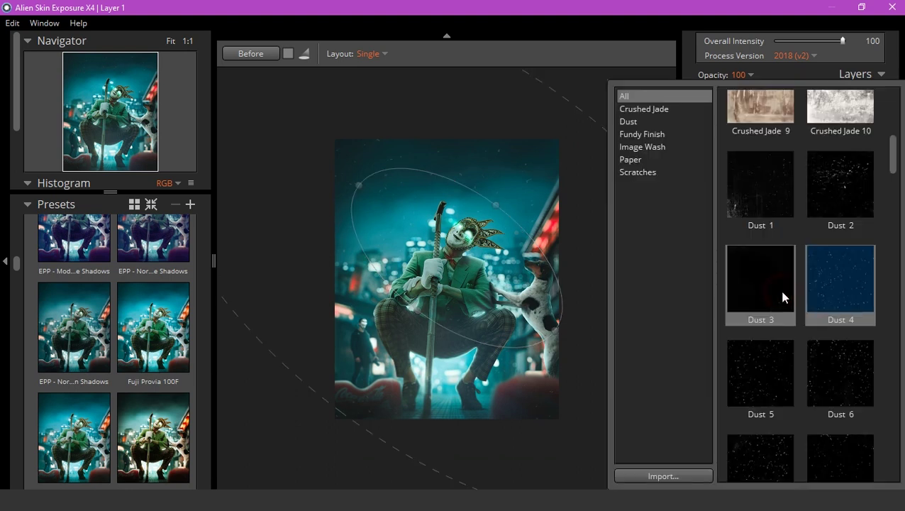
click(761, 187)
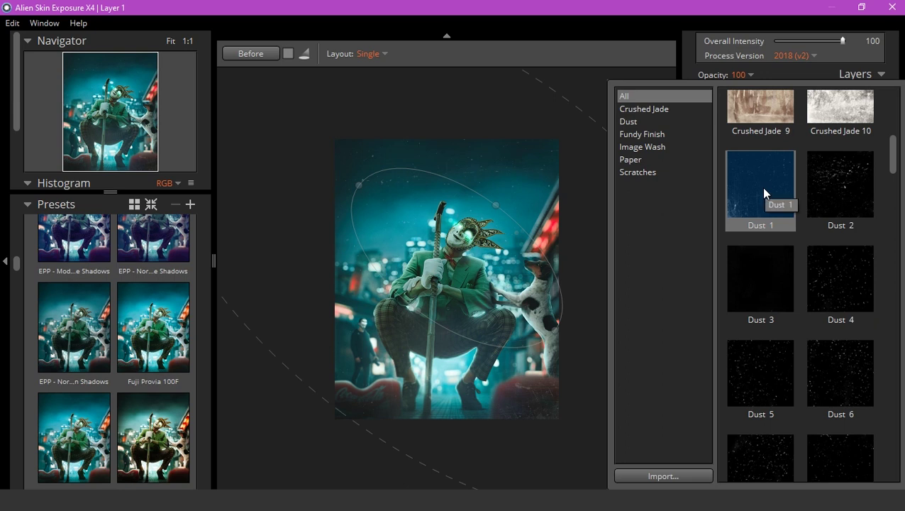
click(811, 185)
click(824, 354)
click(783, 381)
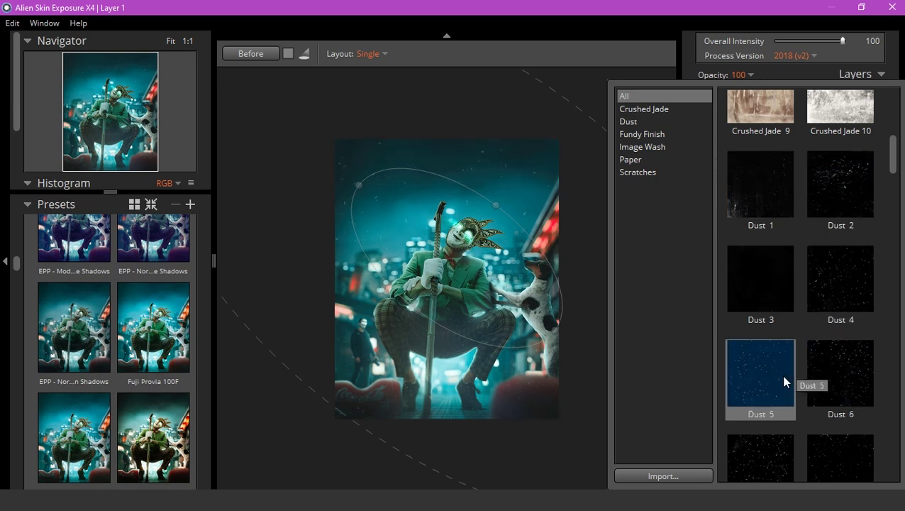
click(784, 381)
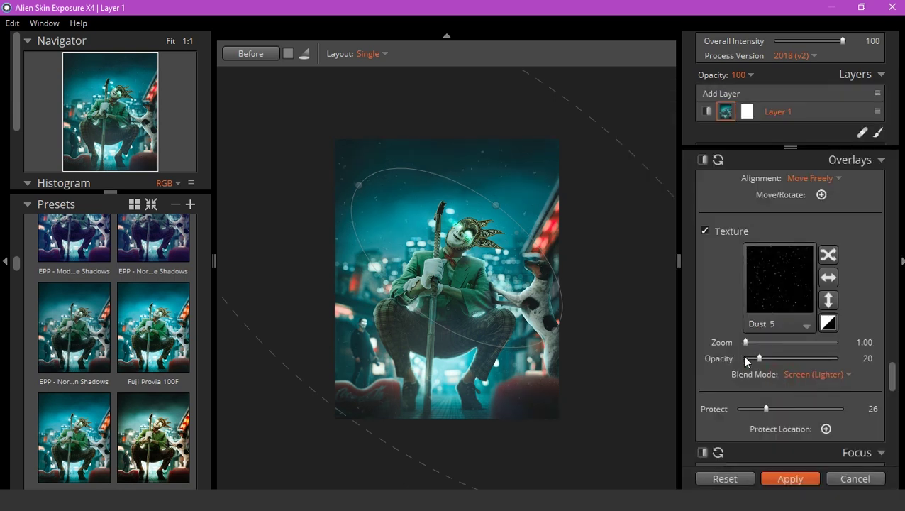
Lower the Dust 5 texture opacity to 6 and set the bokeh lens Zoom to 22
click(745, 357)
scroll(787, 426, down, 3)
scroll(786, 415, down, 2)
scroll(786, 415, down, 4)
scroll(786, 415, down, 3)
scroll(785, 415, down, 3)
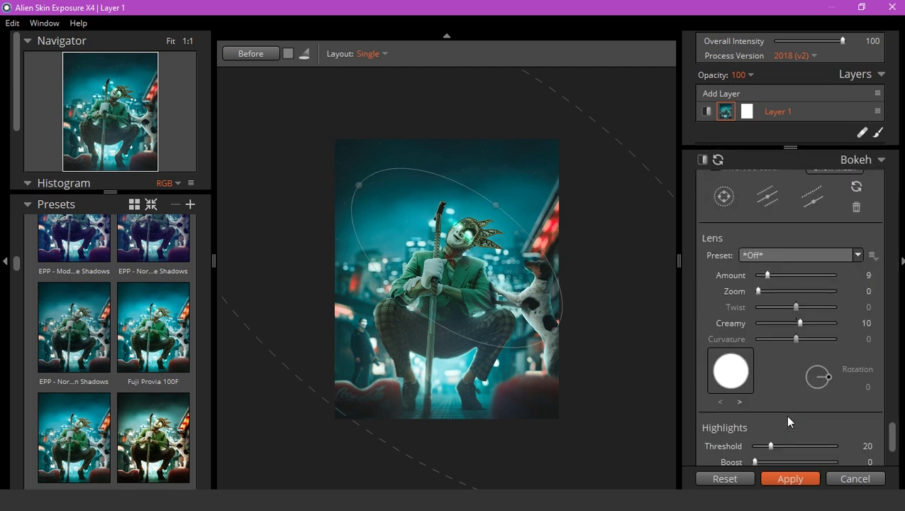
click(785, 292)
Reset bokeh Zoom to 0, raise Highlights Threshold to 54, and toggle bokeh off to compare
double_click(785, 293)
mouse_move(771, 445)
mouse_down()
mouse_move(795, 445)
mouse_move(786, 446)
mouse_up()
scroll(758, 291, up, 5)
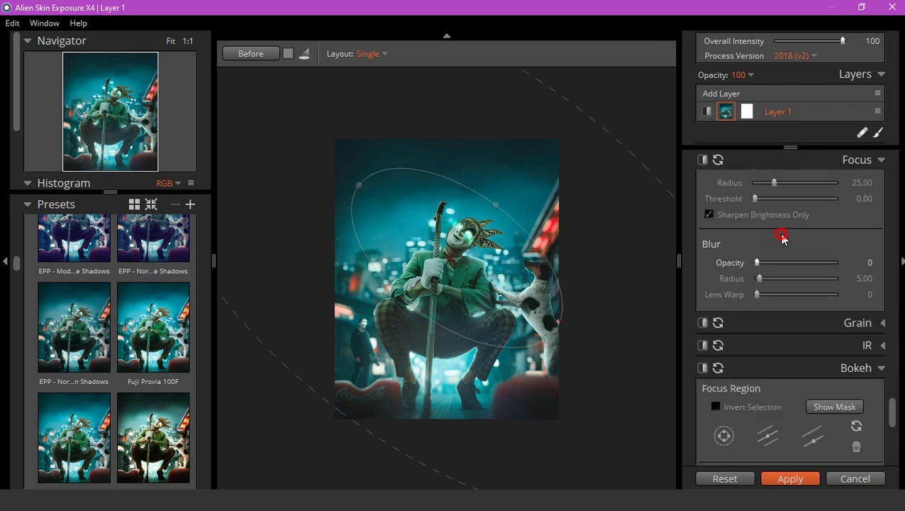
scroll(780, 341, down, 5)
scroll(780, 340, down, 3)
scroll(780, 341, down, 1)
scroll(780, 341, up, 3)
scroll(782, 333, up, 1)
scroll(784, 333, up, 1)
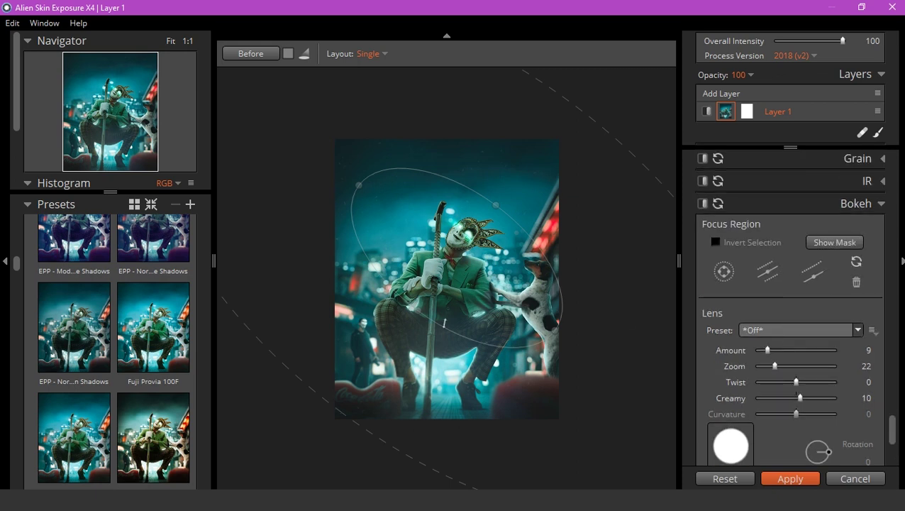
scroll(447, 323, up, 2)
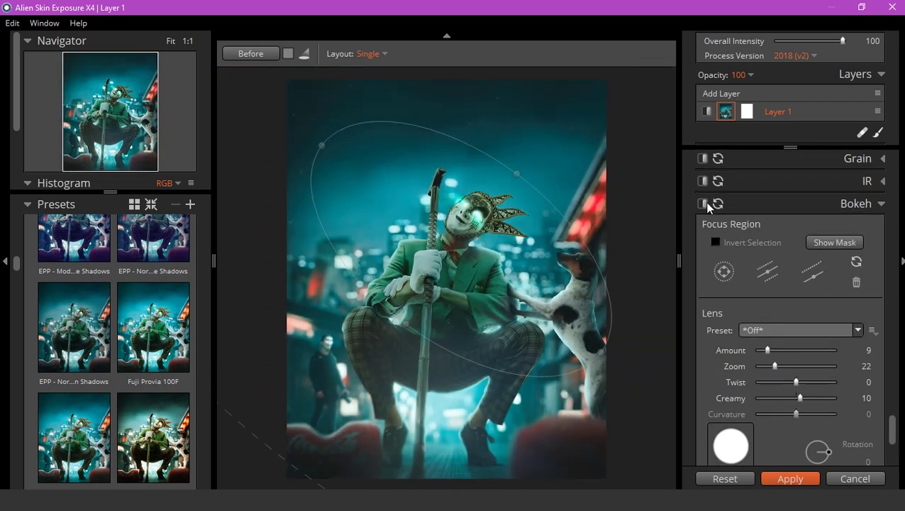
click(704, 203)
mouse_move(418, 334)
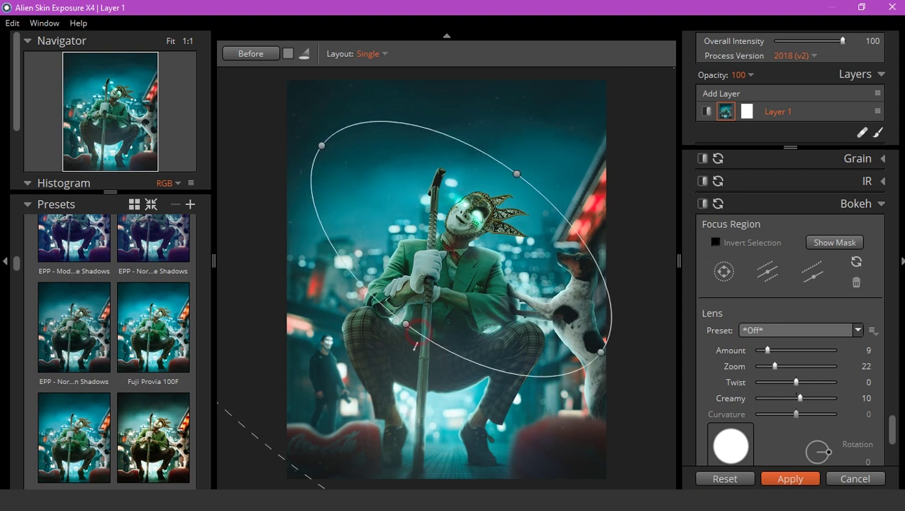
Enlarge the focus ellipse, fine-tune the blur transition boundary, and apply the grade
drag(412, 360, 450, 373)
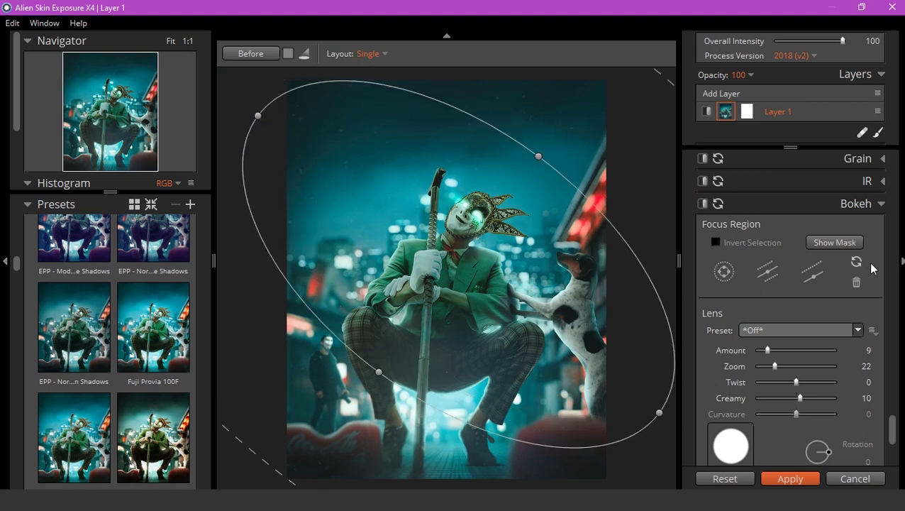
key(ctrl+minus)
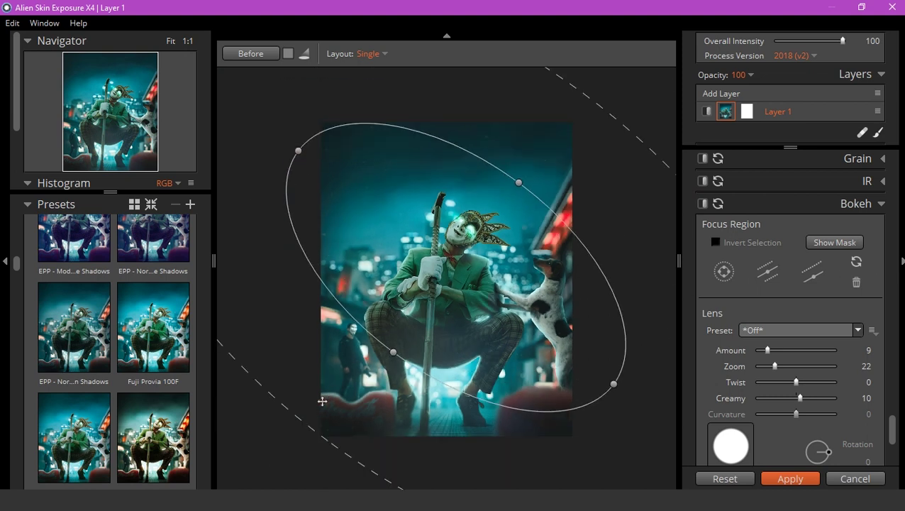
drag(296, 415, 374, 419)
drag(364, 411, 347, 403)
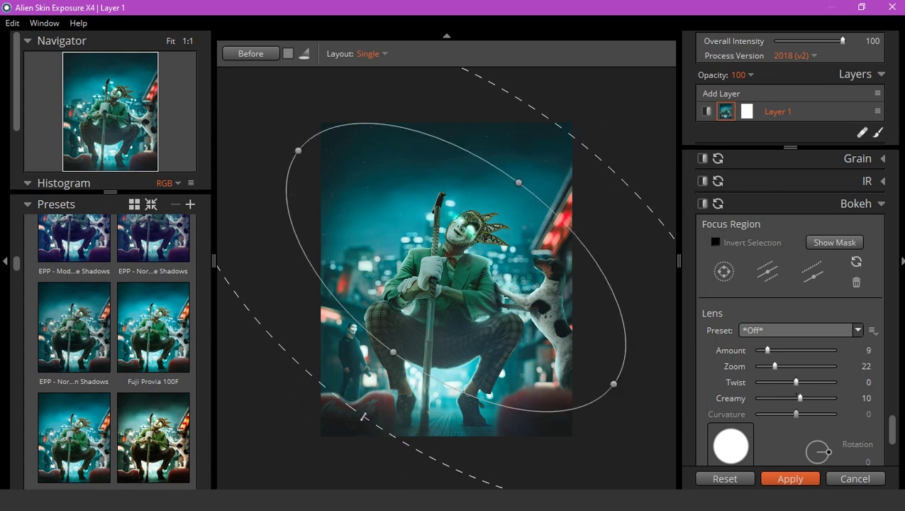
click(791, 479)
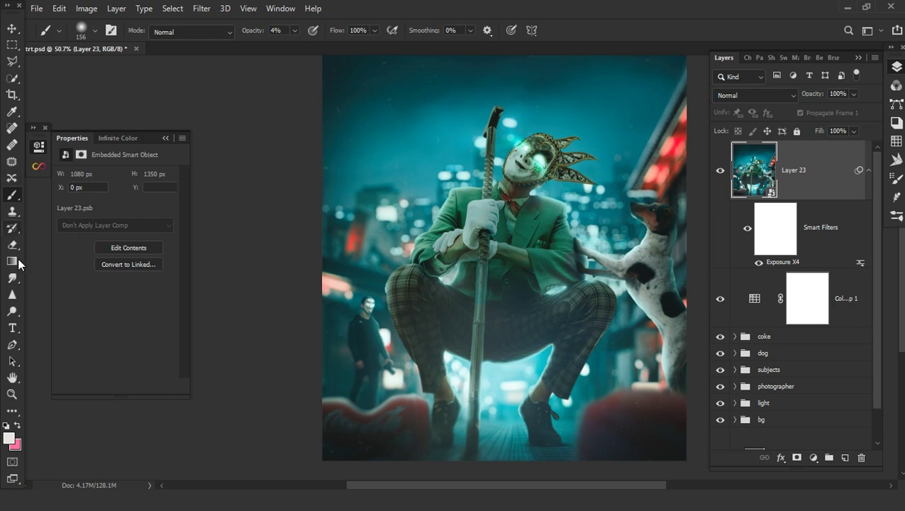
Duplicate Layer 23 as a rasterized Linear Light copy and open High Pass at 0.4 pixels
double_click(15, 378)
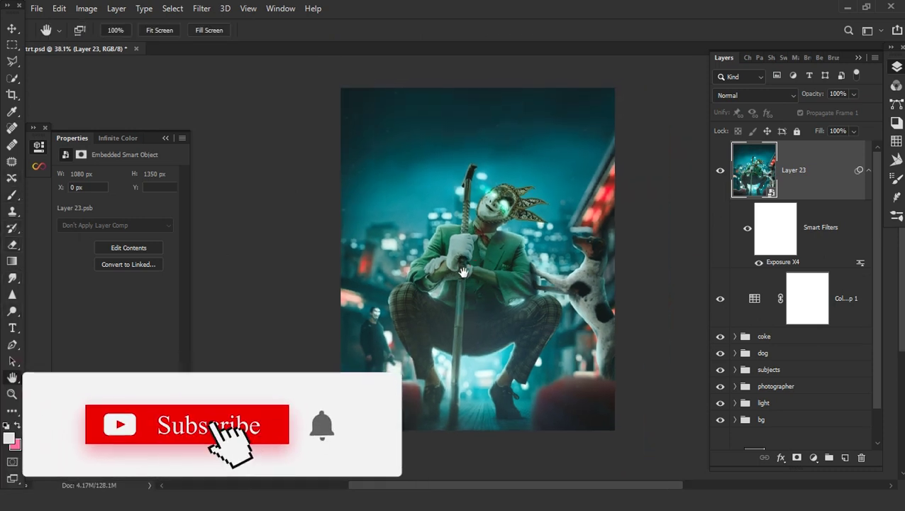
key(ctrl+j)
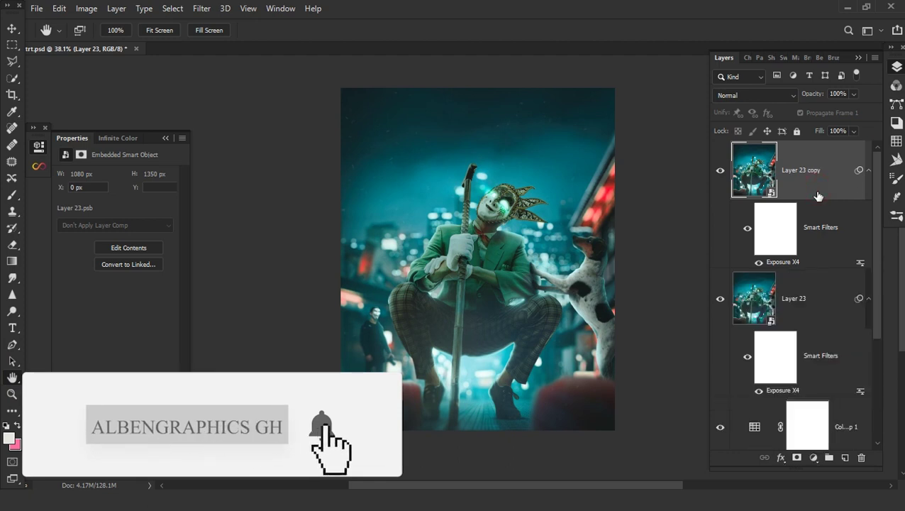
right_click(823, 189)
click(682, 236)
click(756, 95)
click(714, 322)
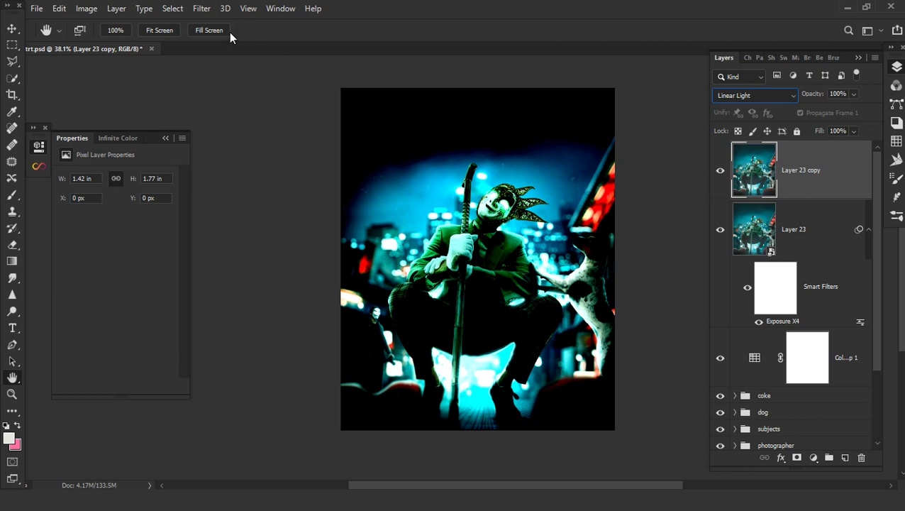
click(201, 8)
click(234, 244)
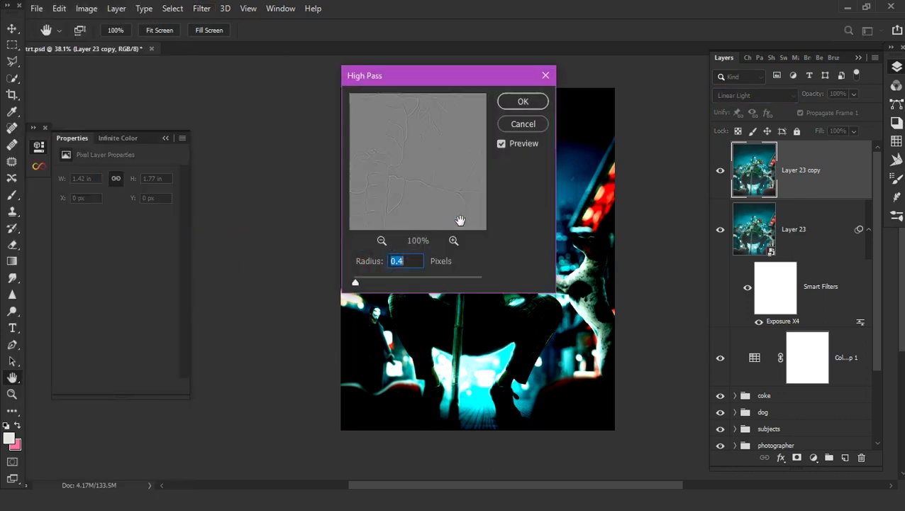